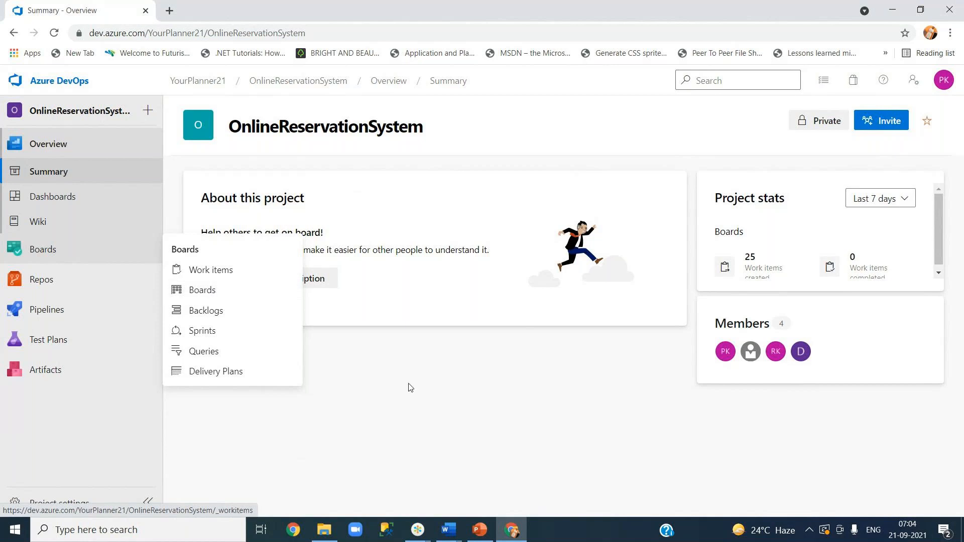
# View the project's work items list, inspect the "DB Development for Search For Trains" task, and return to the list
pyautogui.moveTo(75, 249)
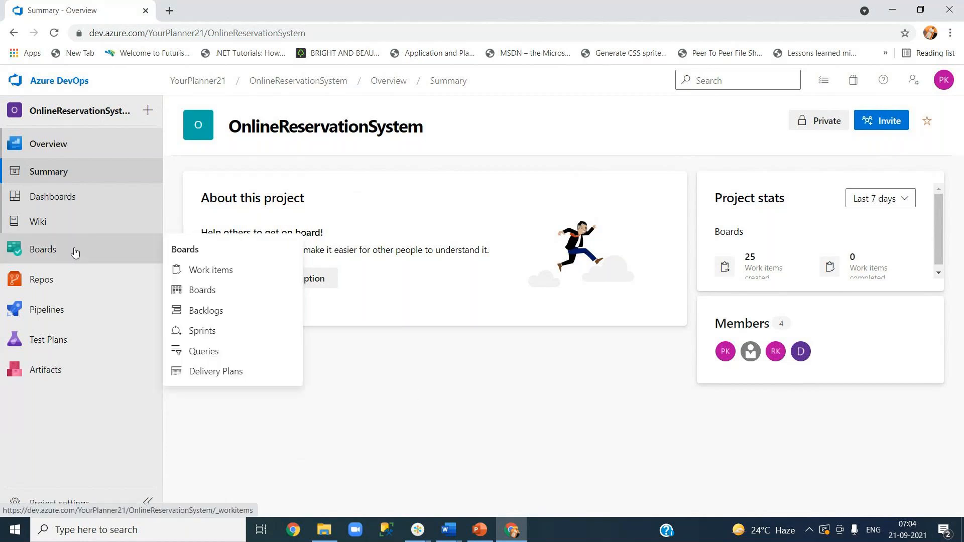
pyautogui.click(209, 271)
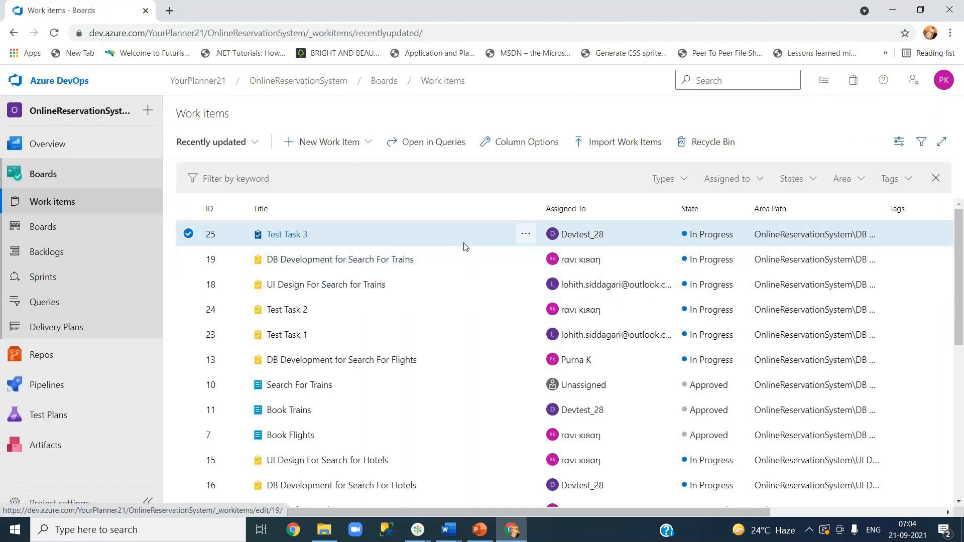
pyautogui.click(320, 262)
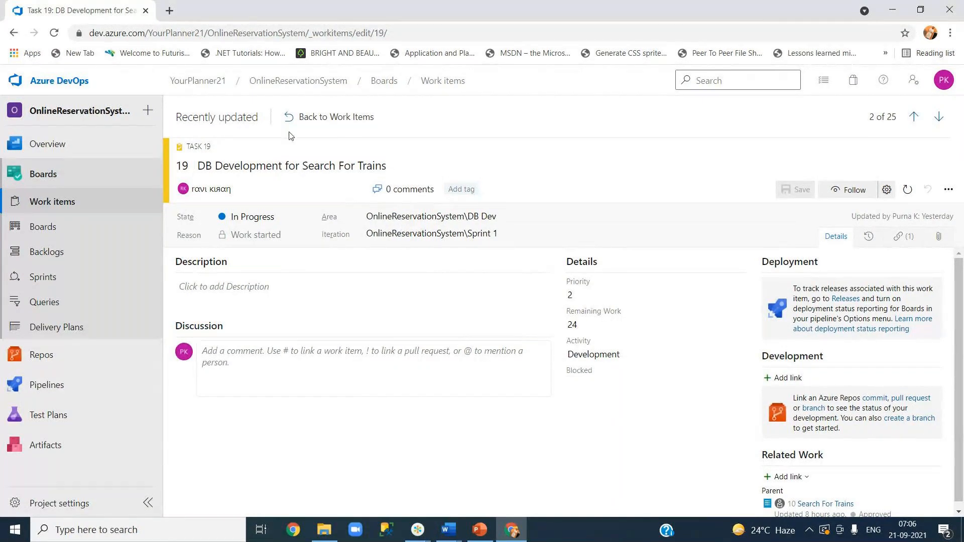
pyautogui.click(317, 123)
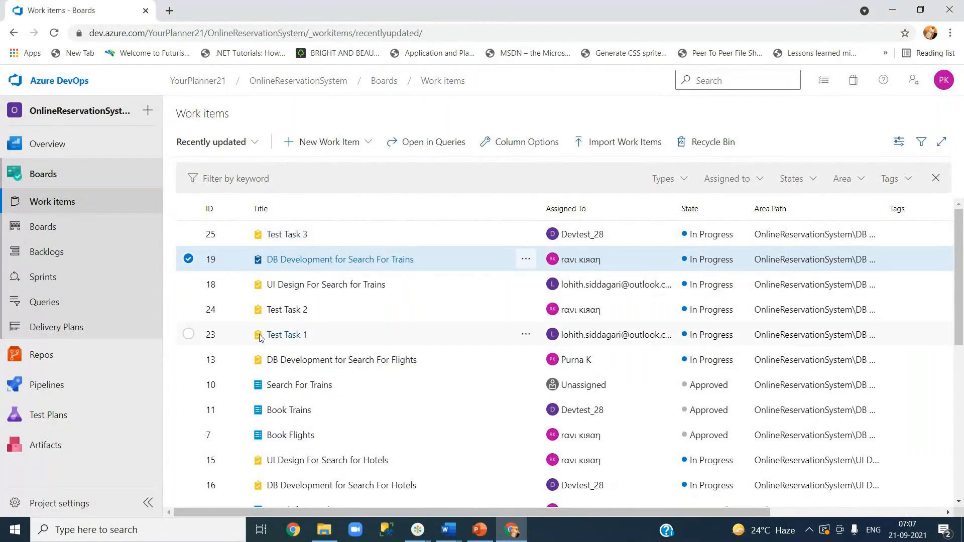
pyautogui.scroll(-5, 260, 337)
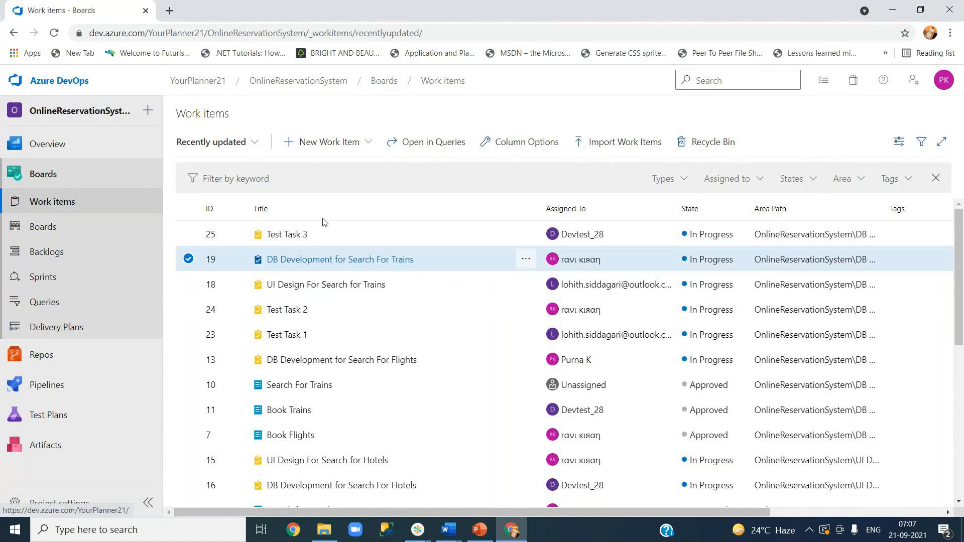
# Reopen the "DB Development for Search For Trains" task and view the process layout page used to customize it
pyautogui.click(372, 271)
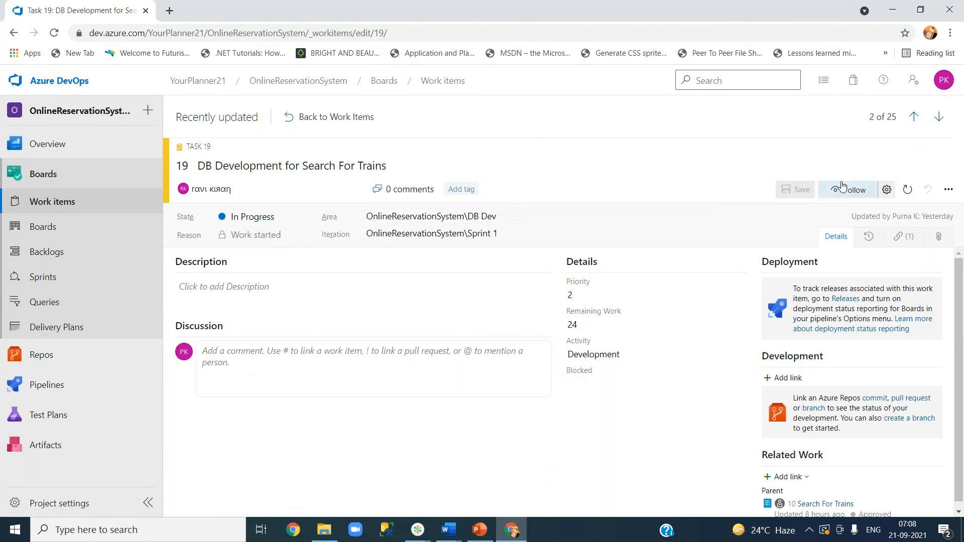
pyautogui.click(948, 191)
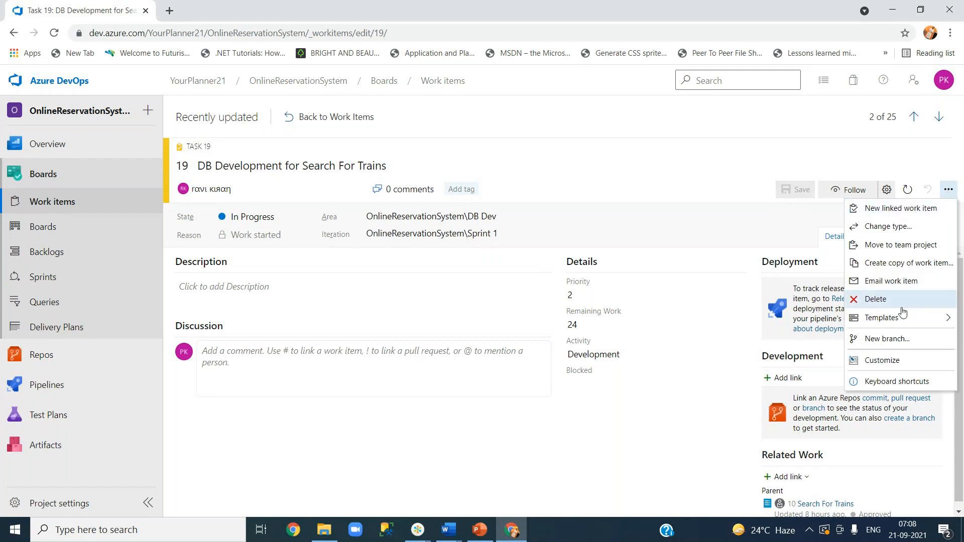
pyautogui.click(889, 365)
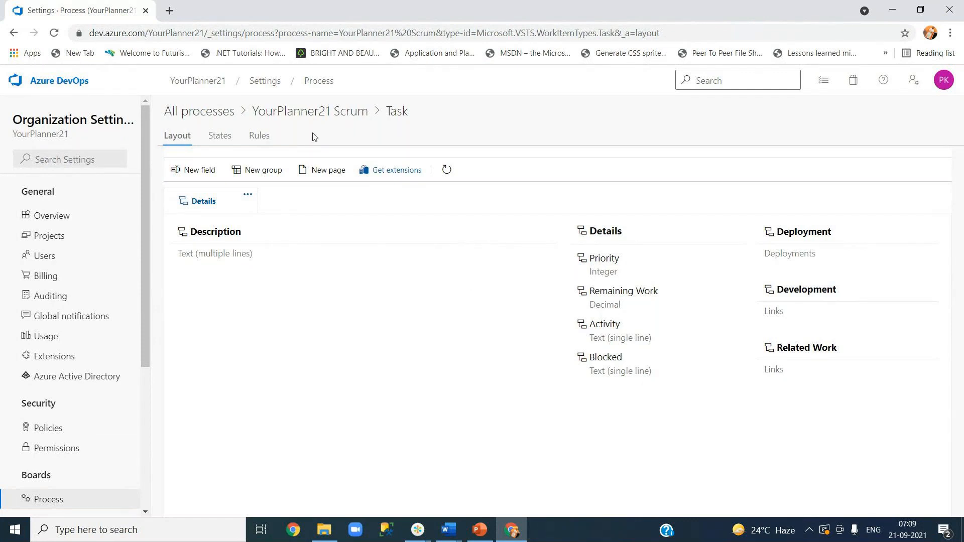
# Leave the process settings, return to the project's work items, and view the DB Dev team's Sprint 1 taskboard
pyautogui.click(11, 34)
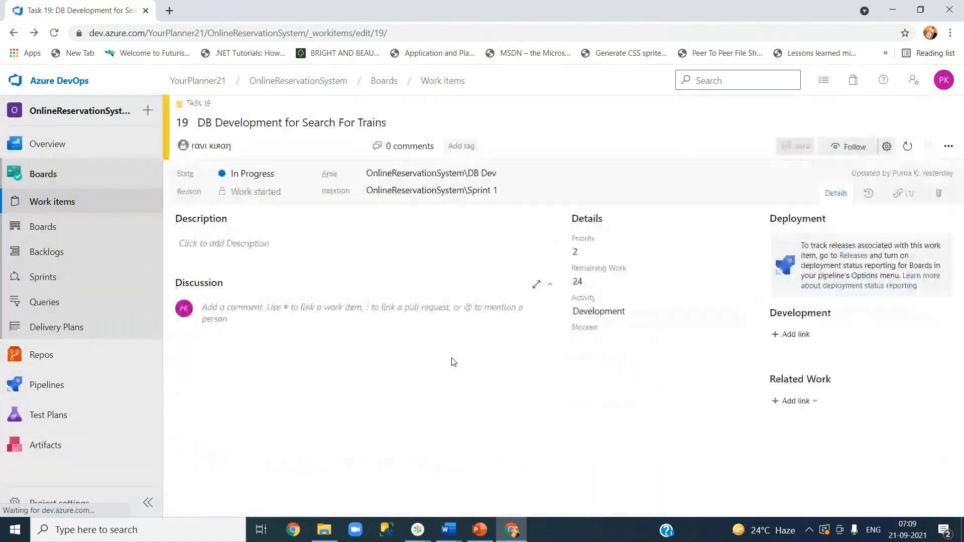
pyautogui.click(383, 83)
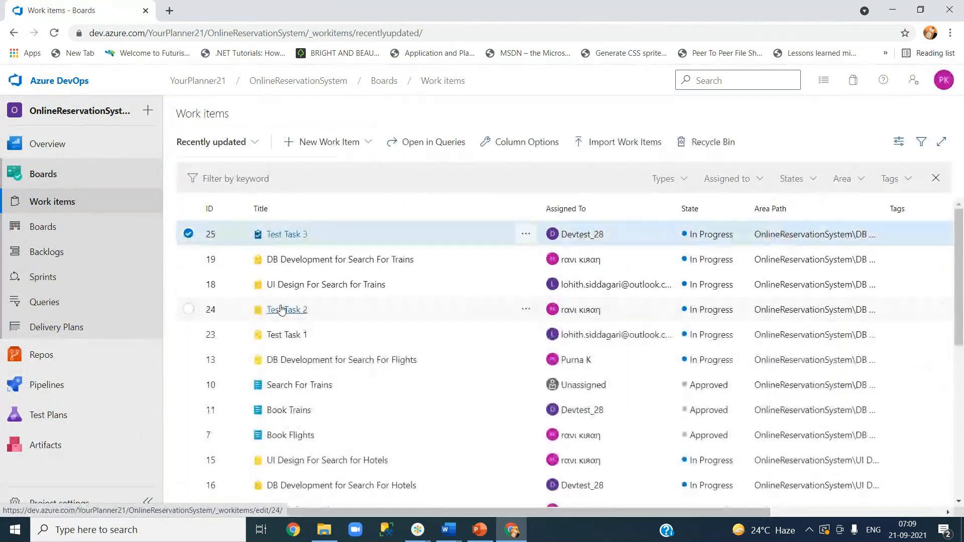
pyautogui.click(51, 278)
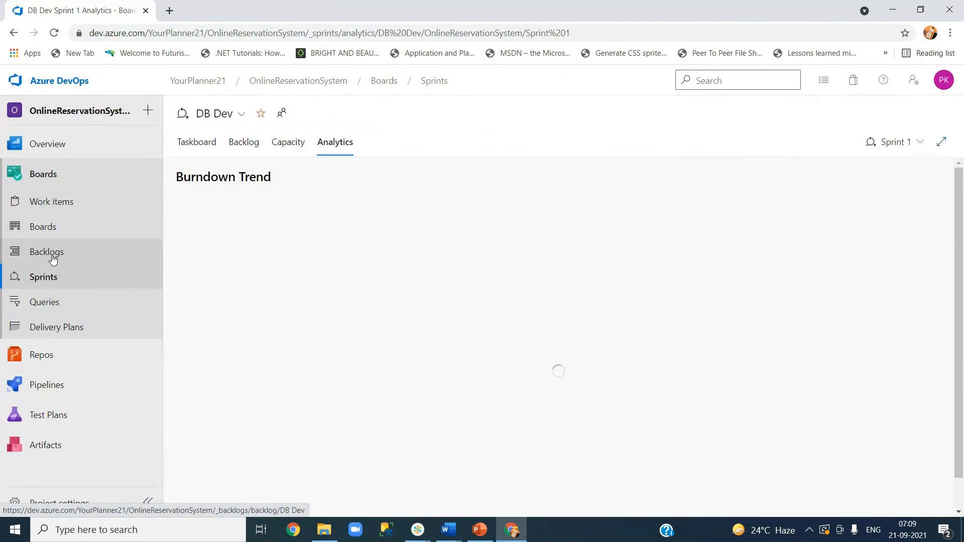
pyautogui.click(198, 144)
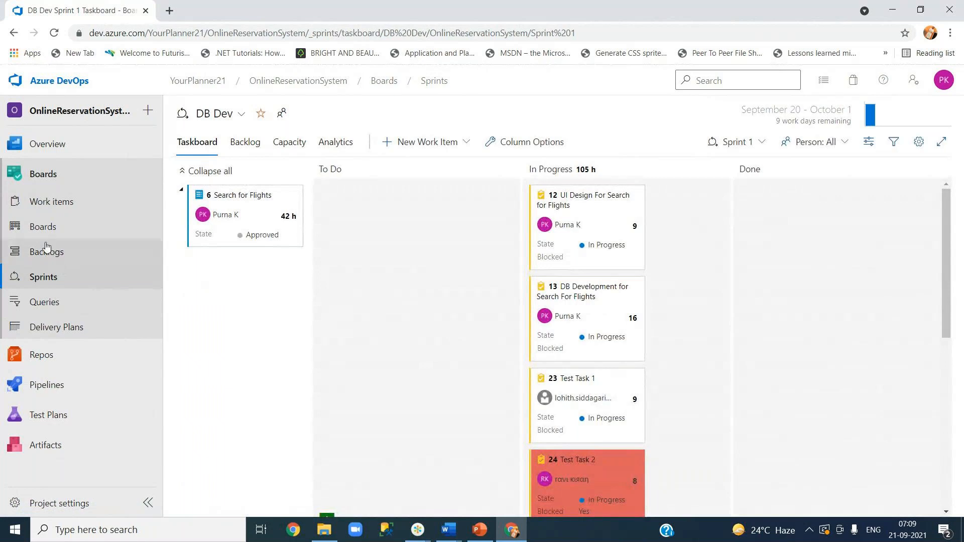
# On the DB Dev board, expand the Search for Flights item's tasks and open "UI Design For Search for Flights"
pyautogui.click(44, 227)
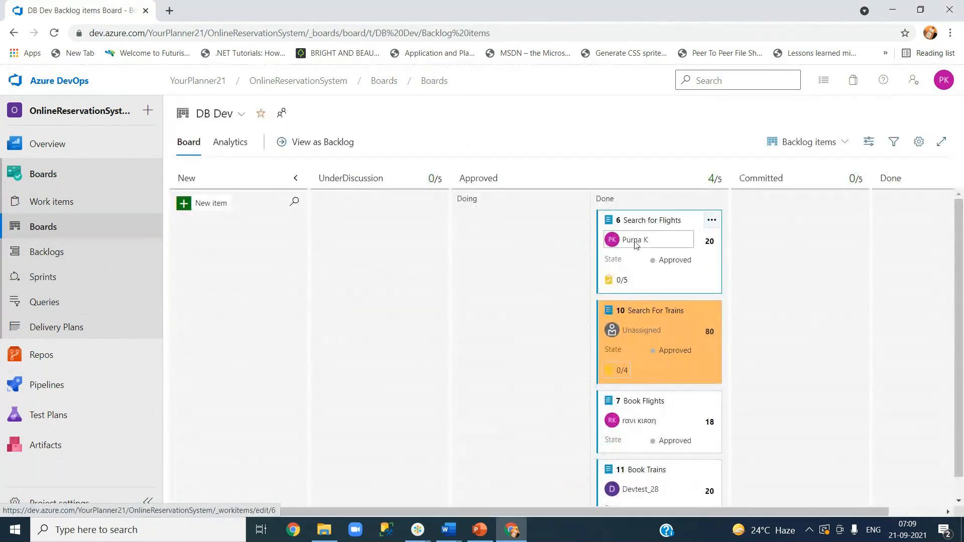
pyautogui.click(622, 280)
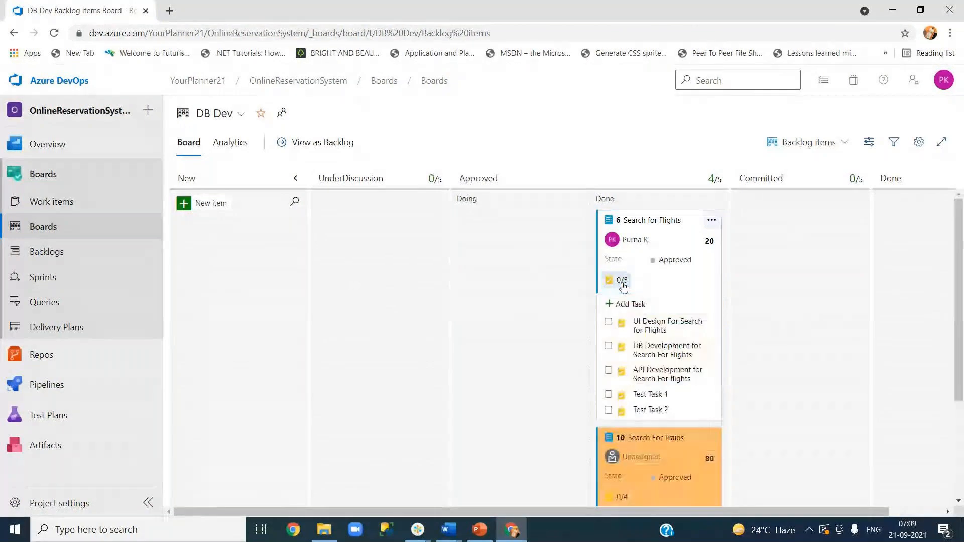
pyautogui.click(655, 324)
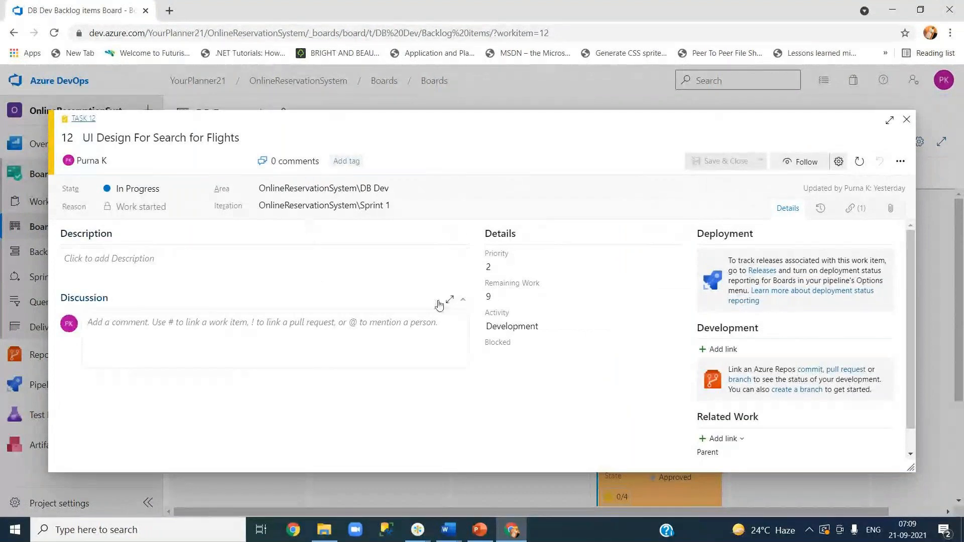
# Examine the task's available actions and its Details section, collapsing and re-expanding that section
pyautogui.click(900, 162)
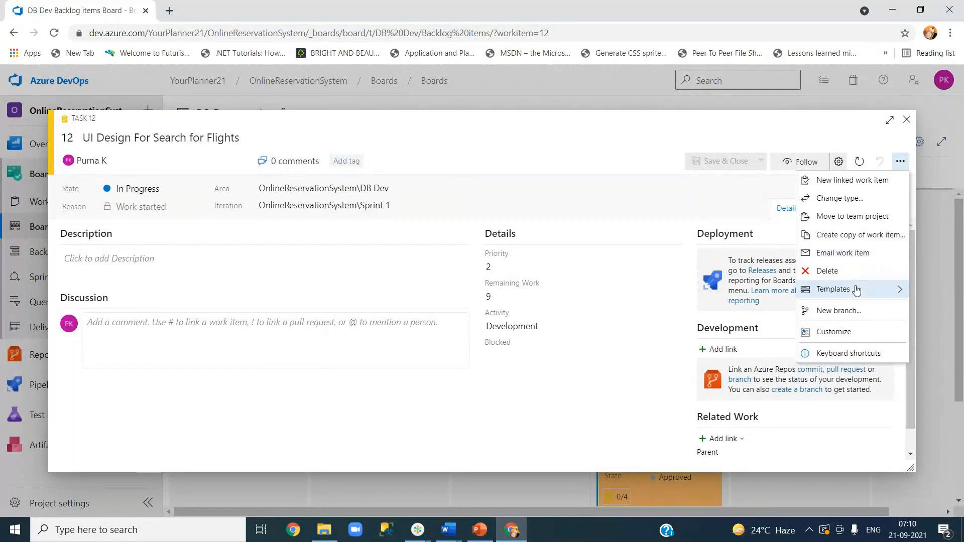
pyautogui.moveTo(856, 291)
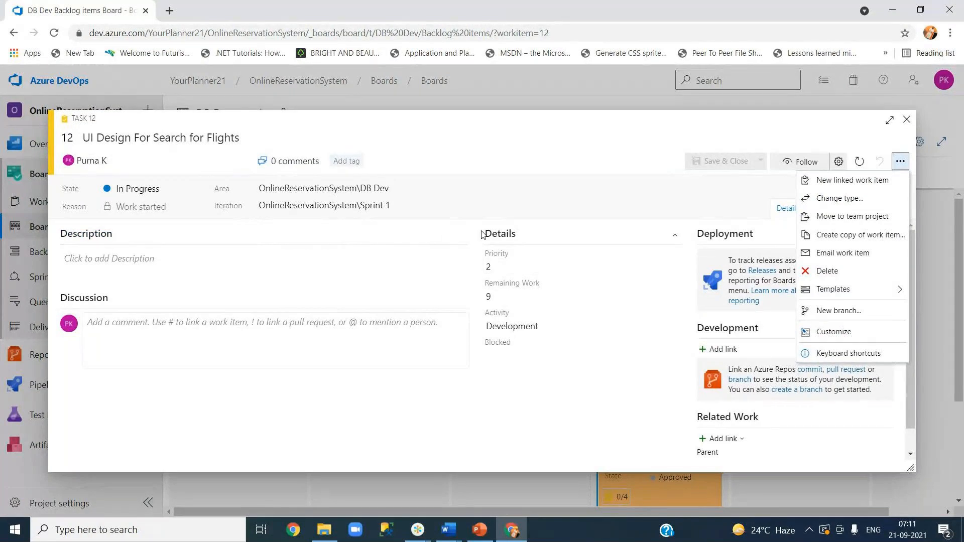
pyautogui.click(675, 239)
pyautogui.click(674, 238)
pyautogui.click(674, 239)
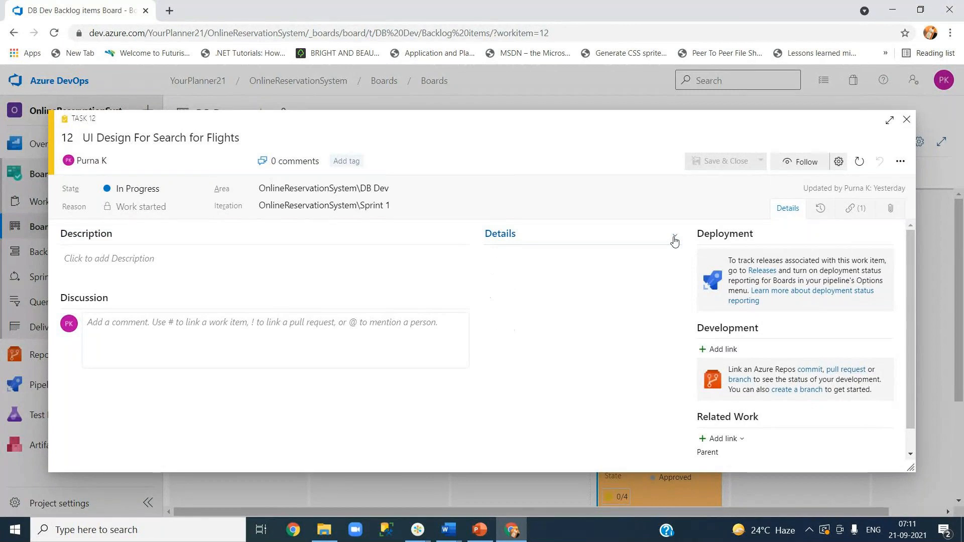
pyautogui.click(675, 239)
pyautogui.click(674, 240)
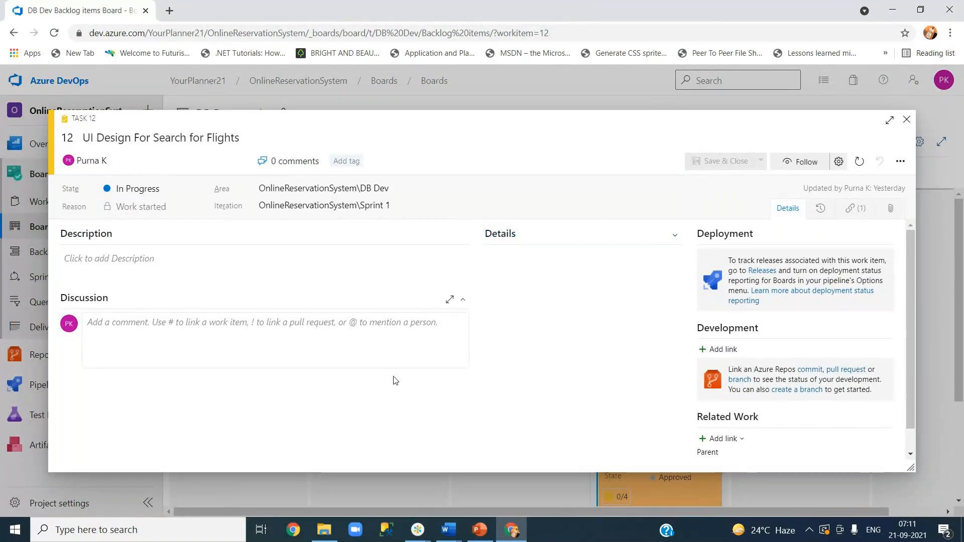
pyautogui.click(672, 240)
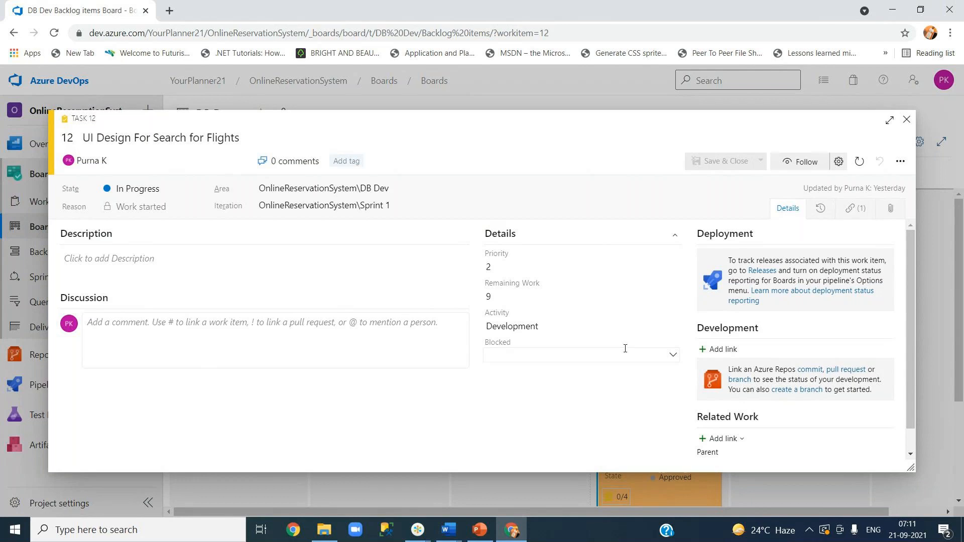
pyautogui.scroll(-1, 654, 369)
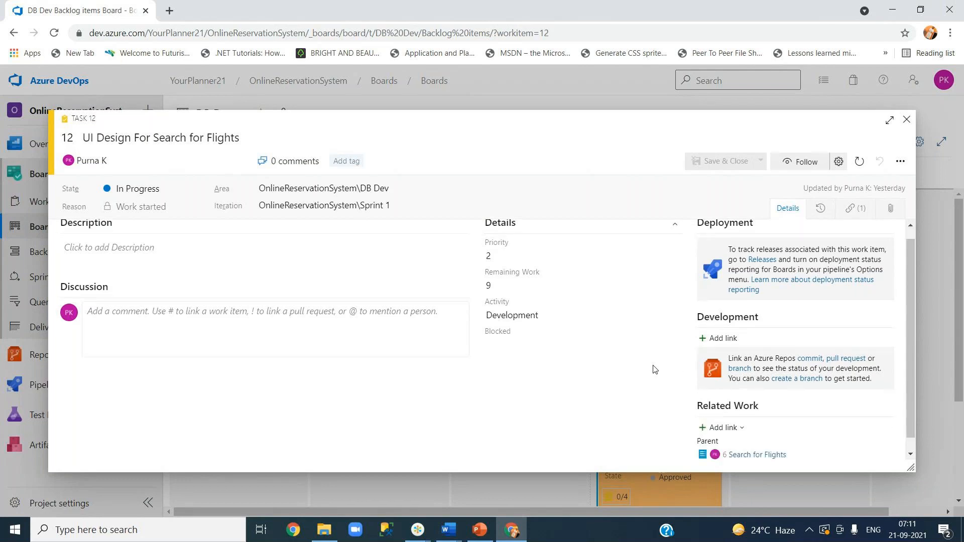
pyautogui.scroll(1, 654, 369)
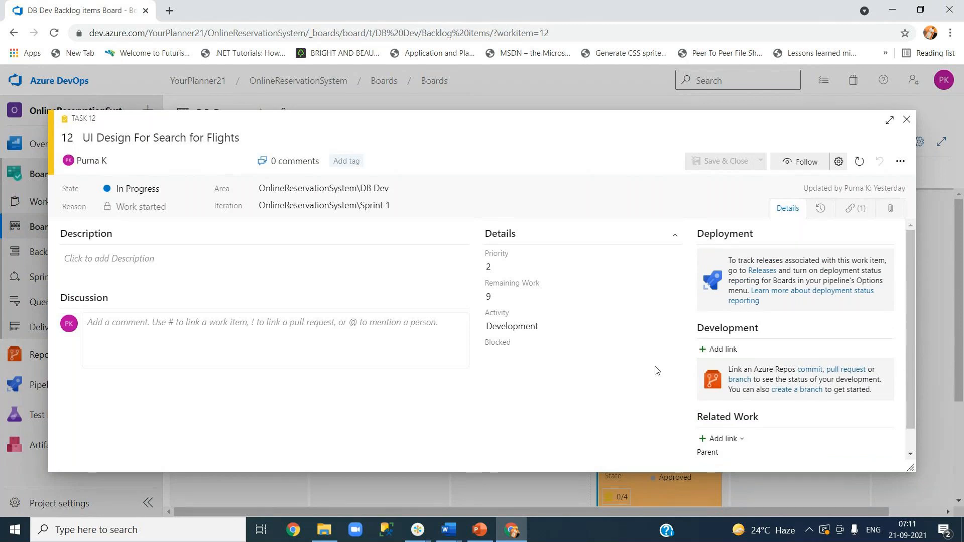
# Check the computer's wireless network connection and return to the open task
pyautogui.click(807, 532)
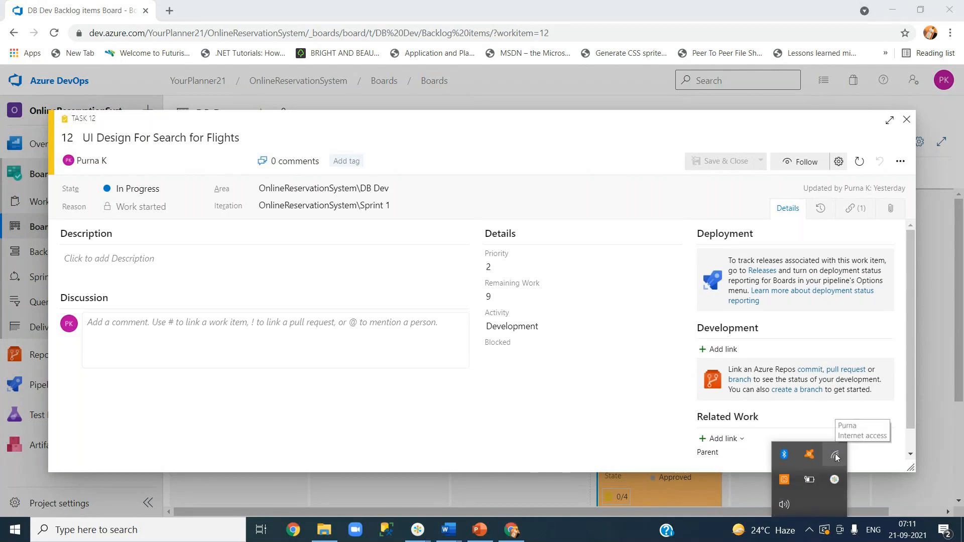
pyautogui.click(836, 456)
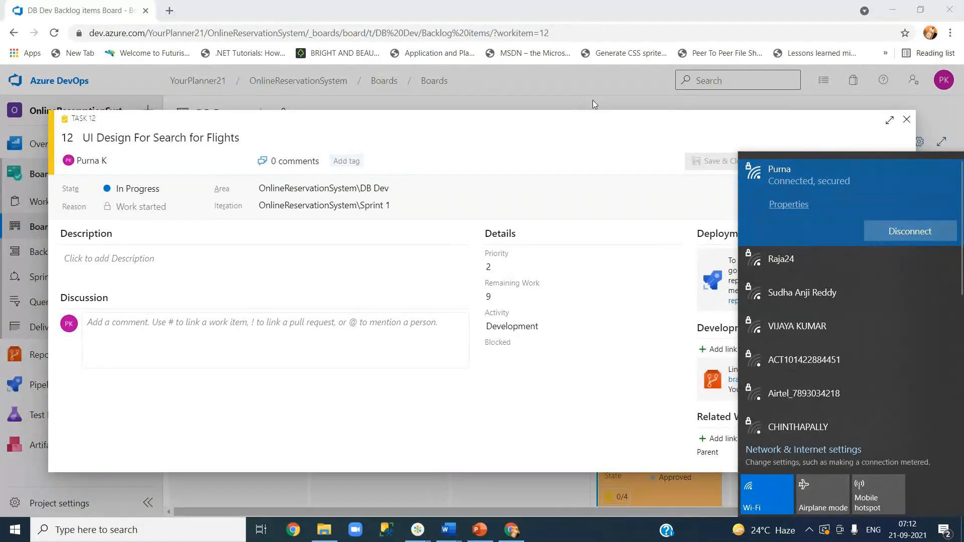
pyautogui.click(605, 123)
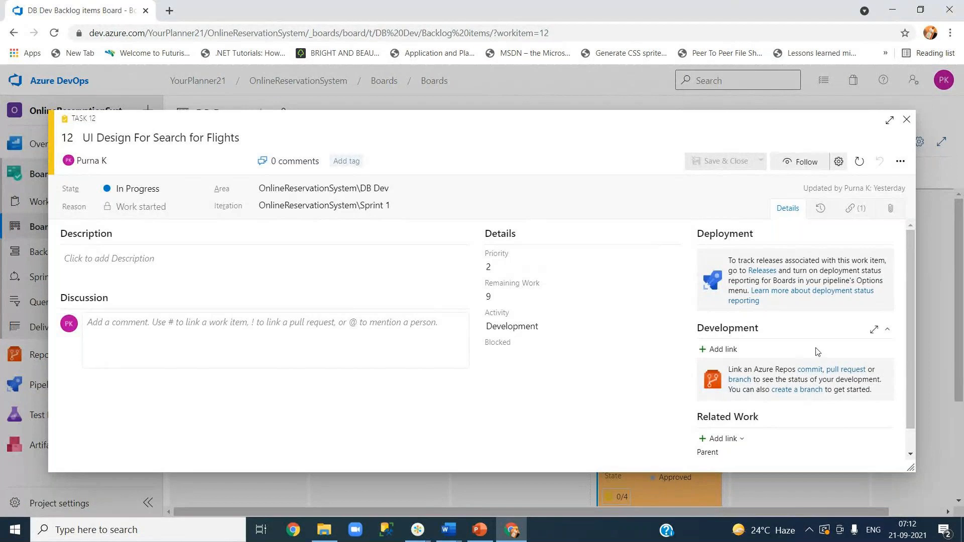
# Open the process customization page for the Task work item type from the open task's actions
pyautogui.click(900, 165)
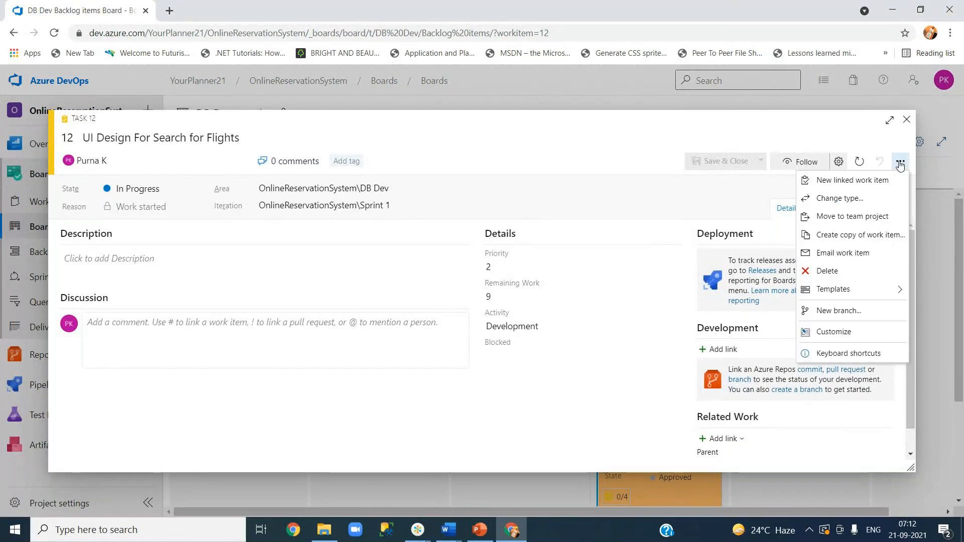
pyautogui.click(900, 164)
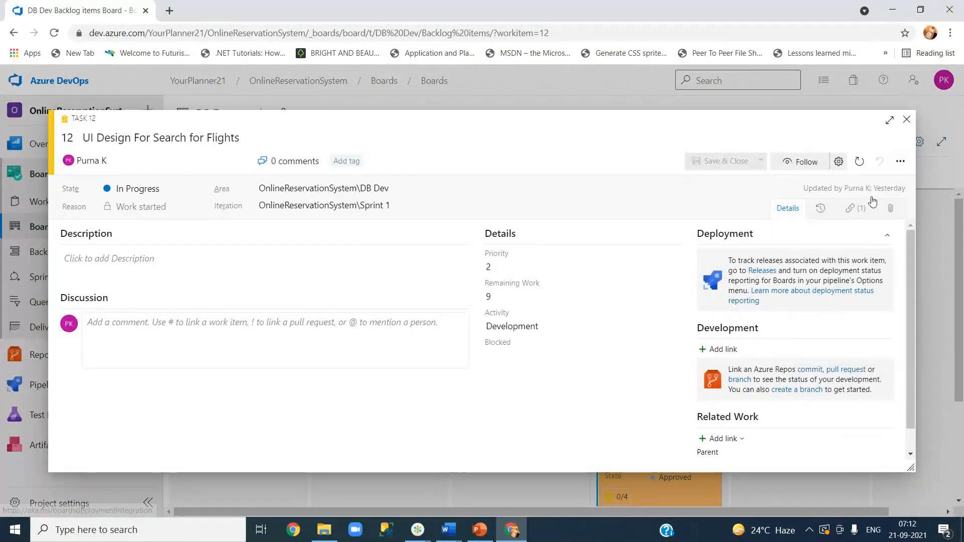
pyautogui.click(902, 164)
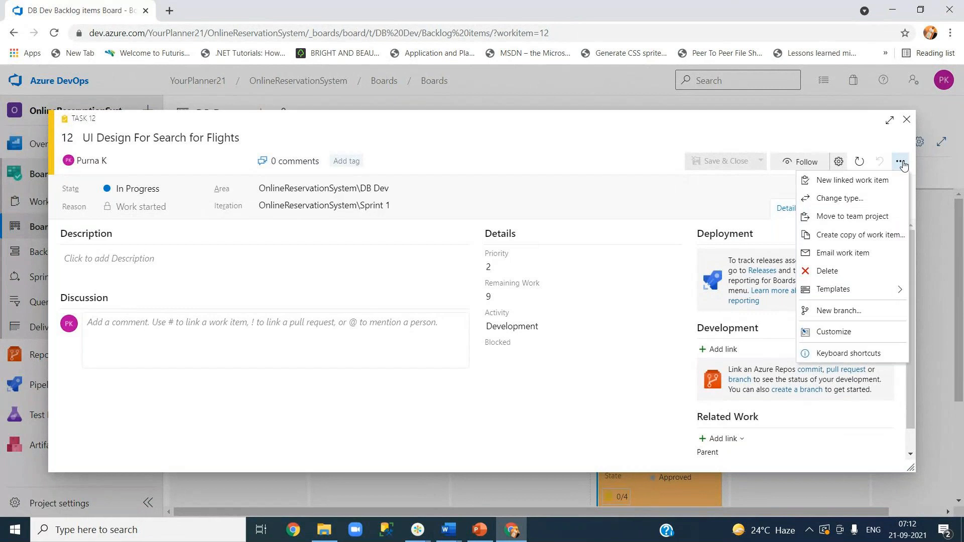
pyautogui.click(844, 331)
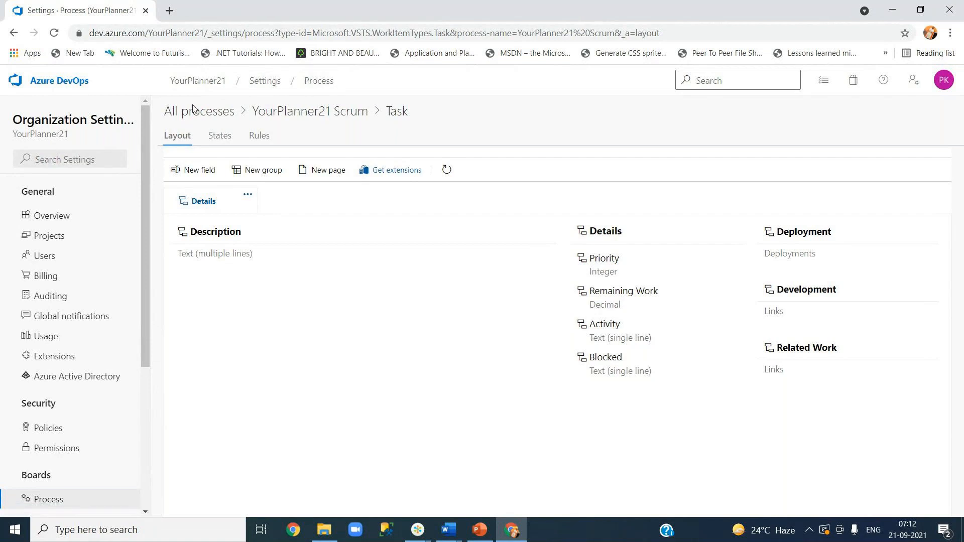
# Begin a new custom field for the Task work item type, named Extra Effort with the Decimal type
pyautogui.scroll(-4, 143, 359)
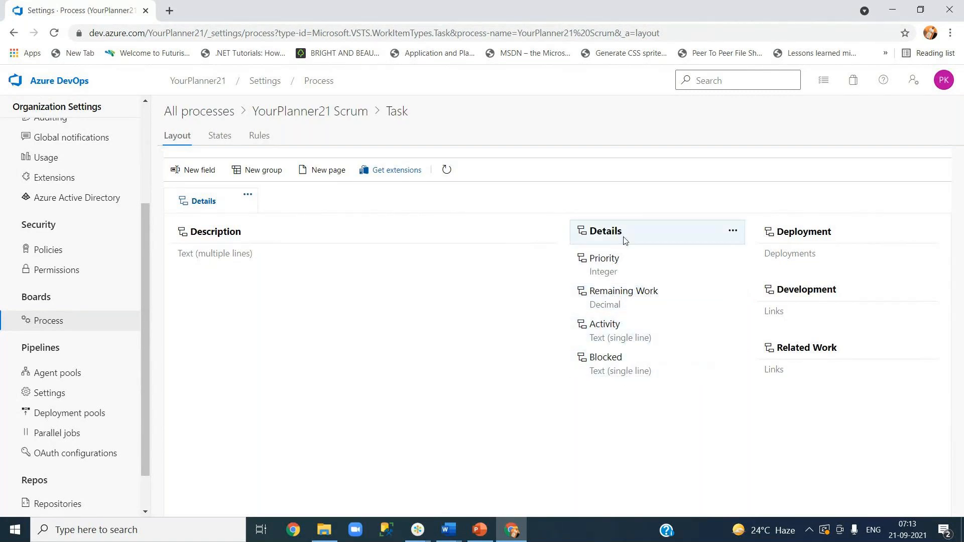
pyautogui.click(733, 232)
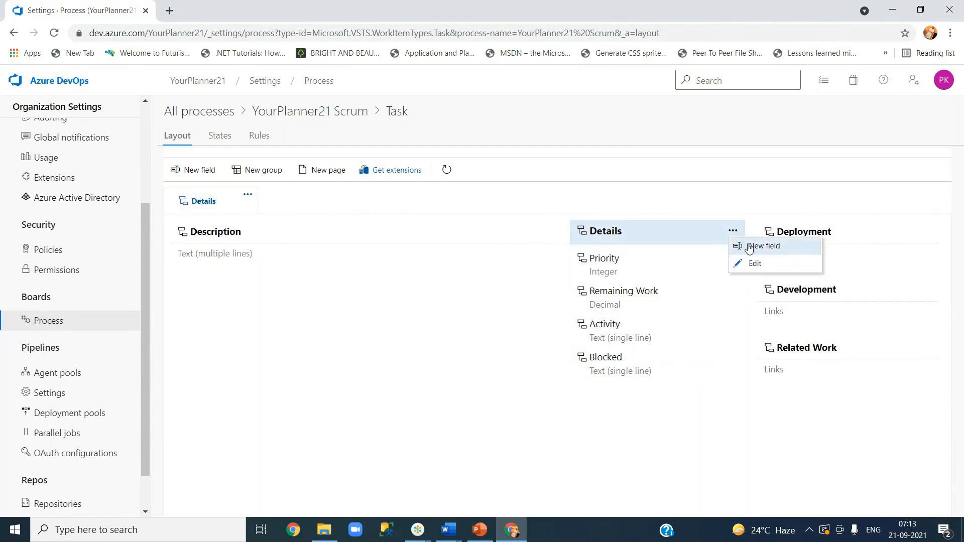
pyautogui.click(776, 248)
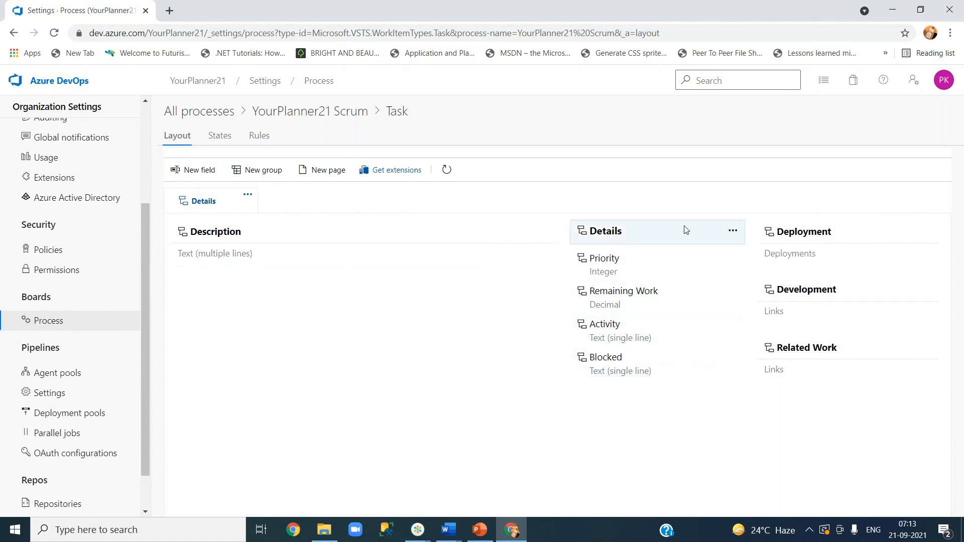
pyautogui.click(196, 171)
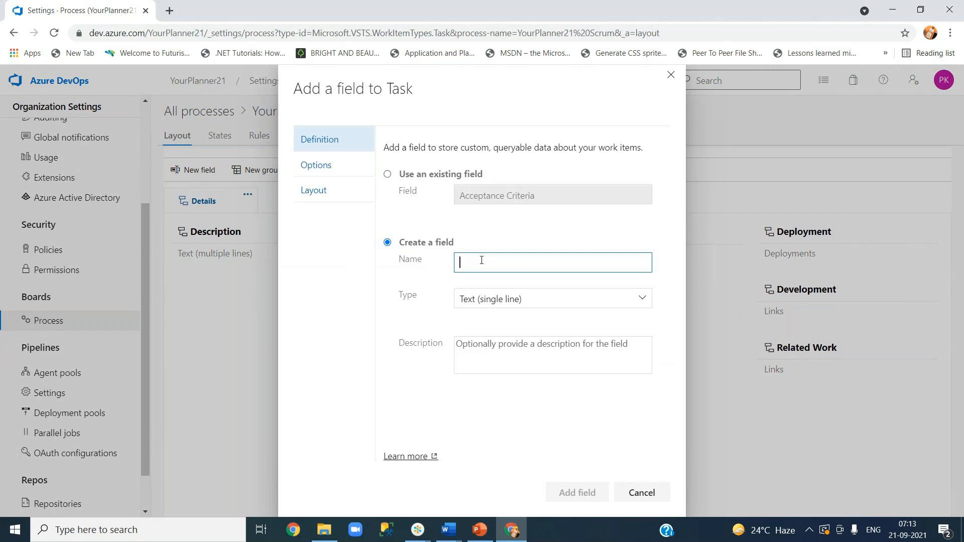
pyautogui.write('Ext')
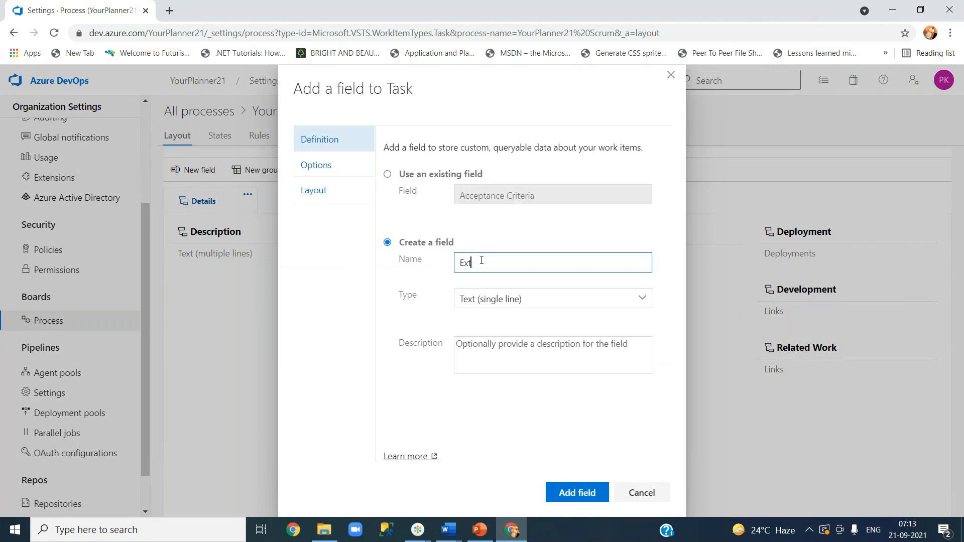
pyautogui.write('ra Effort')
pyautogui.click(643, 301)
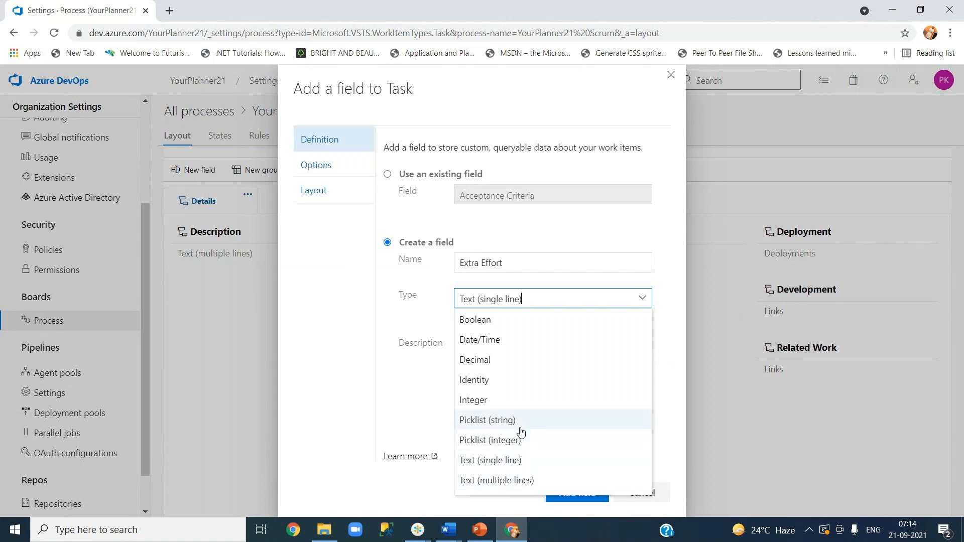
pyautogui.click(490, 361)
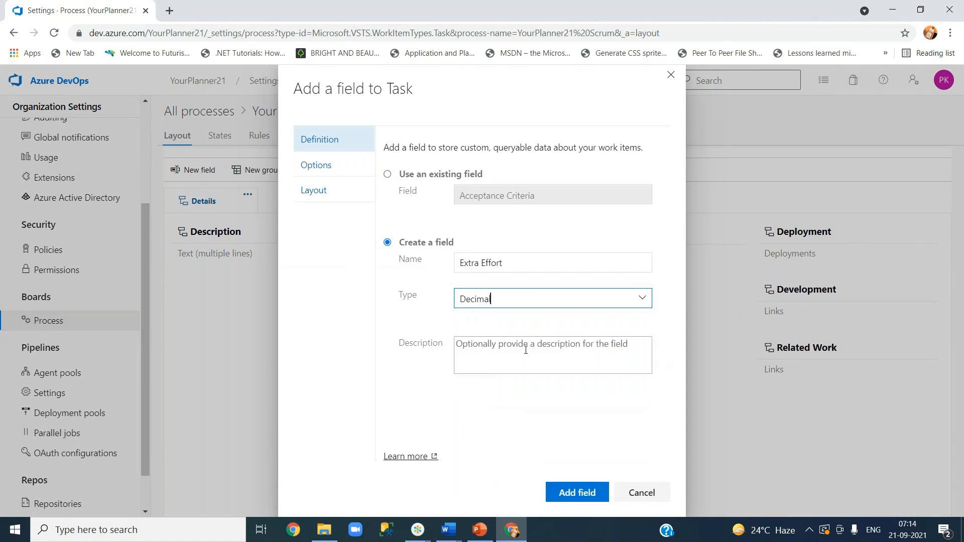
# Make the Extra Effort field required and add it to the existing Details group on the Details page
pyautogui.click(312, 170)
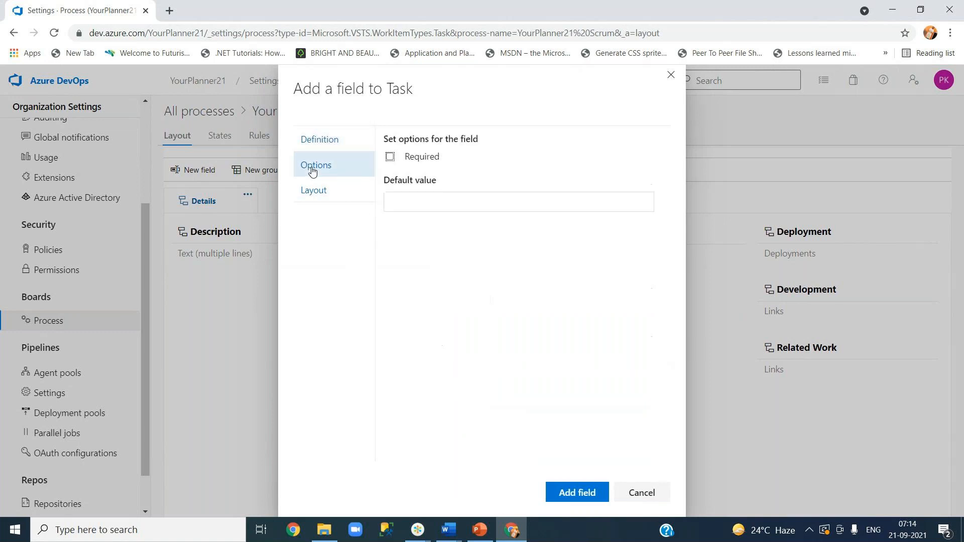
pyautogui.click(390, 157)
pyautogui.click(391, 157)
pyautogui.click(390, 157)
pyautogui.click(313, 192)
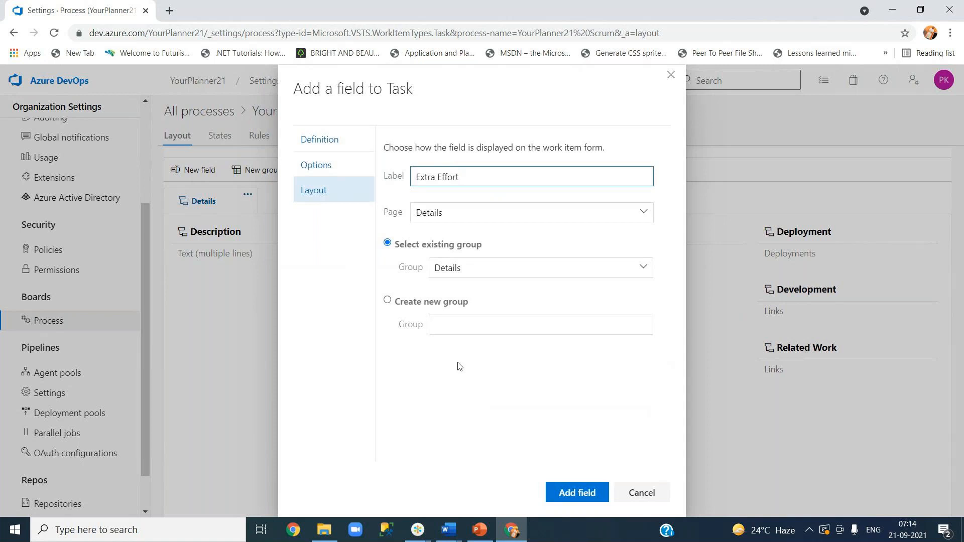
pyautogui.click(576, 494)
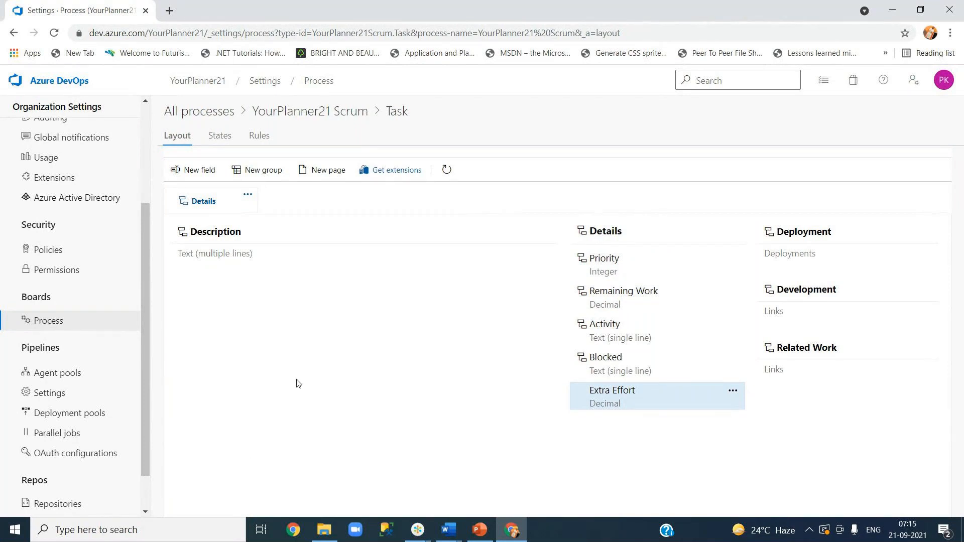
# Add a group named Deviations to the wide first column of the Task's Details page
pyautogui.click(251, 173)
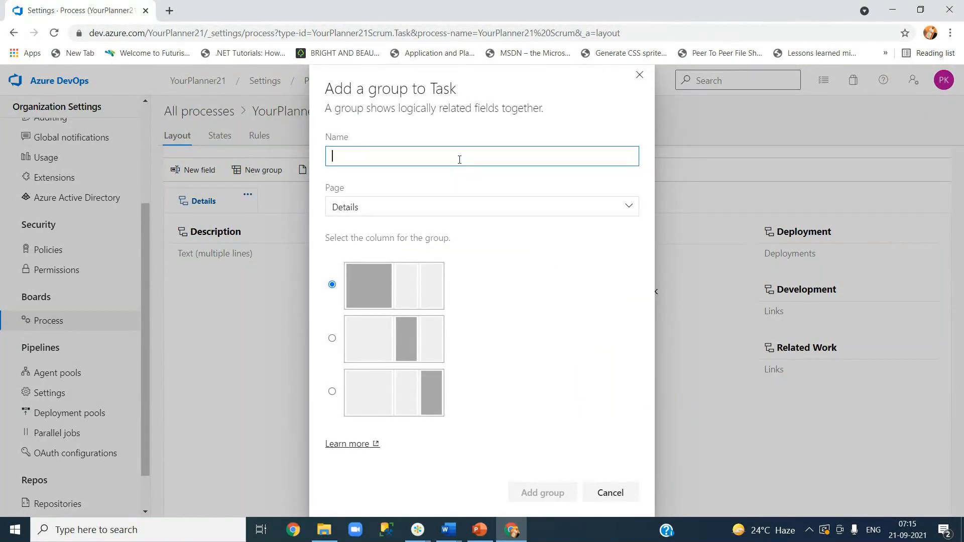
pyautogui.write('d')
pyautogui.press('BackSpace')
pyautogui.write('Deviations Grou')
pyautogui.press('BackSpace')
pyautogui.press('BackSpace')
pyautogui.press('BackSpace')
pyautogui.press('BackSpace')
pyautogui.press('BackSpace')
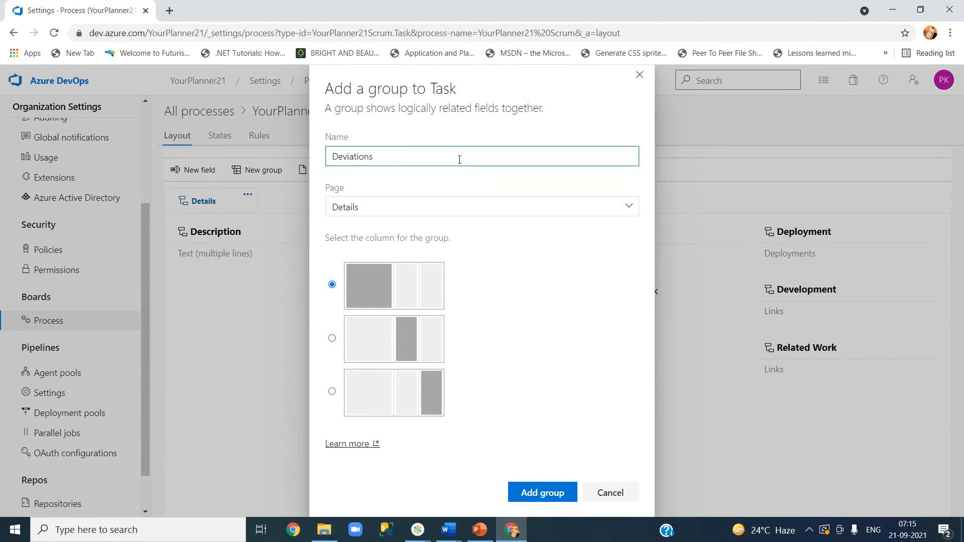
pyautogui.click(541, 493)
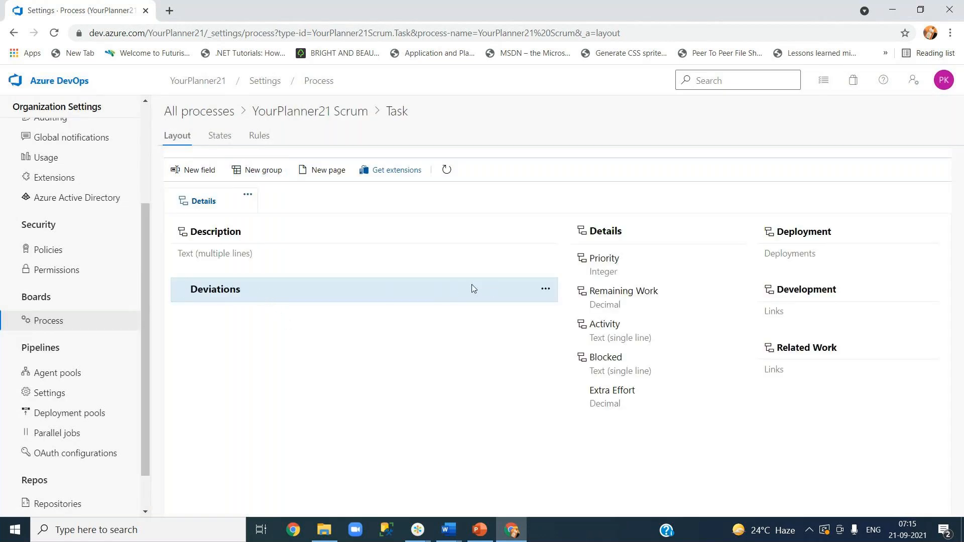
# Begin a new field in the Deviations group, named Deviation Reason with the Picklist (string) type
pyautogui.moveTo(182, 288); pyautogui.dragTo(239, 363)
pyautogui.click(544, 291)
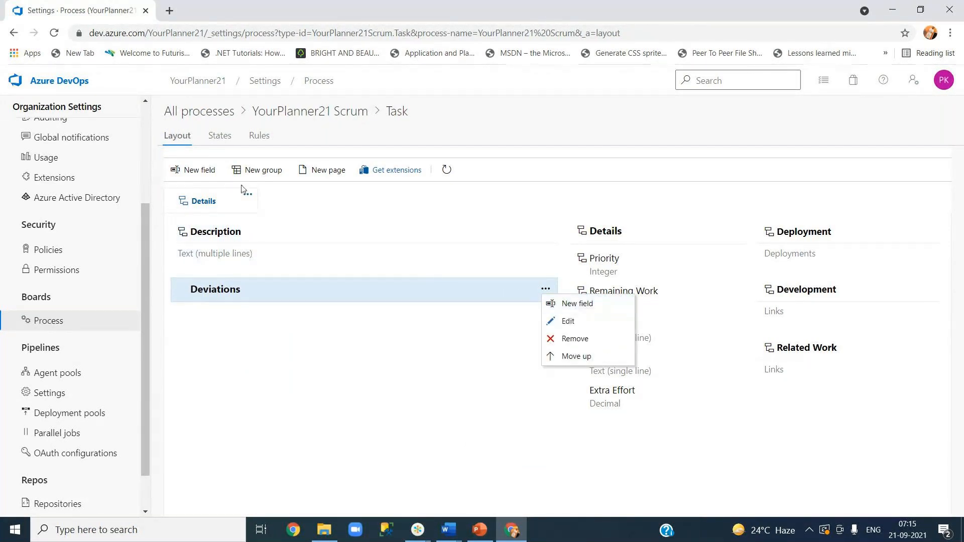
pyautogui.click(593, 302)
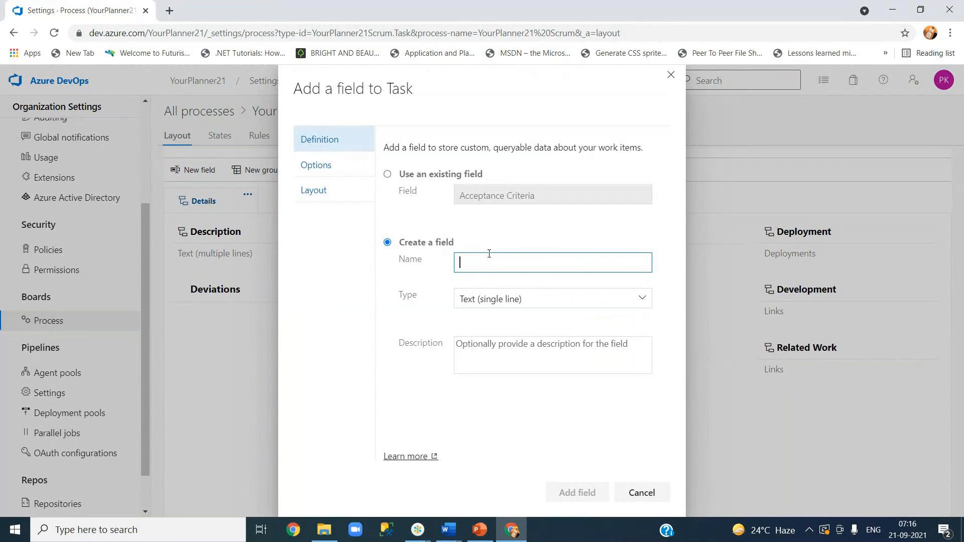
pyautogui.write('Deviation ')
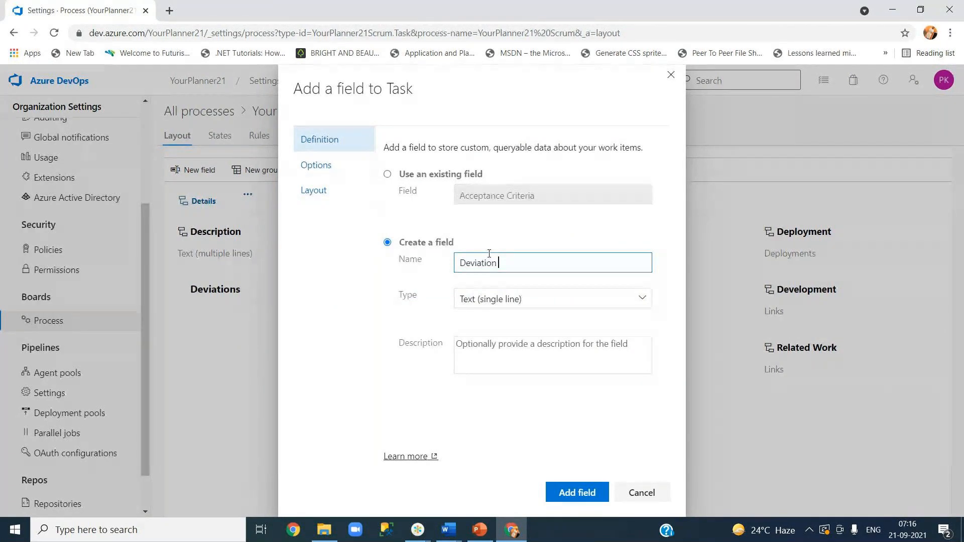
pyautogui.write('Reason')
pyautogui.click(643, 300)
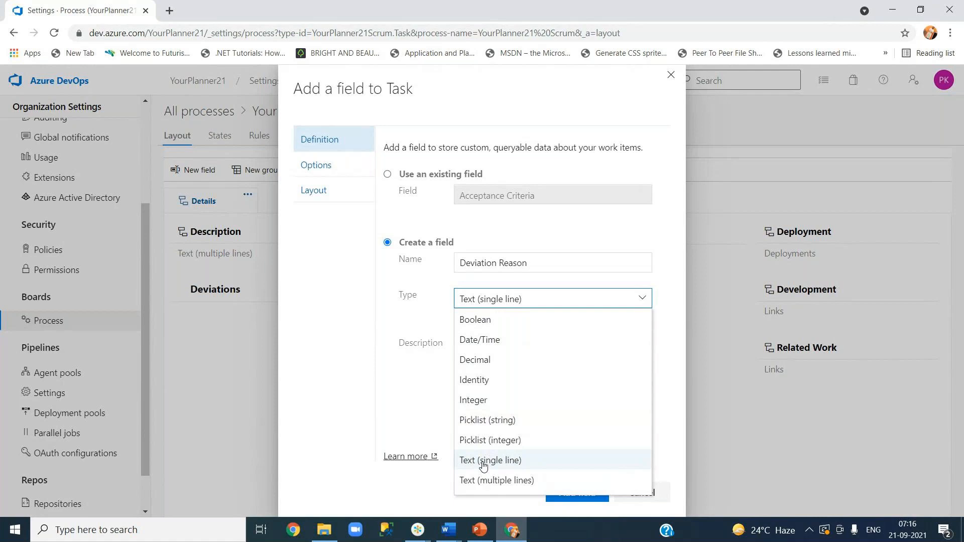
pyautogui.click(490, 421)
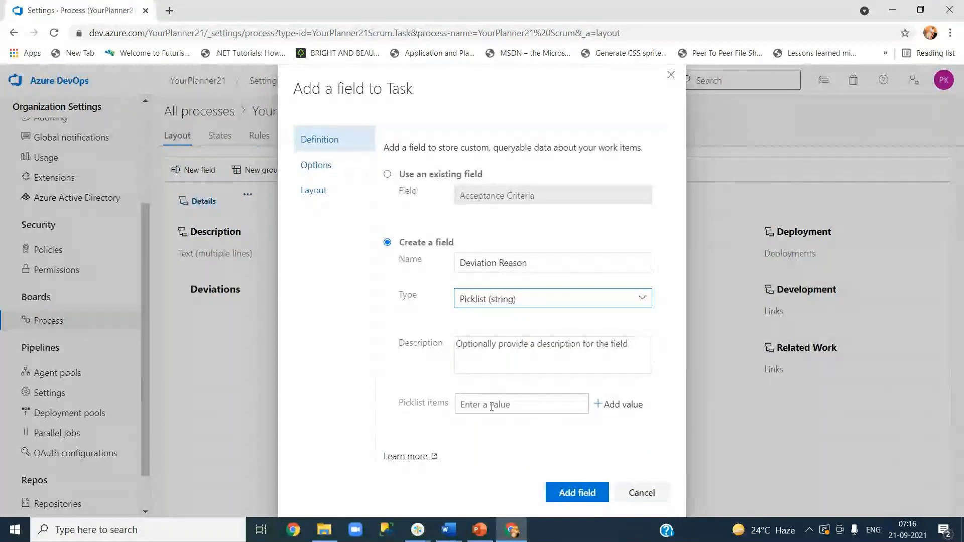
# Give the Deviation Reason field the picklist items Not Suitable and Move To Next Sprint, and add the field
pyautogui.click(492, 406)
pyautogui.write('Not Suitable')
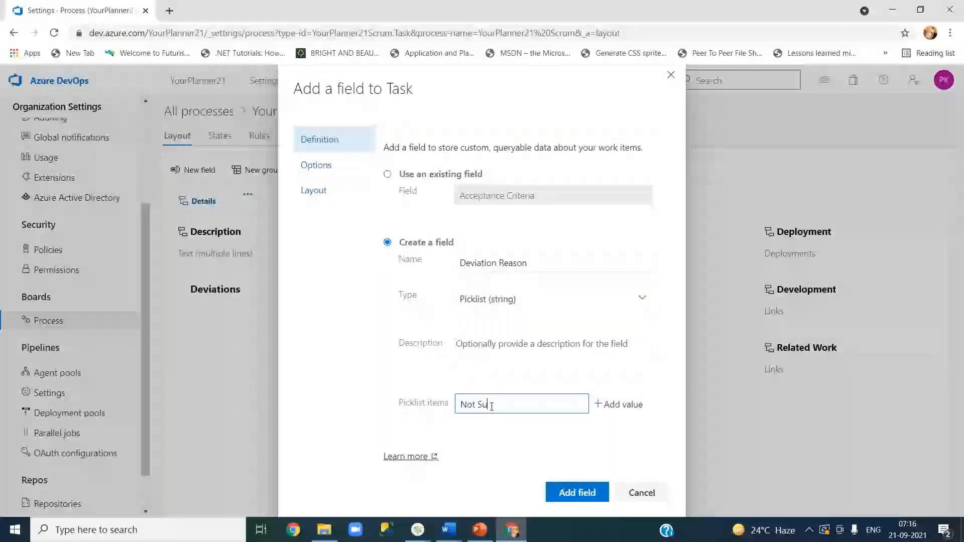
pyautogui.click(619, 406)
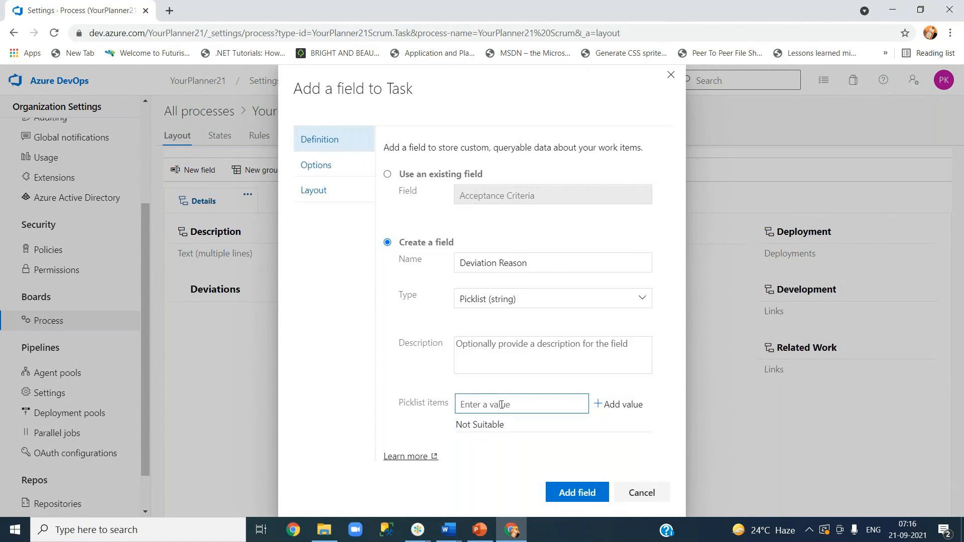
pyautogui.write('Move To Next Sprint')
pyautogui.click(515, 466)
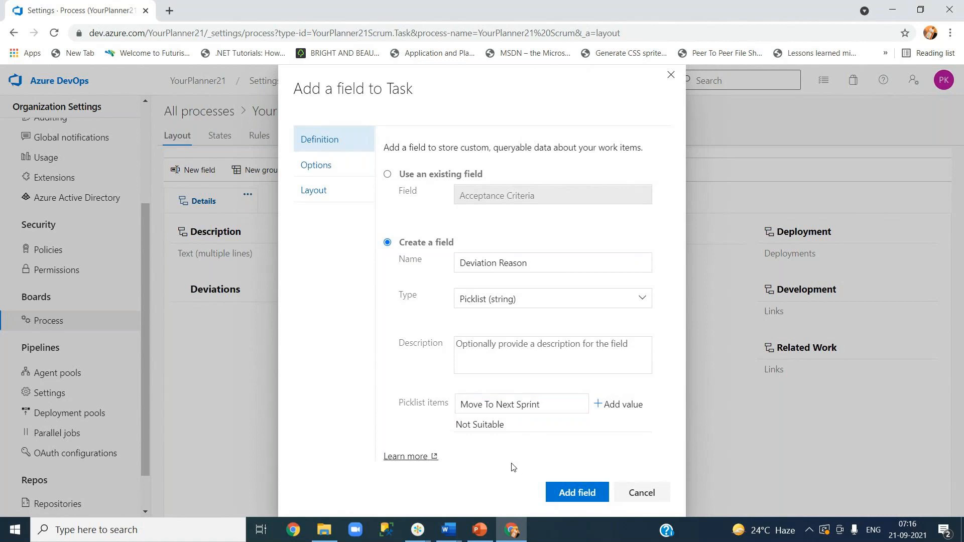
pyautogui.click(565, 494)
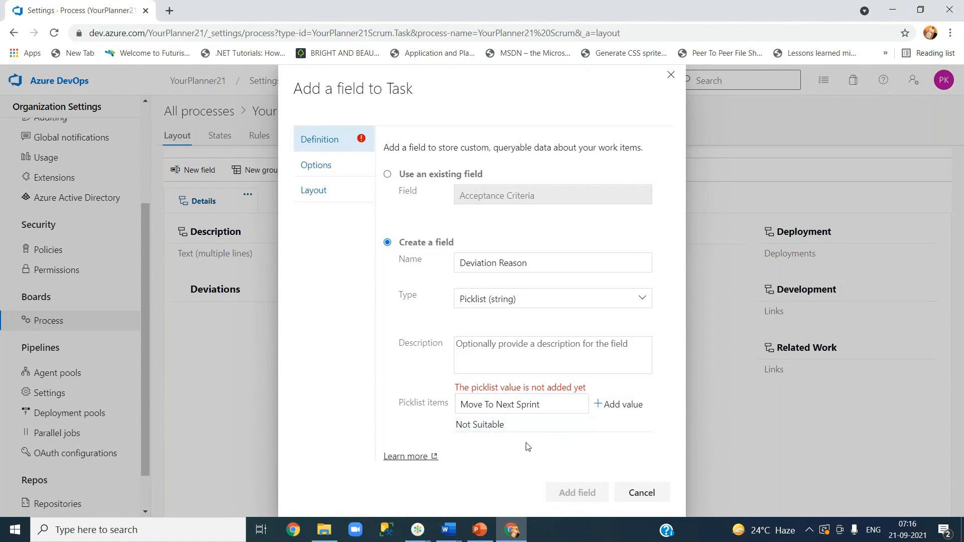
pyautogui.click(531, 404)
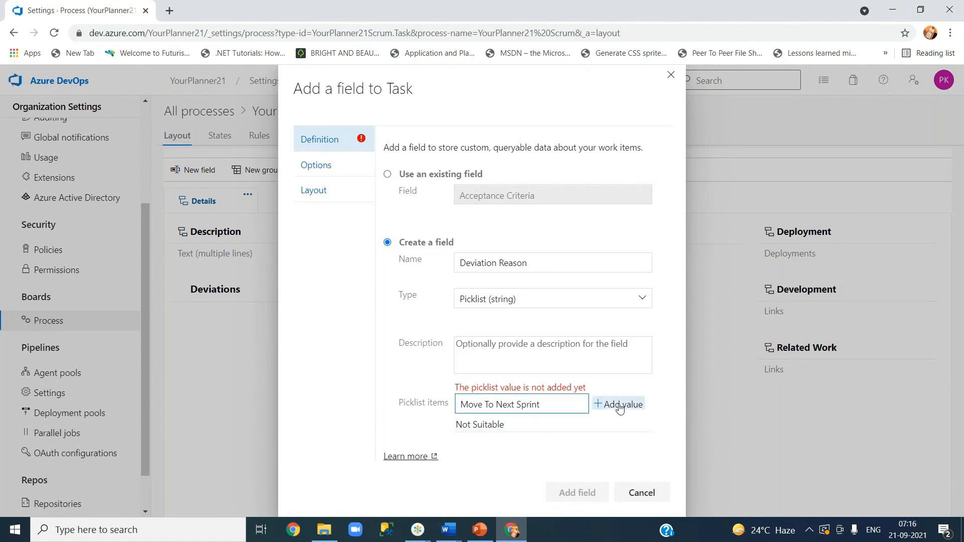
pyautogui.click(621, 405)
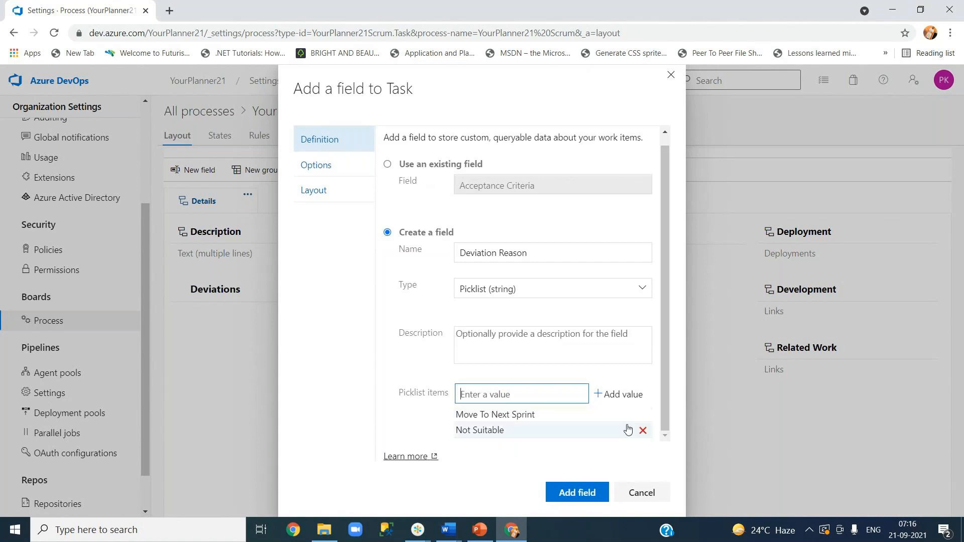
pyautogui.click(563, 495)
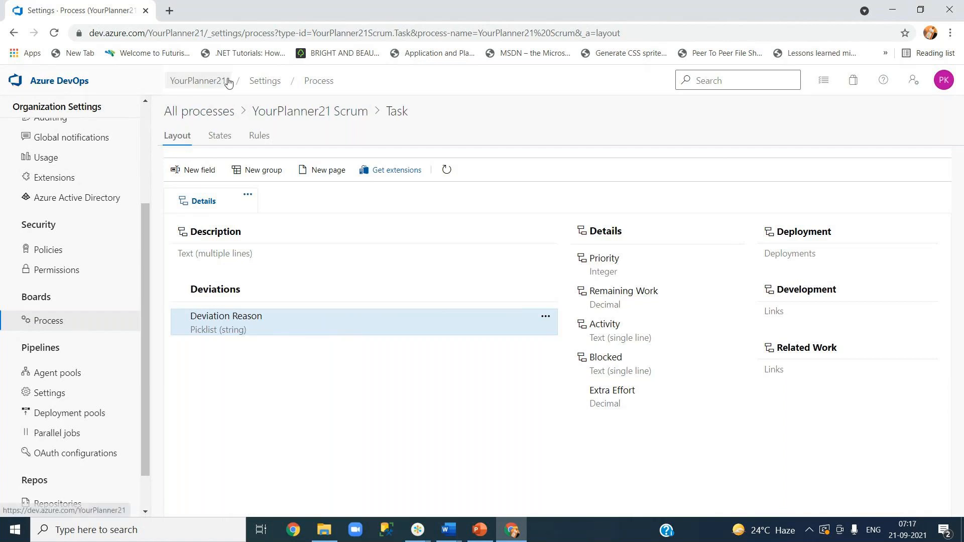
# Open the YourPlanner21 organization in a separate browser tab and go to the OnlineReservationSystem project's work items
pyautogui.rightClick(200, 82)
pyautogui.click(232, 90)
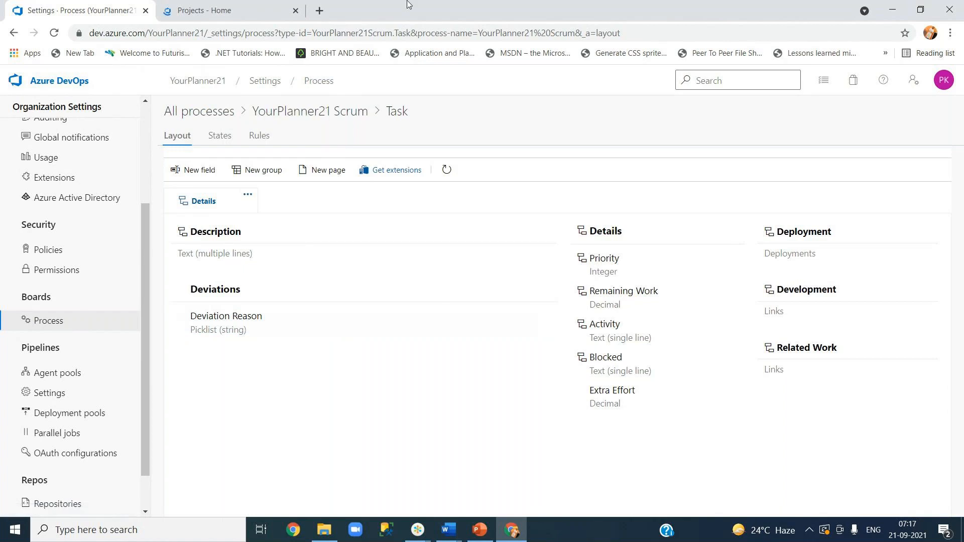
pyautogui.click(251, 11)
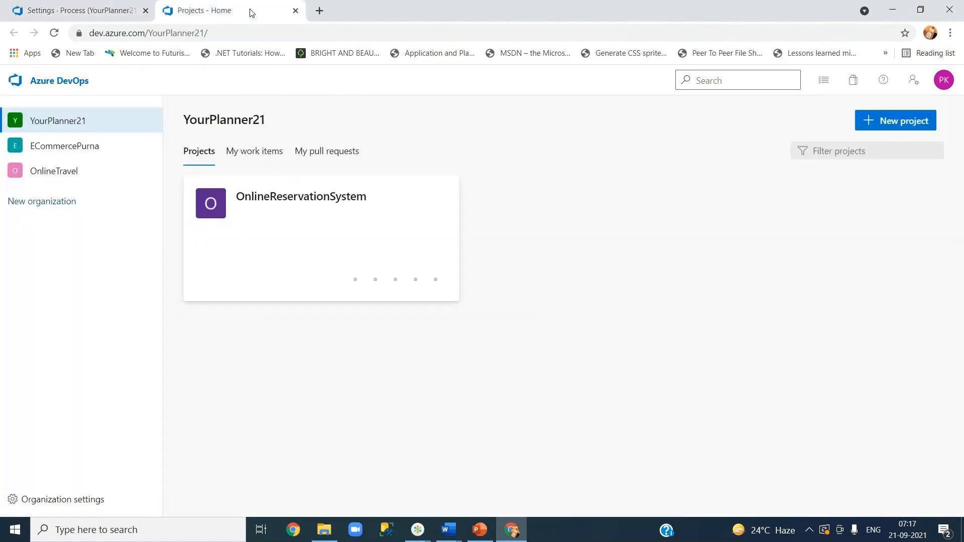
pyautogui.click(289, 200)
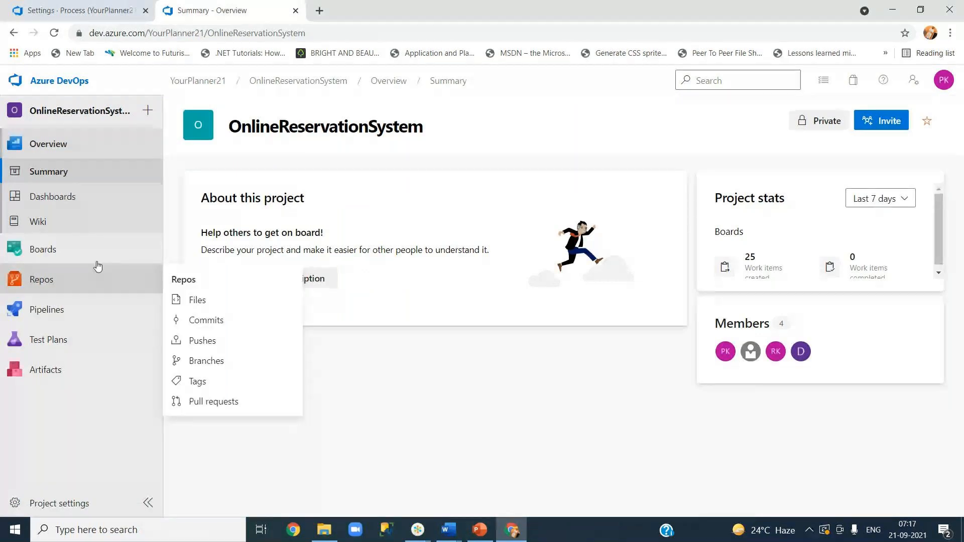
pyautogui.moveTo(93, 256)
pyautogui.click(224, 271)
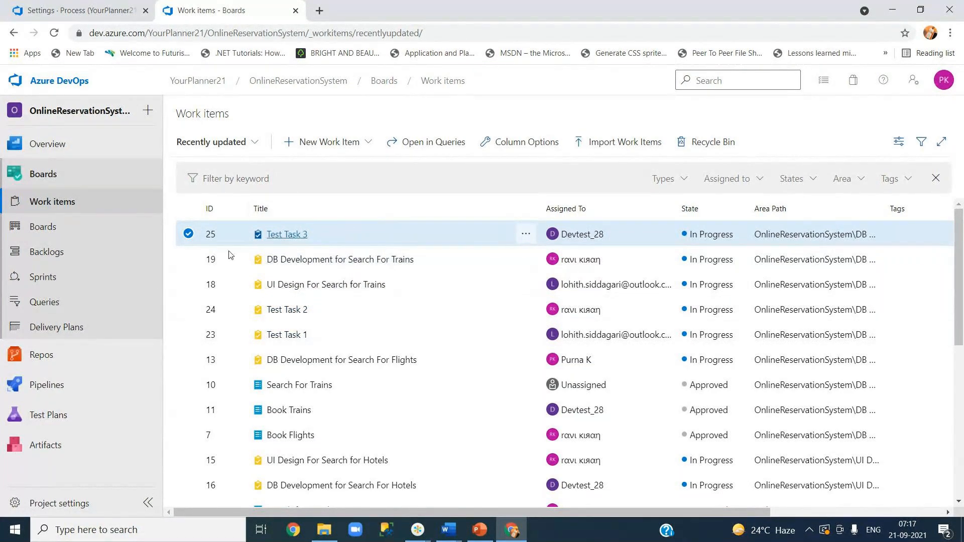
# Open the Test Task 3 work item from the recently updated list
pyautogui.click(188, 308)
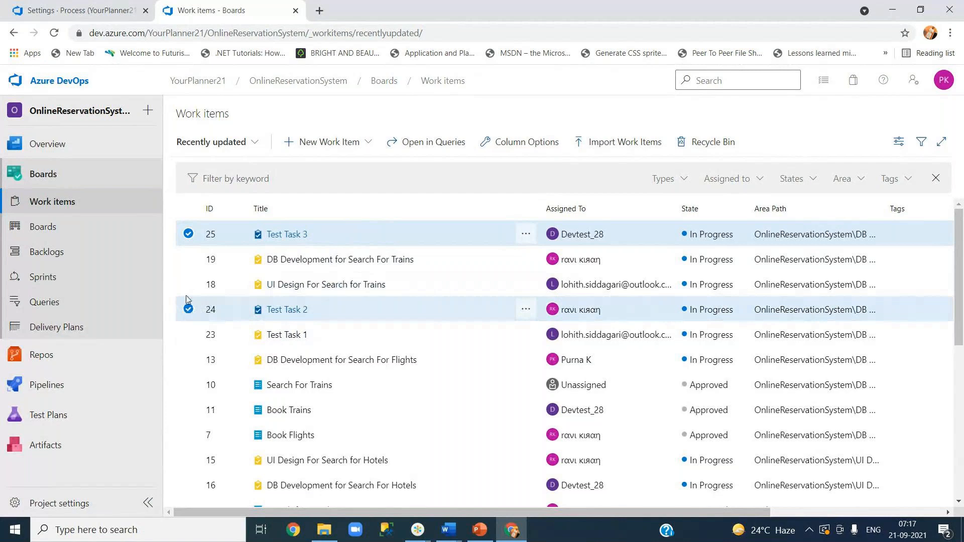
pyautogui.click(188, 308)
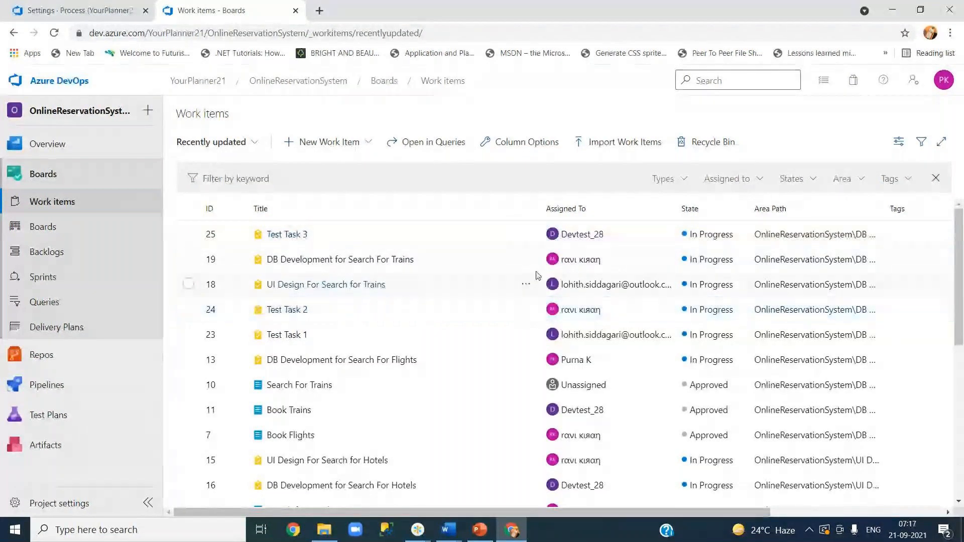
pyautogui.click(295, 235)
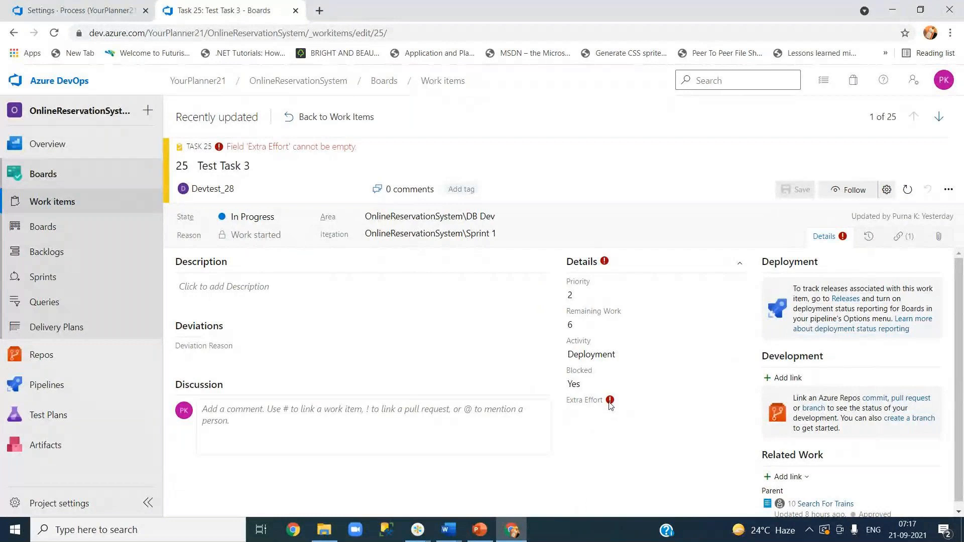
# Set Test Task 3's Deviation Reason to Move To Next Sprint
pyautogui.click(580, 410)
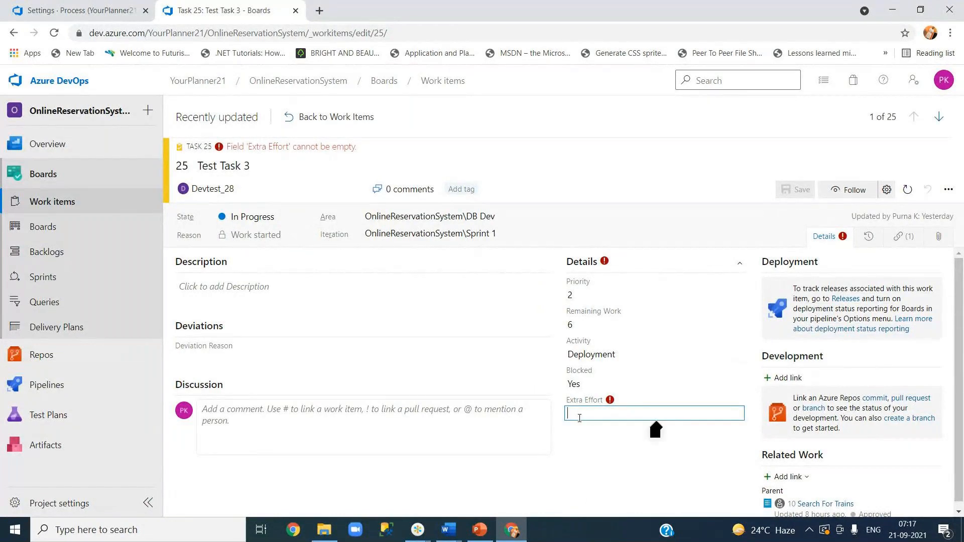
pyautogui.click(221, 349)
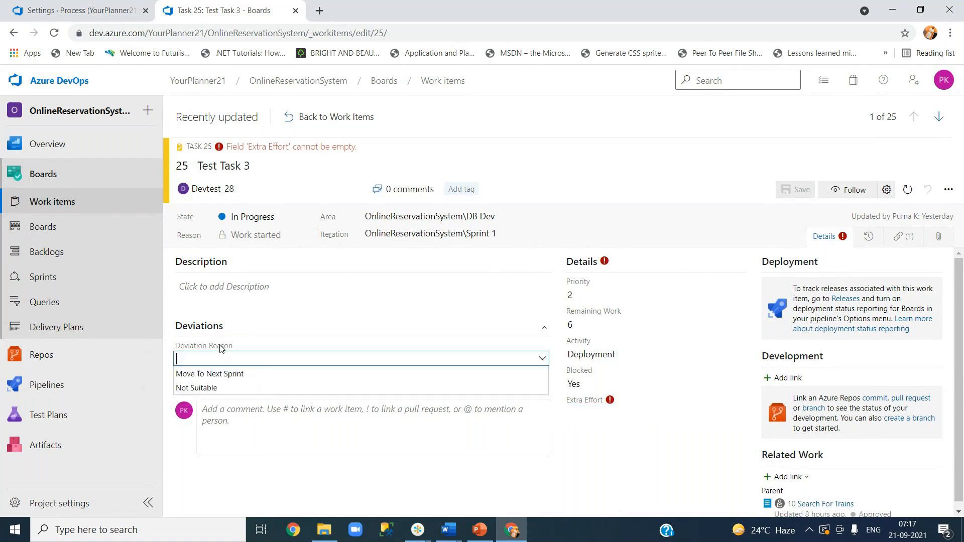
pyautogui.click(246, 378)
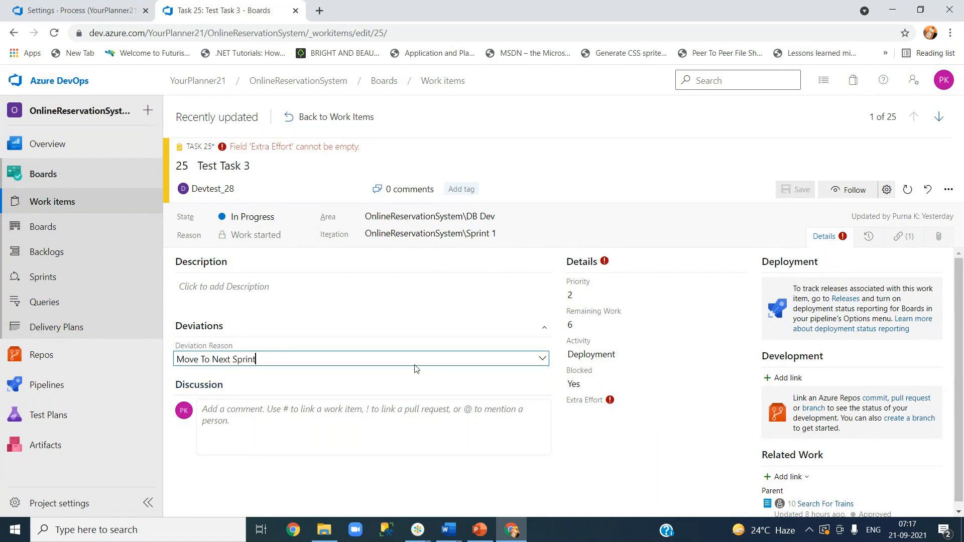
# Set Test Task 3's Extra Effort to 20 and save the task
pyautogui.click(606, 264)
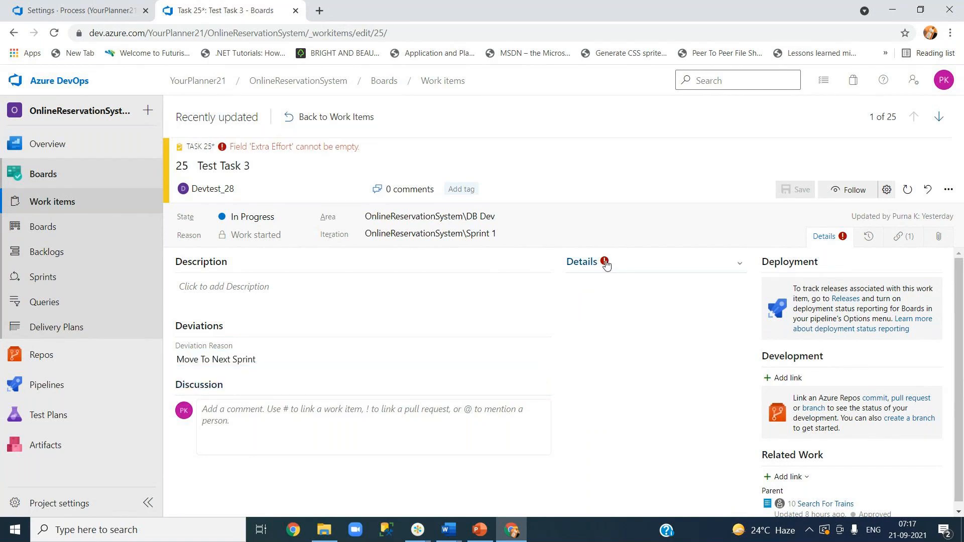
pyautogui.click(606, 263)
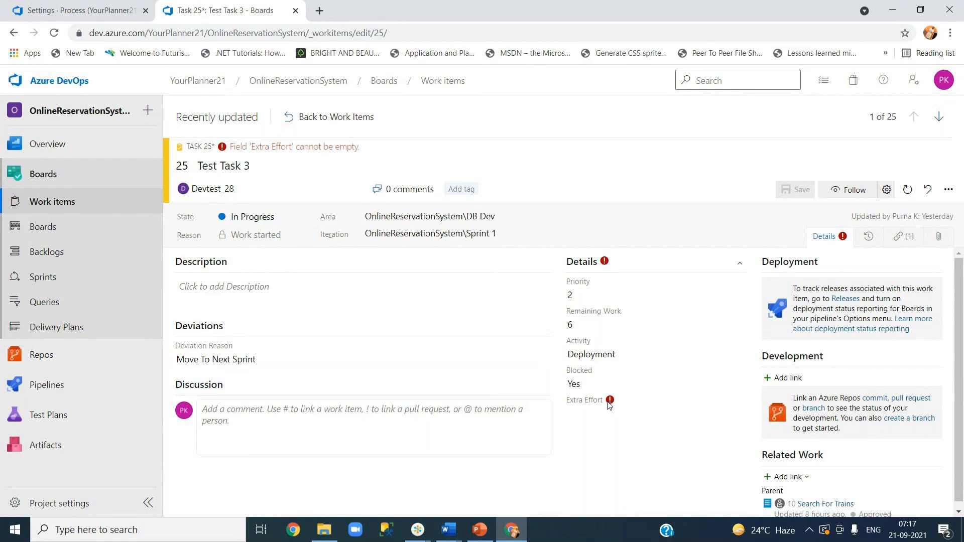
pyautogui.click(586, 419)
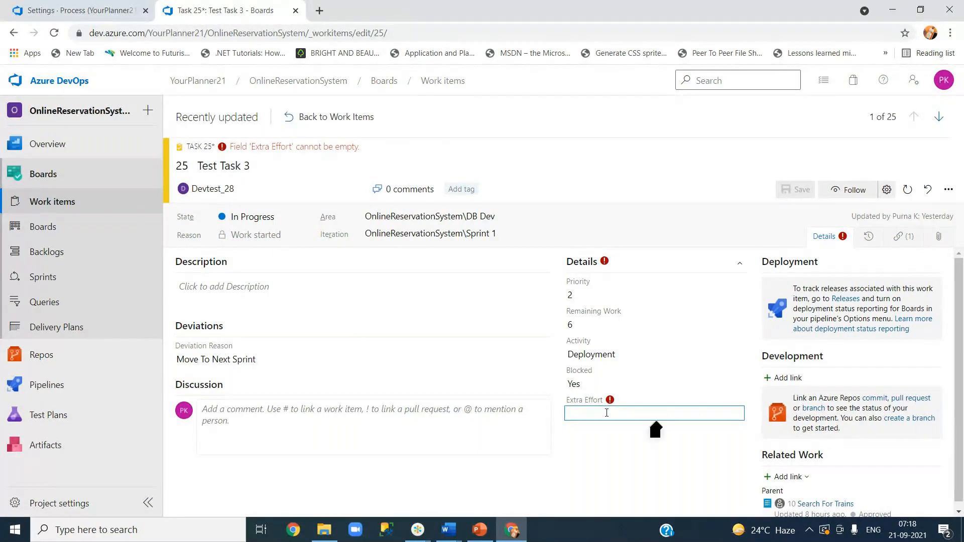
pyautogui.write('20')
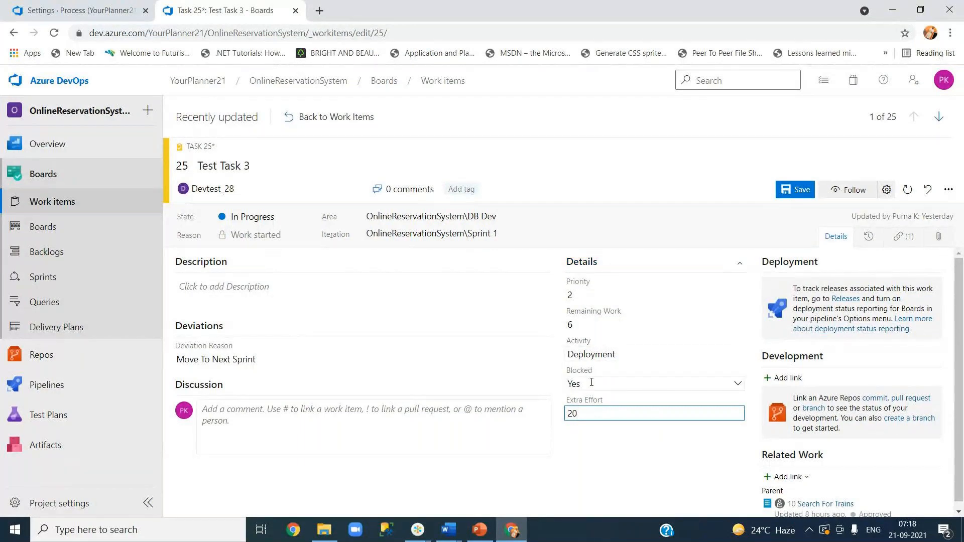
pyautogui.click(796, 190)
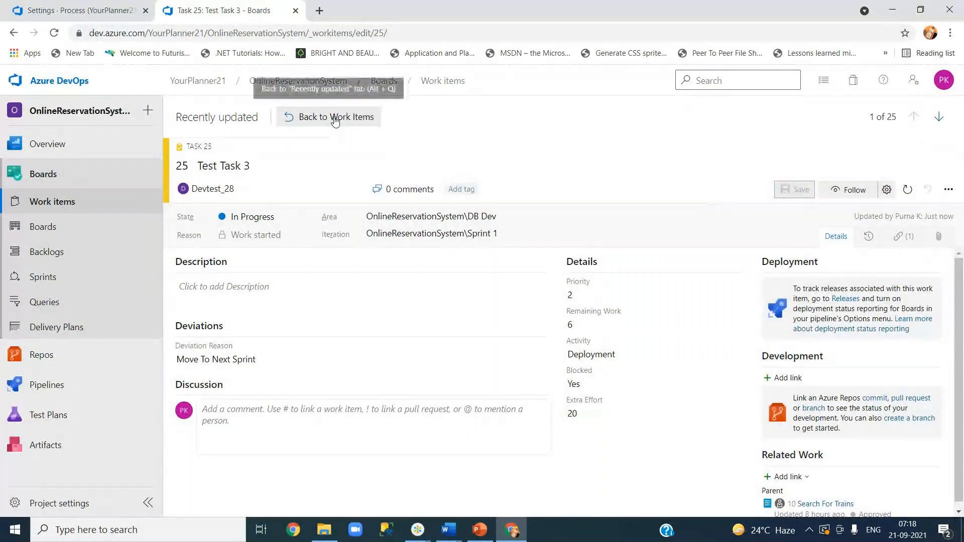
# Open Test Task 2 from the work items list, set Deviation Reason to Not Suitable and Extra Effort to 10, and save it
pyautogui.click(334, 117)
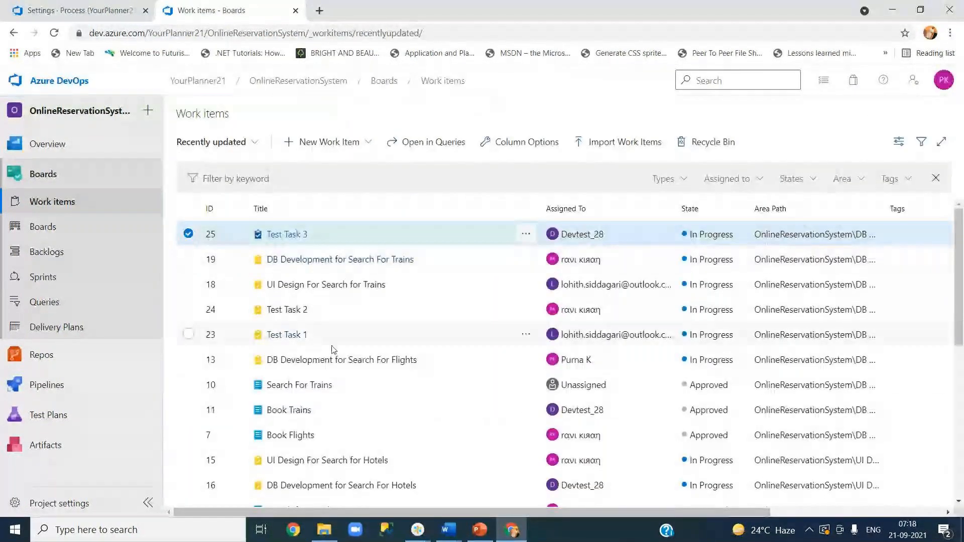
pyautogui.click(287, 310)
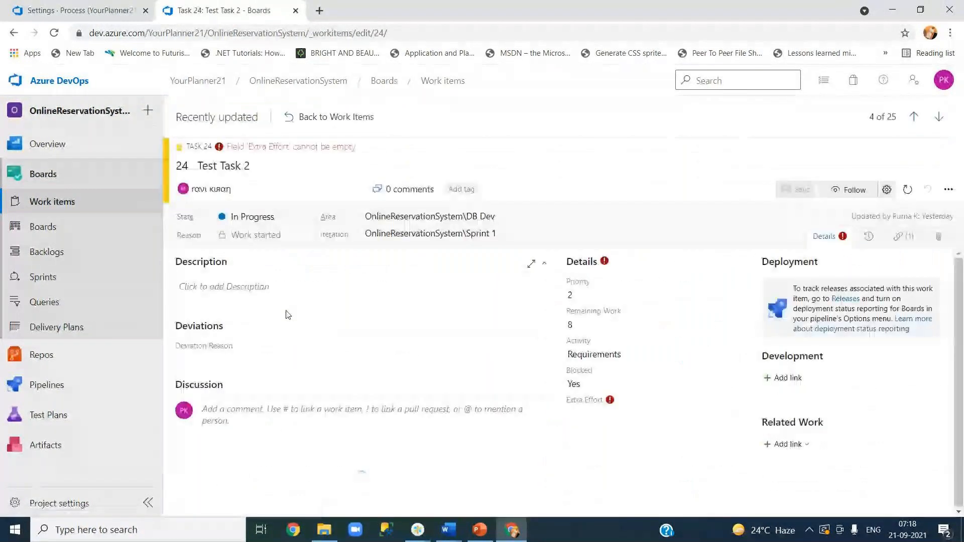
pyautogui.click(599, 413)
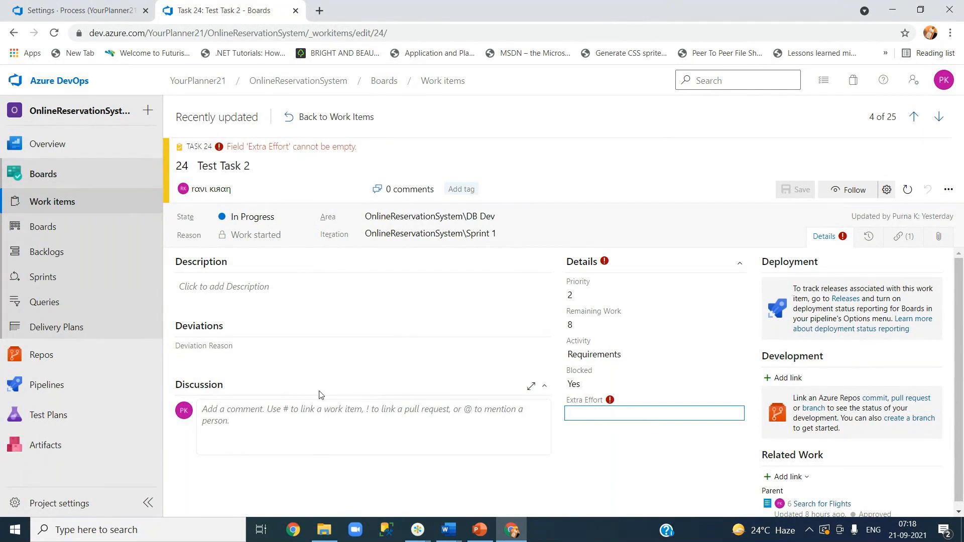
pyautogui.click(232, 358)
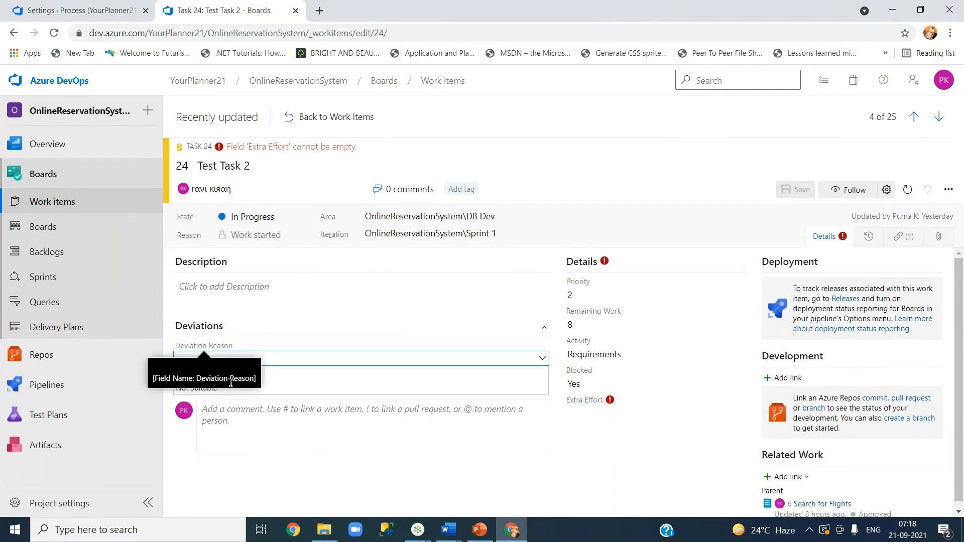
pyautogui.click(278, 388)
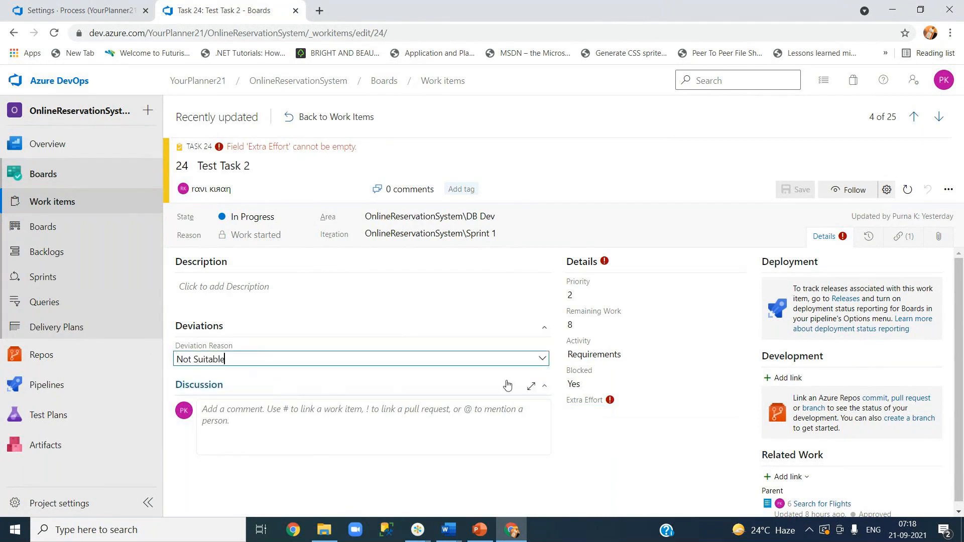
pyautogui.click(607, 415)
pyautogui.write('10')
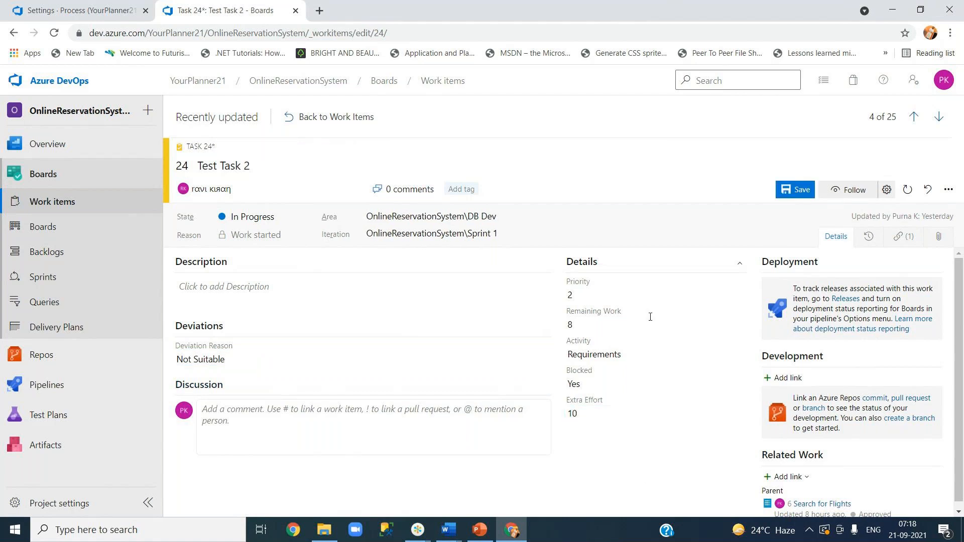
pyautogui.click(793, 192)
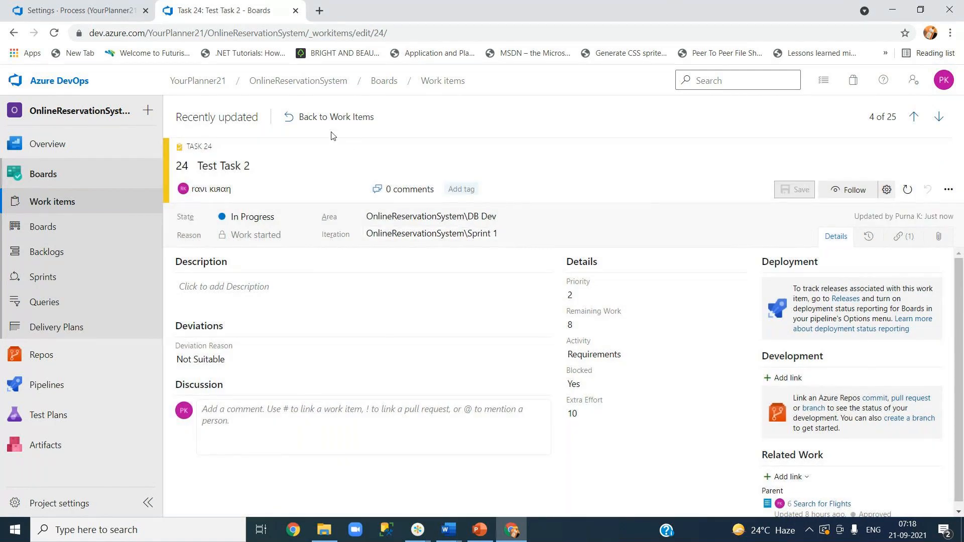
# Open the Search For Trains backlog item and go from it to customizing the Product Backlog Item layout
pyautogui.click(330, 119)
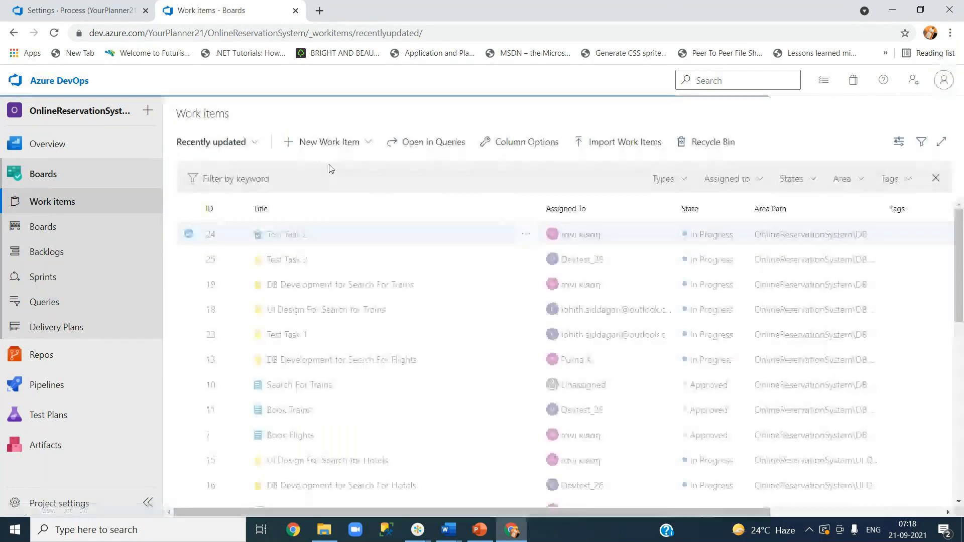
pyautogui.click(297, 386)
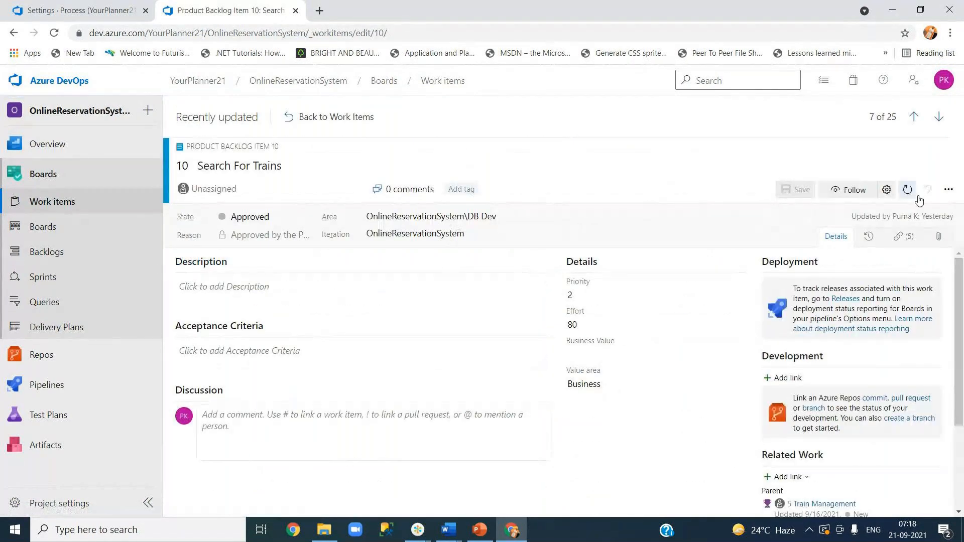
pyautogui.click(950, 195)
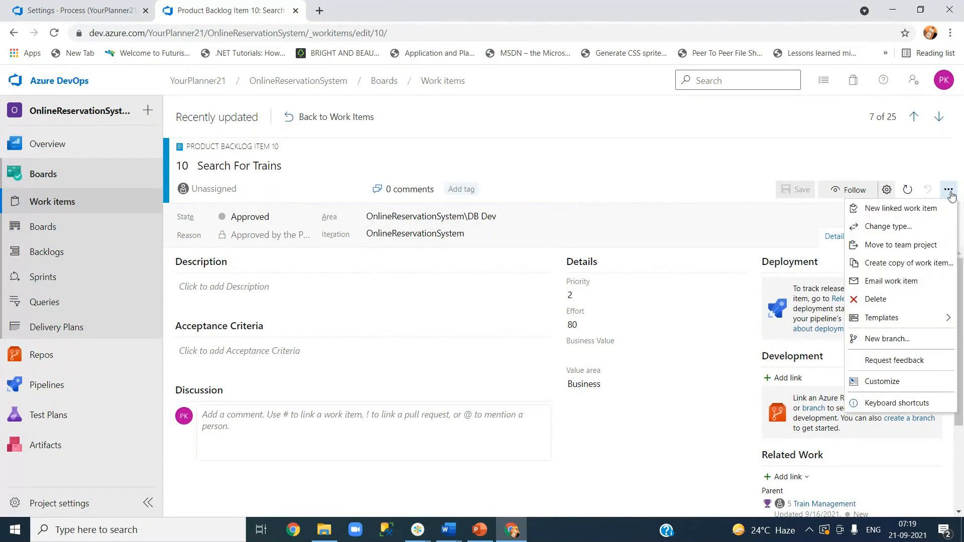
pyautogui.click(948, 193)
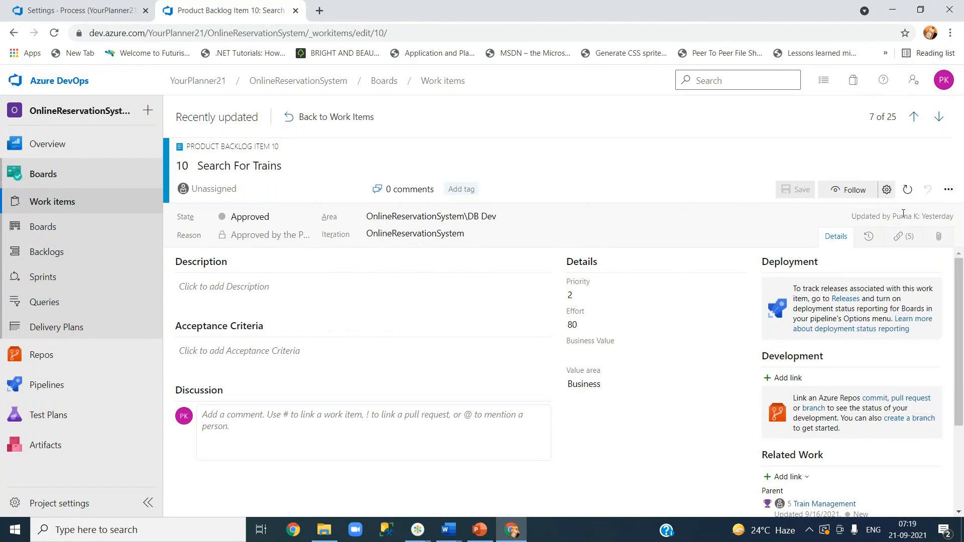
pyautogui.click(947, 190)
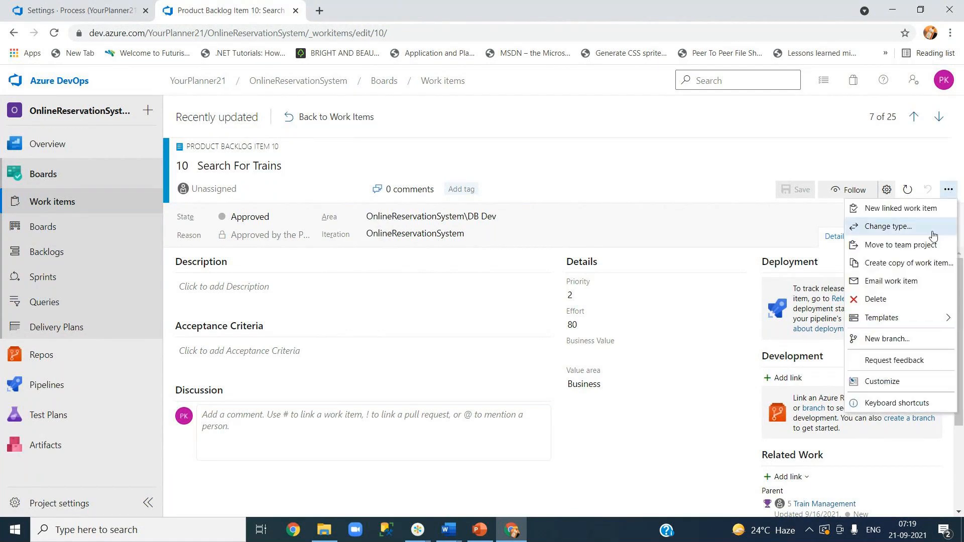
pyautogui.click(897, 388)
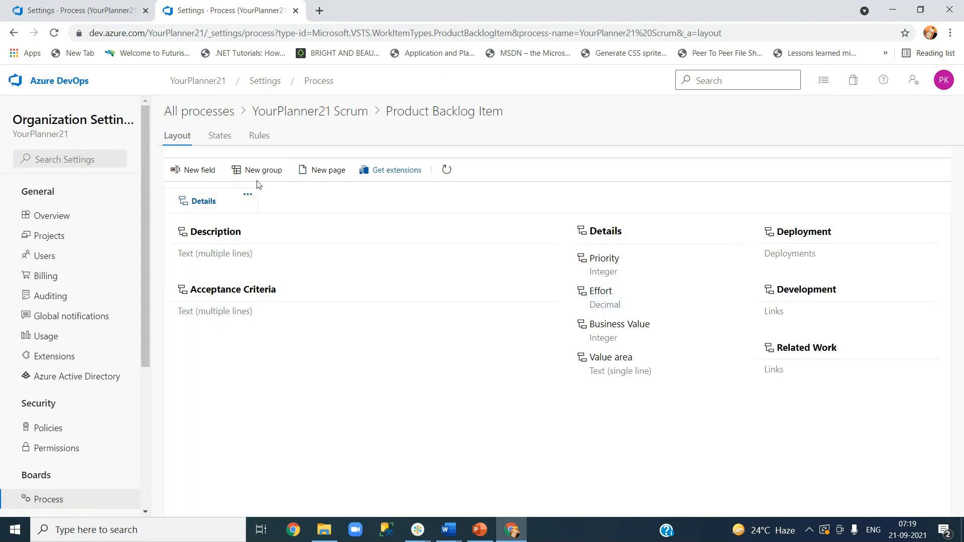
# Add a new Boolean field named Conflict with Partner to the Product Backlog Item type
pyautogui.click(205, 170)
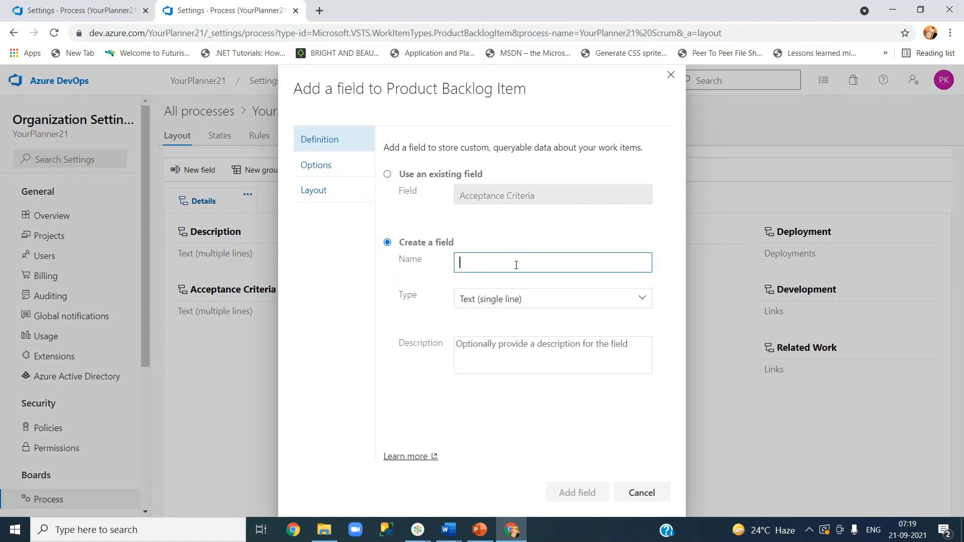
pyautogui.write('Conflict with Partner')
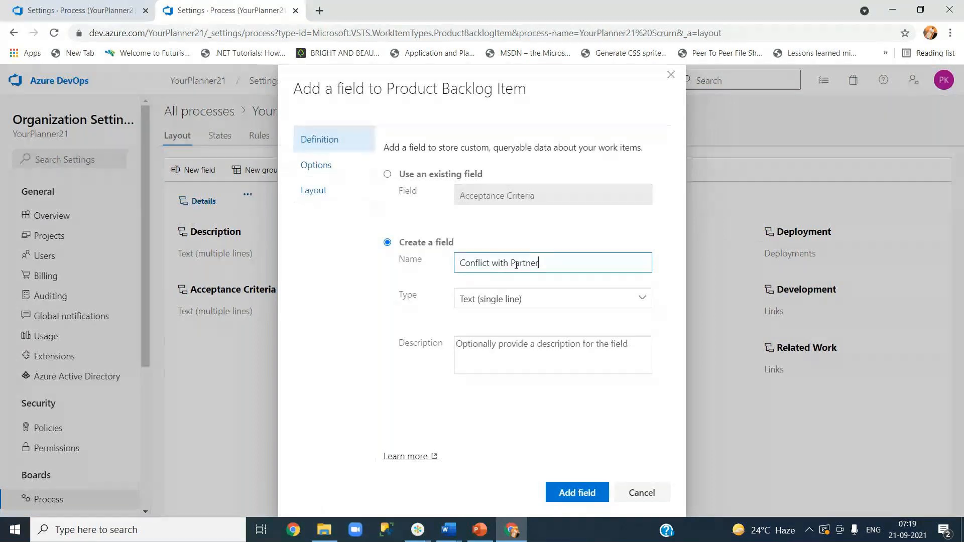
pyautogui.click(640, 300)
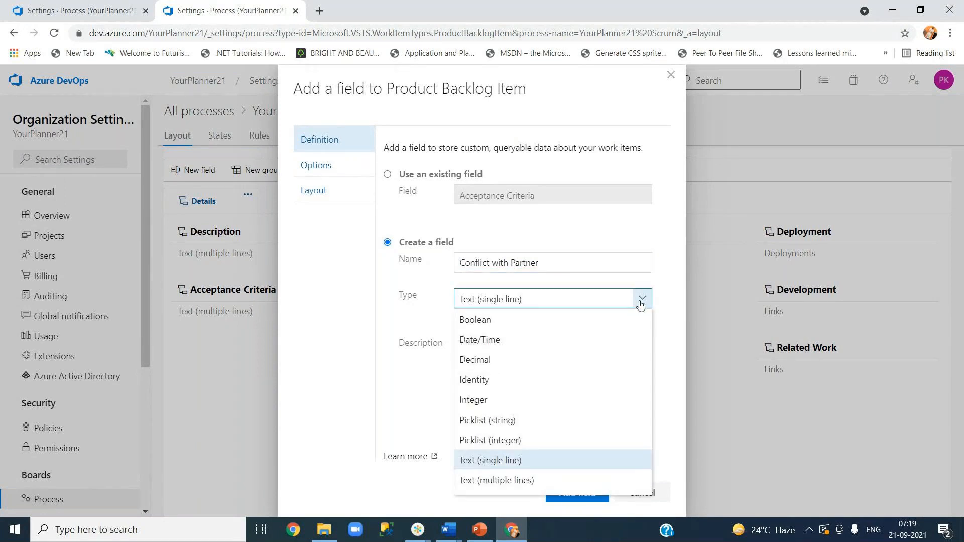
pyautogui.click(540, 322)
pyautogui.click(564, 492)
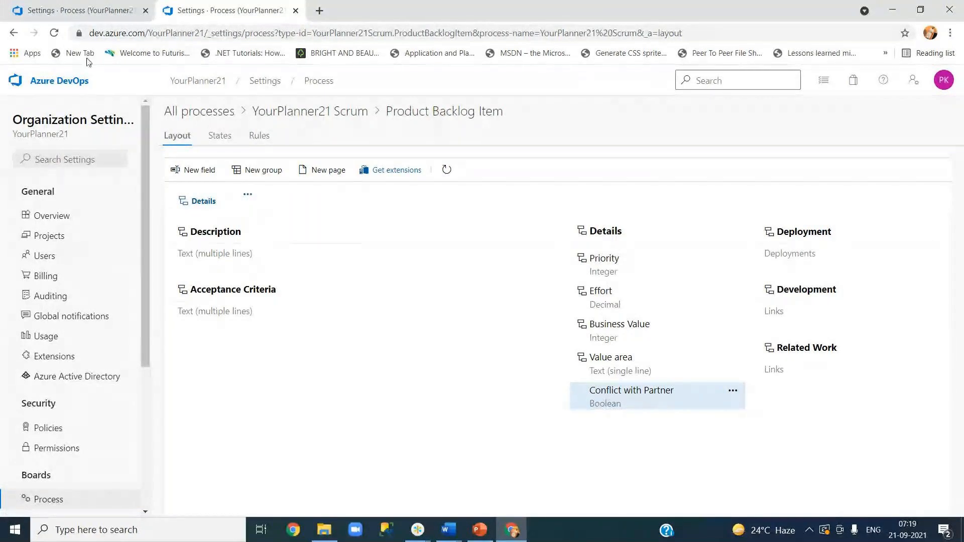
# Return to the Search For Trains backlog item, set Conflict with Partner to True, and save the item
pyautogui.click(14, 33)
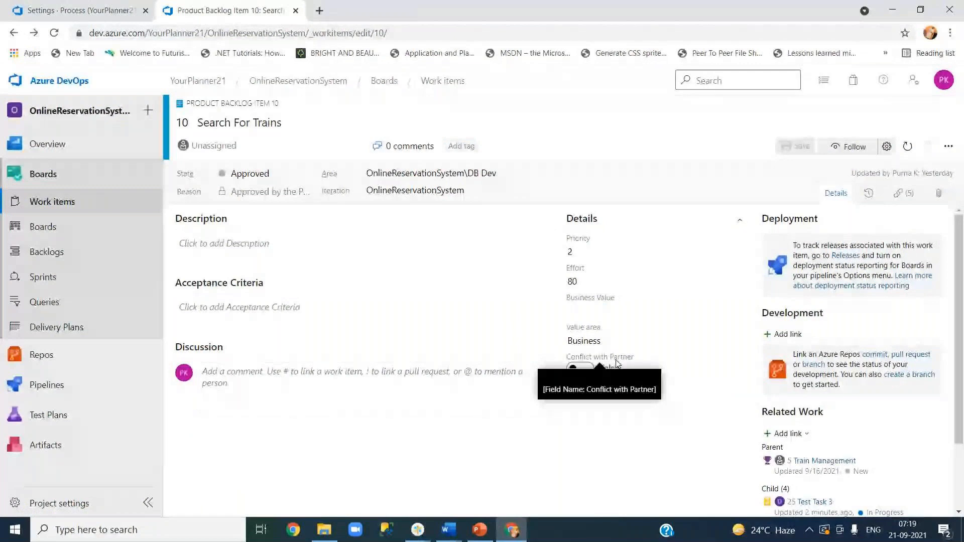
pyautogui.click(580, 369)
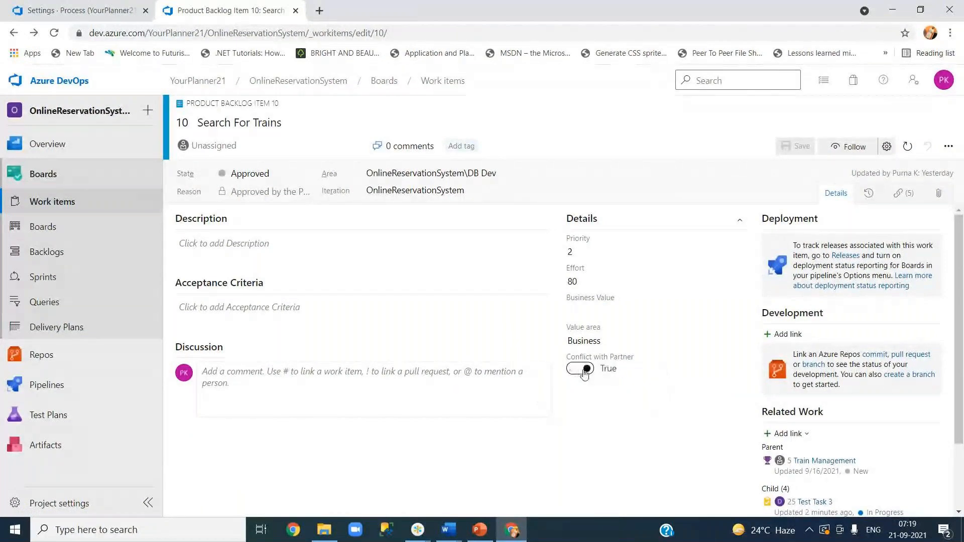
pyautogui.click(582, 370)
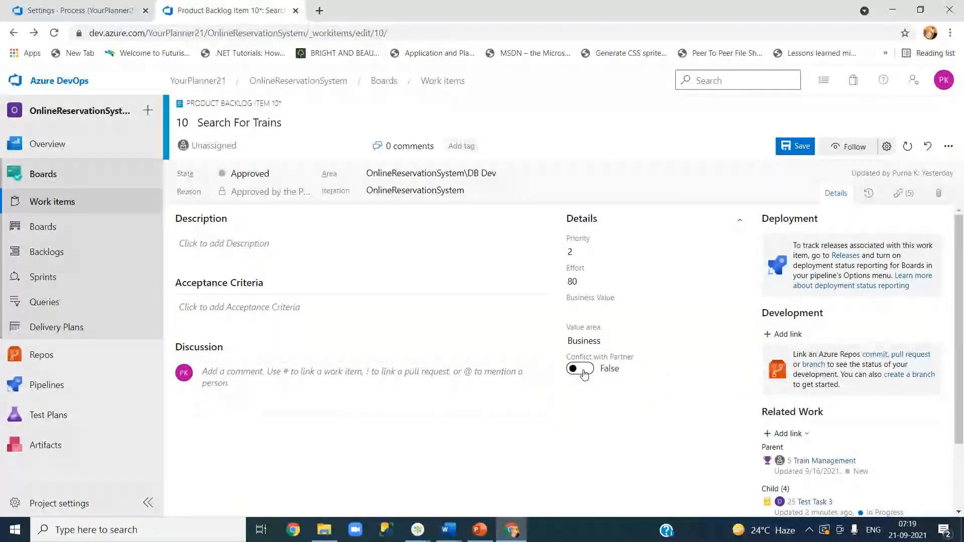
pyautogui.click(583, 370)
pyautogui.click(582, 370)
pyautogui.click(583, 370)
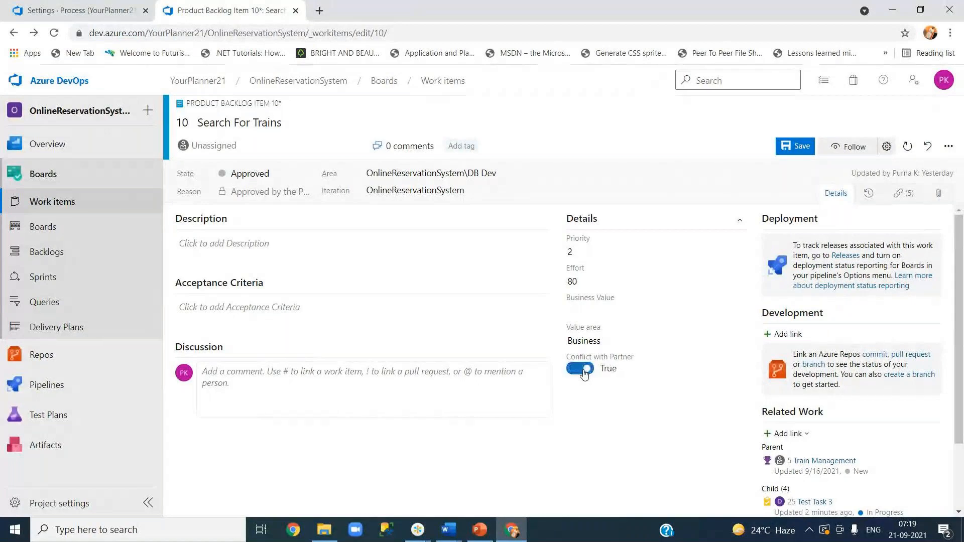
pyautogui.click(781, 148)
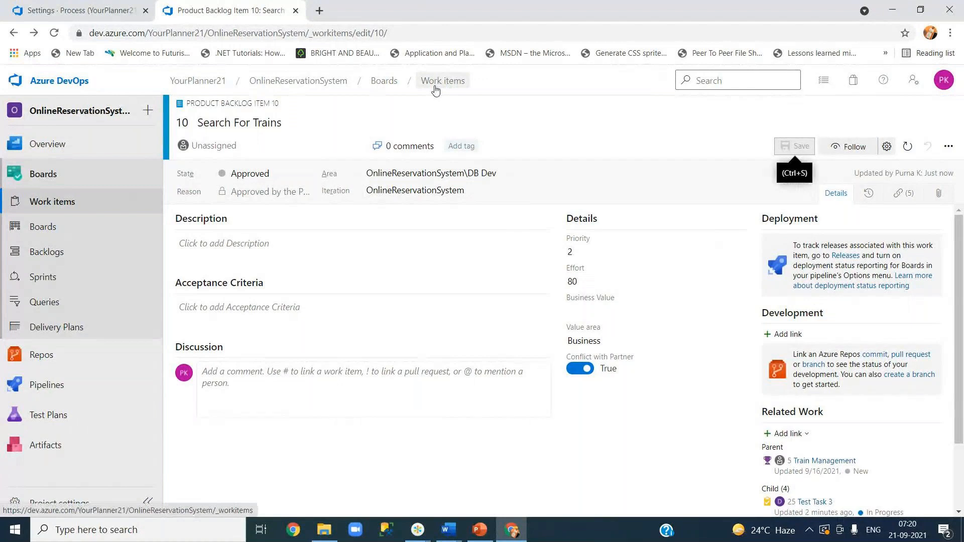
# Open the Book Flights backlog item from the work items list to check its Conflict with Partner field
pyautogui.click(400, 84)
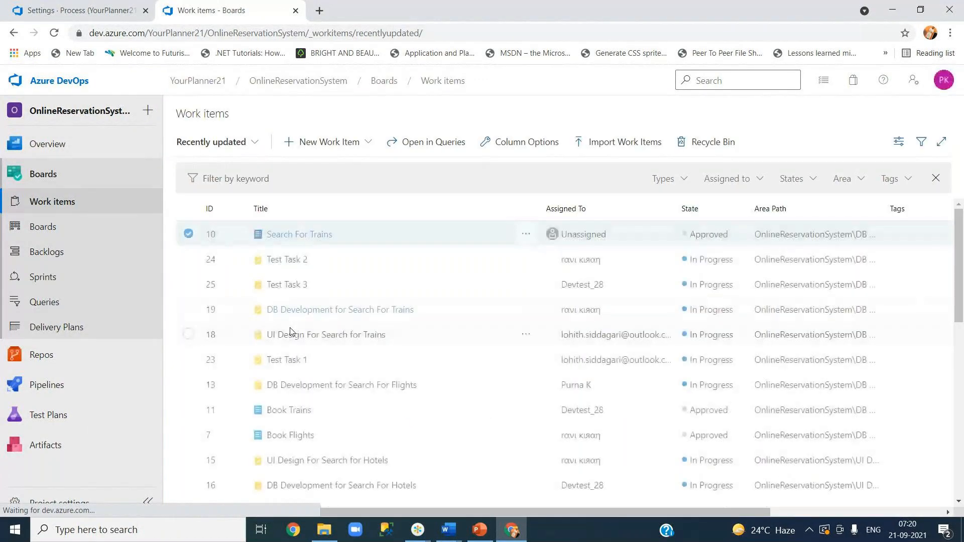
pyautogui.click(281, 436)
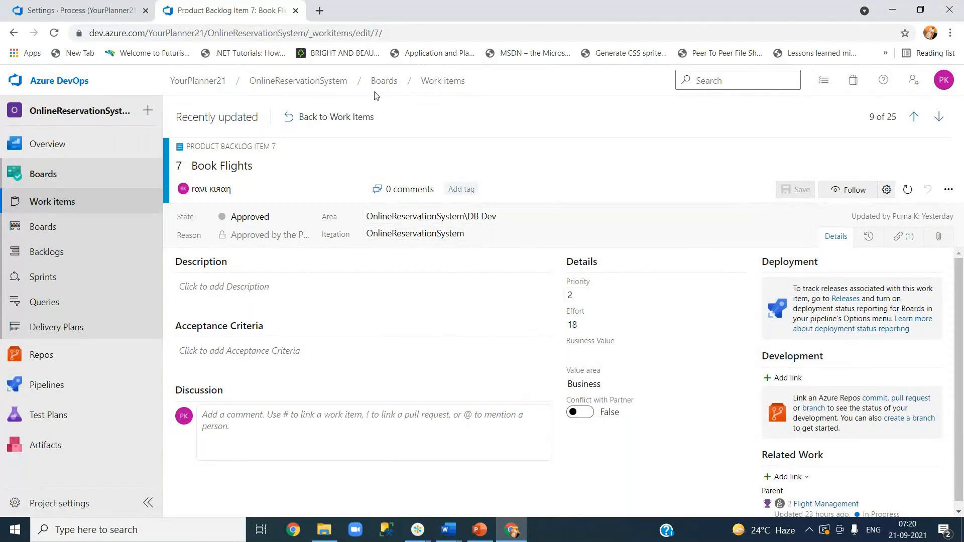
# Reopen Test Task 2 from the work items list and view the states available for the task
pyautogui.click(388, 83)
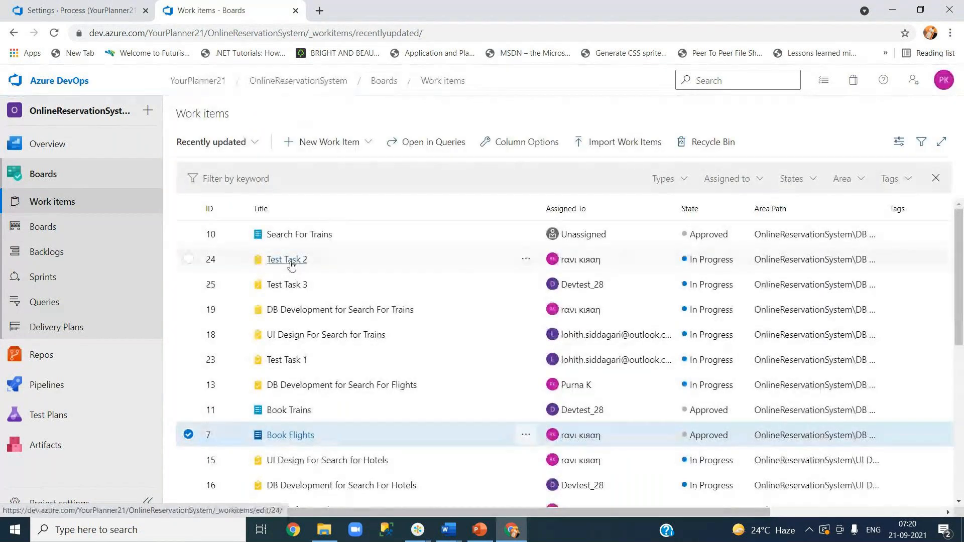
pyautogui.click(293, 261)
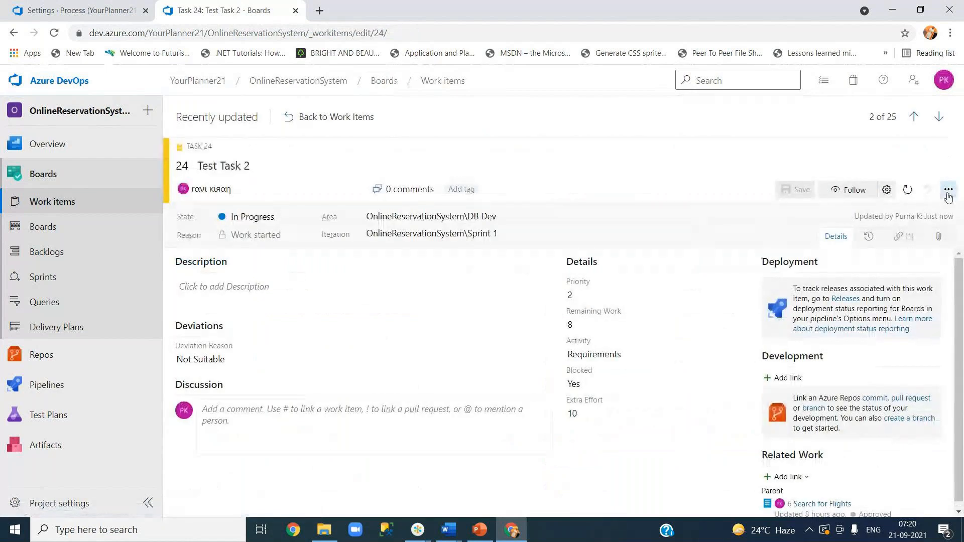
pyautogui.click(948, 189)
pyautogui.click(704, 200)
pyautogui.click(261, 219)
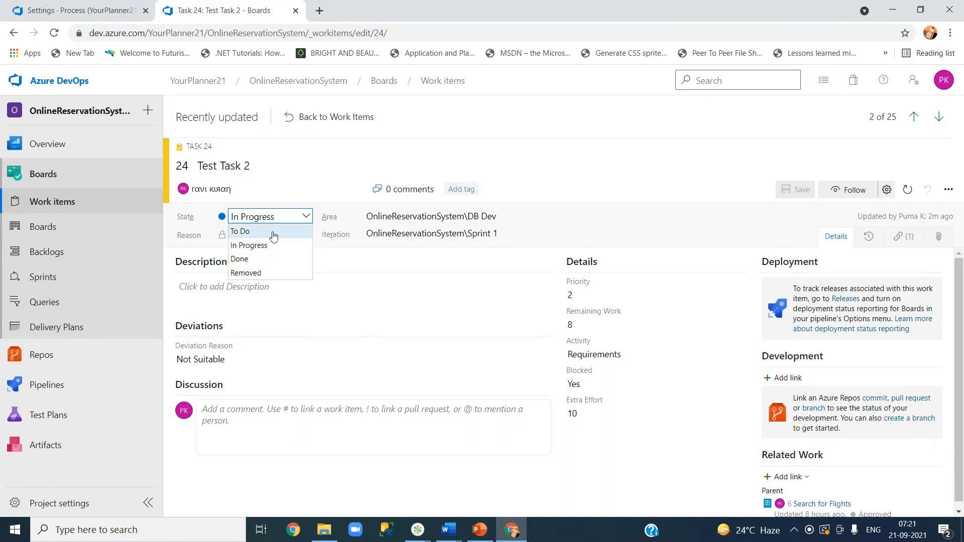
# Go to the DB Dev Sprint 1 taskboard and open the UI Design For Search for Flights task
pyautogui.click(54, 281)
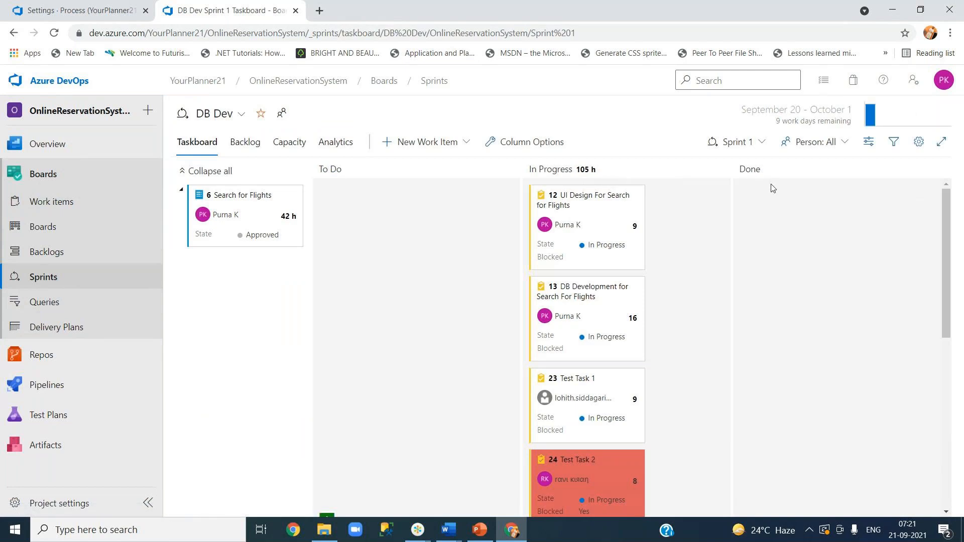
pyautogui.scroll(-6, 790, 281)
pyautogui.scroll(6, 791, 282)
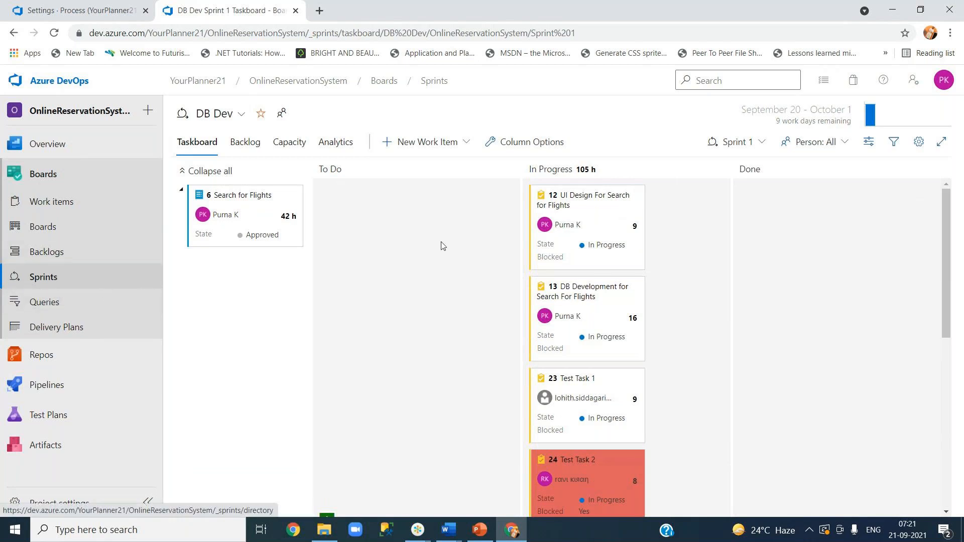
pyautogui.click(563, 201)
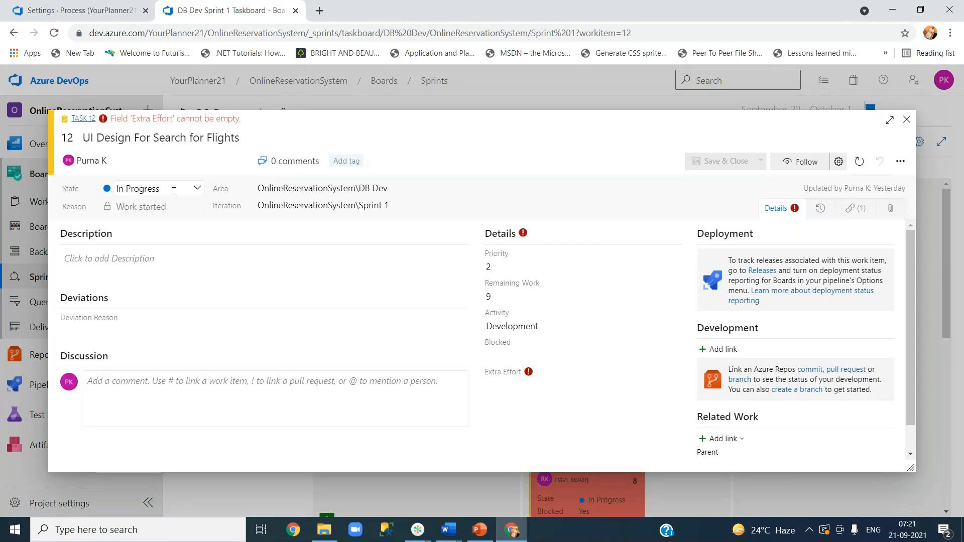
# Open the Task type's process customization from the UI Design For Search for Flights task and view its workflow states and the To Do state's options
pyautogui.click(901, 162)
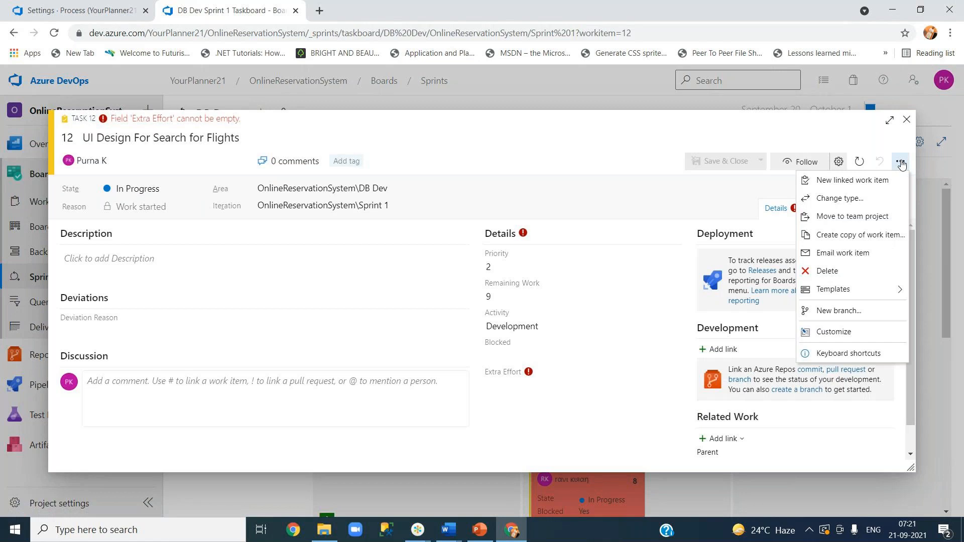
pyautogui.click(847, 335)
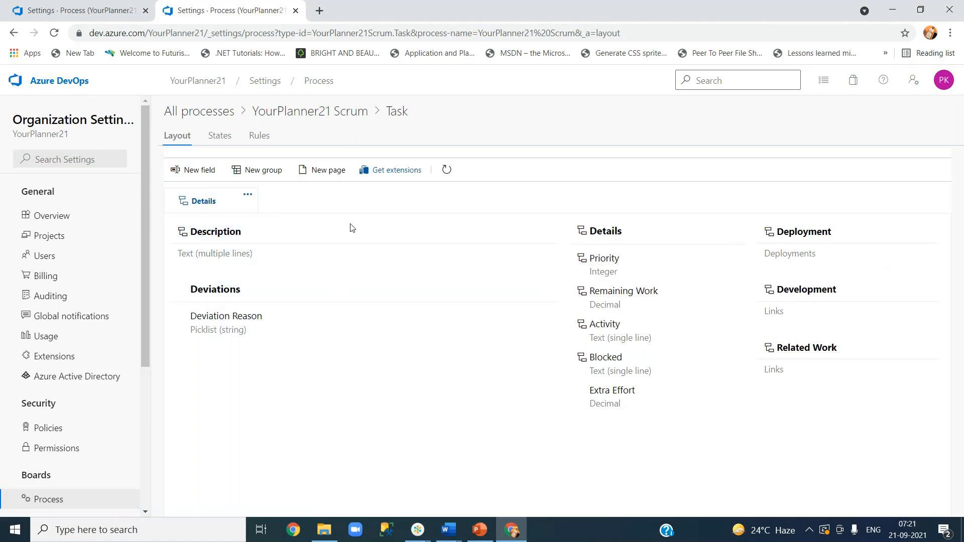
pyautogui.click(213, 144)
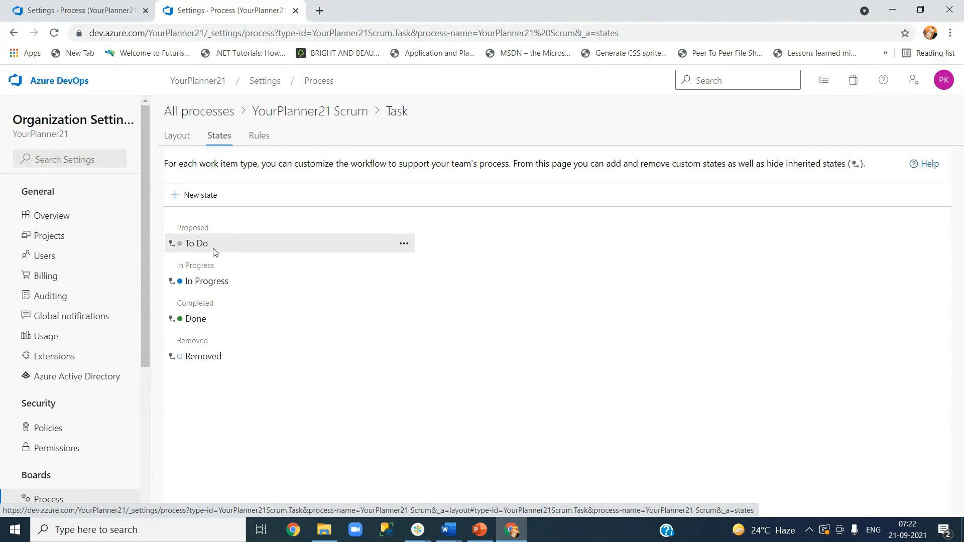
pyautogui.click(404, 245)
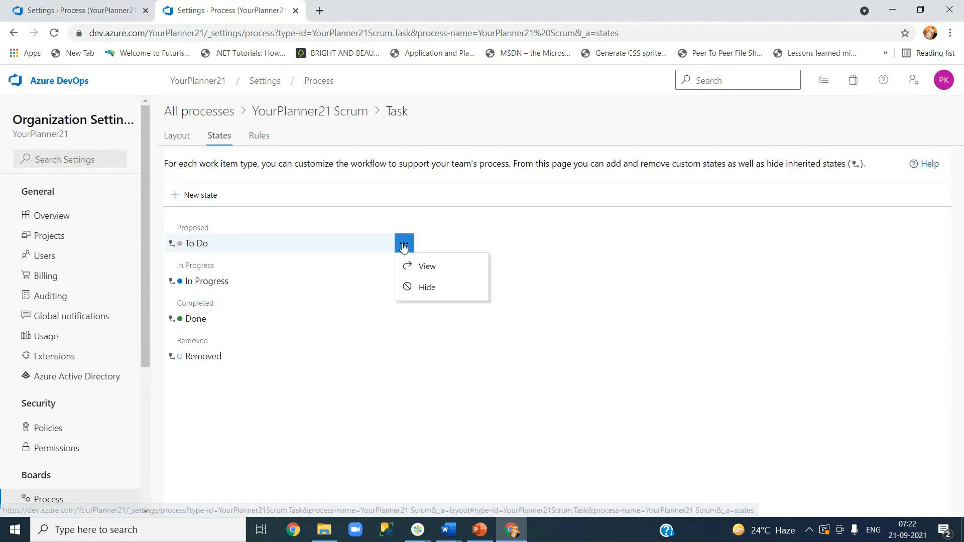
pyautogui.click(475, 357)
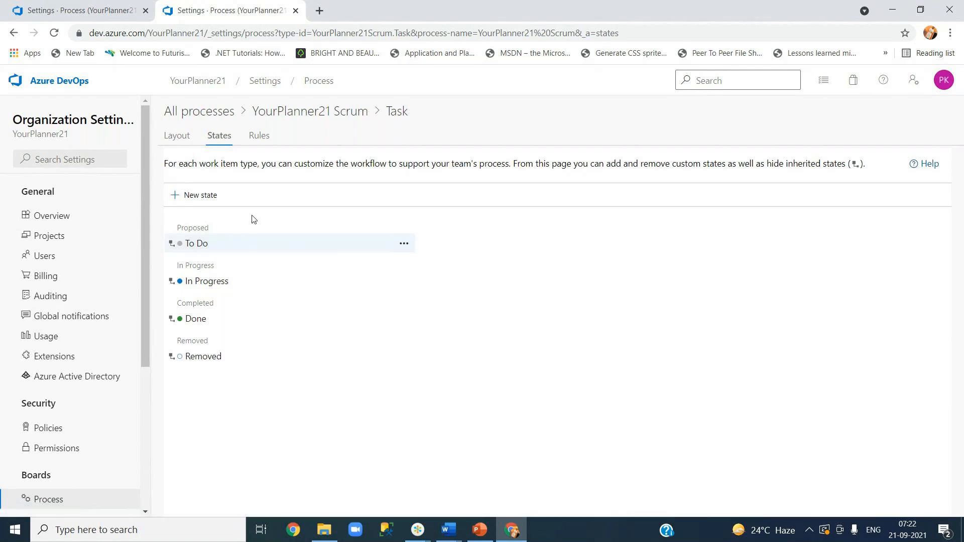
# Add a new Task state named Differed in the Proposed state category with a light blue color
pyautogui.click(200, 205)
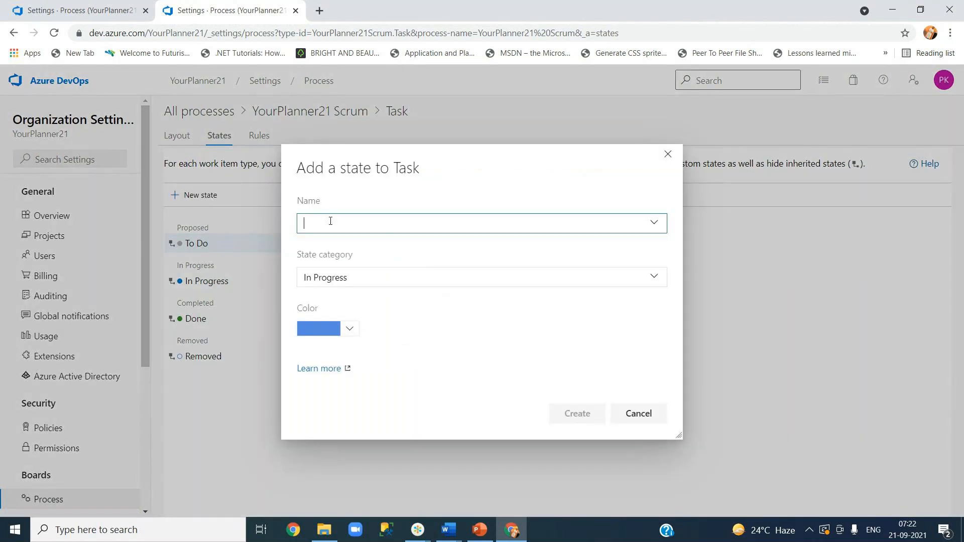
pyautogui.write('Di')
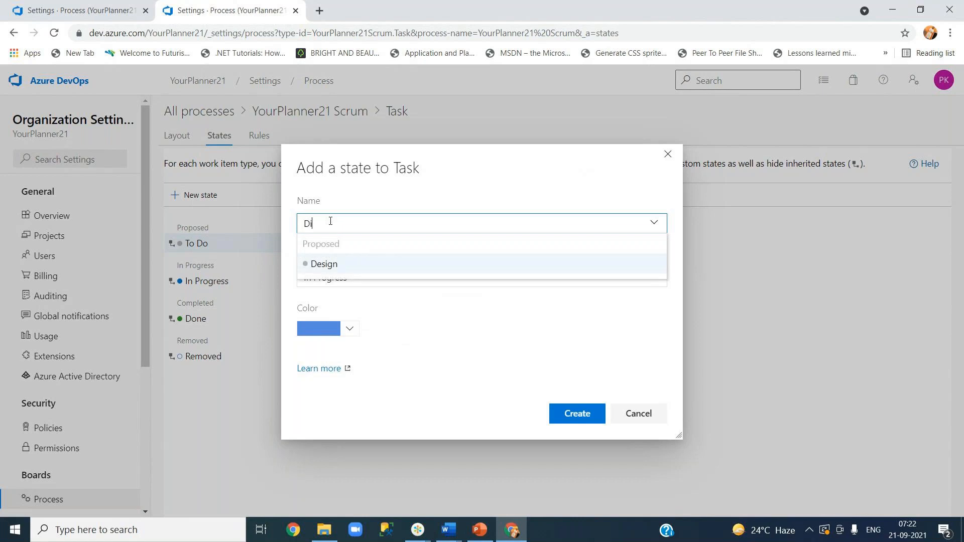
pyautogui.write('ffered')
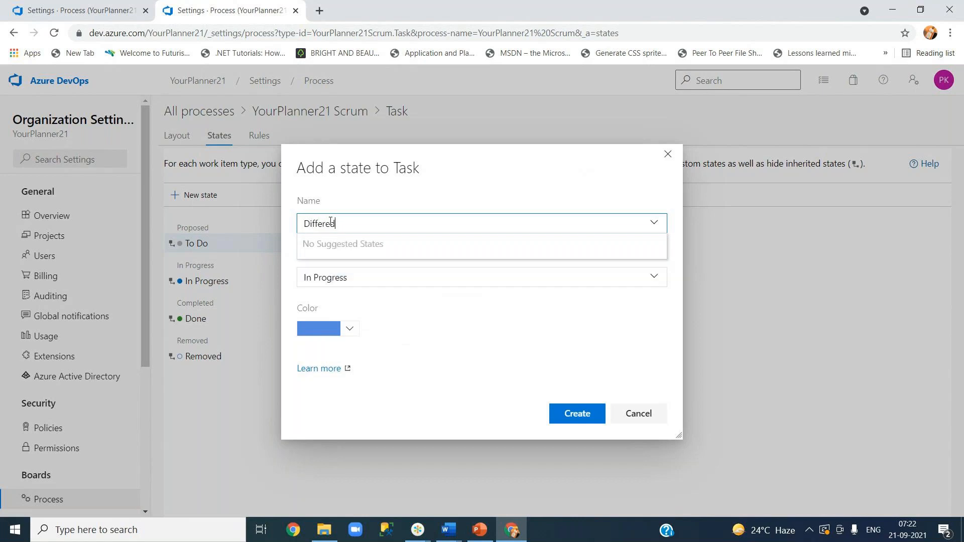
pyautogui.click(435, 200)
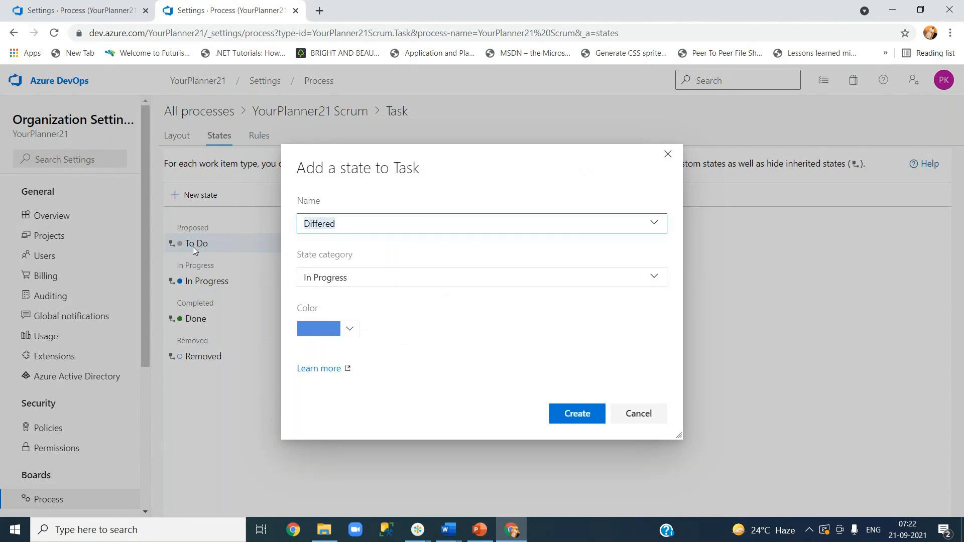
pyautogui.click(423, 280)
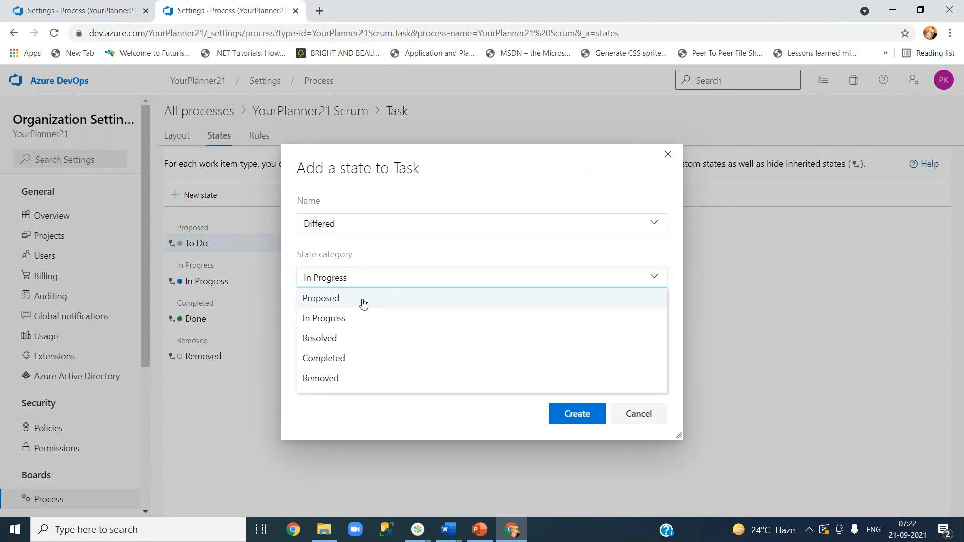
pyautogui.click(363, 304)
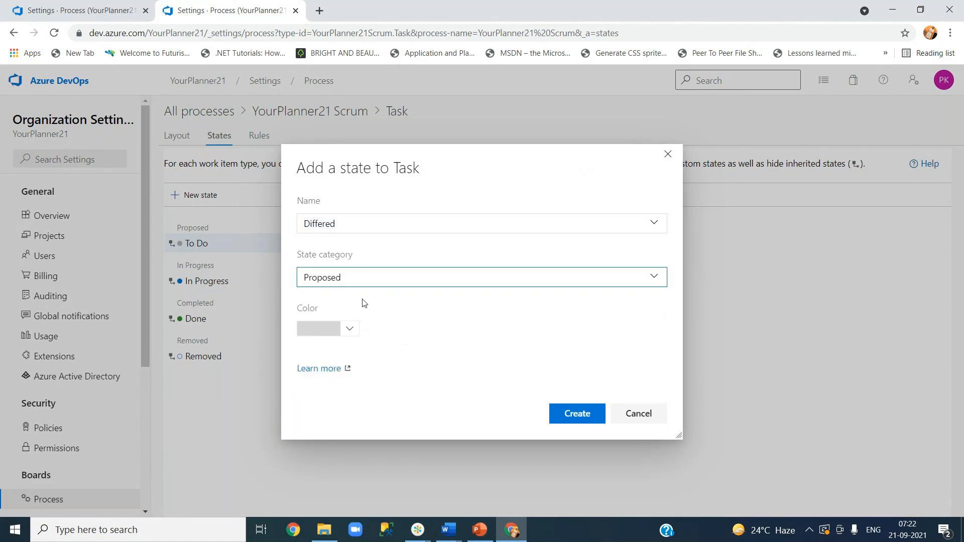
pyautogui.click(353, 334)
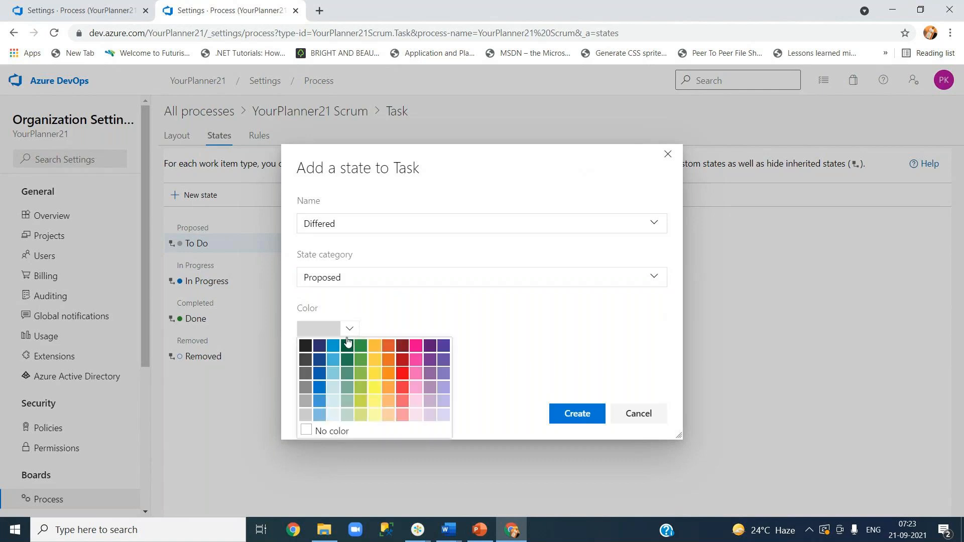
pyautogui.click(334, 364)
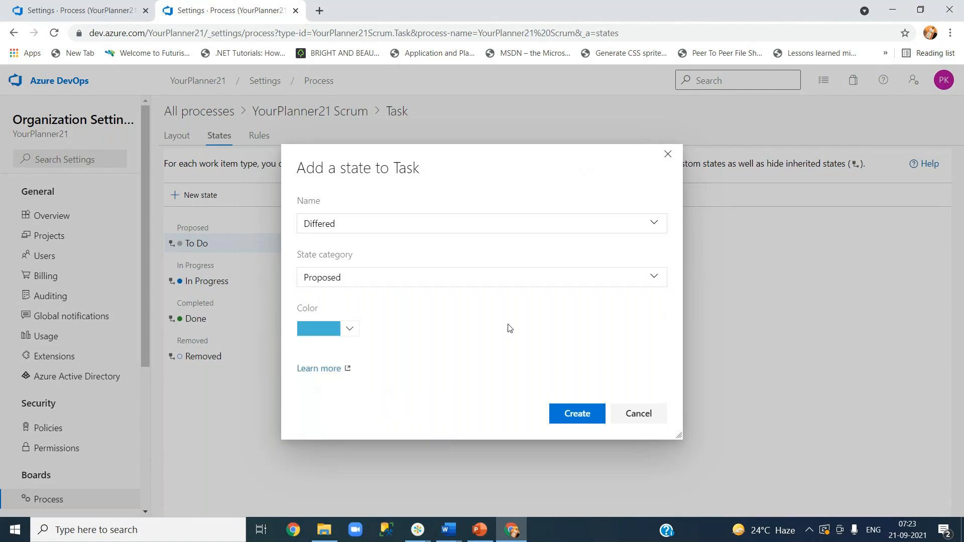
pyautogui.click(581, 414)
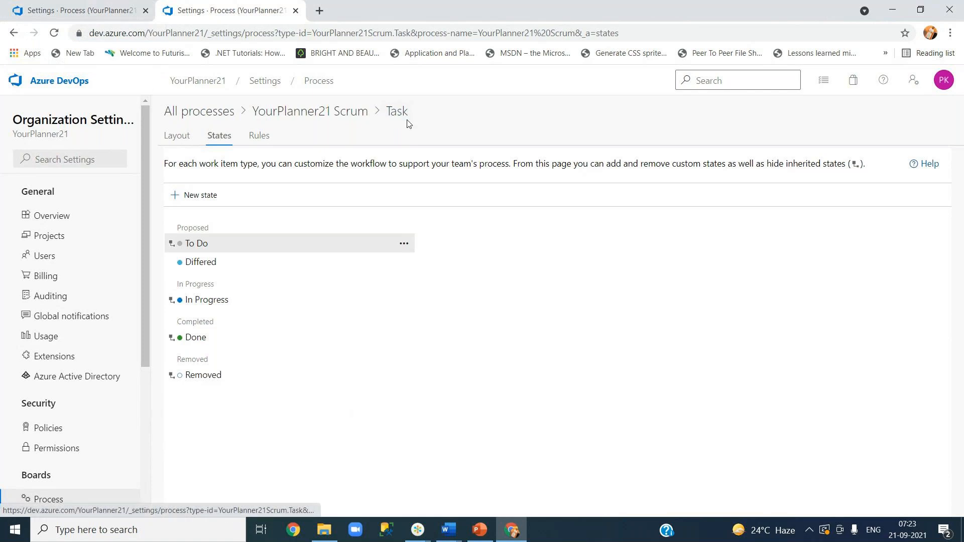
# Return to the OnlineReservationSystem work items and open Test Task 2 to check the states available for it
pyautogui.click(80, 10)
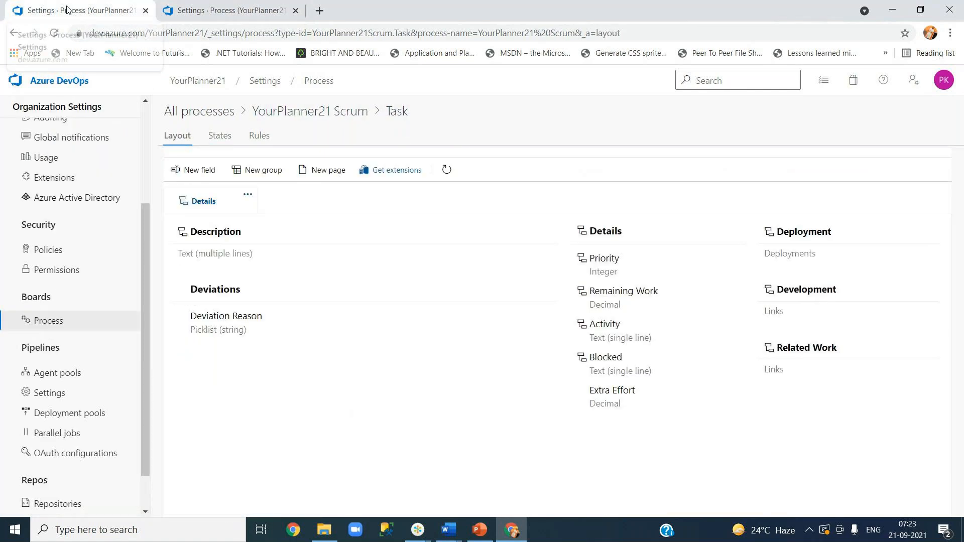
pyautogui.click(212, 88)
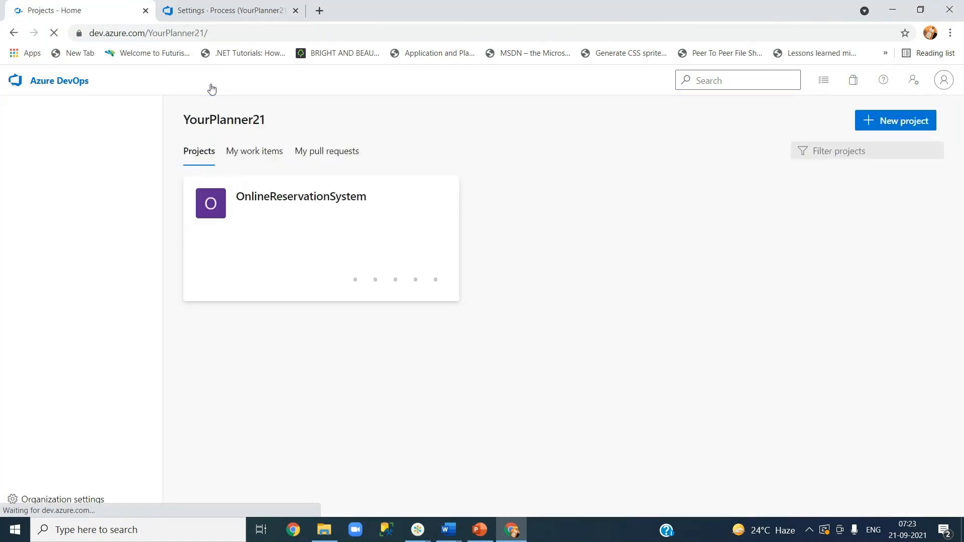
pyautogui.click(294, 201)
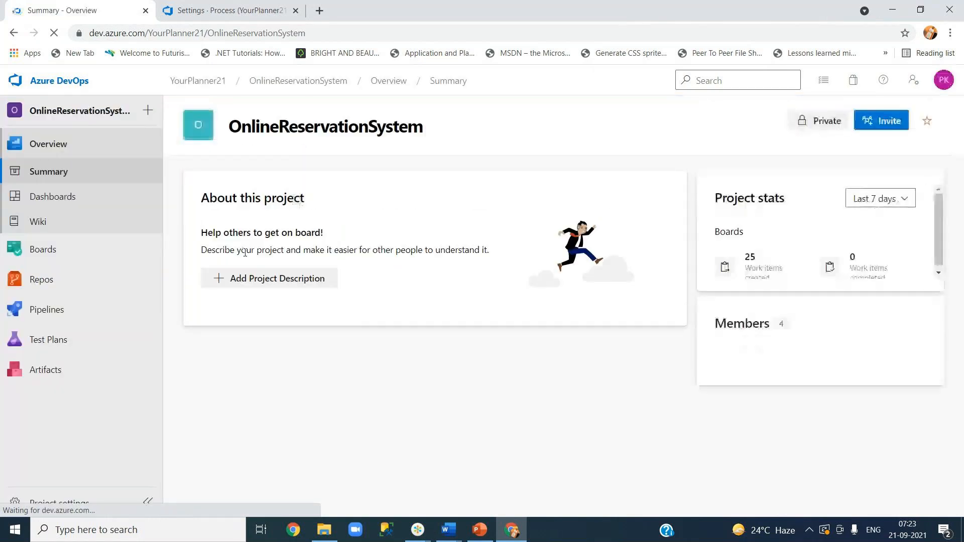
pyautogui.moveTo(42, 249)
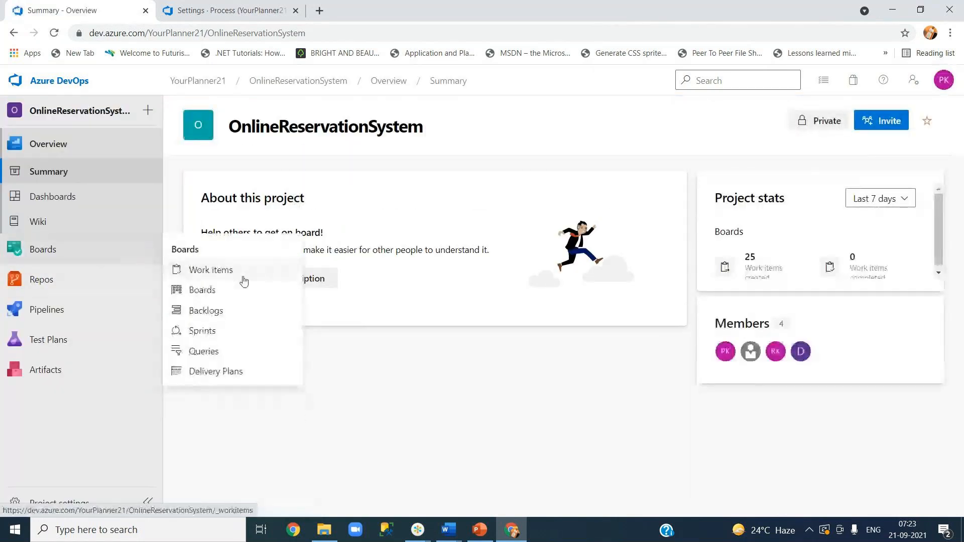
pyautogui.click(242, 266)
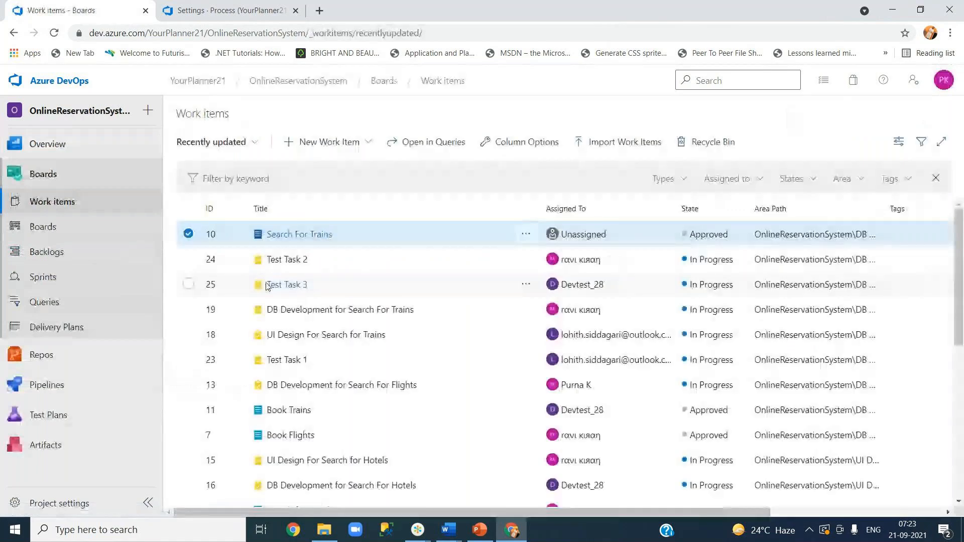
pyautogui.click(296, 263)
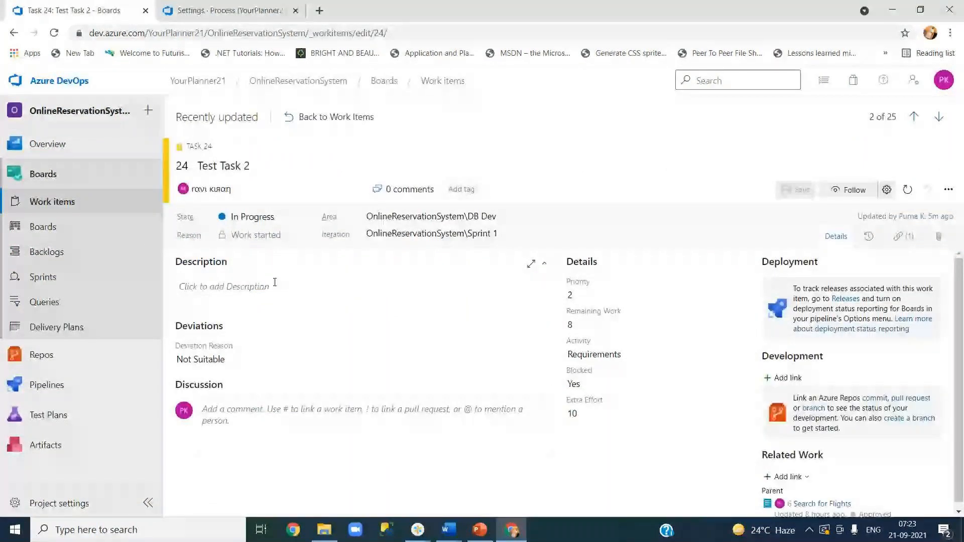
pyautogui.click(306, 216)
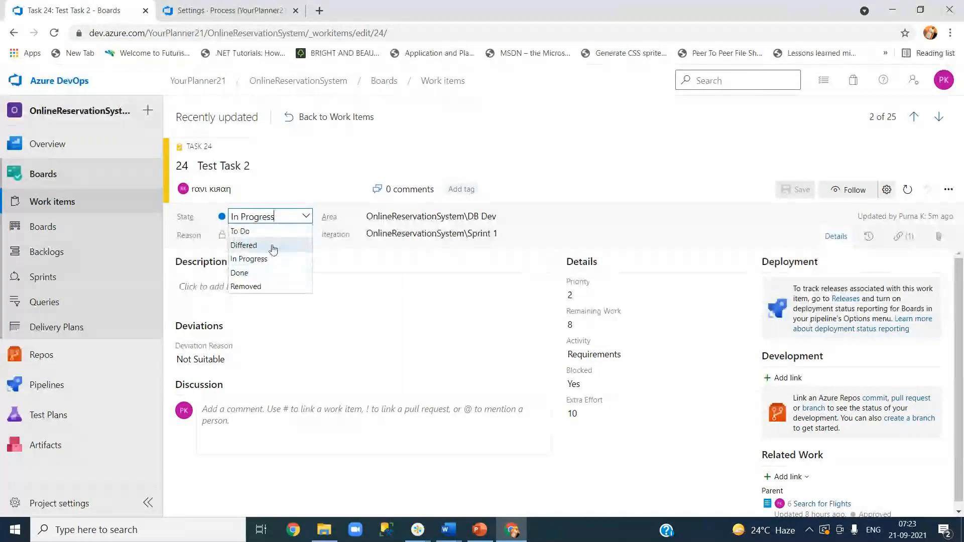
pyautogui.click(351, 128)
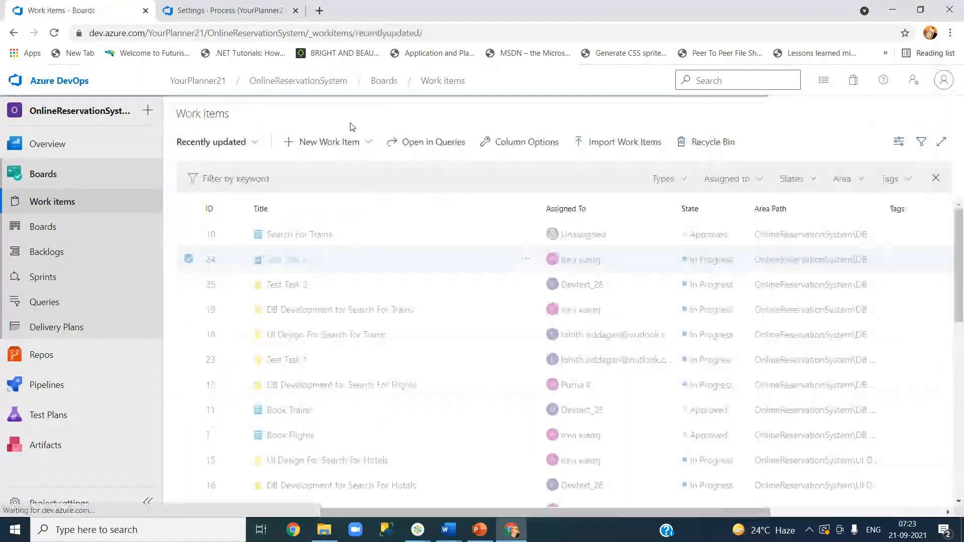
# Create a Task titled Test customization, check its initial state options, set Extra Effort to 12, and save it
pyautogui.click(344, 142)
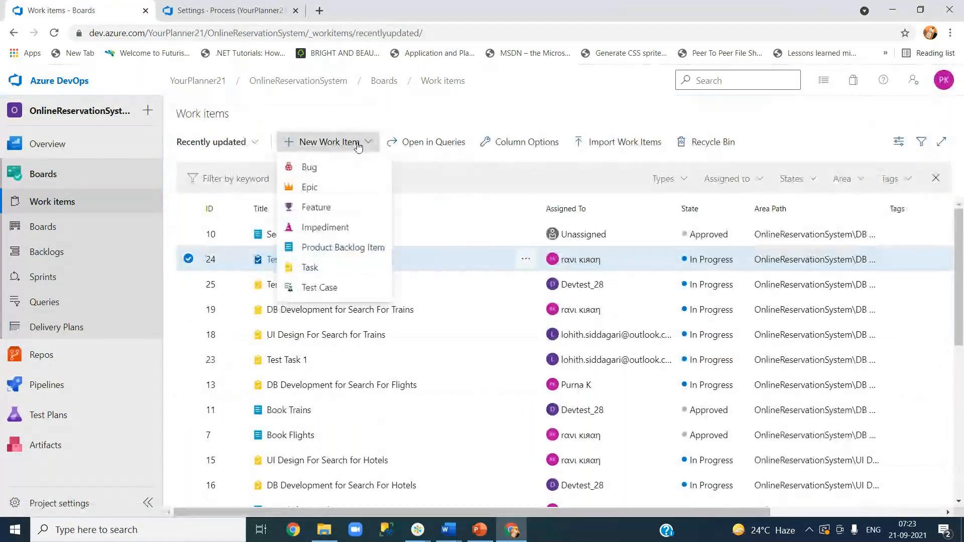
pyautogui.click(331, 271)
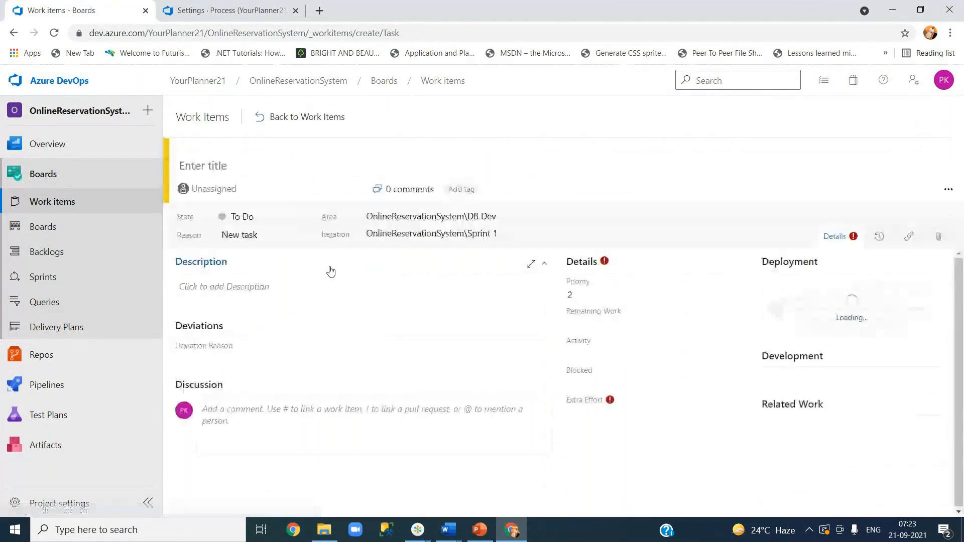
pyautogui.click(306, 218)
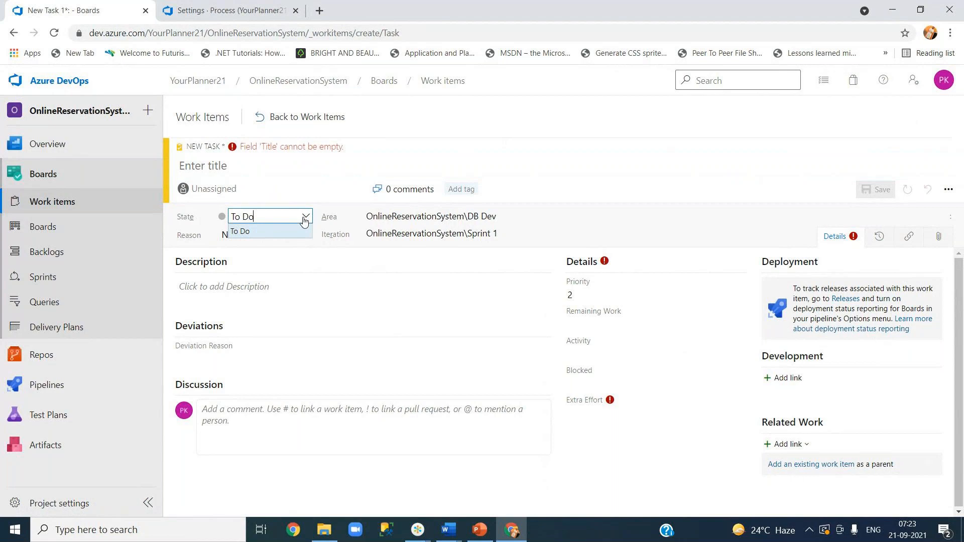
pyautogui.click(339, 203)
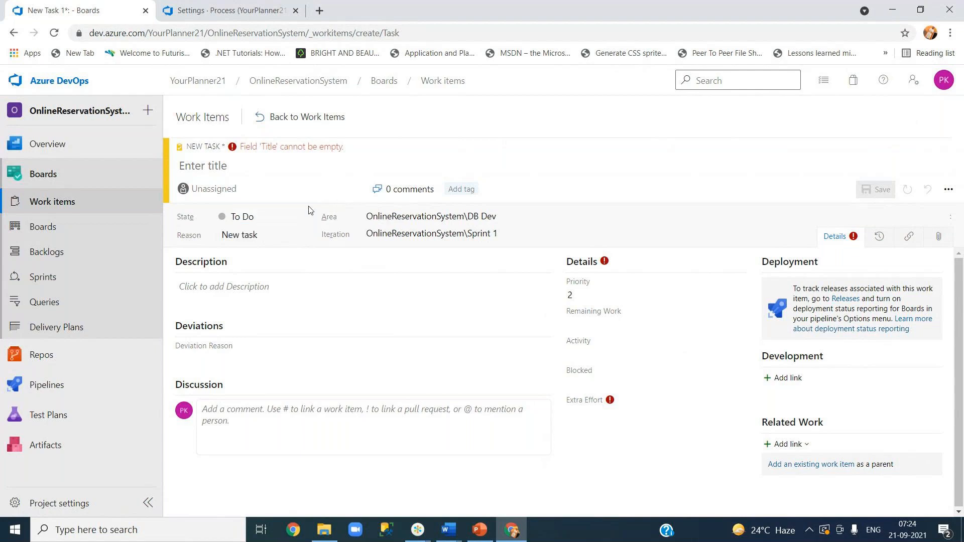
pyautogui.click(301, 170)
pyautogui.write('Test ')
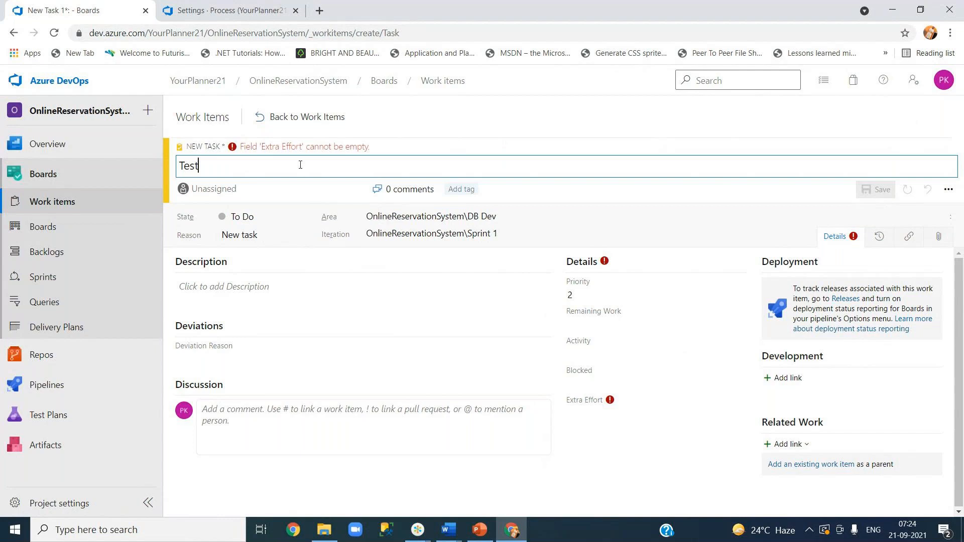
pyautogui.write('customization')
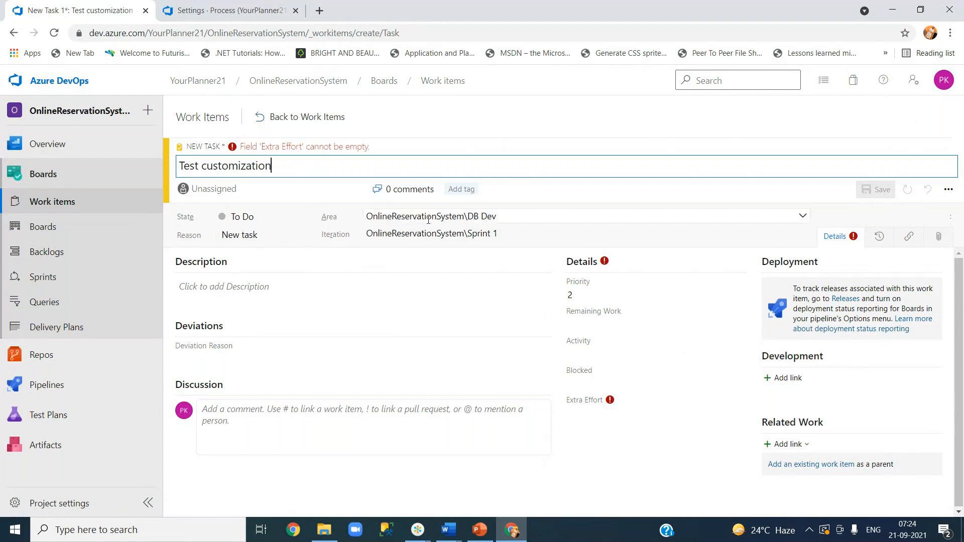
pyautogui.click(593, 414)
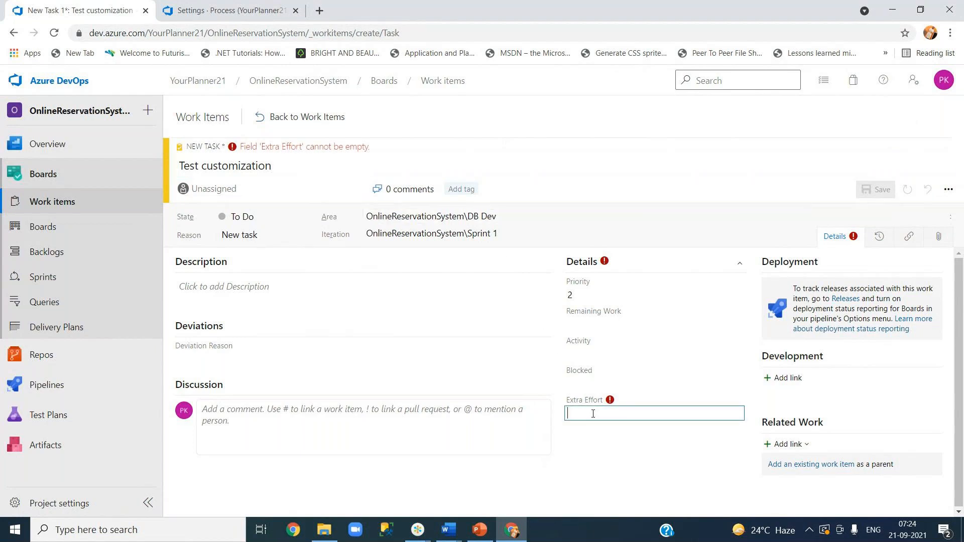
pyautogui.write('12')
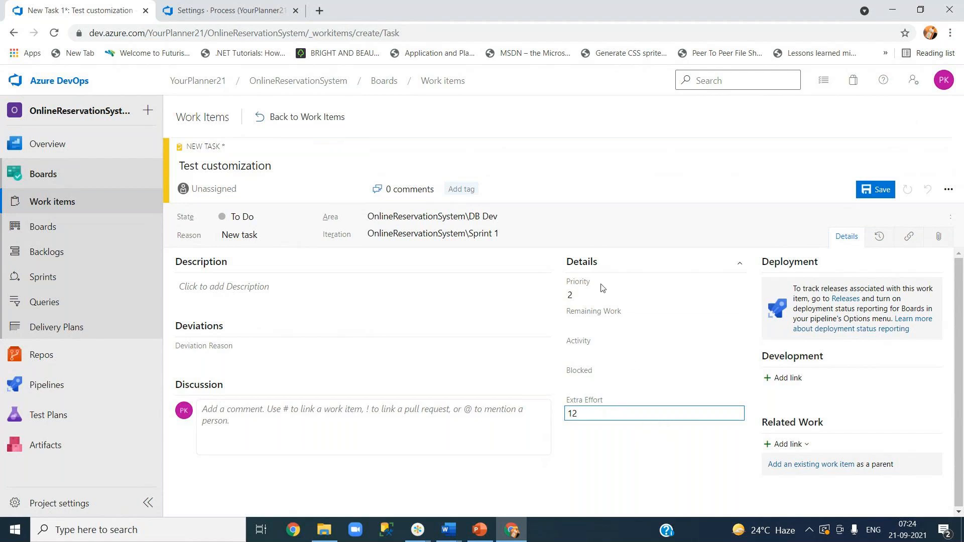
pyautogui.click(331, 353)
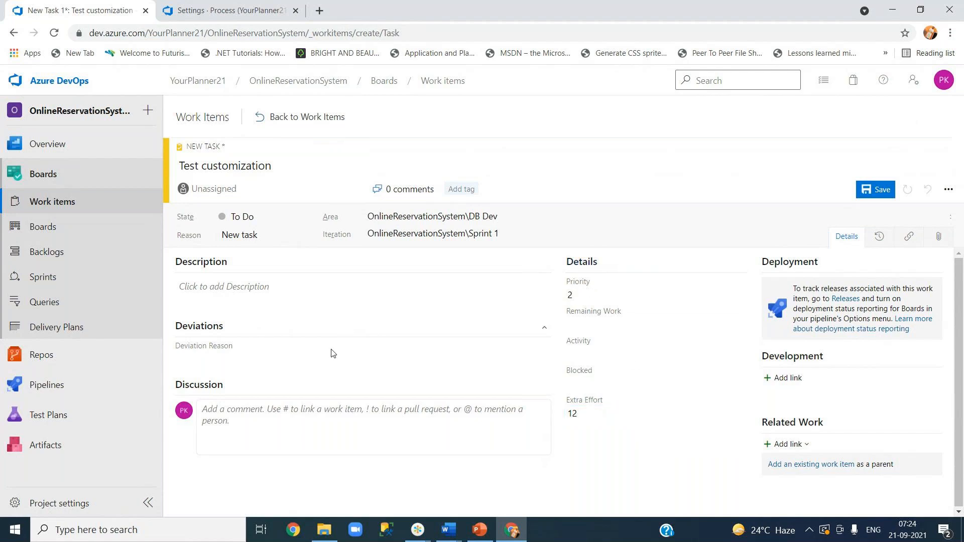
pyautogui.click(866, 193)
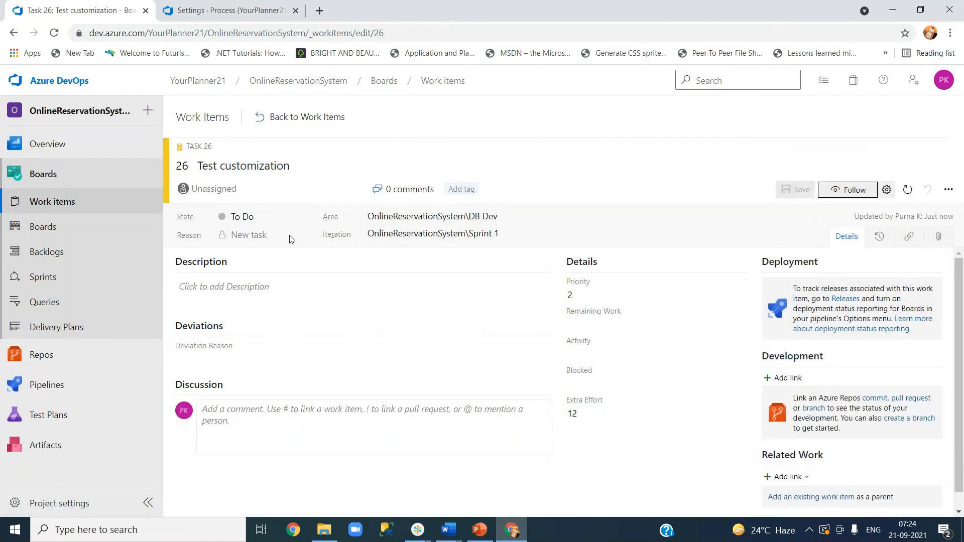
# Check the states available for the saved Test customization task, and open the DB Dev Sprint 1 taskboard
pyautogui.click(305, 217)
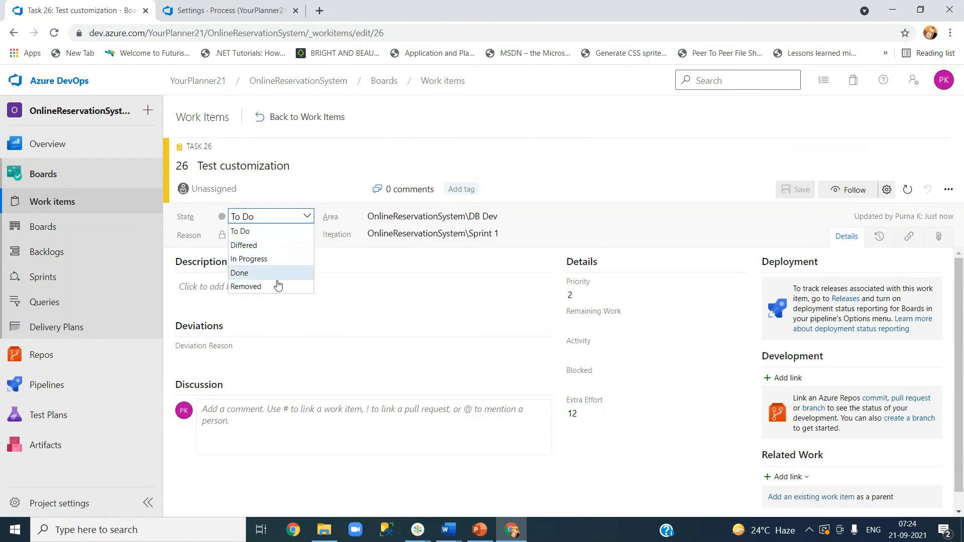
pyautogui.click(519, 139)
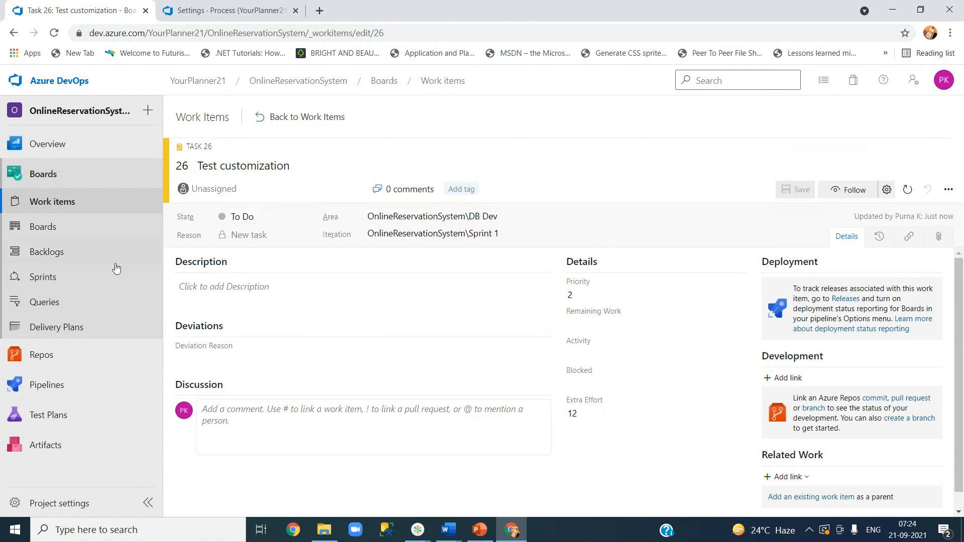
pyautogui.click(43, 277)
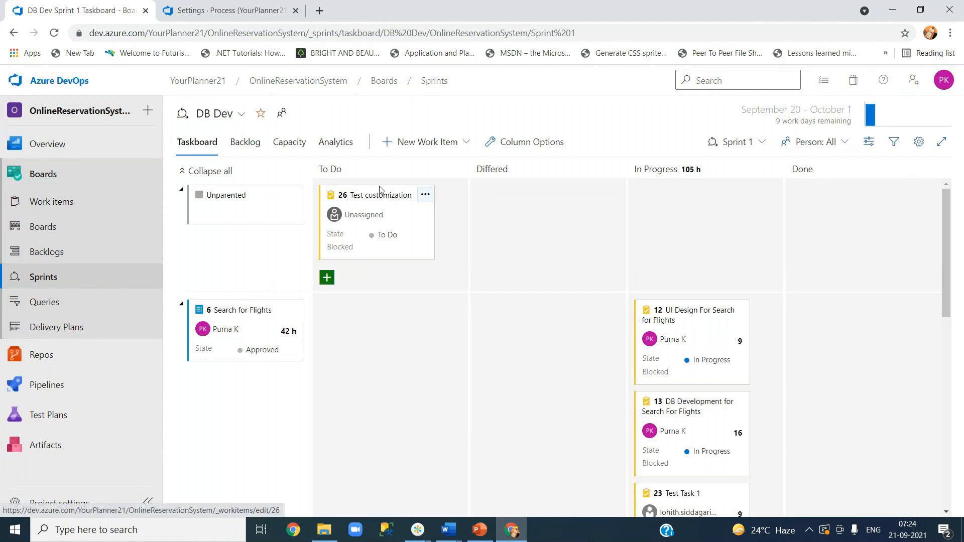
# Check the Differed column on the taskboard, and open the rules of the Task type in the YourPlanner21 Scrum process settings
pyautogui.moveTo(479, 169); pyautogui.dragTo(500, 169)
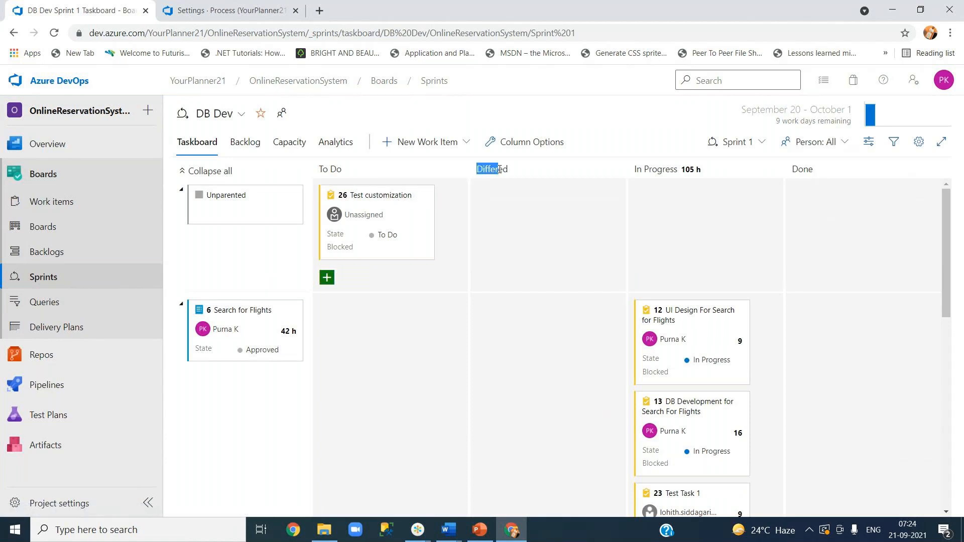
pyautogui.click(490, 180)
pyautogui.click(229, 14)
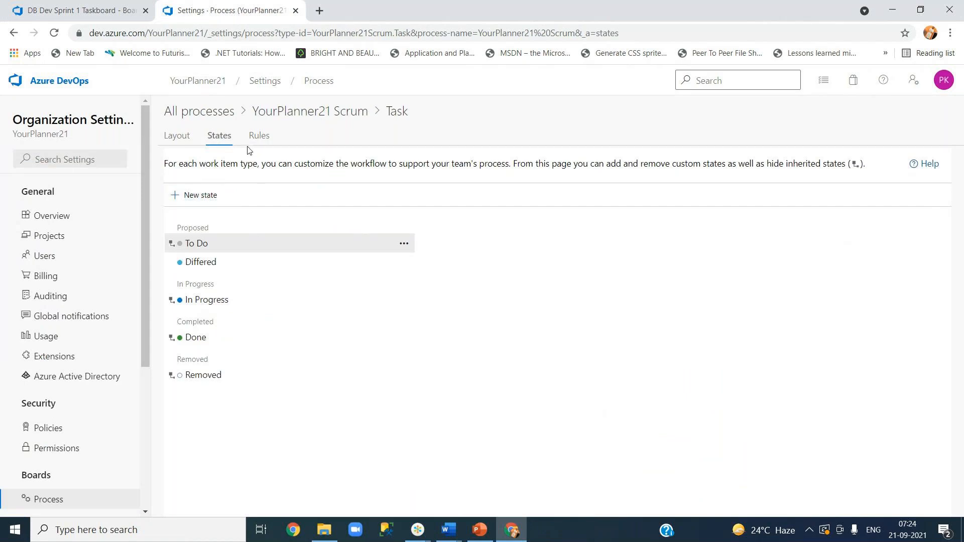
pyautogui.click(257, 137)
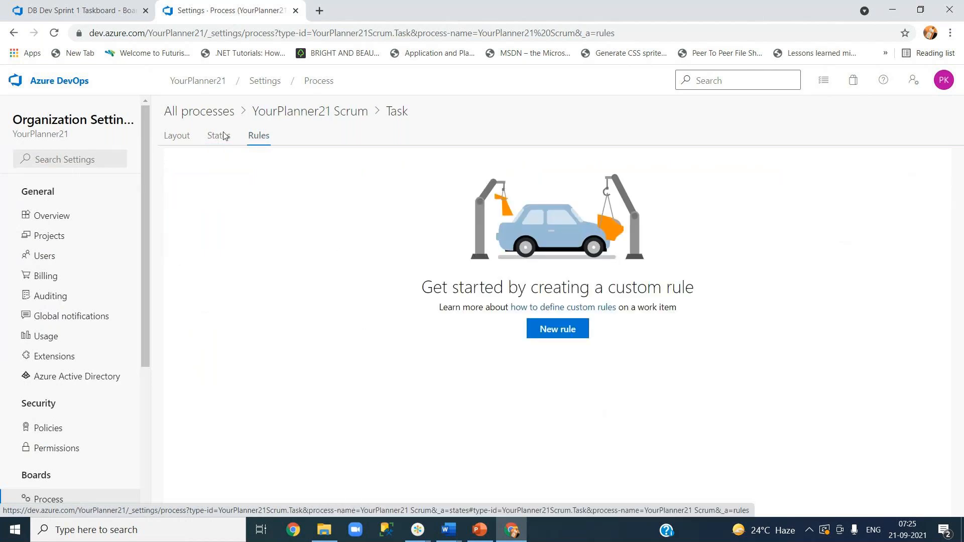
# Return to the DB Dev Sprint 1 taskboard and inspect the fields of the Test customization task
pyautogui.click(102, 18)
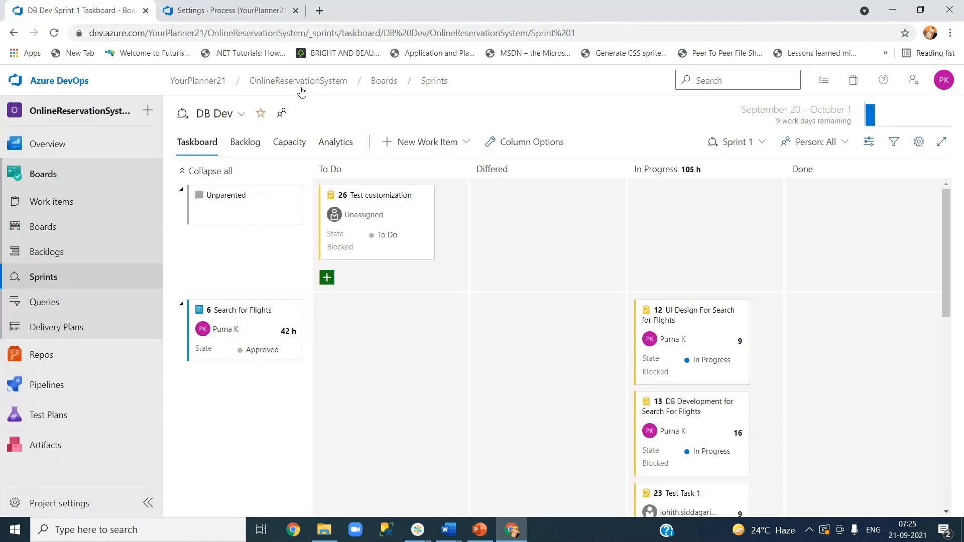
pyautogui.click(373, 195)
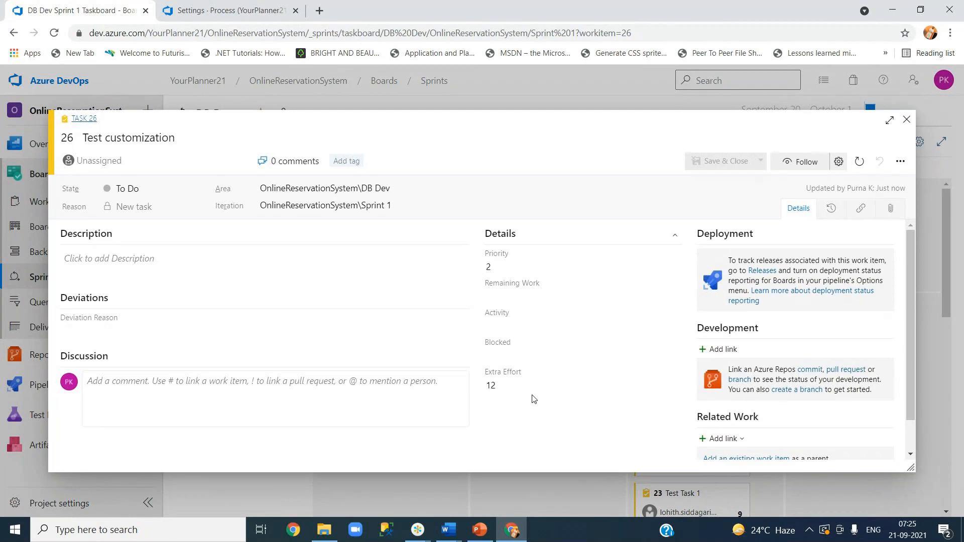
pyautogui.click(907, 121)
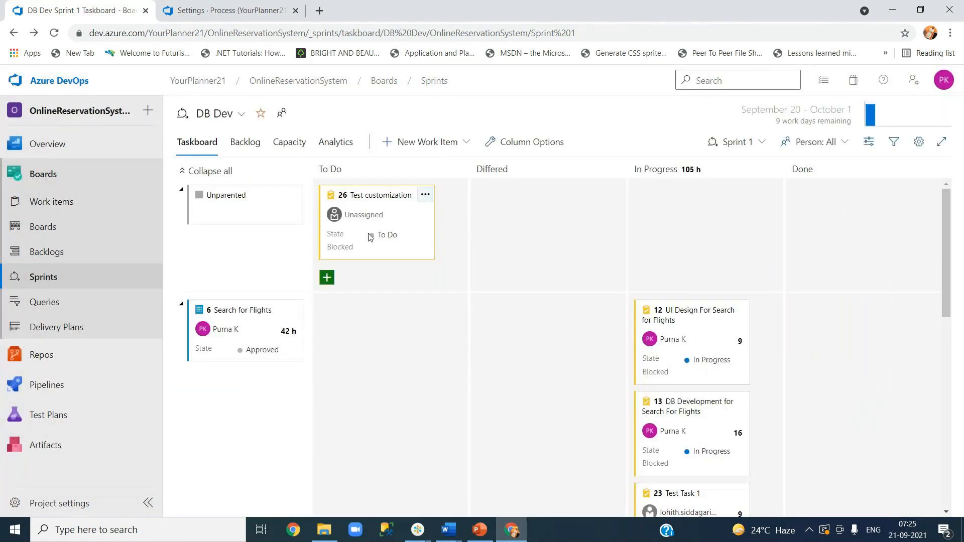
# Start a new custom rule for the Task type in the process settings and name it Rule 1
pyautogui.click(241, 15)
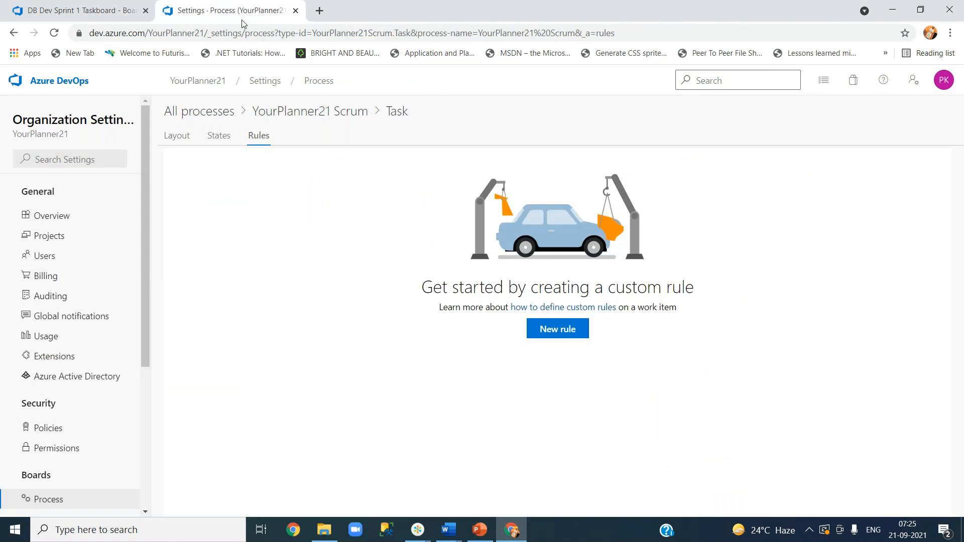
pyautogui.click(546, 334)
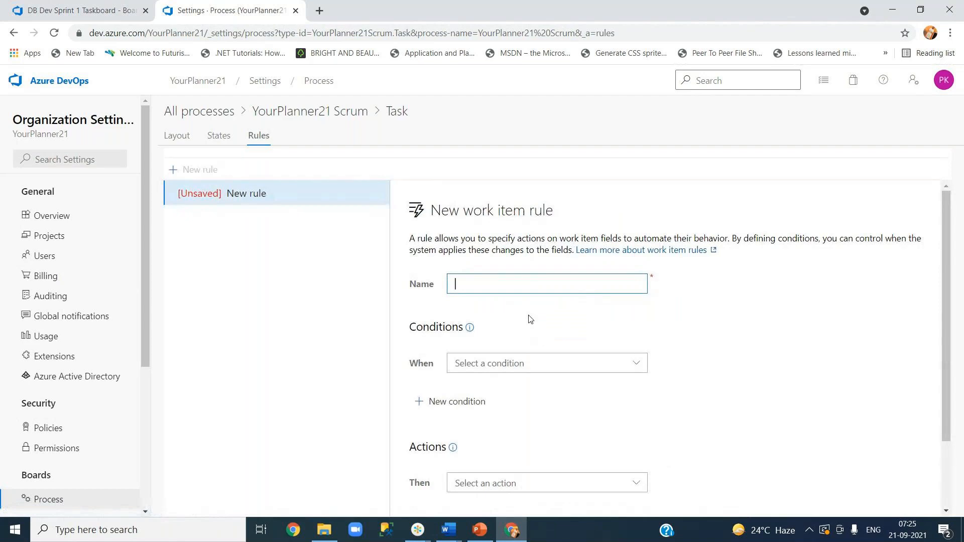
pyautogui.write('Rule 1')
pyautogui.click(745, 337)
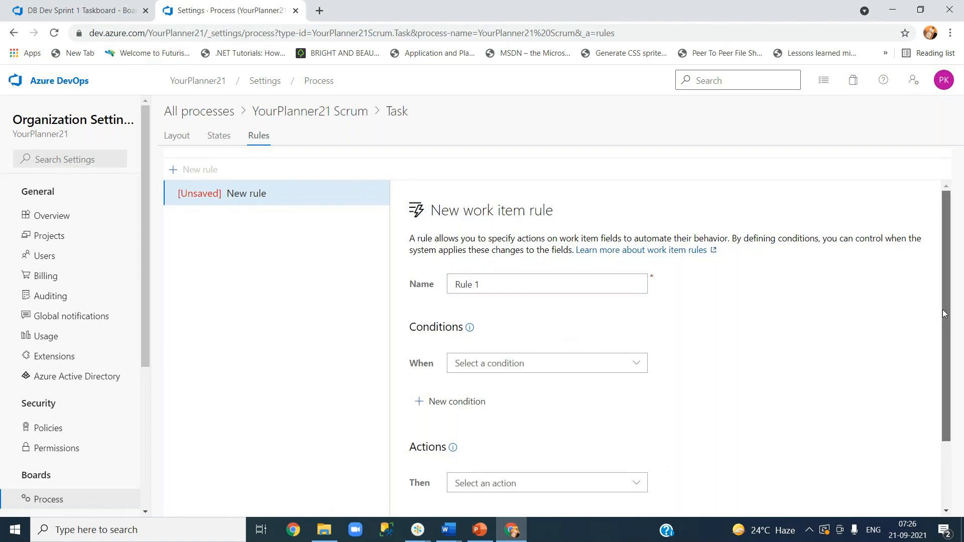
# Set the rule's condition to apply when a work item state changes to Differed, after reviewing the available condition types
pyautogui.scroll(-1, 943, 311)
pyautogui.scroll(-1, 936, 353)
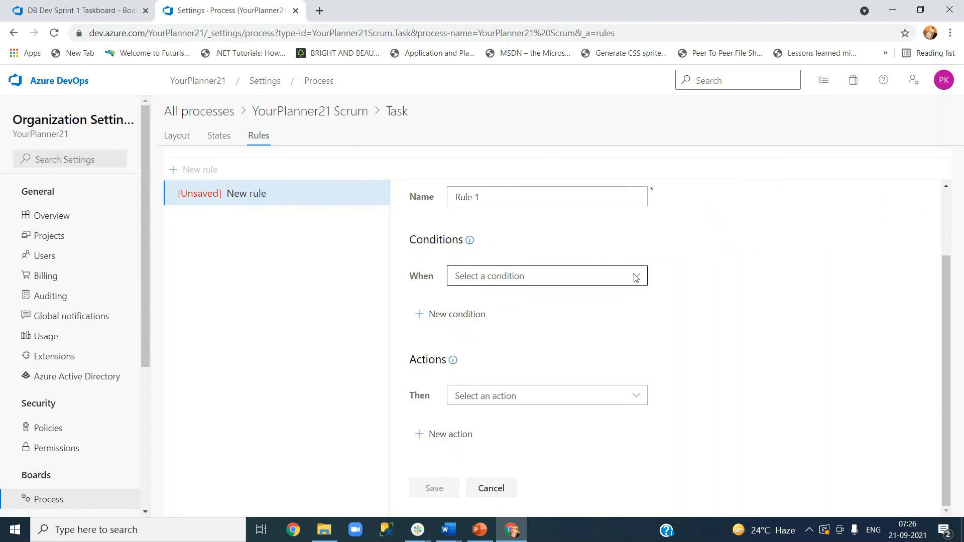
pyautogui.click(635, 277)
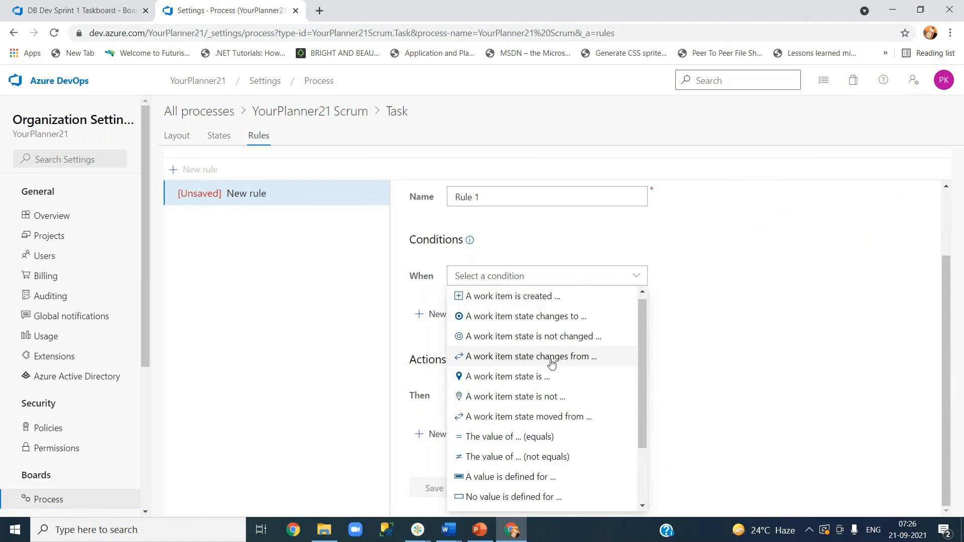
pyautogui.scroll(-1, 544, 412)
pyautogui.scroll(-3, 544, 412)
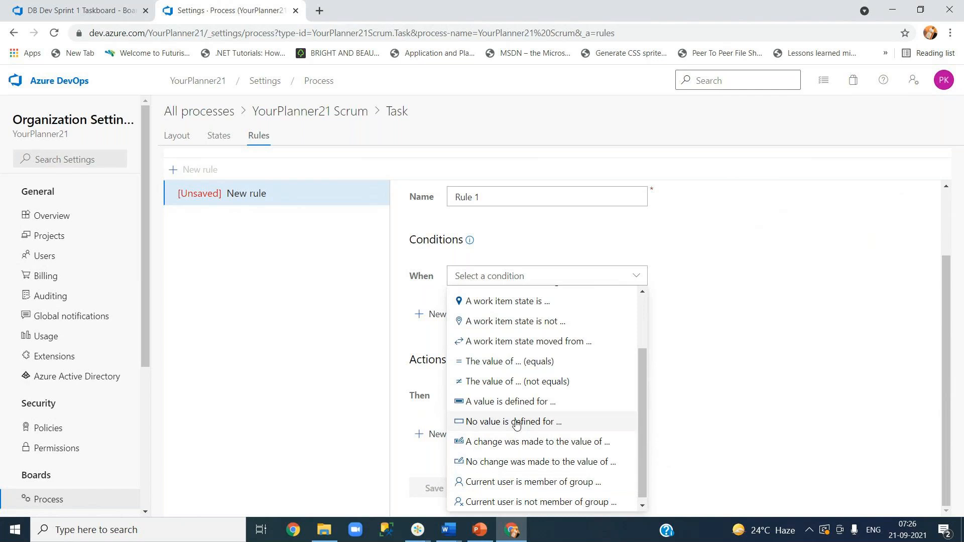
pyautogui.scroll(2, 516, 425)
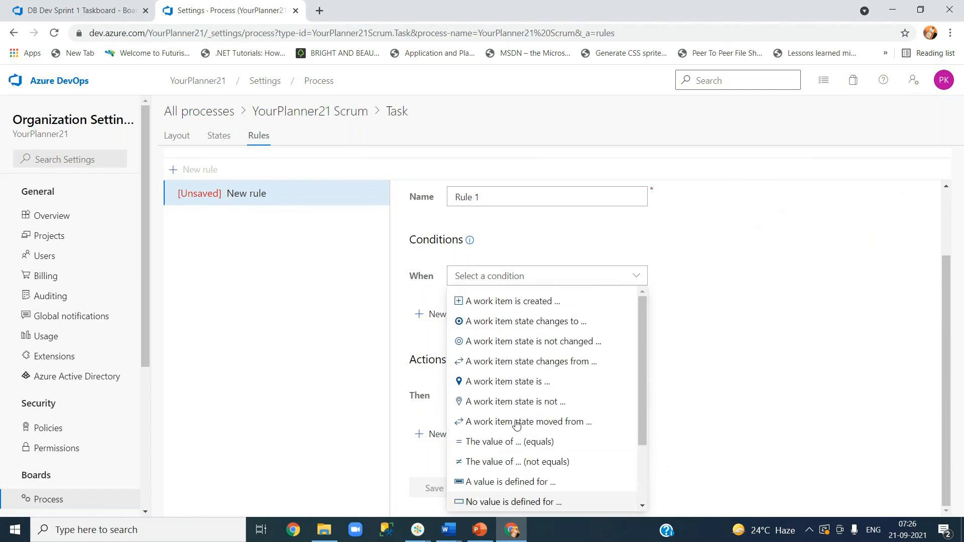
pyautogui.click(512, 321)
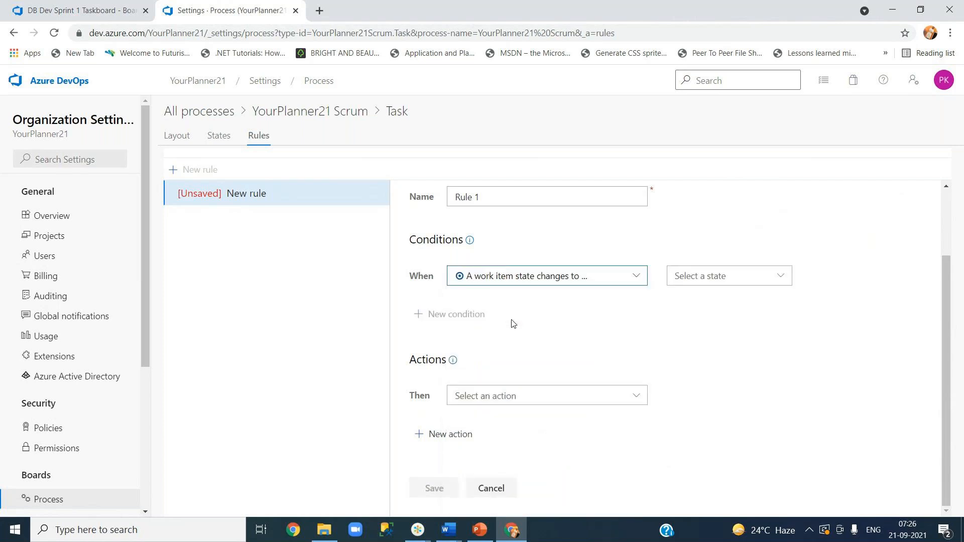
pyautogui.click(723, 284)
pyautogui.click(781, 279)
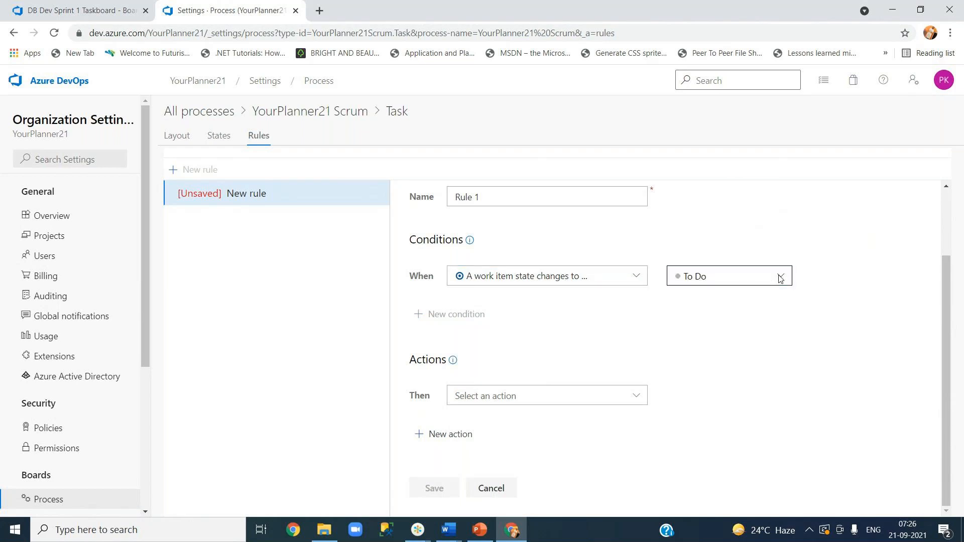
pyautogui.click(781, 278)
pyautogui.click(723, 322)
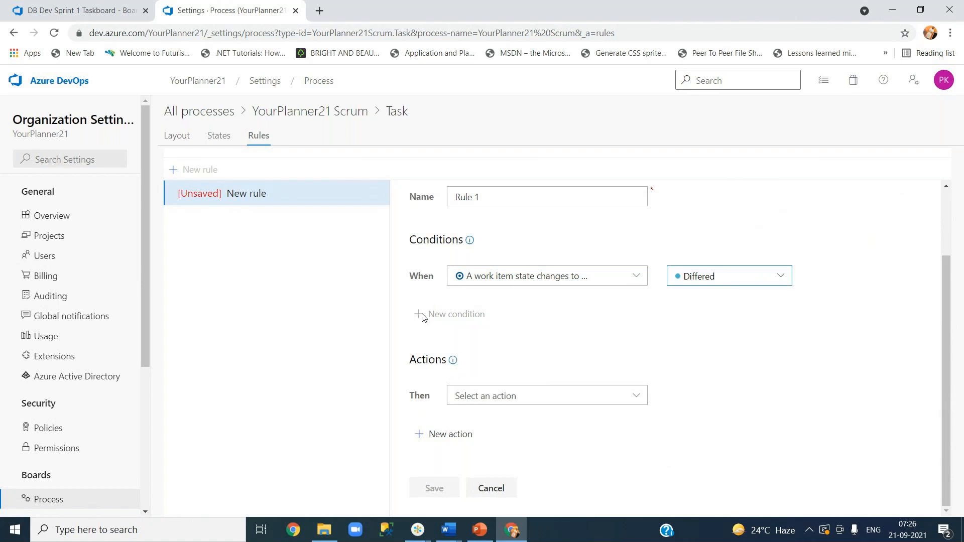
pyautogui.click(576, 395)
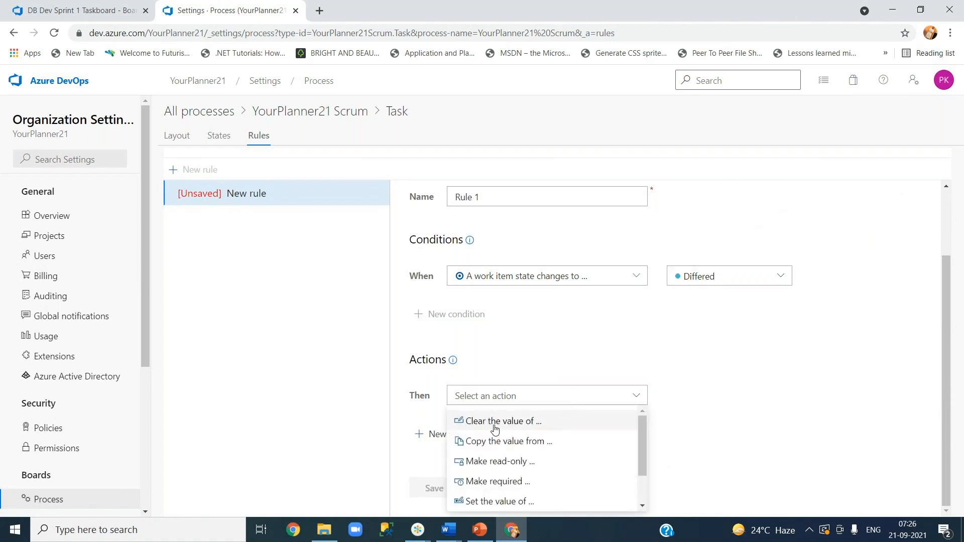
pyautogui.click(512, 428)
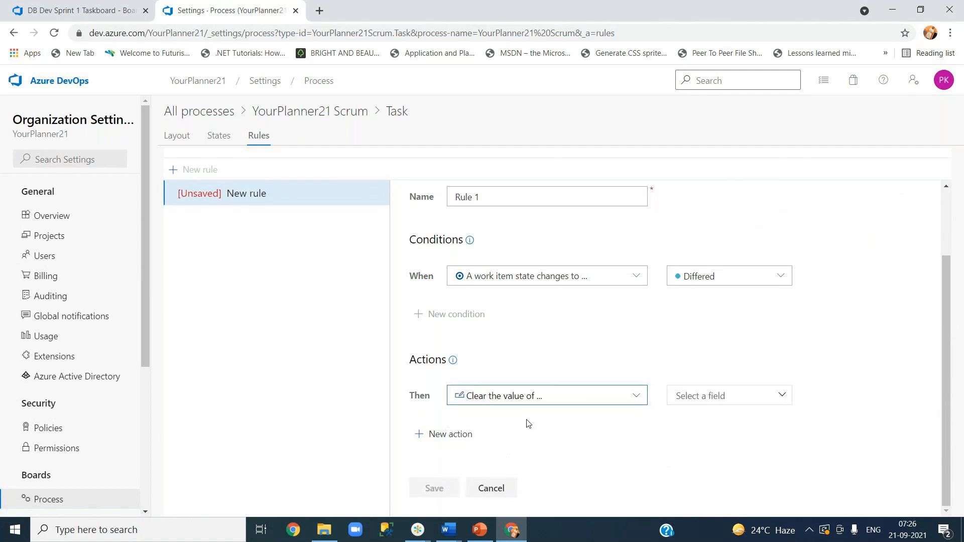
pyautogui.click(780, 400)
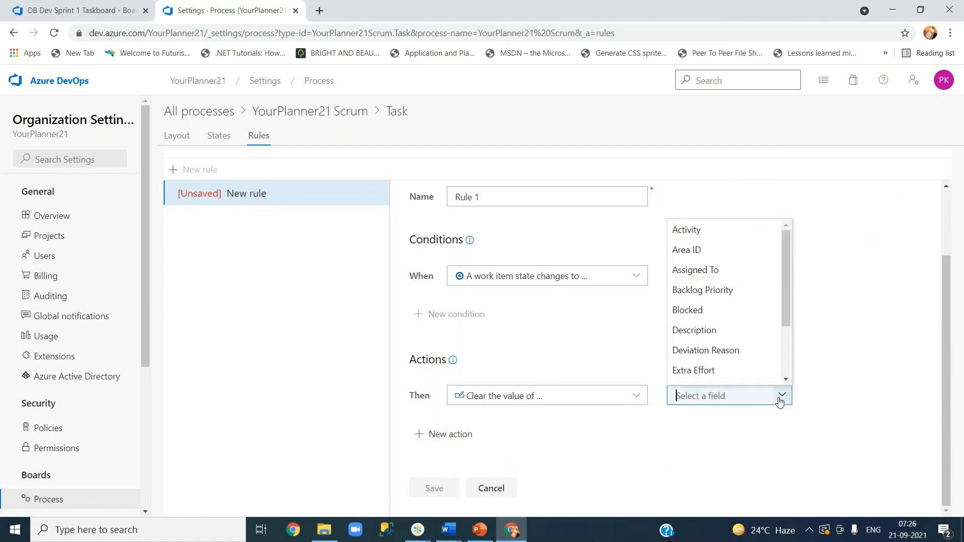
pyautogui.scroll(-1, 751, 316)
pyautogui.scroll(-1, 752, 316)
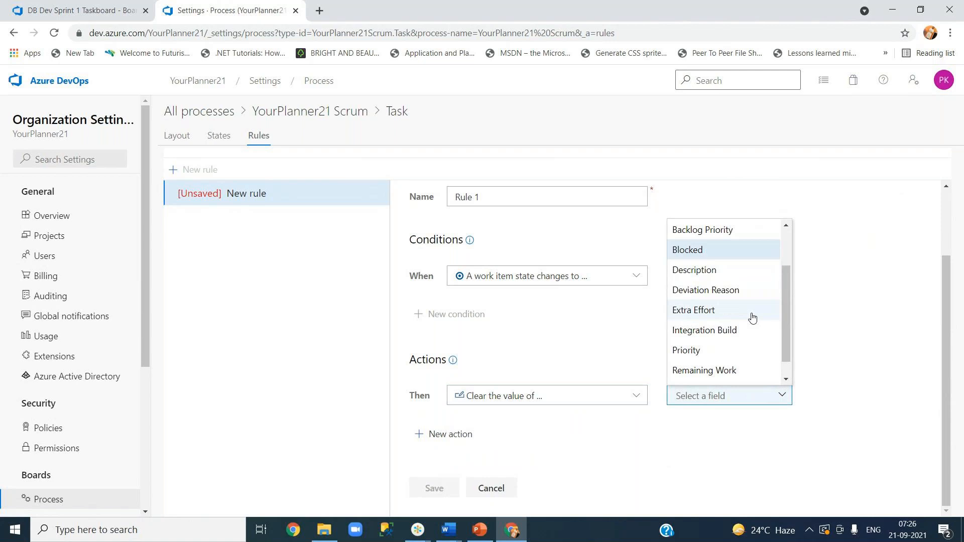
pyautogui.scroll(2, 751, 317)
# Set the rule's action to "Set the value of" and choose Assigned To as its field
pyautogui.click(624, 398)
pyautogui.click(635, 400)
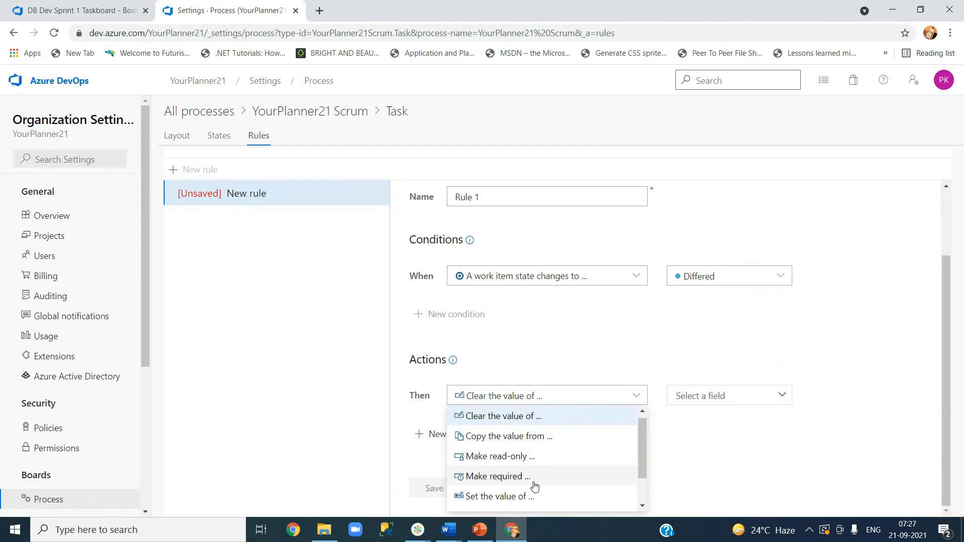
pyautogui.scroll(-1, 541, 492)
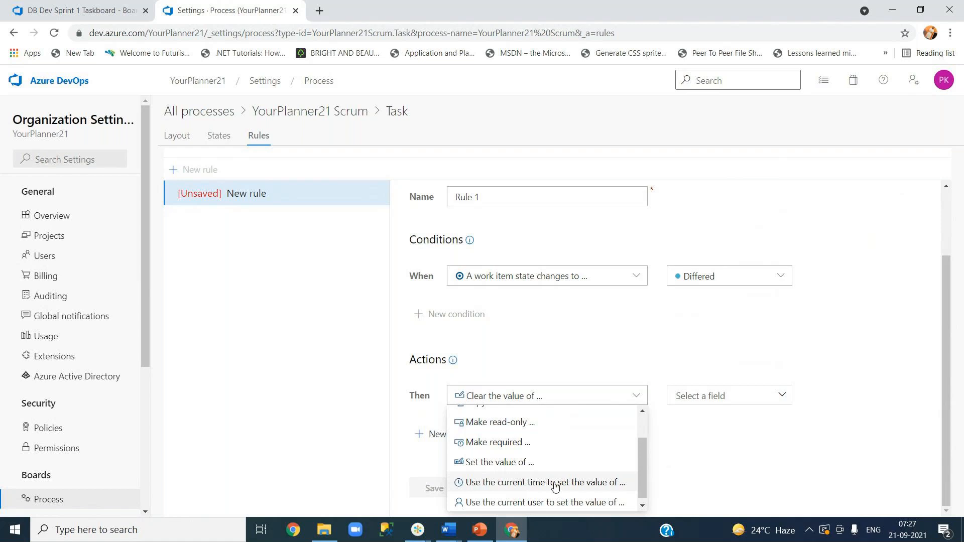
pyautogui.click(501, 463)
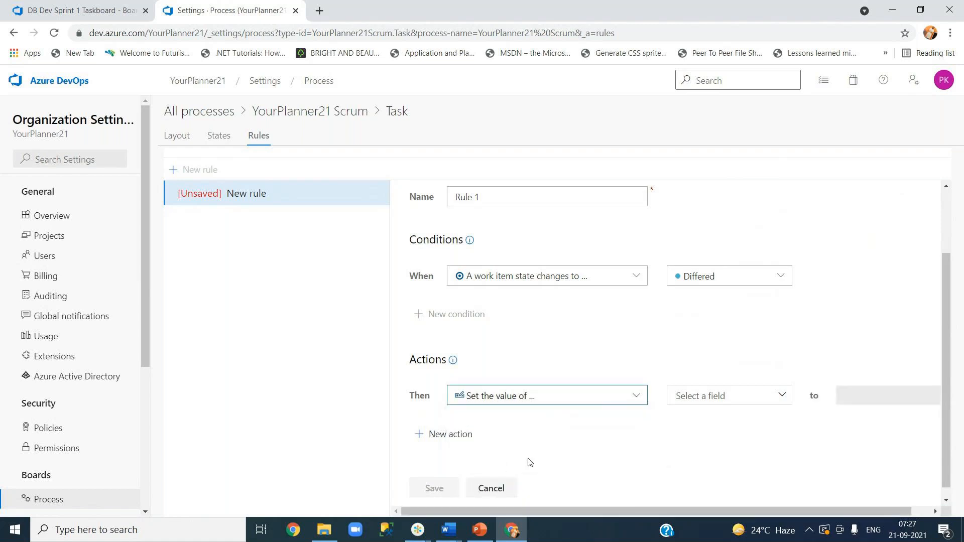
pyautogui.click(778, 397)
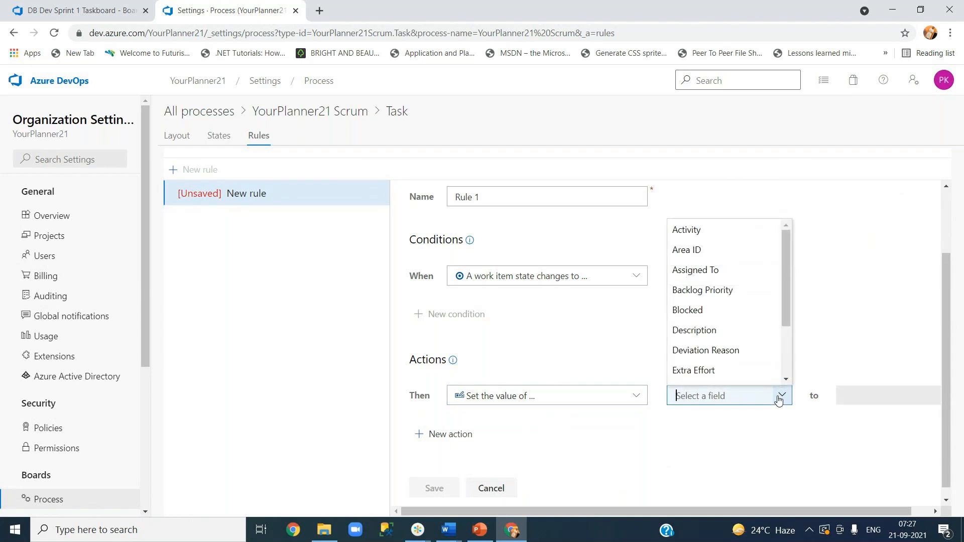
pyautogui.click(736, 357)
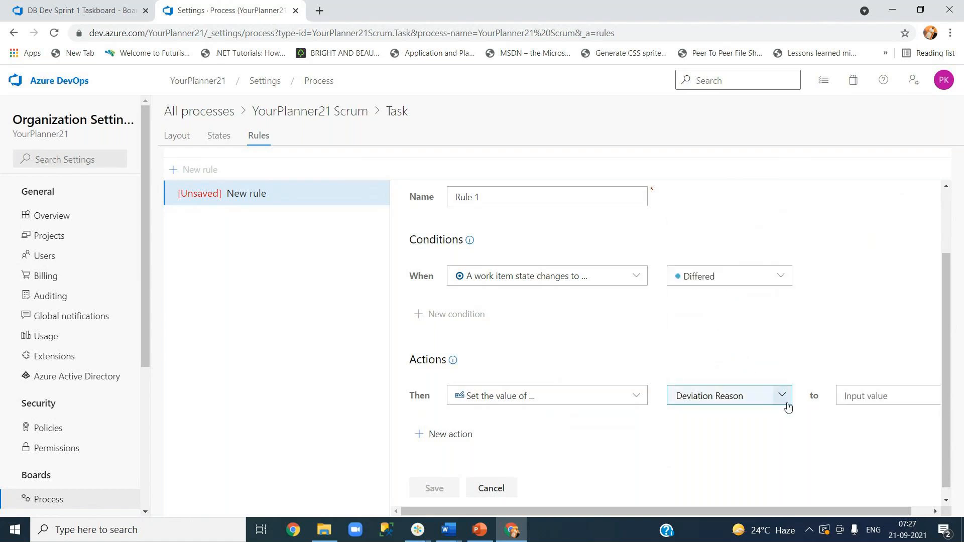
pyautogui.click(780, 395)
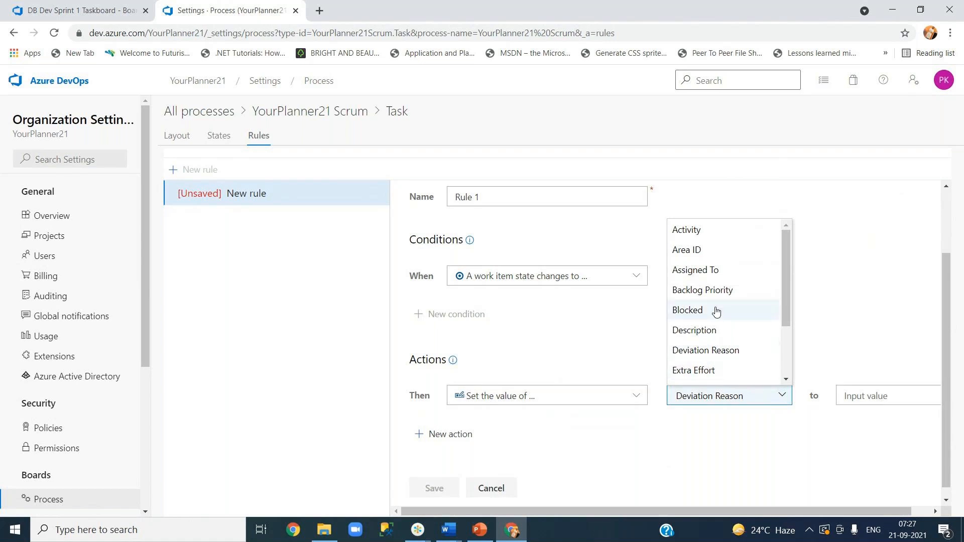
pyautogui.click(689, 275)
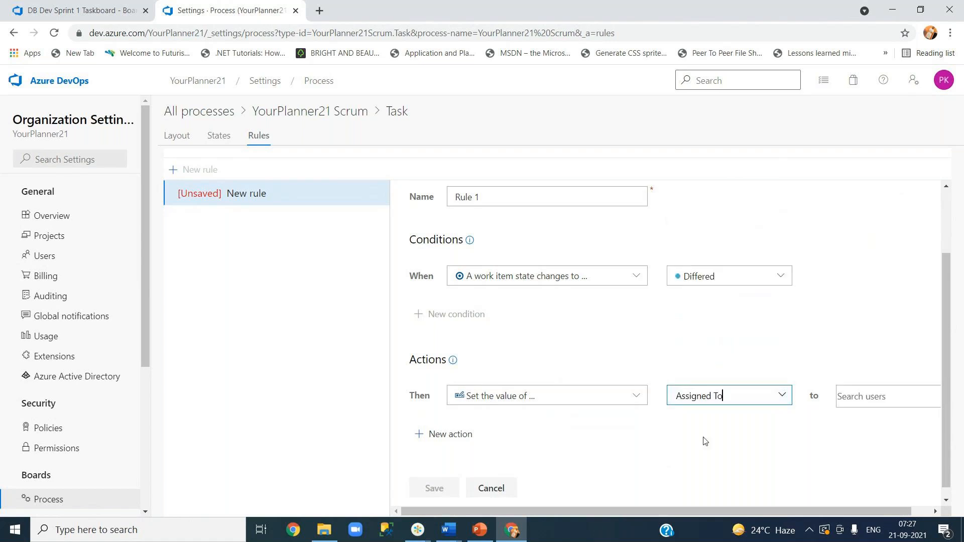
# Search for the team member and pick that user as the Assigned To value in the rule's action
pyautogui.moveTo(692, 507); pyautogui.dragTo(790, 508)
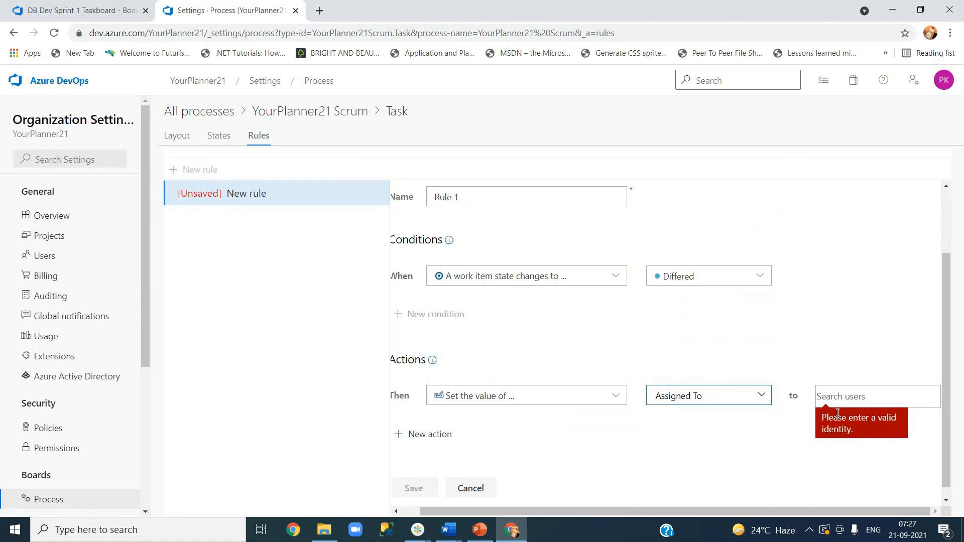
pyautogui.click(837, 399)
pyautogui.write('nr')
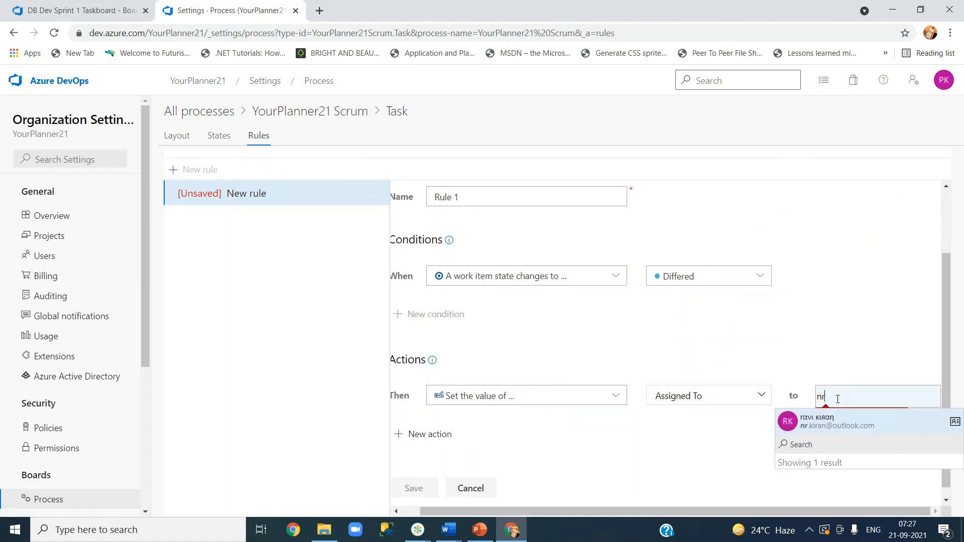
pyautogui.click(833, 424)
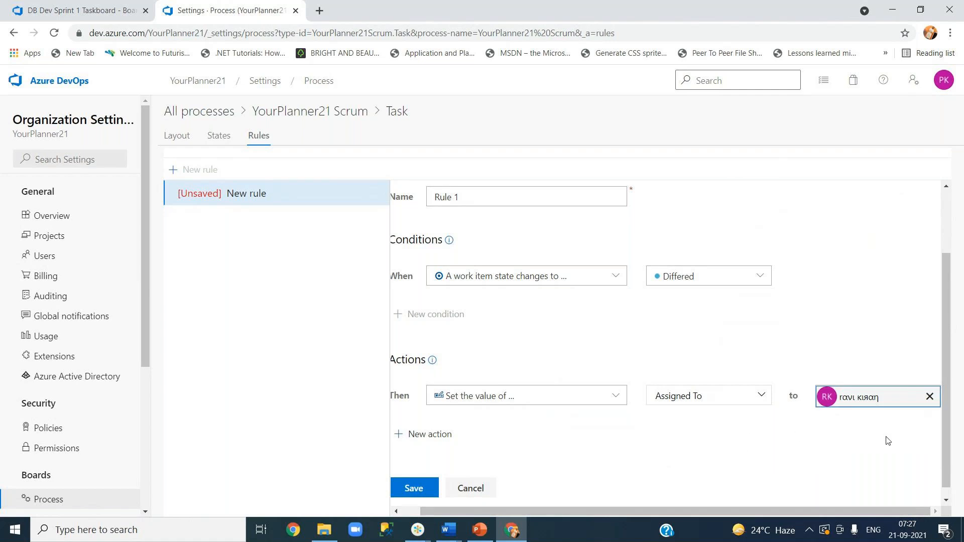
# Add a second action to Rule 1 and set its type to "Make read-only"
pyautogui.scroll(-1, 947, 466)
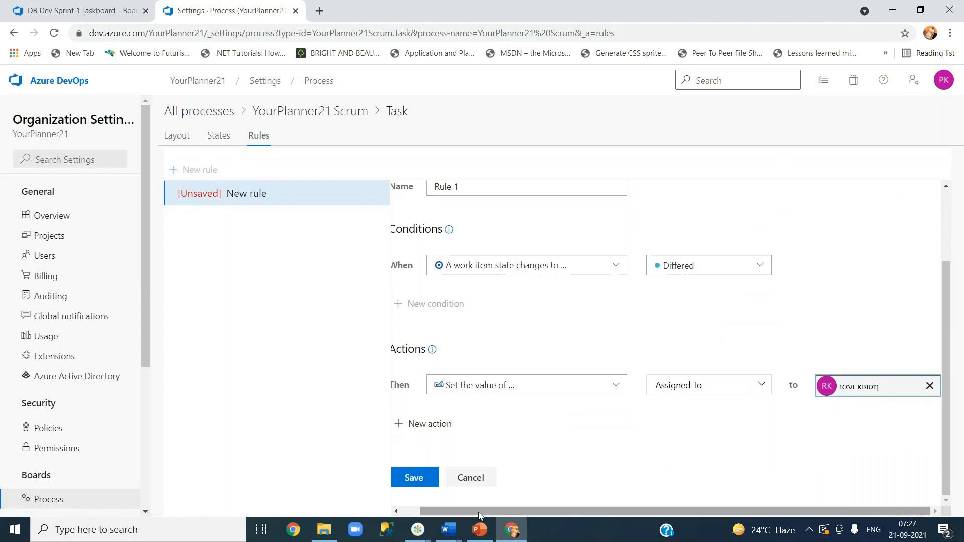
pyautogui.moveTo(477, 512); pyautogui.dragTo(420, 512)
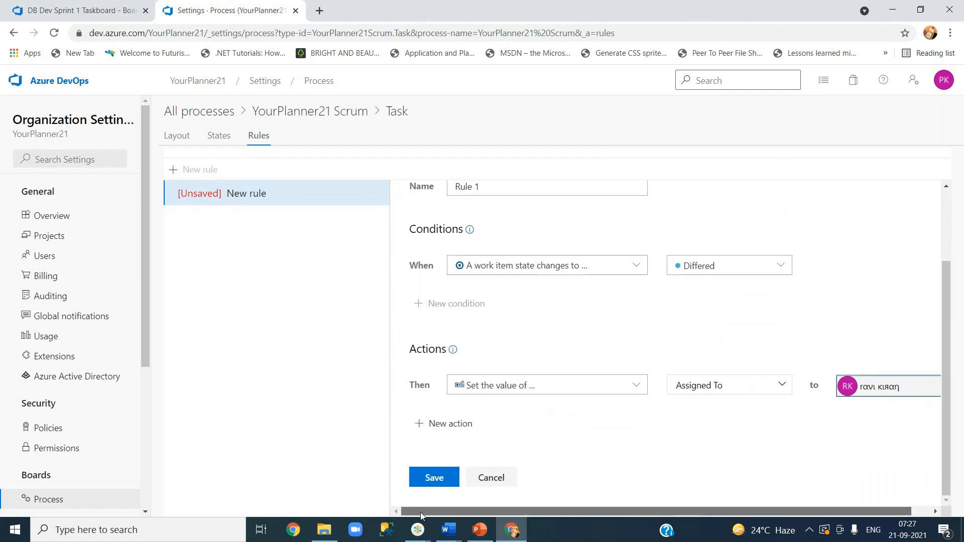
pyautogui.click(456, 425)
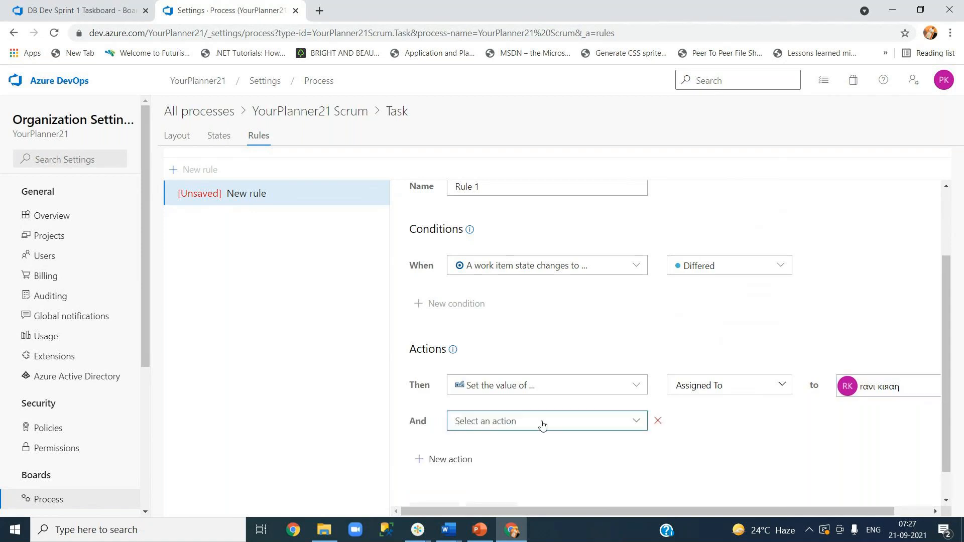
pyautogui.click(631, 423)
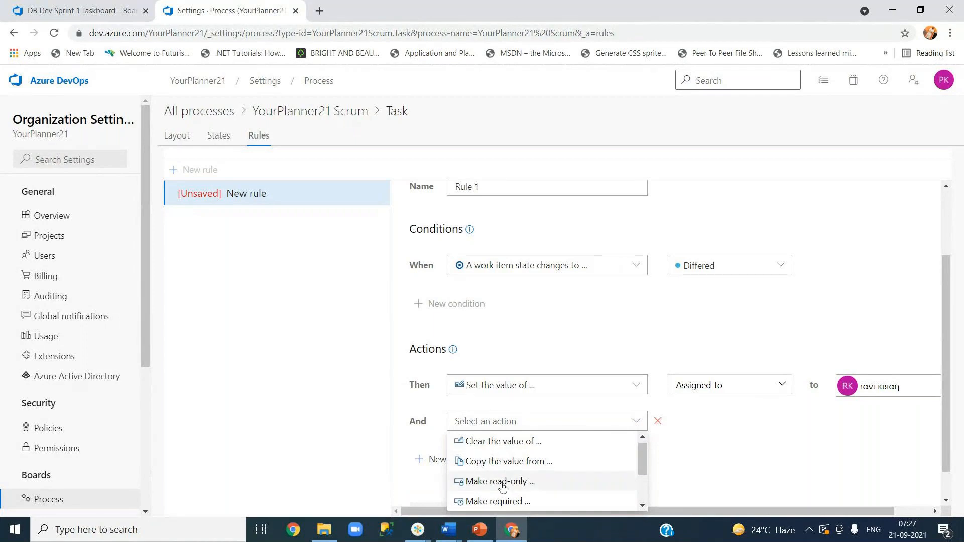
pyautogui.moveTo(643, 463); pyautogui.dragTo(644, 475)
pyautogui.click(519, 451)
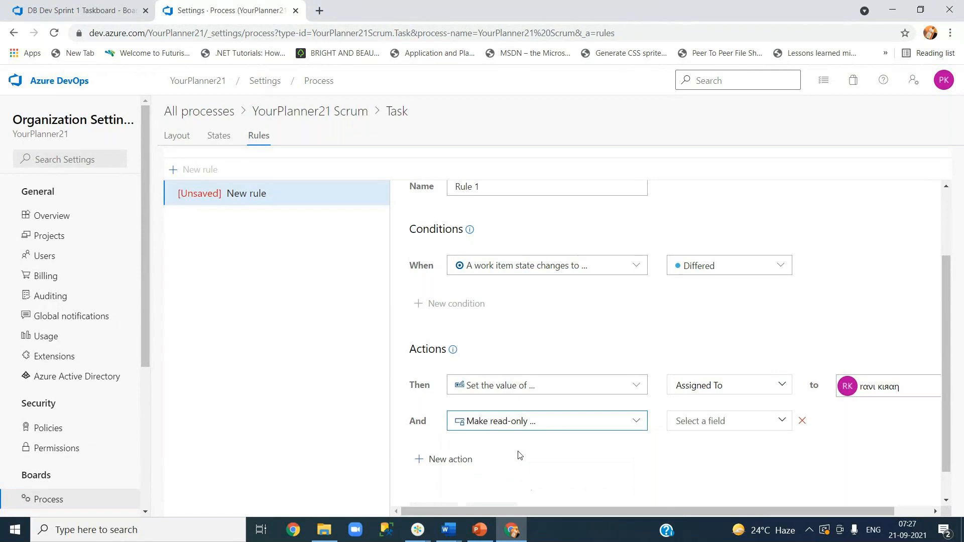
# Choose Extra Effort as the field for the "Make read-only" action and save the rule
pyautogui.click(781, 422)
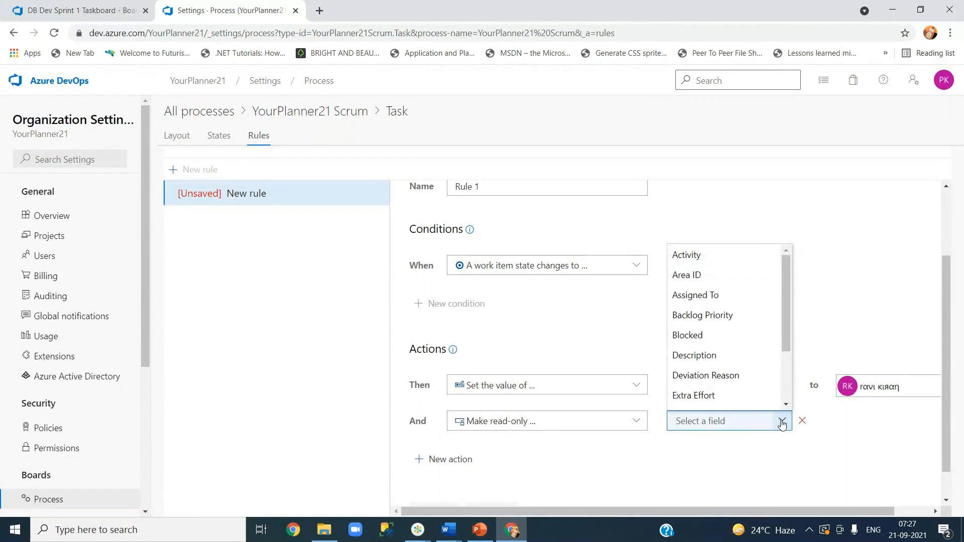
pyautogui.moveTo(785, 339); pyautogui.dragTo(785, 365)
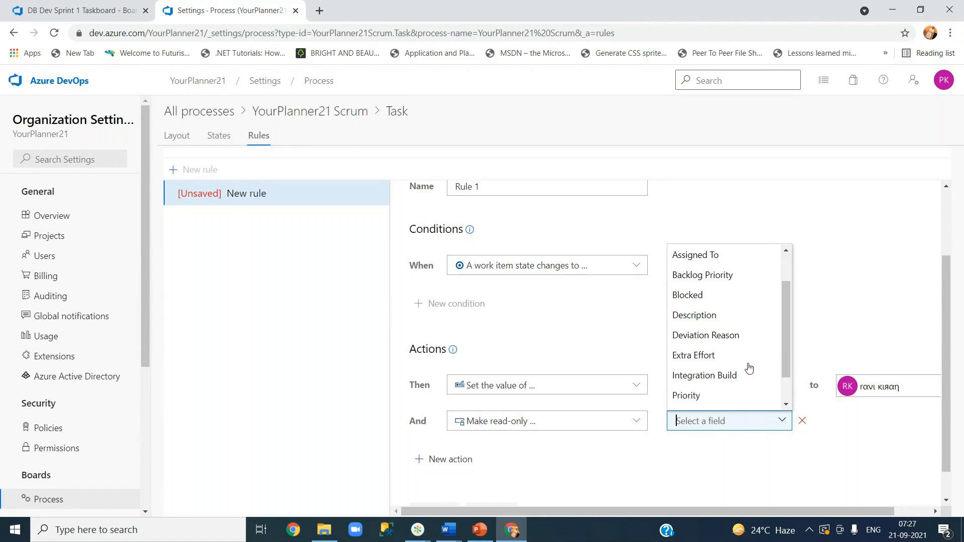
pyautogui.click(699, 361)
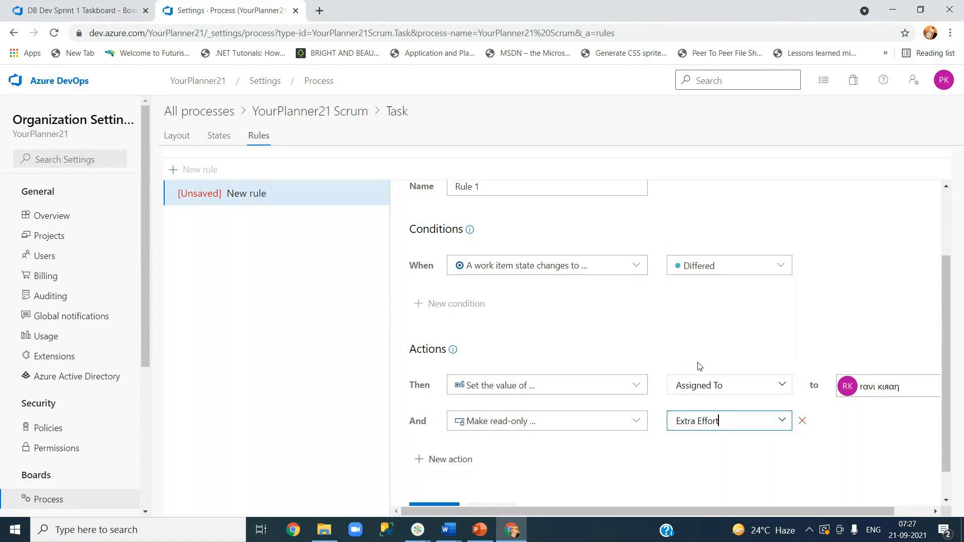
pyautogui.moveTo(687, 513); pyautogui.dragTo(613, 512)
pyautogui.scroll(-1, 944, 432)
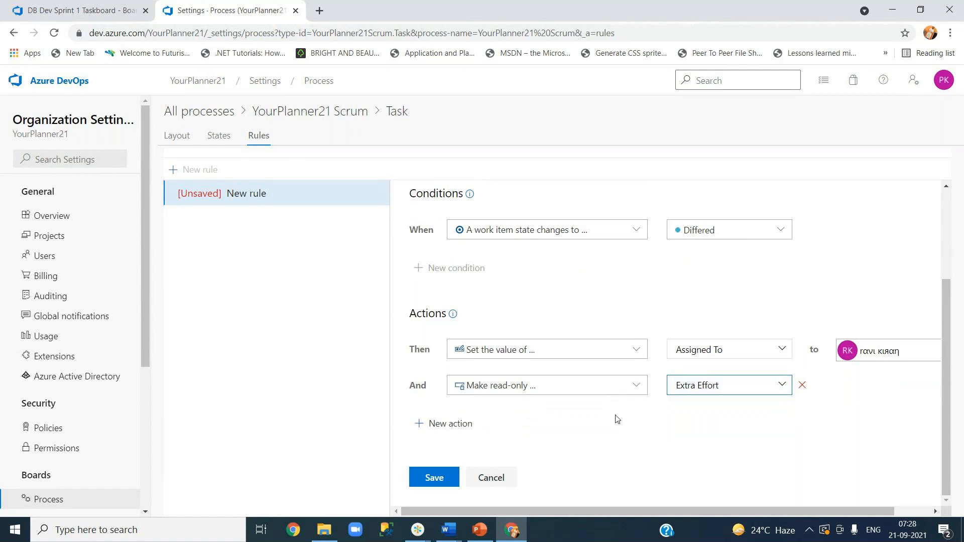
pyautogui.click(431, 476)
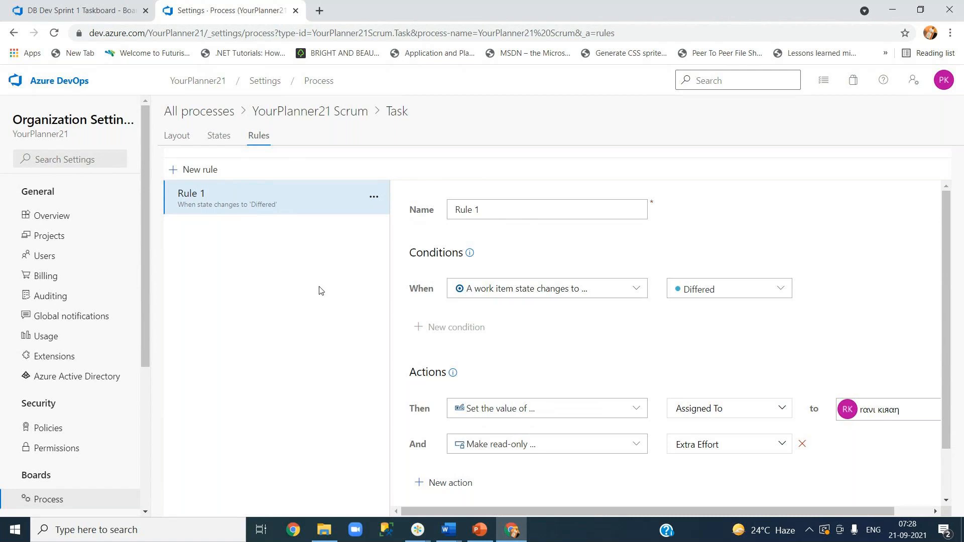
# Open Test Task 2 from the project's work items and review its available states without changing the state
pyautogui.click(80, 15)
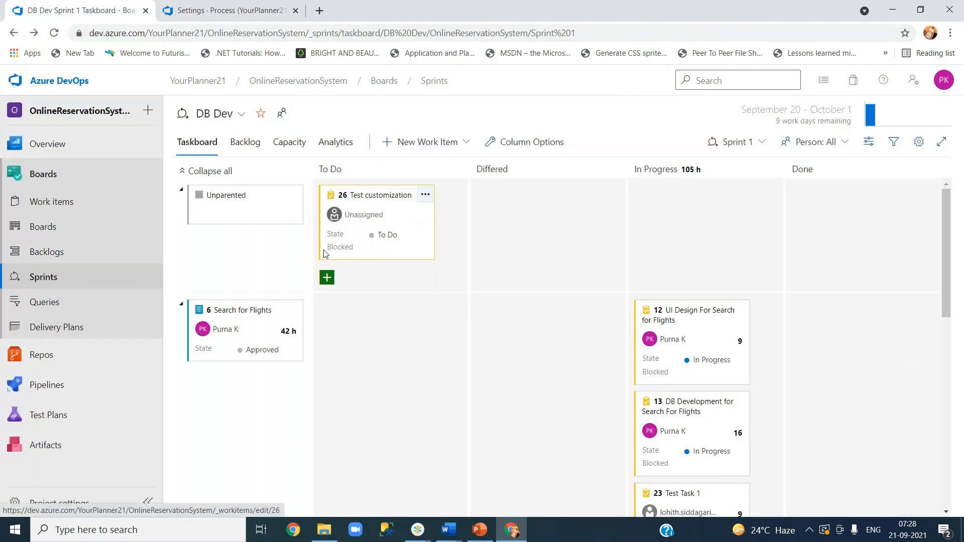
pyautogui.click(76, 203)
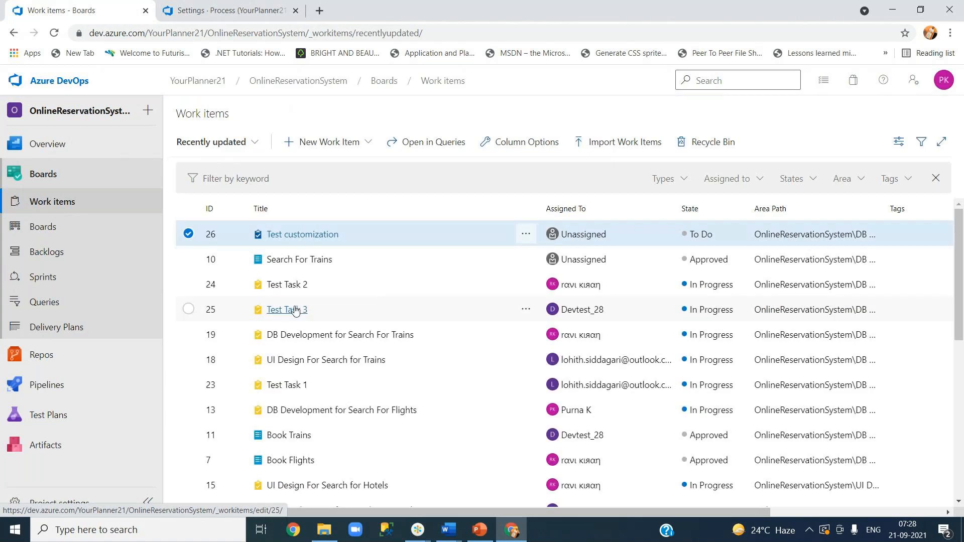
pyautogui.click(294, 294)
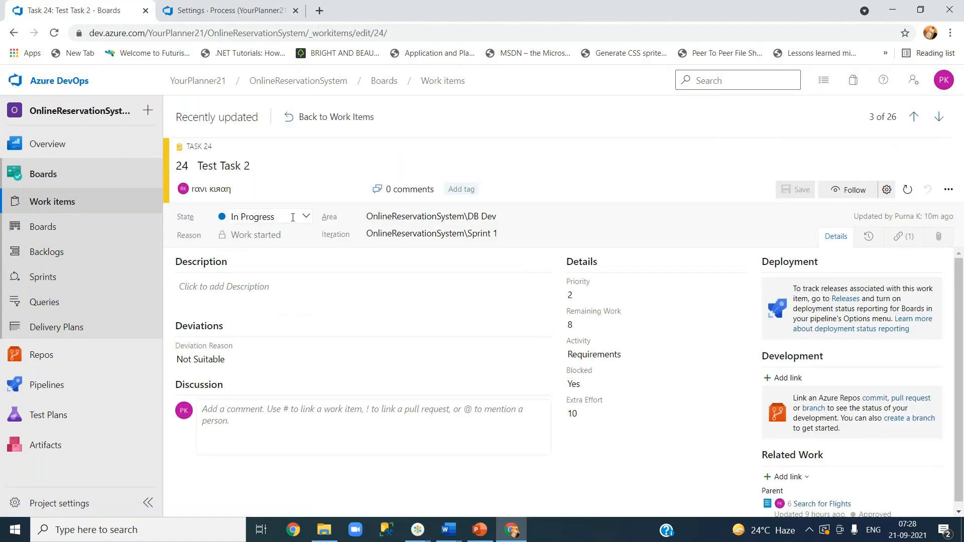
pyautogui.click(309, 221)
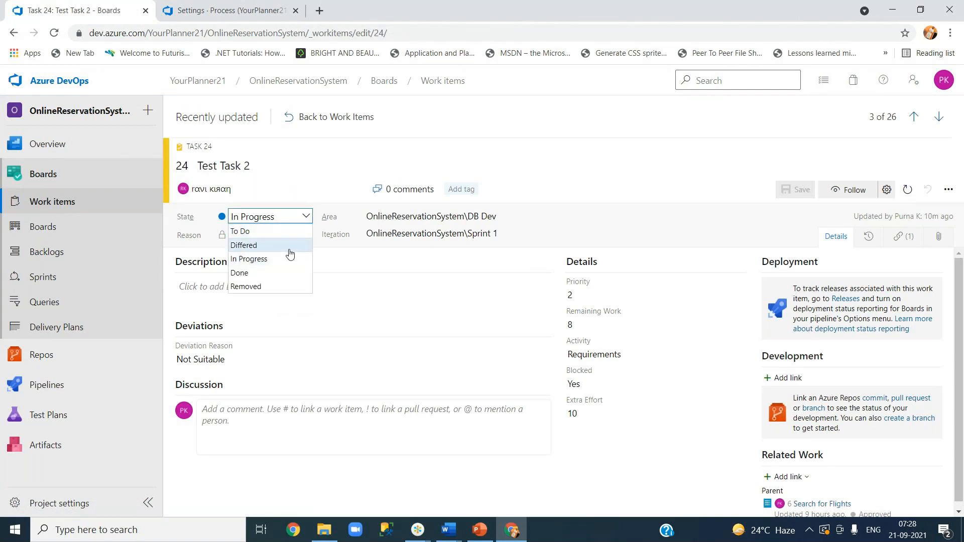
pyautogui.click(384, 148)
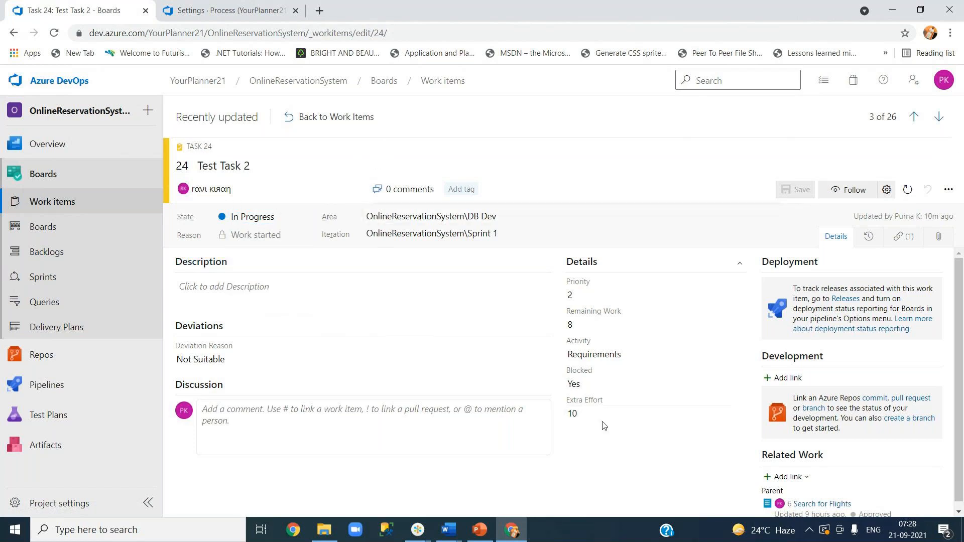
# Test whether Extra Effort on the in-progress Test Task 2 can be edited, keeping the value at 10
pyautogui.click(621, 414)
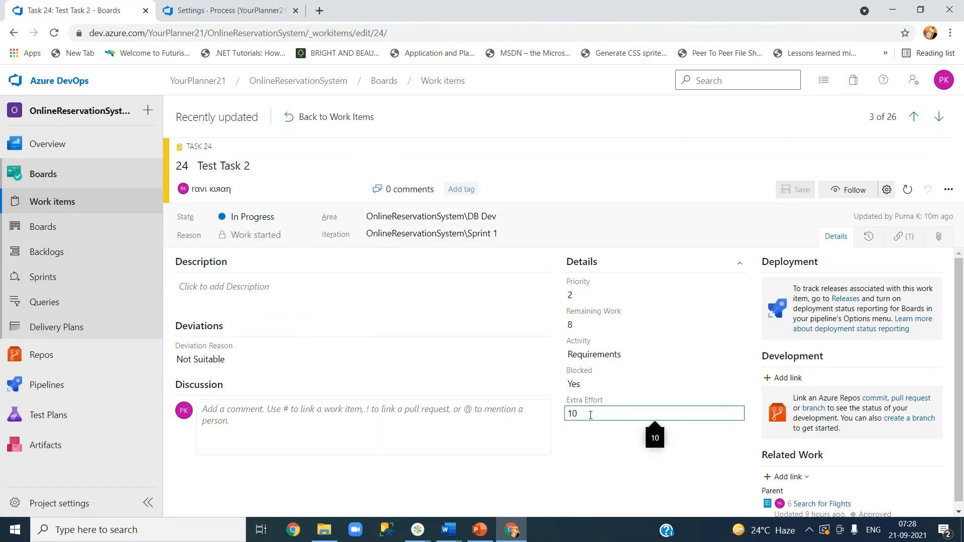
pyautogui.press('BackSpace')
pyautogui.write('0')
pyautogui.click(612, 446)
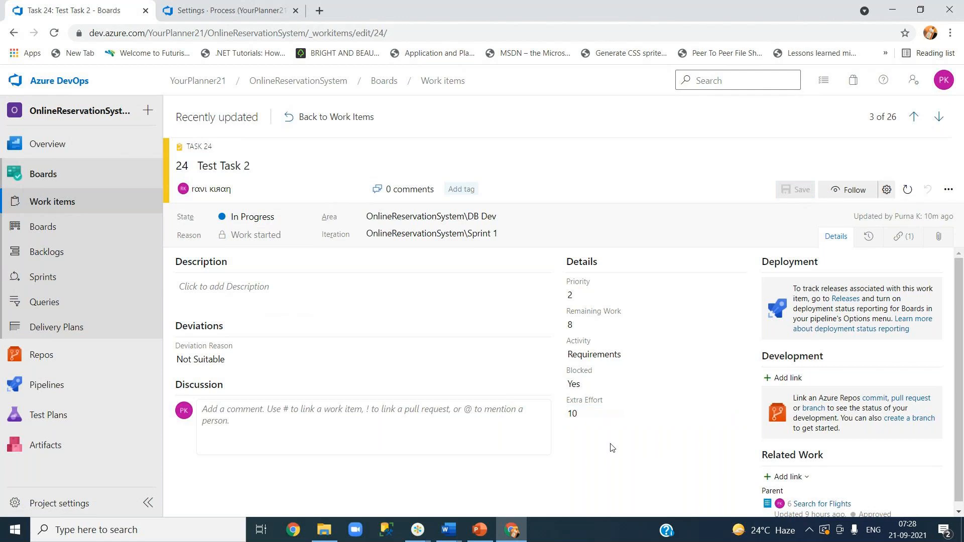
# Recheck Rule 1 in the process settings, reassign Test Task 2 to a different team member, and save the task
pyautogui.click(208, 15)
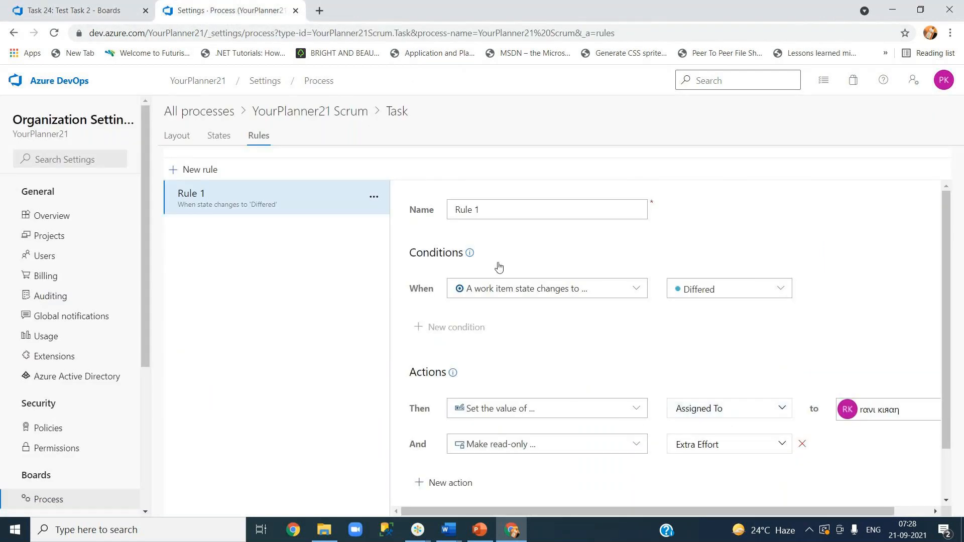
pyautogui.click(97, 5)
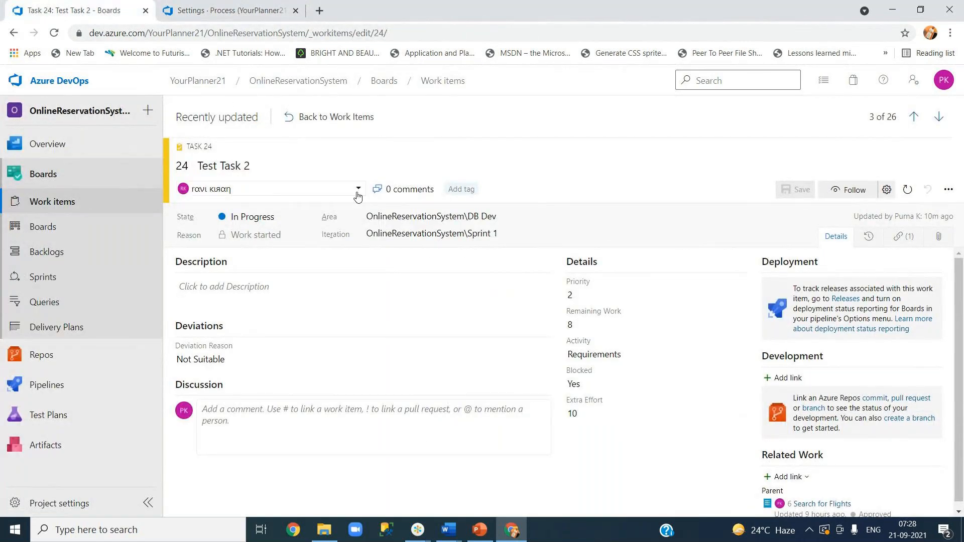
pyautogui.click(358, 196)
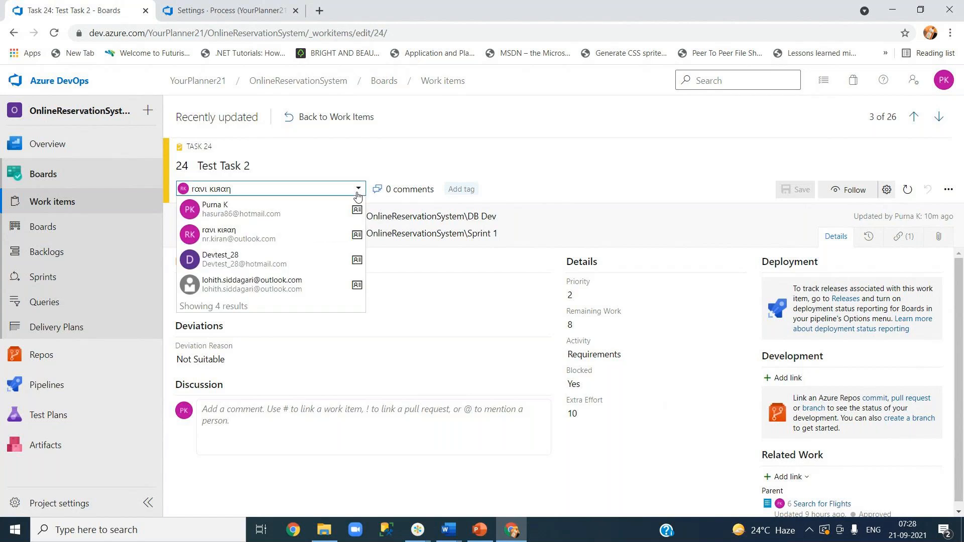
pyautogui.click(236, 205)
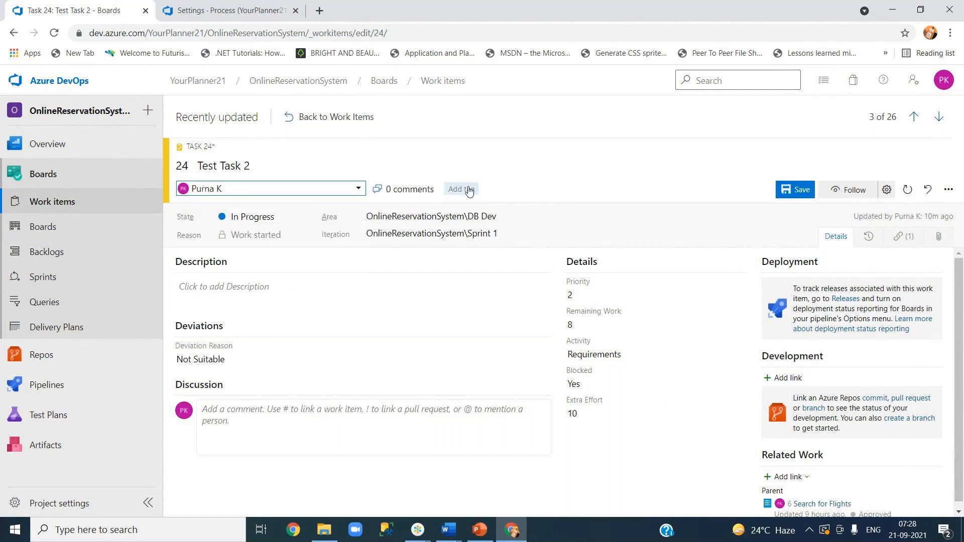
pyautogui.click(793, 190)
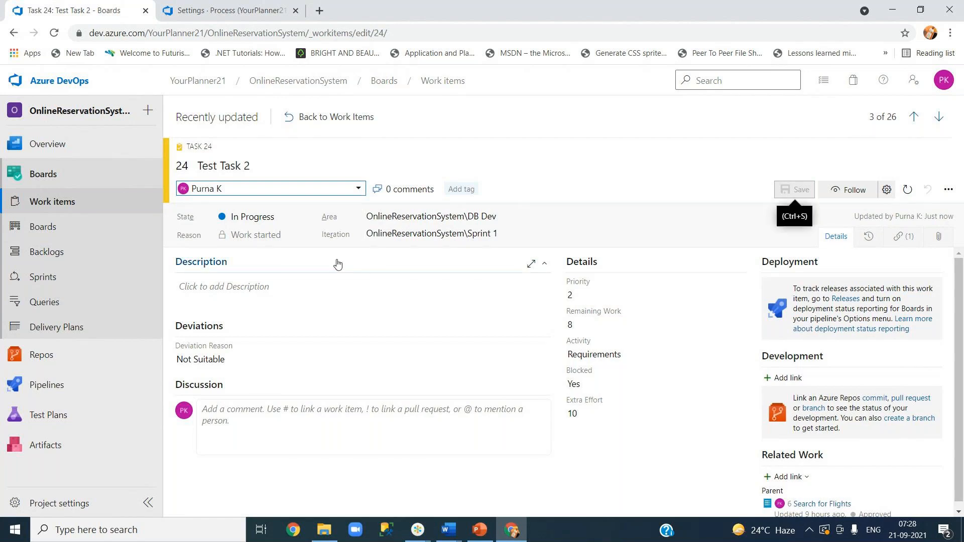
# Change Test Task 2's state to Differed and test whether its Extra Effort value can be edited
pyautogui.click(305, 218)
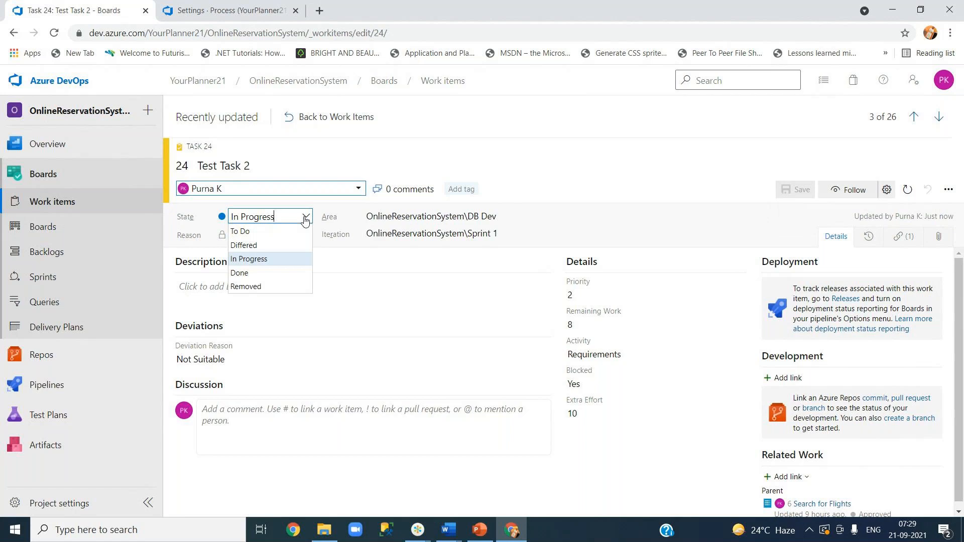
pyautogui.click(244, 245)
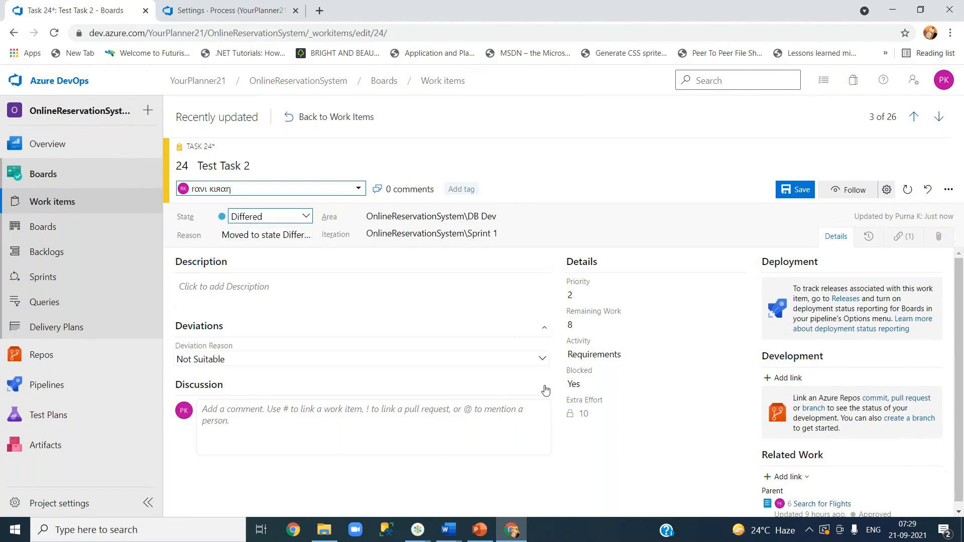
pyautogui.click(587, 416)
pyautogui.moveTo(592, 416); pyautogui.dragTo(577, 416)
pyautogui.click(583, 417)
# Check the assignee choices for Test Task 2 without changing the assignee and save the task
pyautogui.click(358, 189)
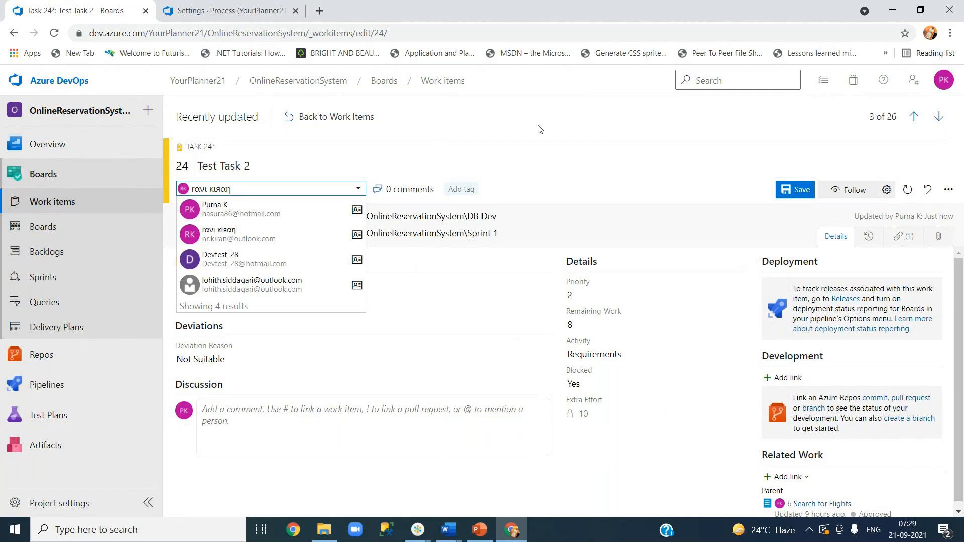
pyautogui.click(410, 334)
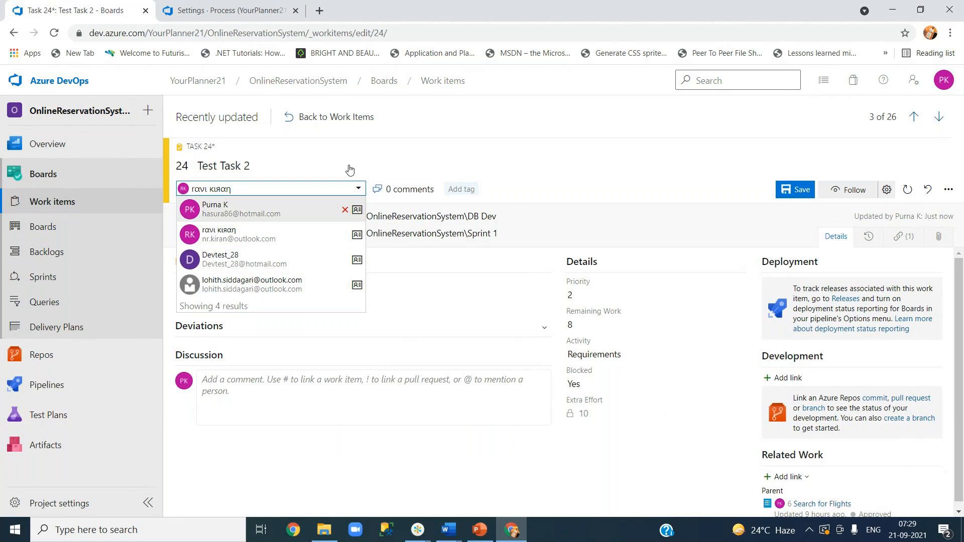
pyautogui.click(291, 402)
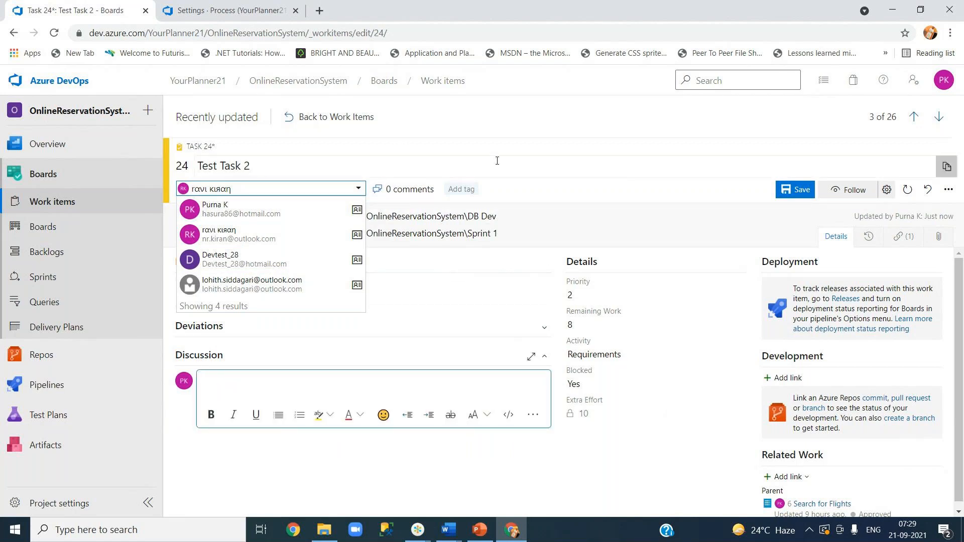
pyautogui.click(789, 191)
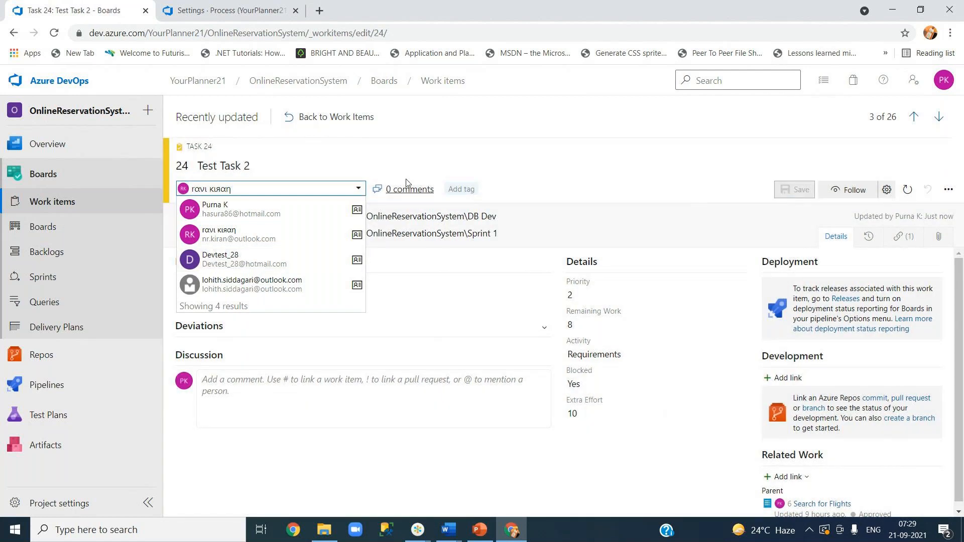
# Reopen Test Task 2 from the work items list, try clearing its Extra Effort value, and leave the task discarding the changes
pyautogui.click(316, 119)
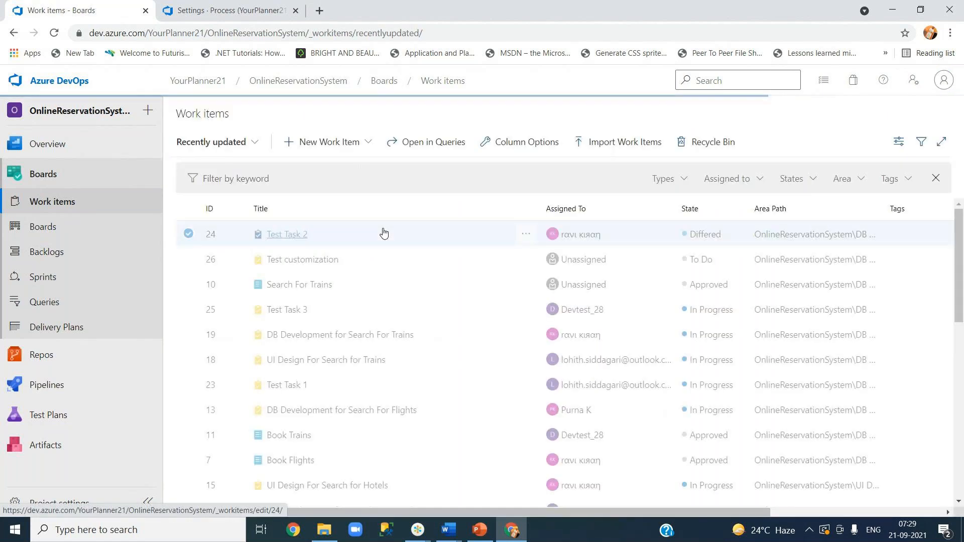
pyautogui.click(297, 236)
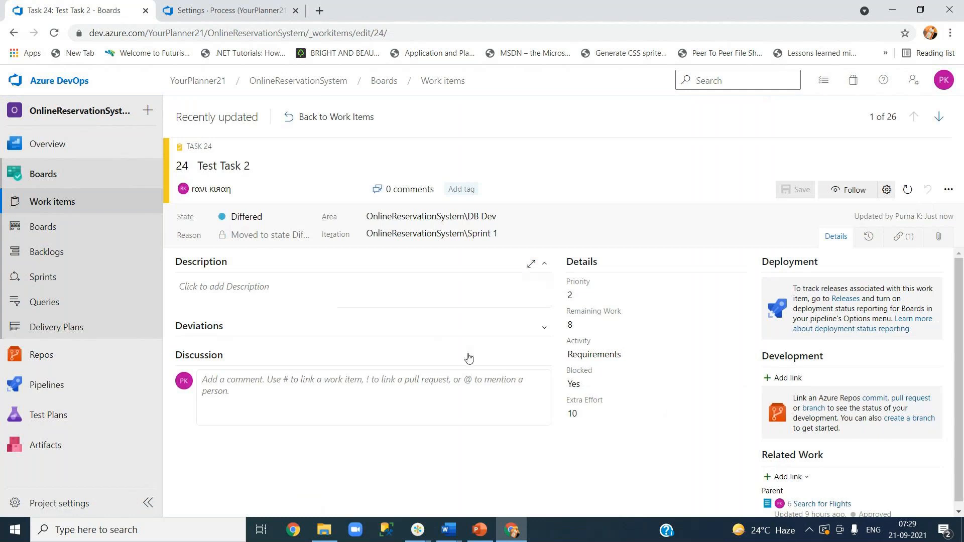
pyautogui.click(582, 415)
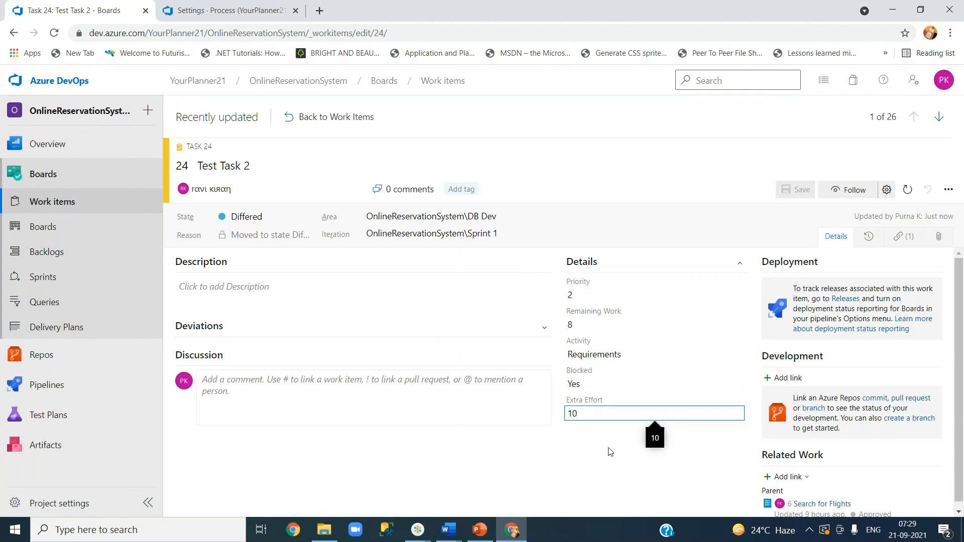
pyautogui.press('BackSpace')
pyautogui.press('BackSpace')
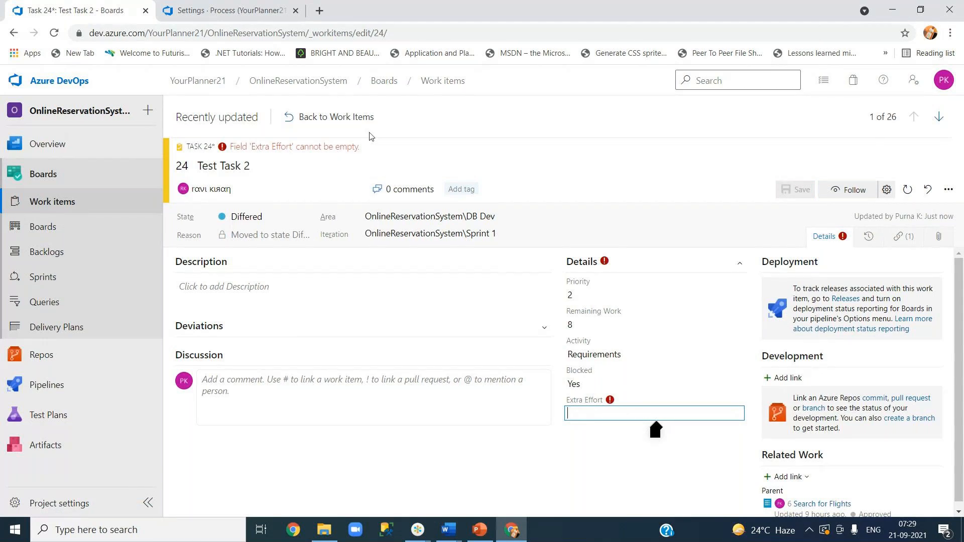
pyautogui.click(346, 117)
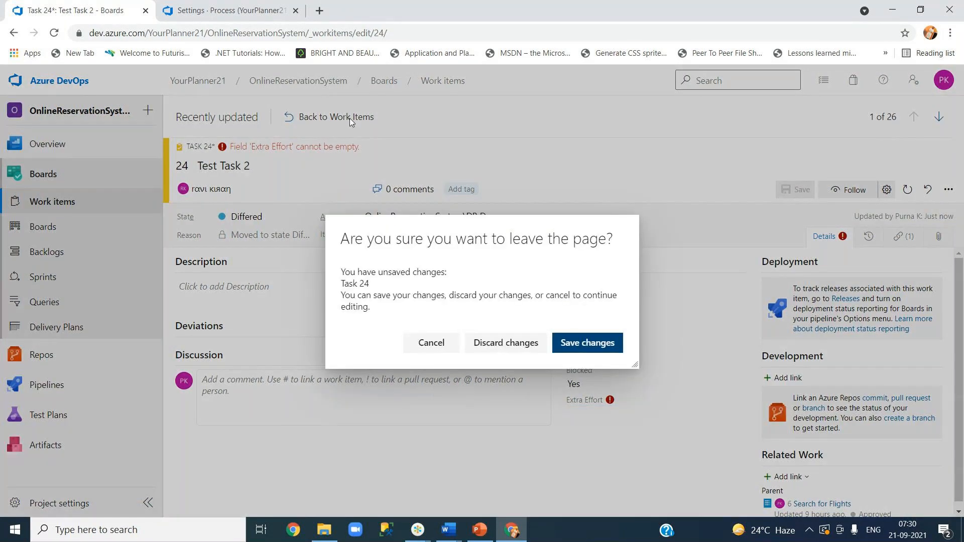
pyautogui.click(502, 347)
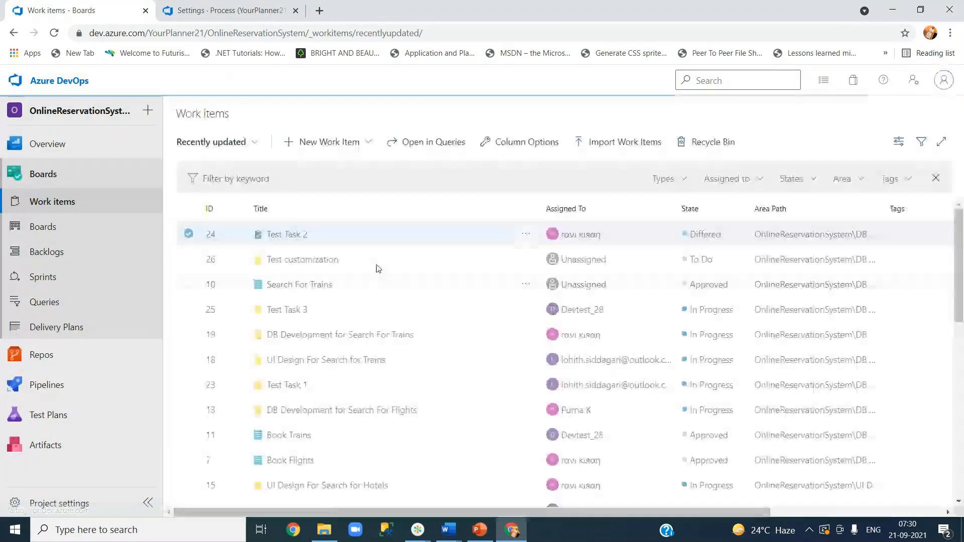
# Open Test Task 3 from the work items list, change its state to Differed, and save the task
pyautogui.click(288, 310)
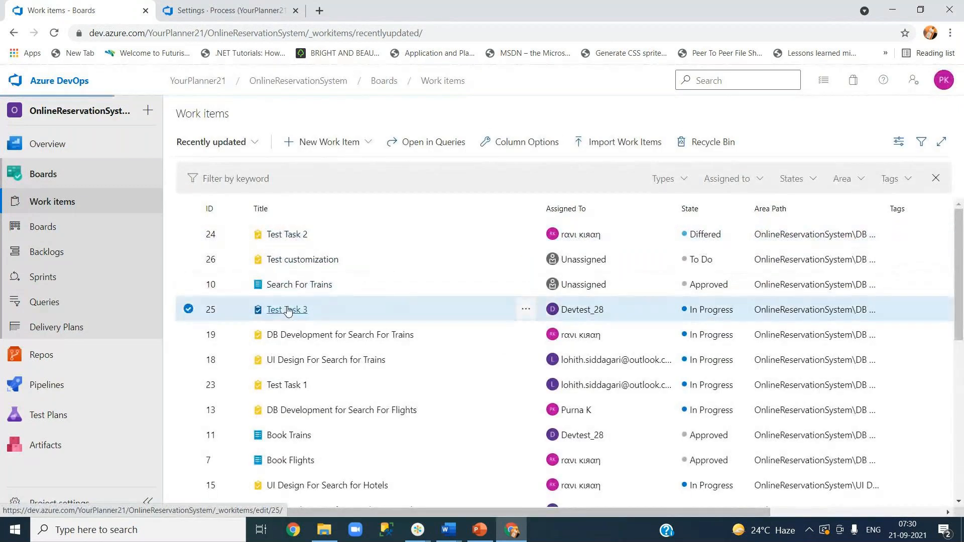
pyautogui.click(288, 310)
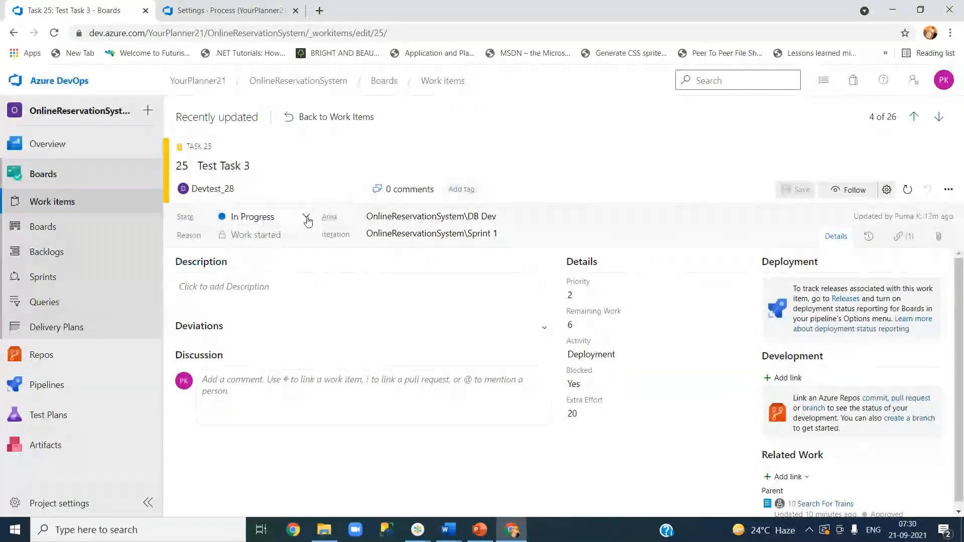
pyautogui.click(306, 218)
pyautogui.click(274, 245)
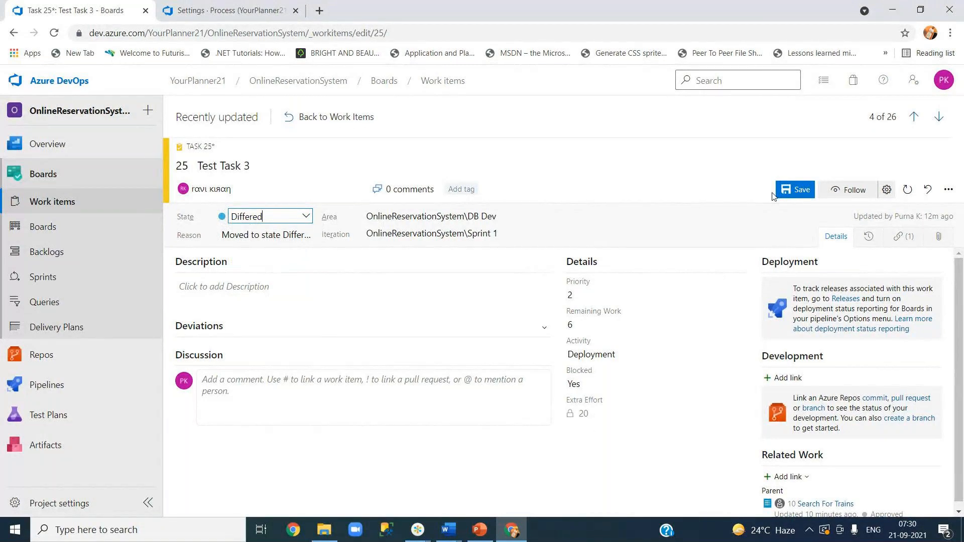
pyautogui.click(794, 189)
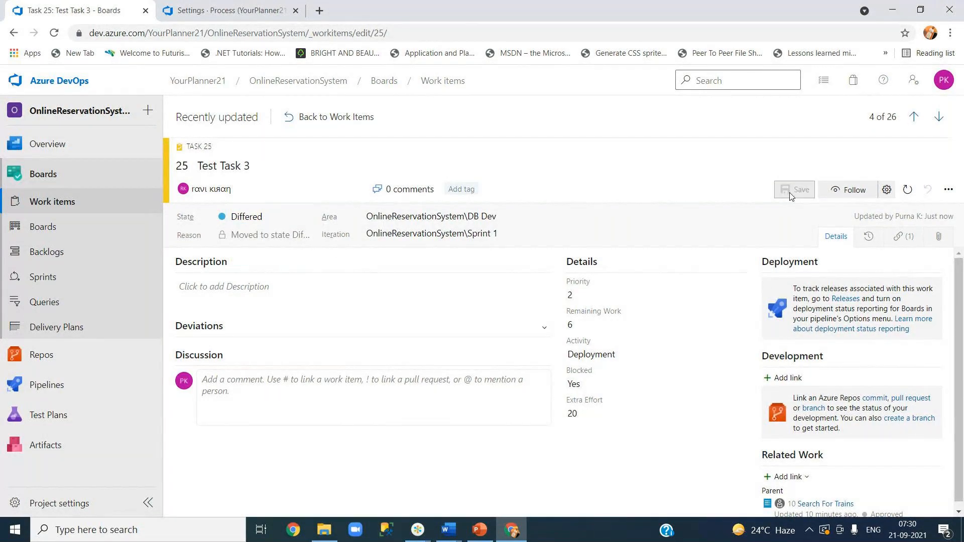
# Start a new Task rule named Rule 2 in the process settings and review the available condition types
pyautogui.click(215, 8)
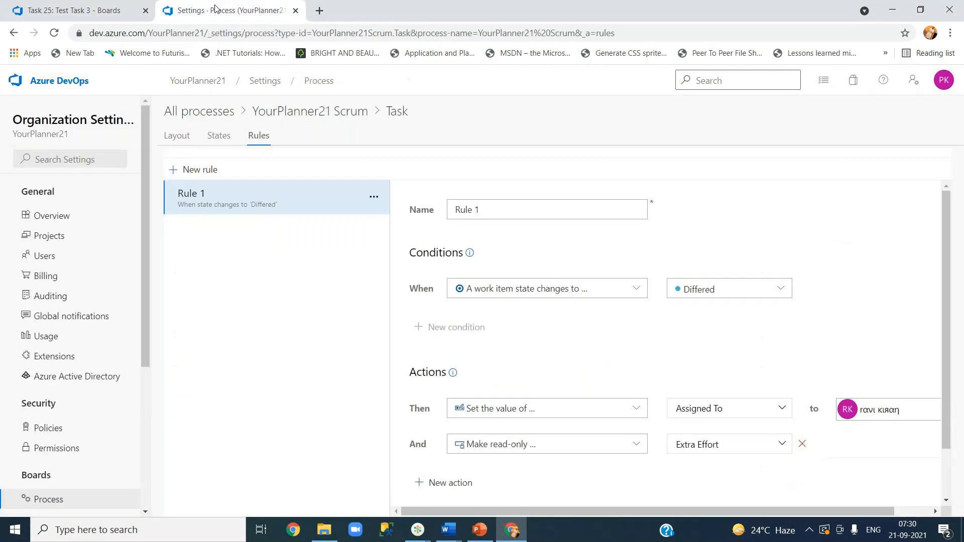
pyautogui.click(198, 170)
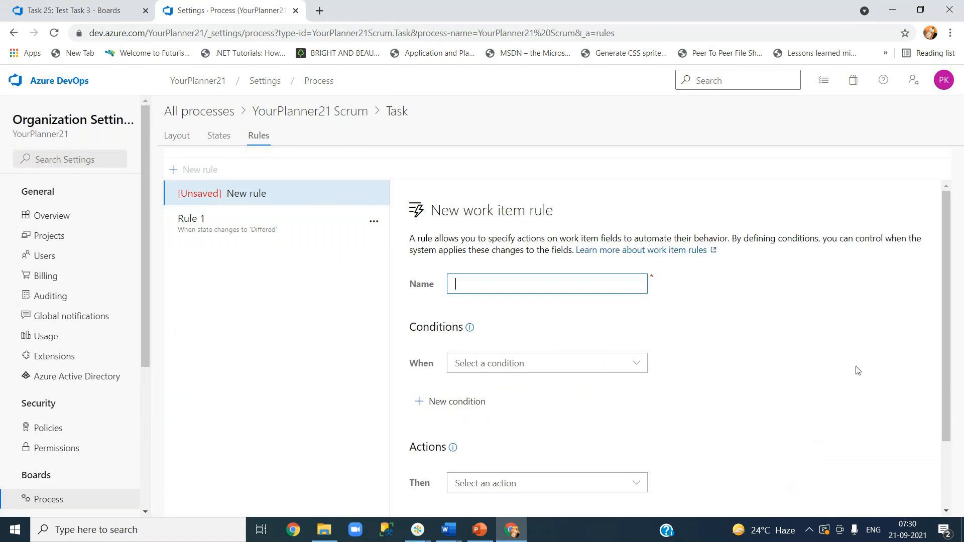
pyautogui.write('Rule 2')
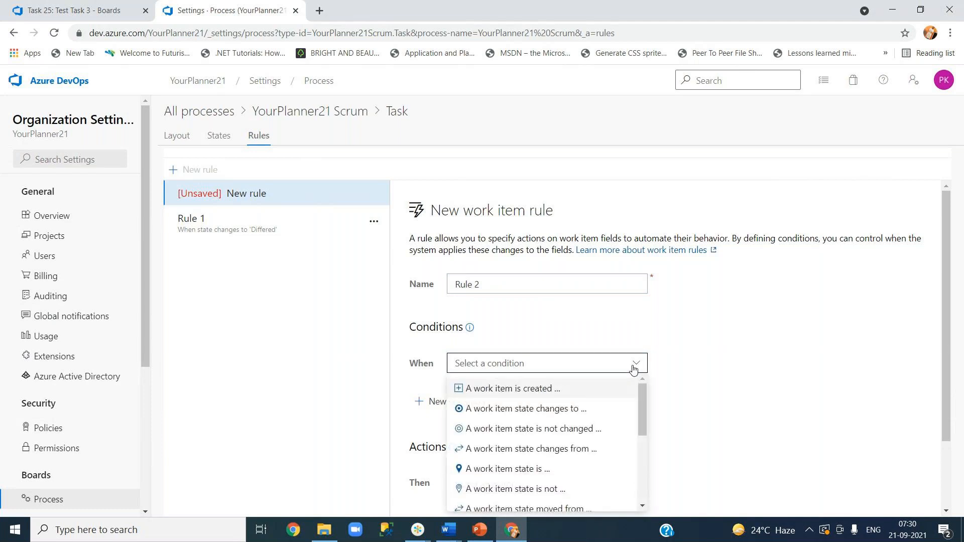
pyautogui.moveTo(951, 370); pyautogui.dragTo(951, 396)
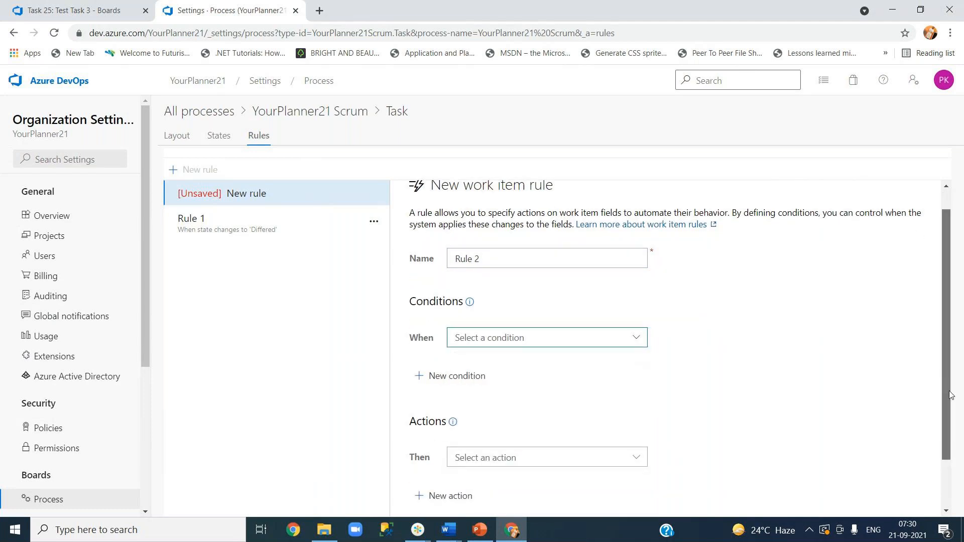
pyautogui.scroll(-1, 601, 276)
pyautogui.click(600, 277)
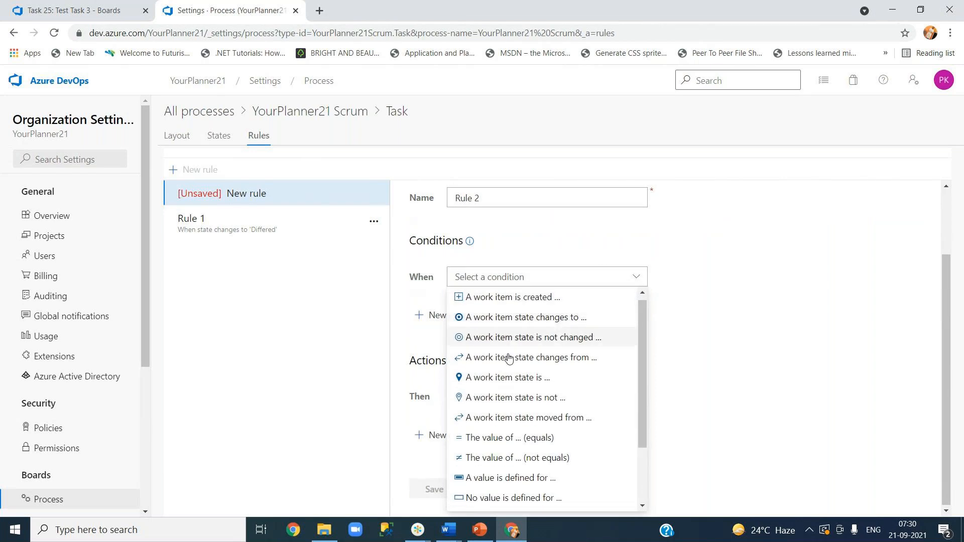
pyautogui.scroll(-4, 515, 402)
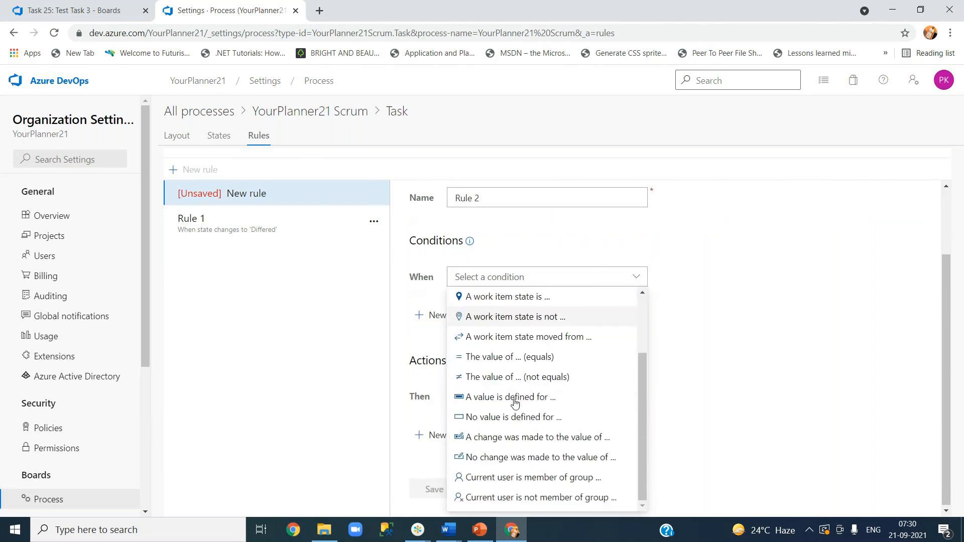
pyautogui.scroll(4, 529, 429)
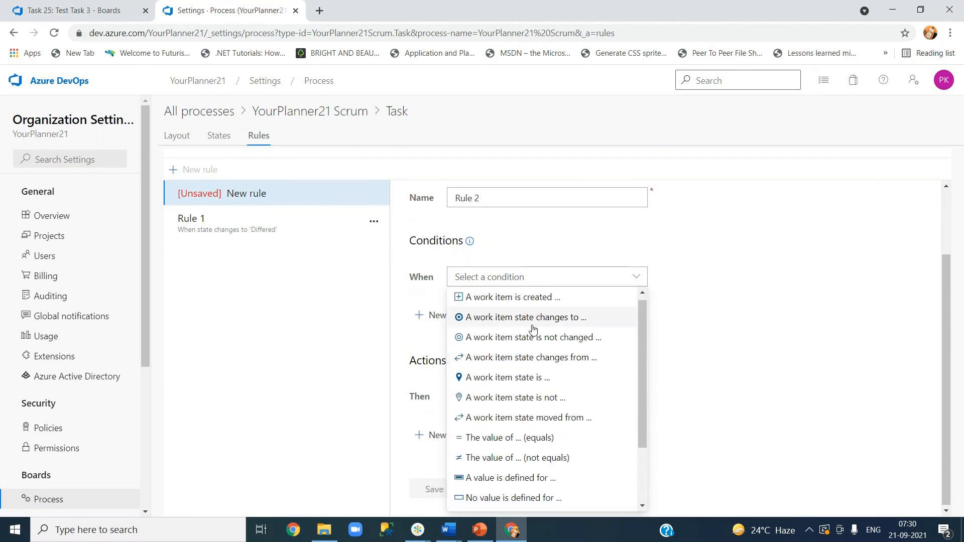
# Try several condition types for Rule 2 and set the condition to a work item state that is not In Progress
pyautogui.click(528, 307)
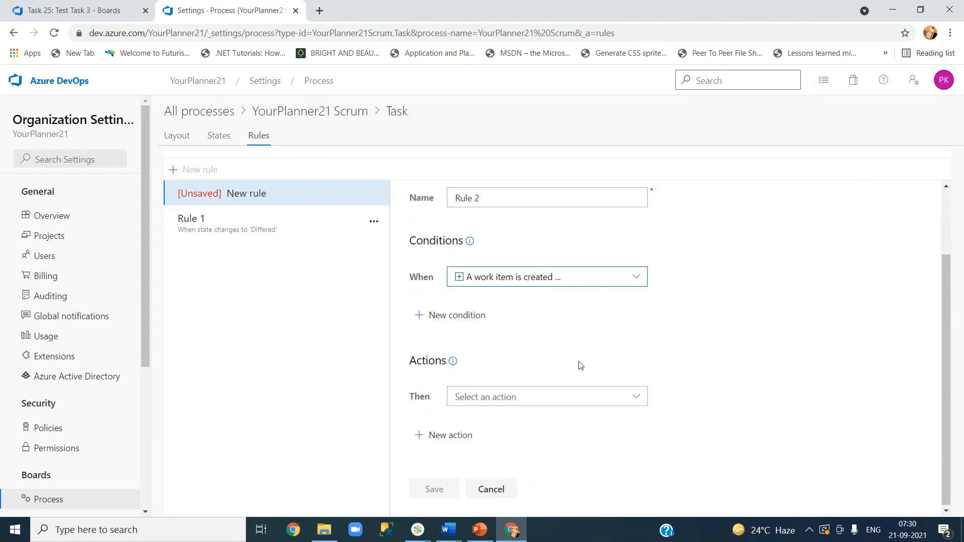
pyautogui.click(624, 282)
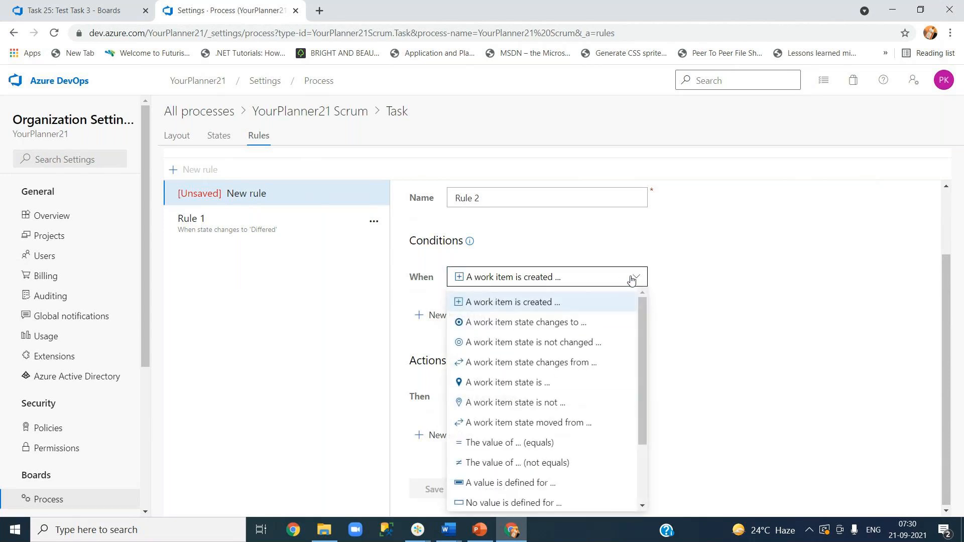
pyautogui.click(533, 358)
pyautogui.click(637, 278)
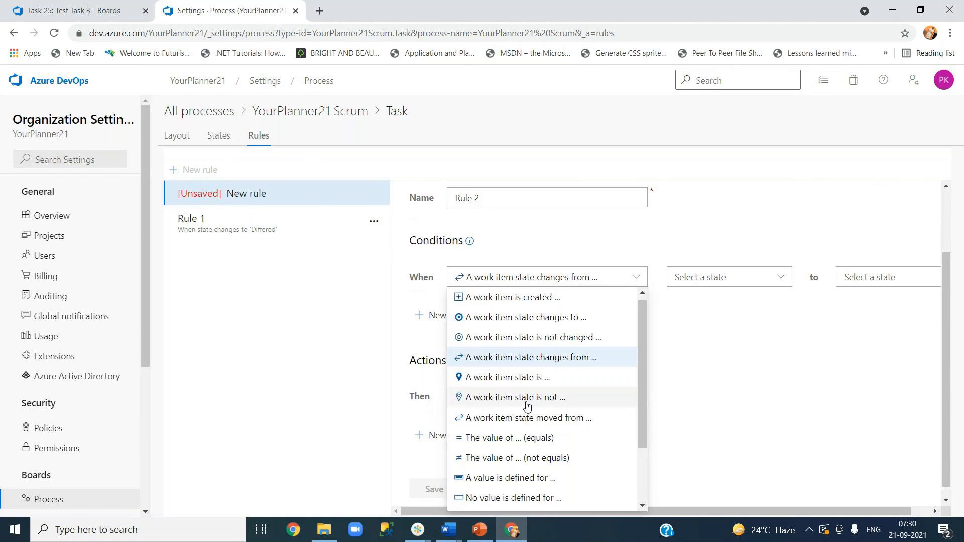
pyautogui.click(555, 397)
pyautogui.click(708, 281)
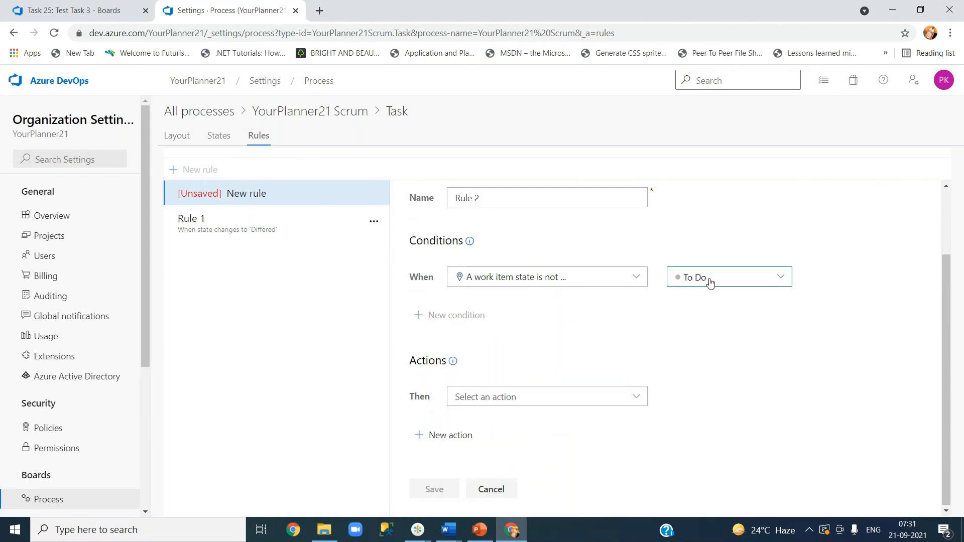
pyautogui.click(782, 280)
pyautogui.click(719, 344)
# Review the available actions for Rule 2, and leave for the Task layout discarding the unsaved rule
pyautogui.click(505, 399)
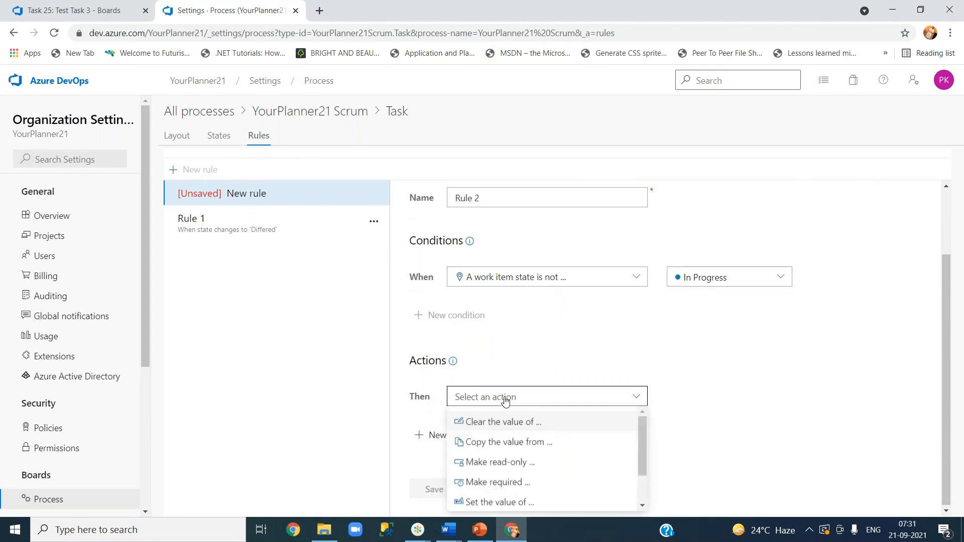
pyautogui.scroll(-1, 514, 479)
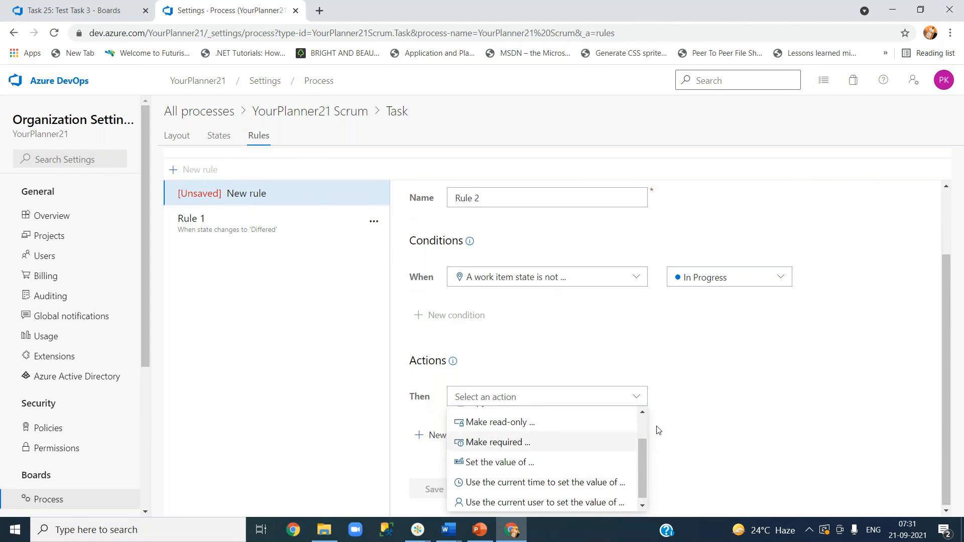
pyautogui.click(769, 387)
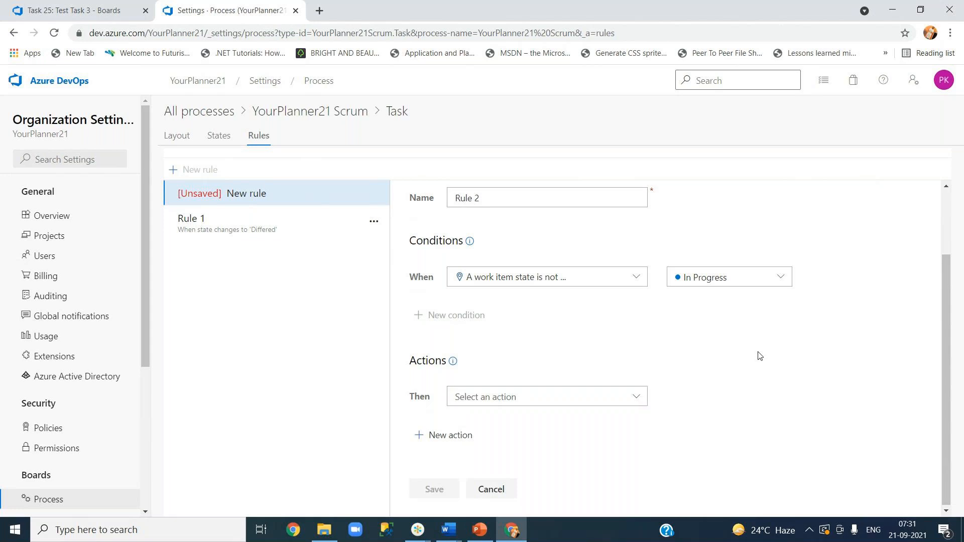
pyautogui.scroll(2, 759, 355)
pyautogui.scroll(-2, 758, 356)
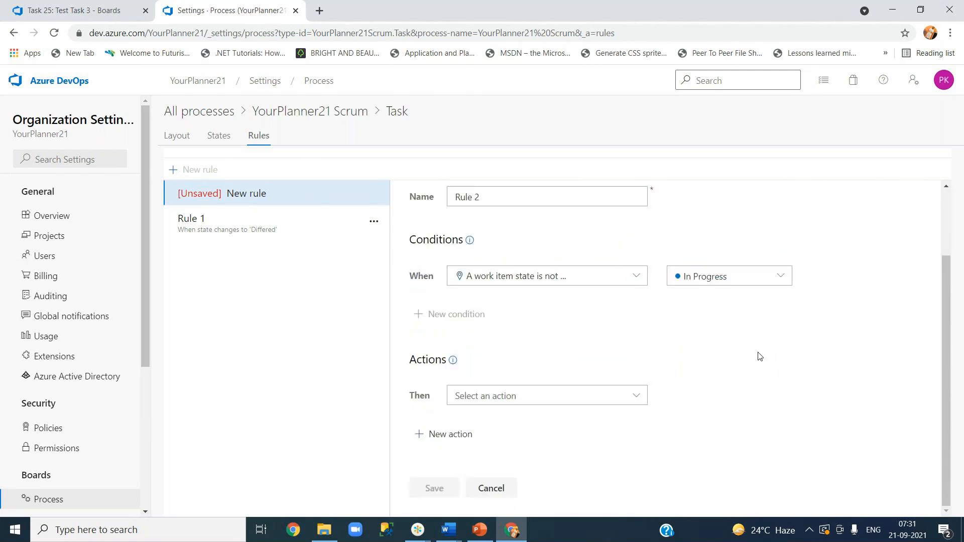
pyautogui.scroll(2, 759, 356)
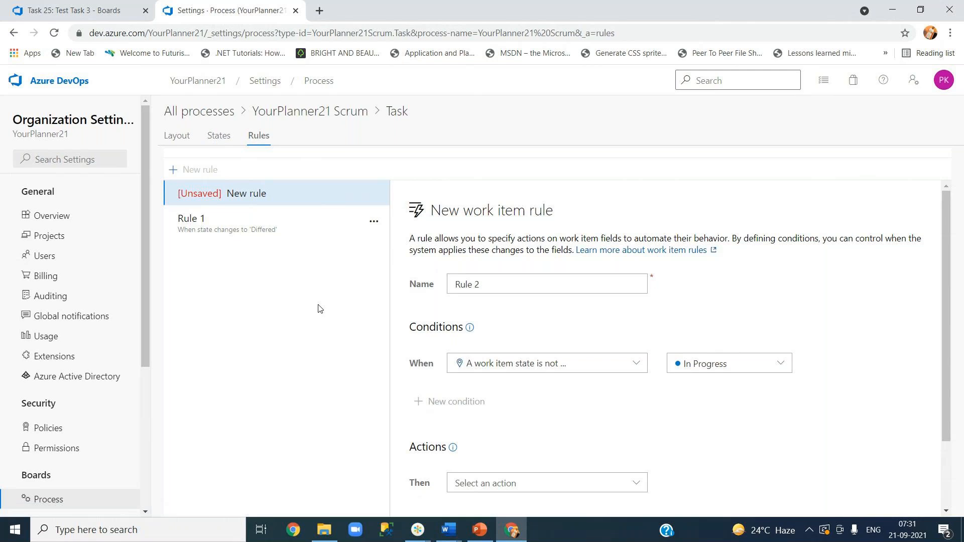
pyautogui.scroll(-2, 772, 404)
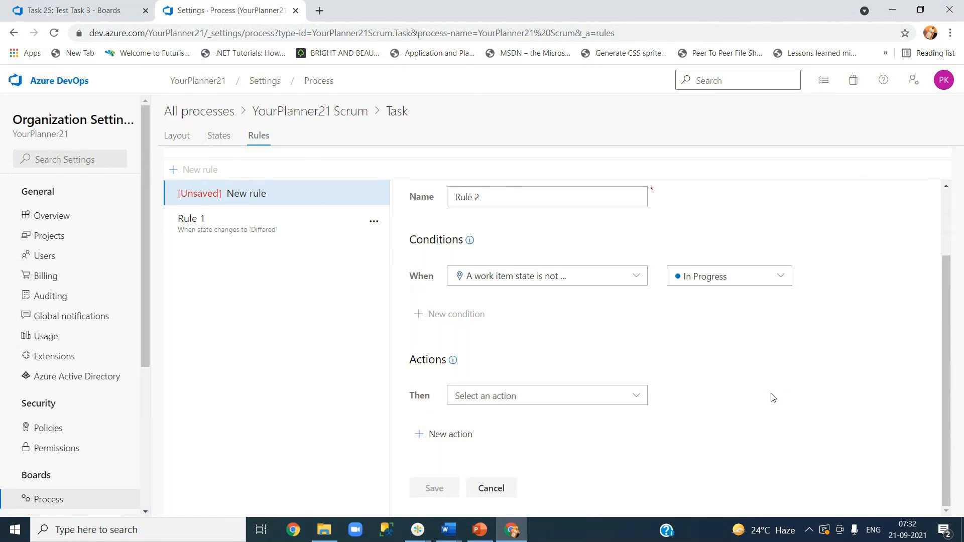
pyautogui.scroll(1, 772, 397)
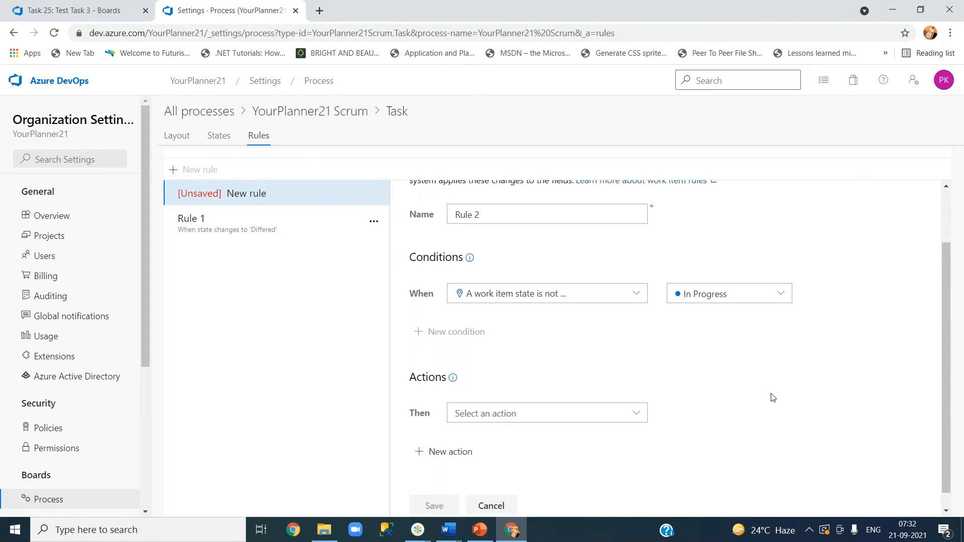
pyautogui.scroll(2, 773, 398)
pyautogui.click(180, 139)
pyautogui.click(542, 115)
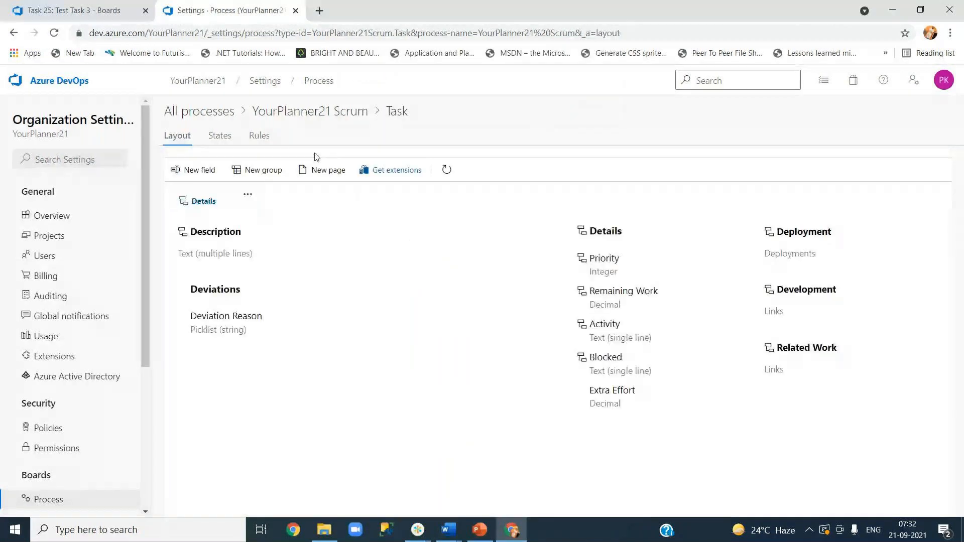
# Review the Task work item type's states and rules, and return to its layout
pyautogui.click(227, 142)
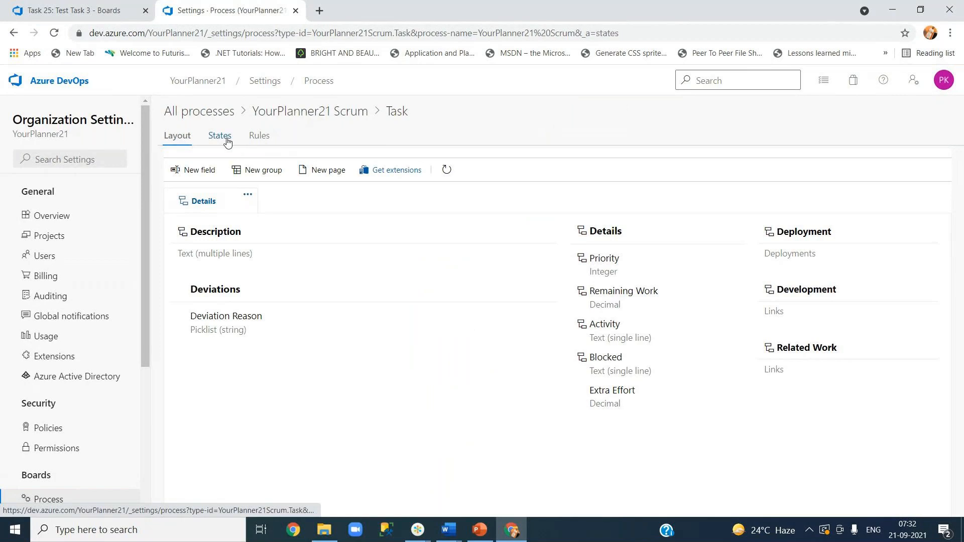
pyautogui.click(259, 139)
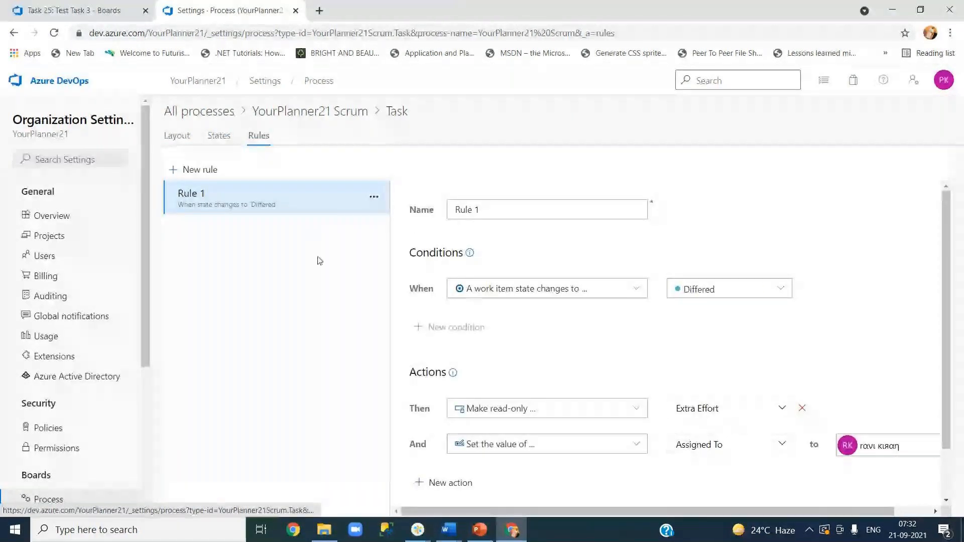
pyautogui.click(171, 137)
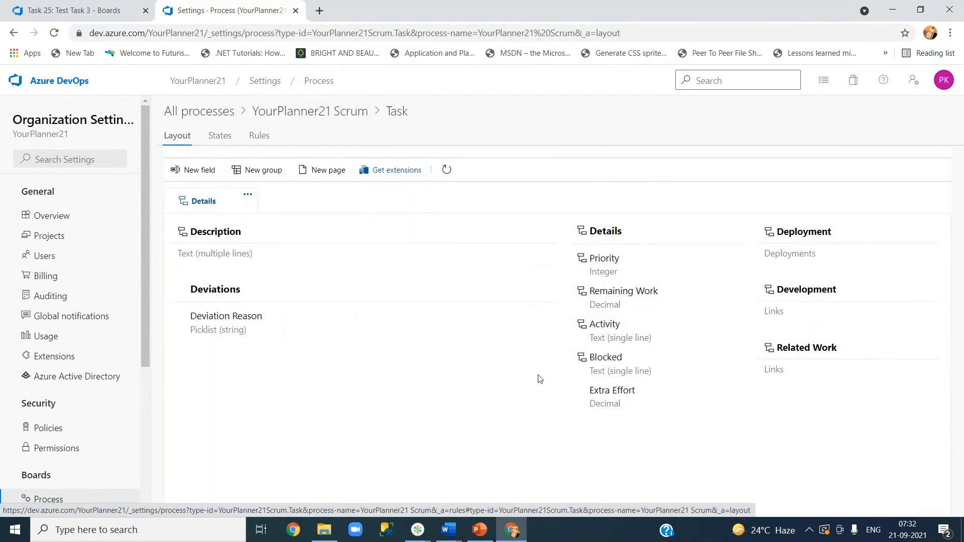
# Check the data types available for a new Task field and cancel without adding one
pyautogui.click(192, 170)
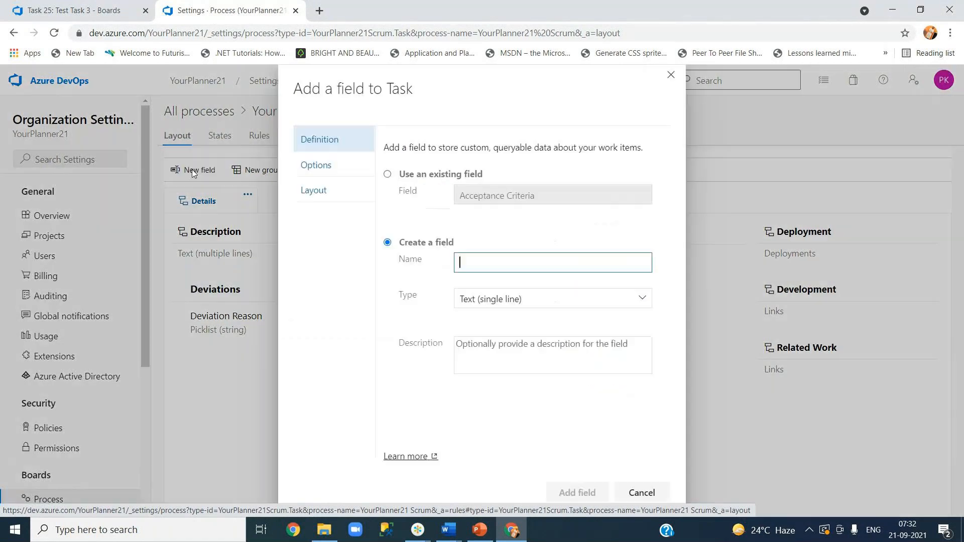
pyautogui.click(641, 301)
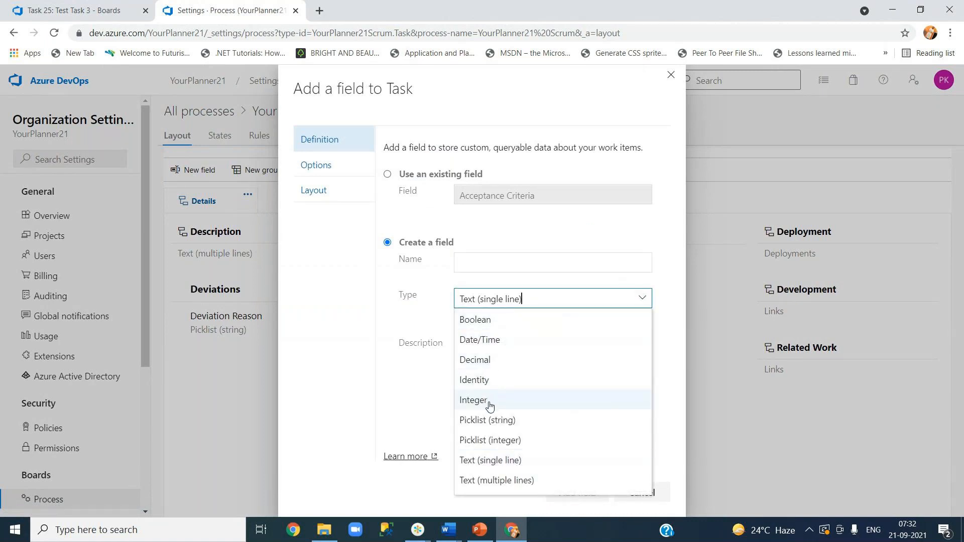
pyautogui.click(339, 394)
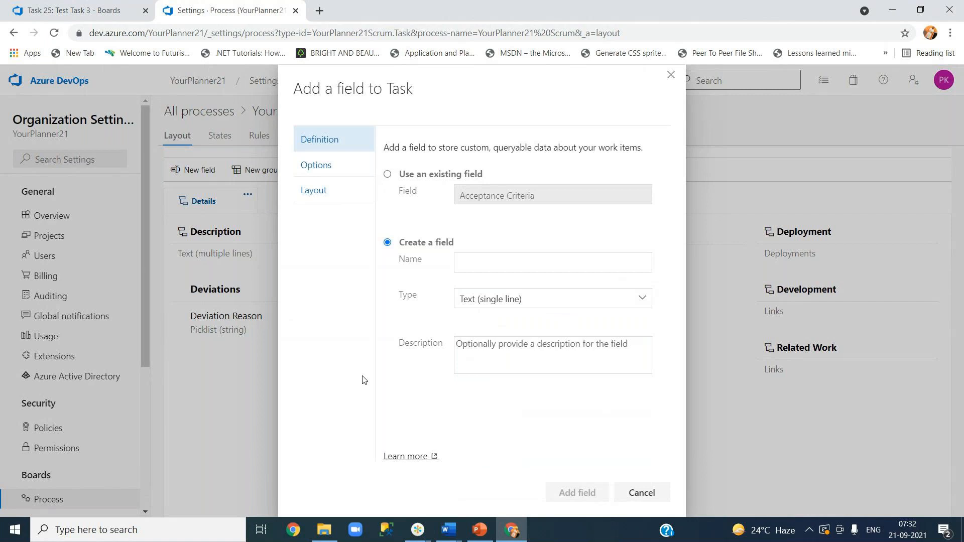
pyautogui.click(642, 495)
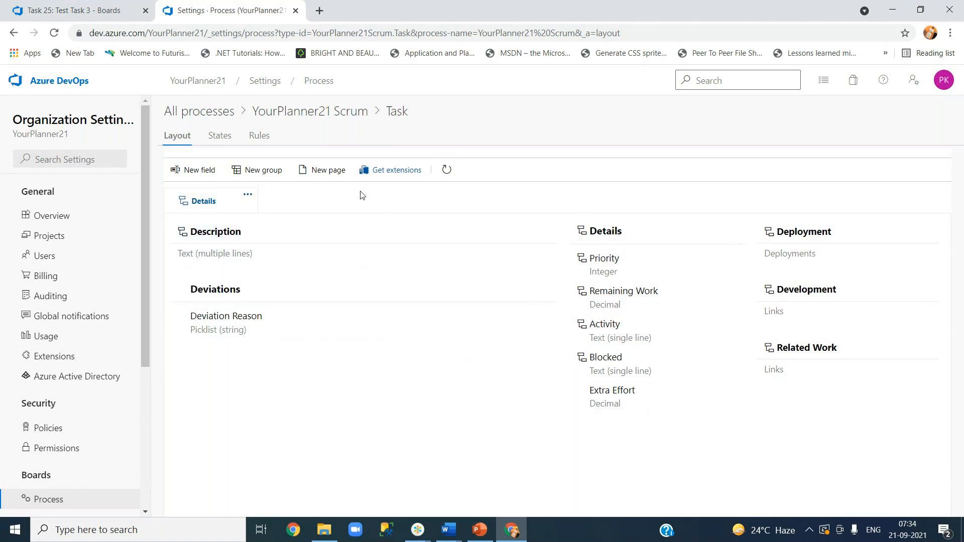
# Browse the Marketplace extensions for the work item form and filter them to Microsoft certification
pyautogui.click(396, 174)
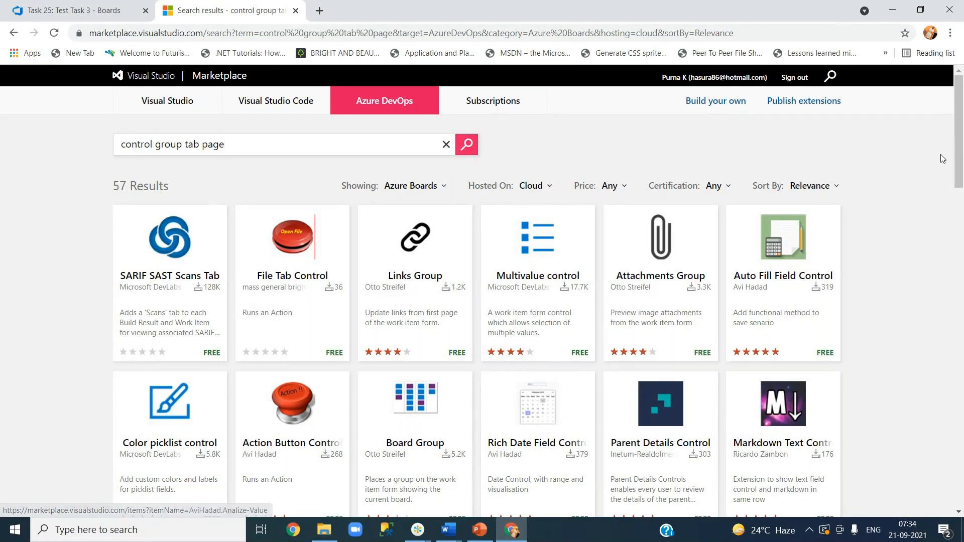
pyautogui.moveTo(959, 167); pyautogui.dragTo(959, 210)
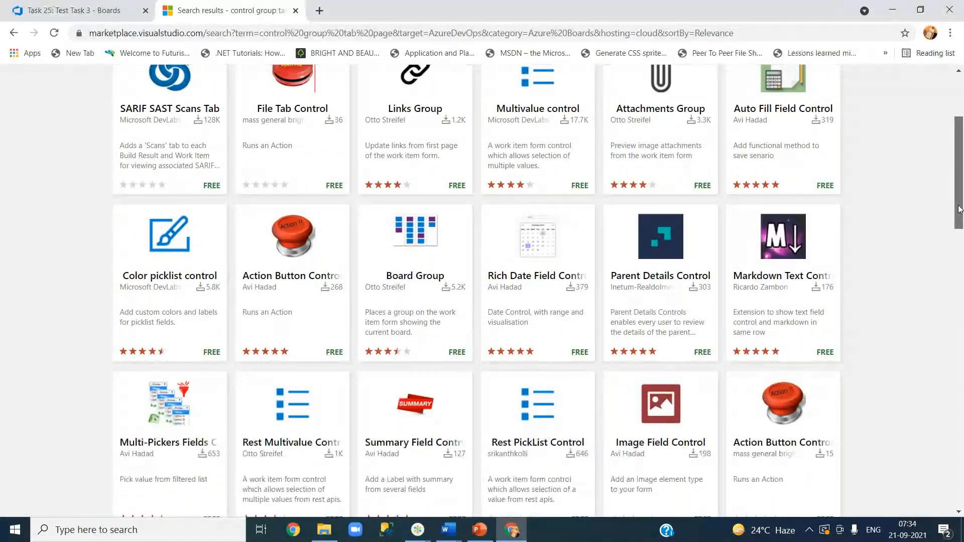
pyautogui.moveTo(959, 210); pyautogui.dragTo(947, 157)
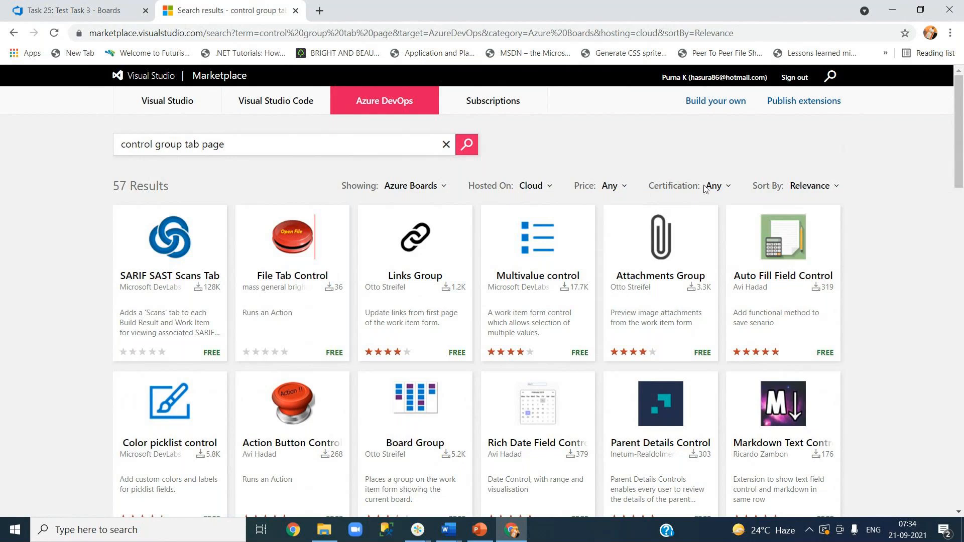
pyautogui.click(721, 187)
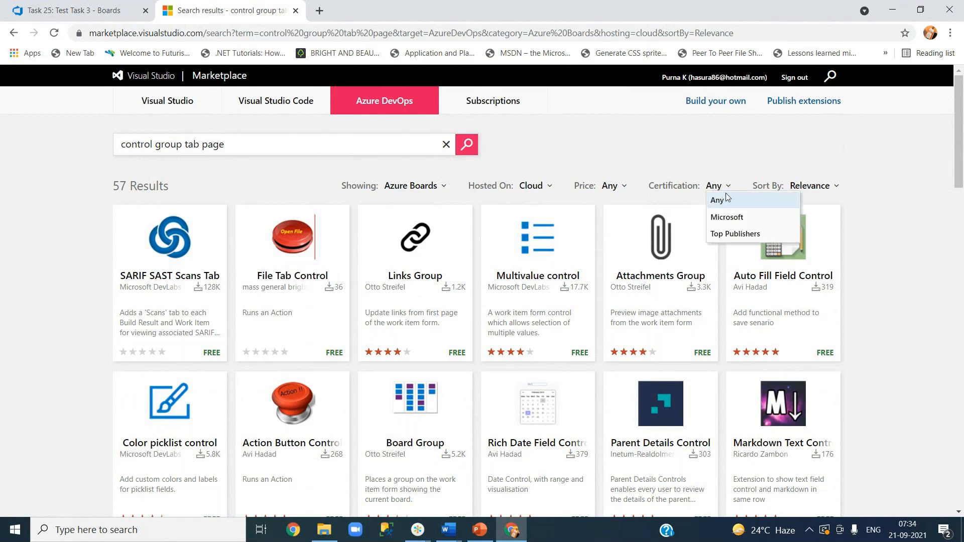
pyautogui.click(731, 223)
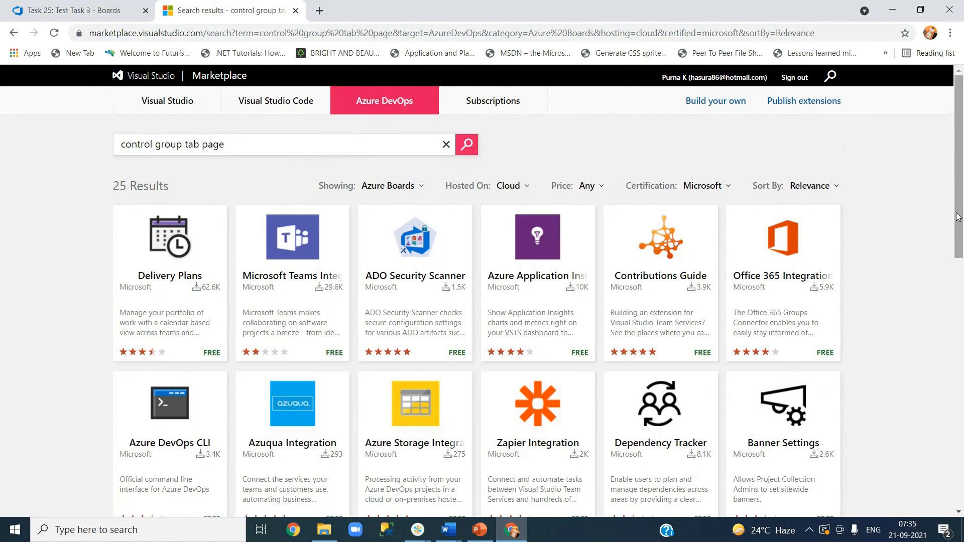
# Browse the Microsoft-certified extension results and reset the certification filter to Any
pyautogui.moveTo(958, 216)
pyautogui.mouseDown()
pyautogui.moveTo(959, 268)
pyautogui.moveTo(959, 213)
pyautogui.mouseUp()
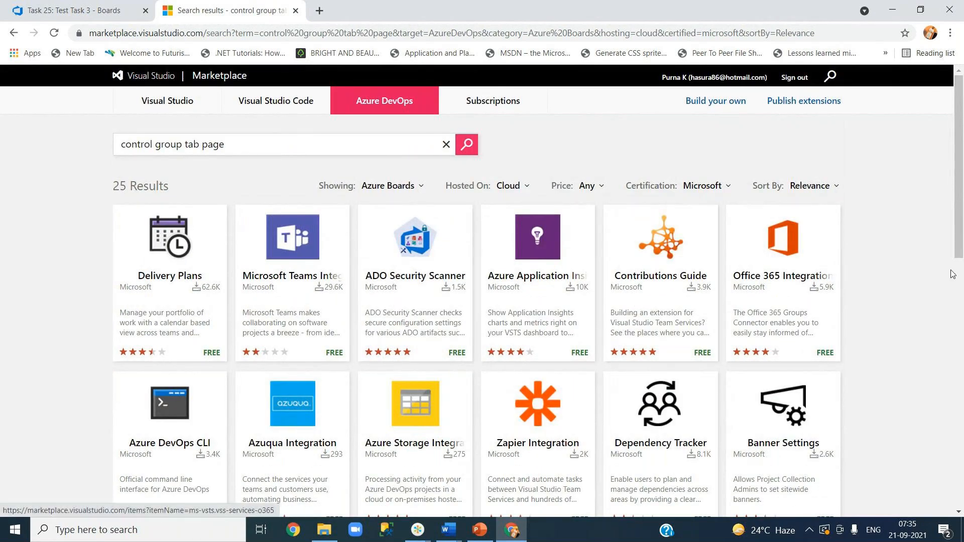
pyautogui.moveTo(954, 226); pyautogui.dragTo(960, 325)
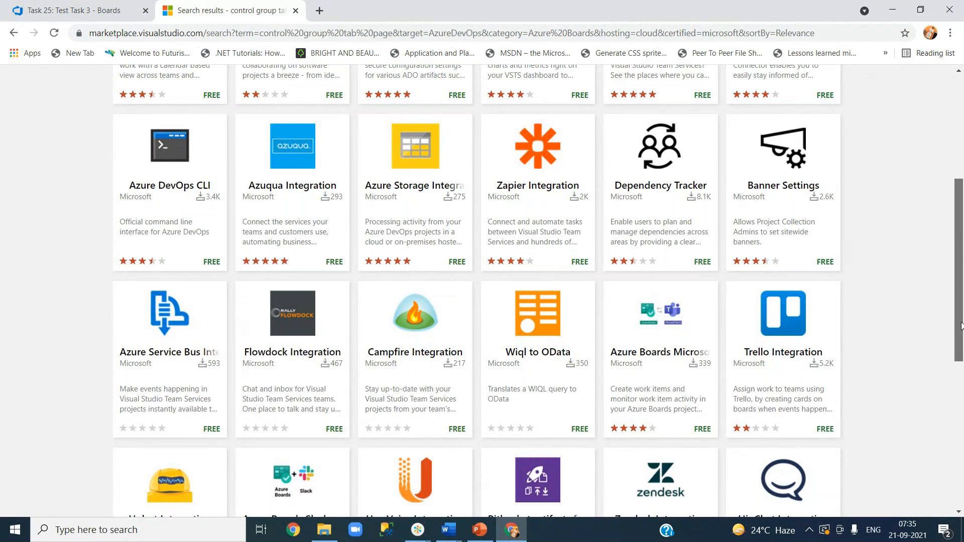
pyautogui.moveTo(961, 325); pyautogui.dragTo(959, 209)
pyautogui.click(703, 173)
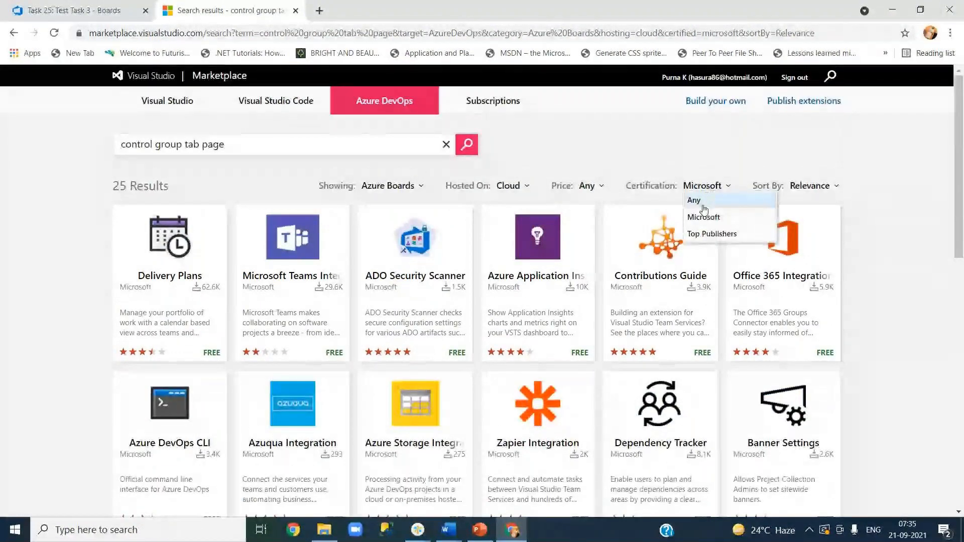
pyautogui.click(705, 216)
pyautogui.click(710, 187)
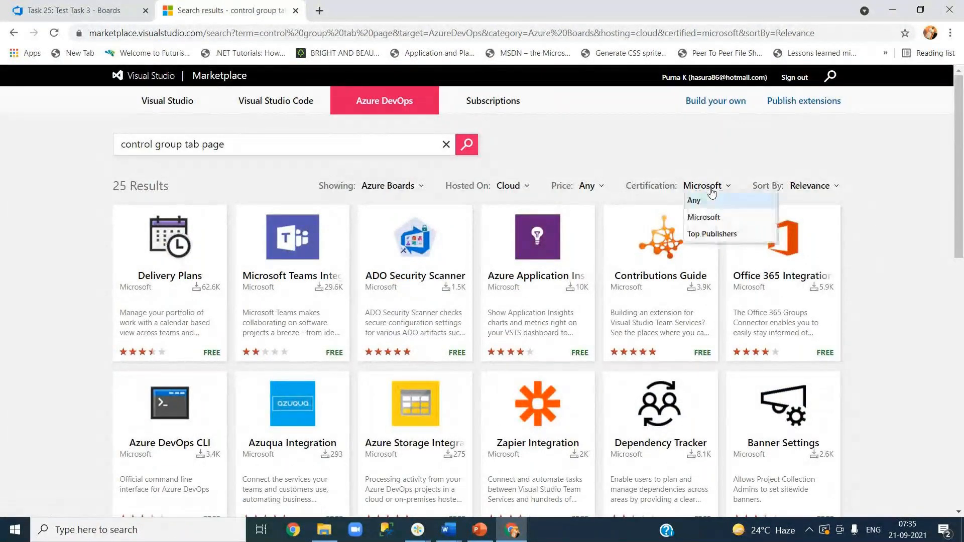
pyautogui.click(707, 201)
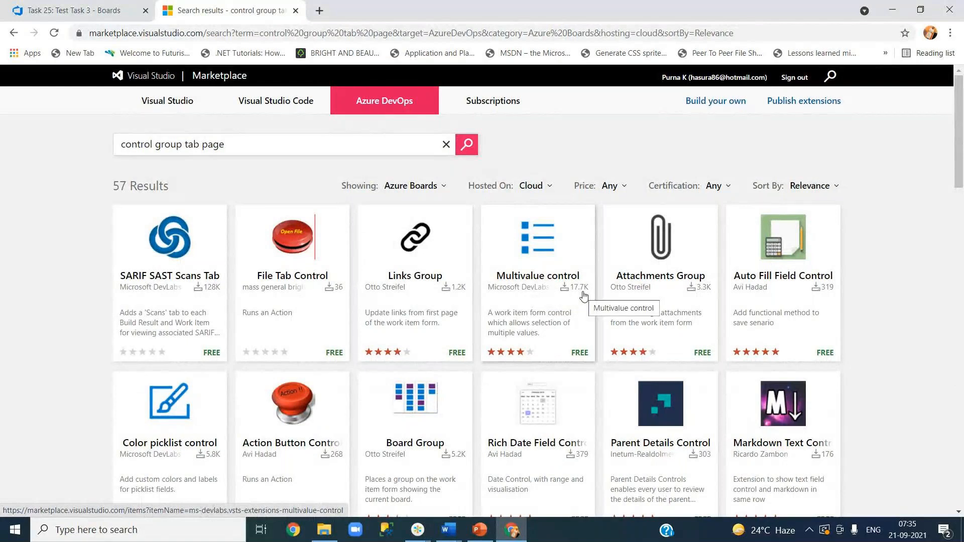
# Open the Multivalue control extension by Microsoft DevLabs and review its overview
pyautogui.click(529, 317)
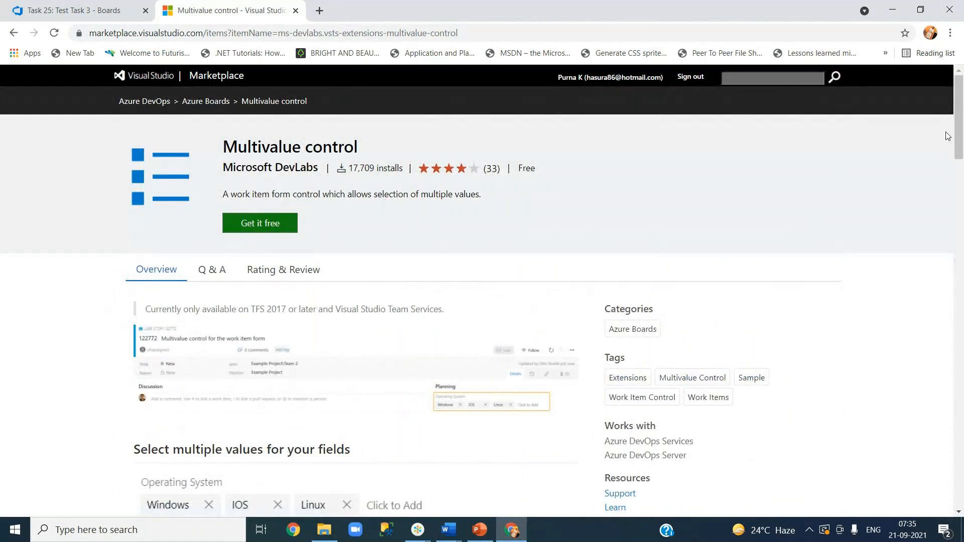
pyautogui.moveTo(959, 140); pyautogui.dragTo(962, 211)
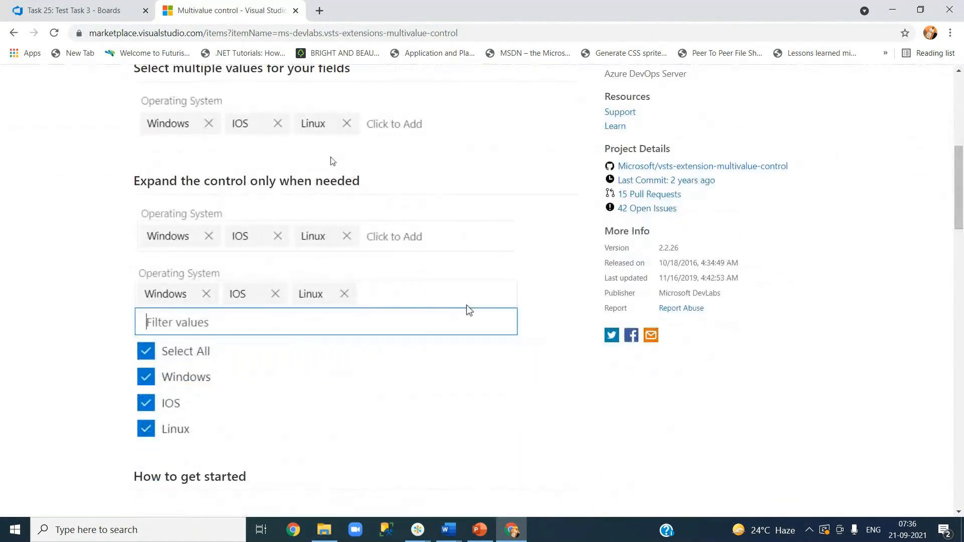
pyautogui.moveTo(952, 178); pyautogui.dragTo(942, 100)
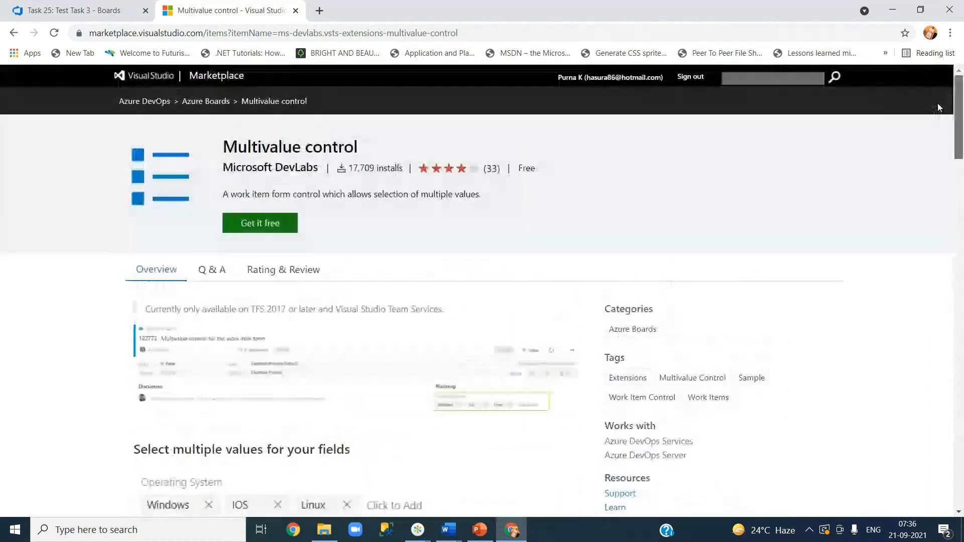
# Get the free Multivalue control extension and install it in the YourPlanner21 organization
pyautogui.click(266, 222)
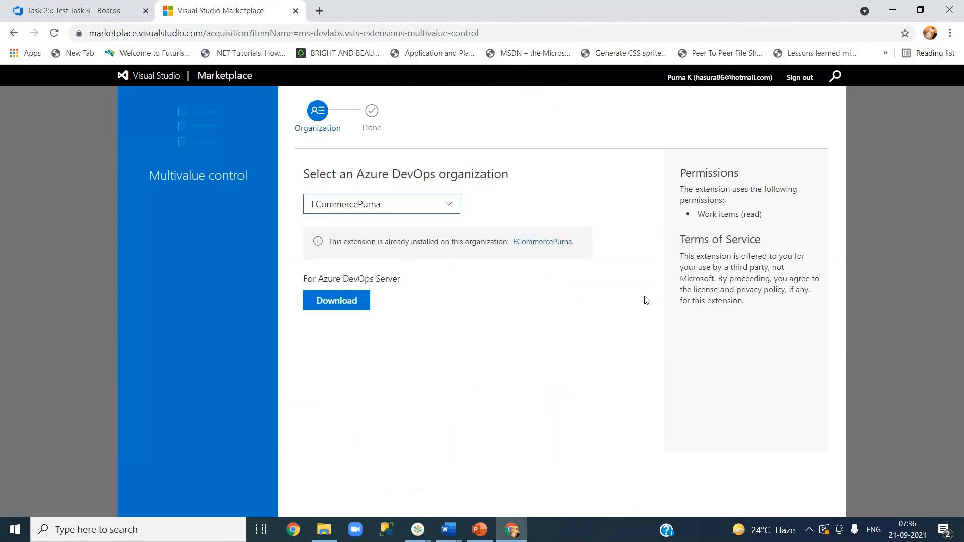
pyautogui.click(442, 208)
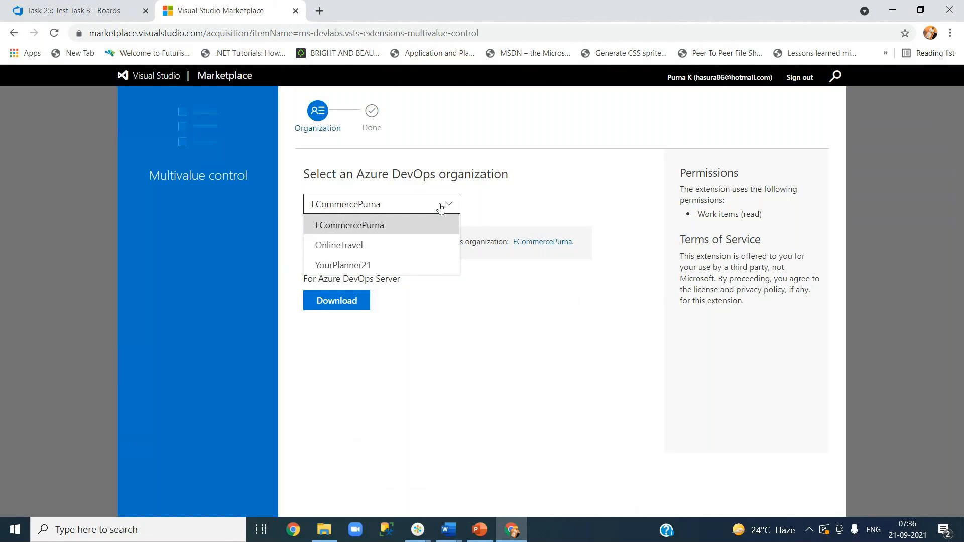
pyautogui.click(410, 271)
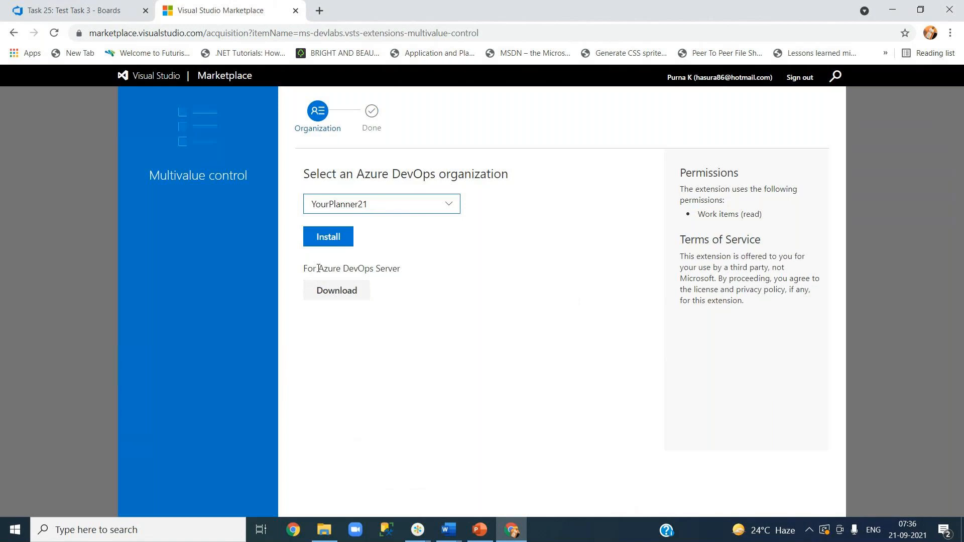
pyautogui.moveTo(318, 268); pyautogui.dragTo(396, 269)
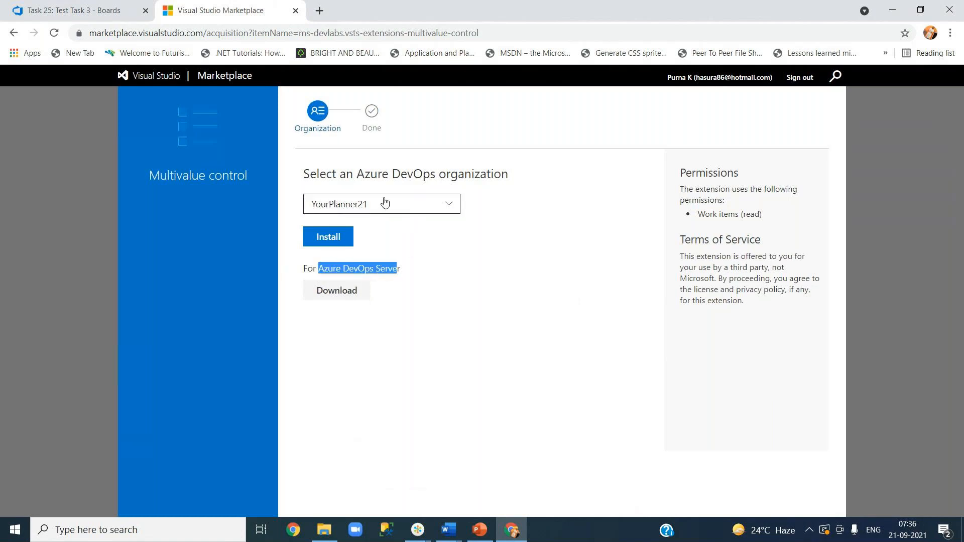
pyautogui.click(355, 270)
pyautogui.moveTo(319, 269); pyautogui.dragTo(398, 269)
pyautogui.click(455, 285)
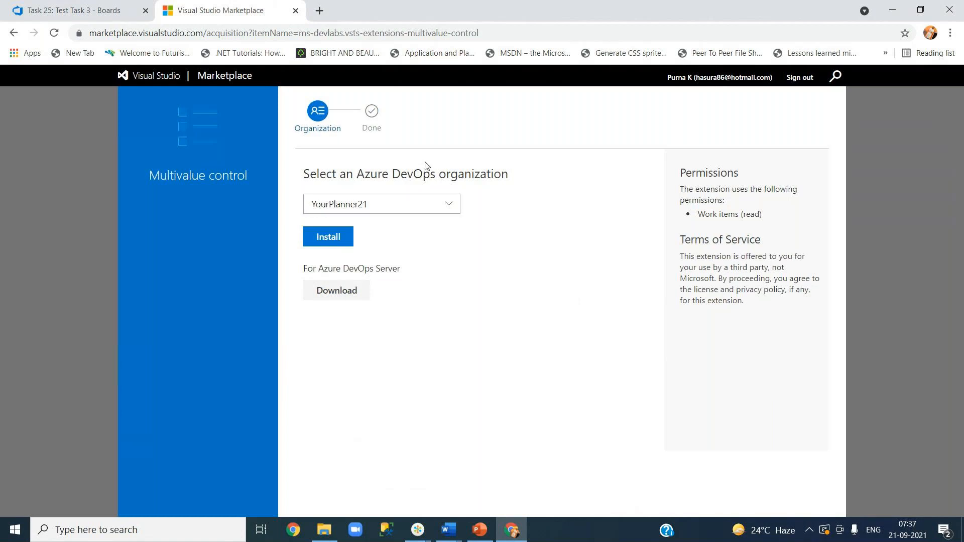
pyautogui.click(343, 241)
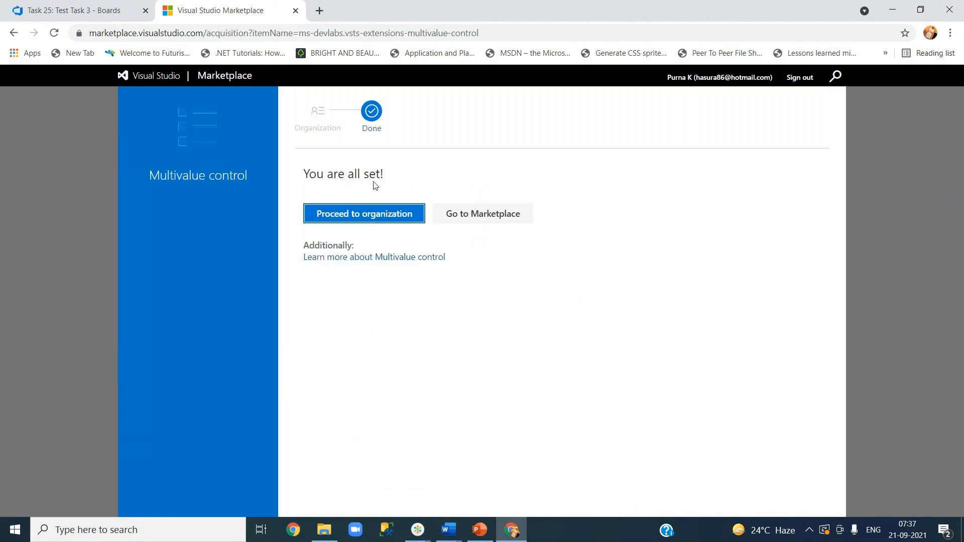
# Proceed to the organization and open Test Task 3 from the OnlineReservationSystem project's work items
pyautogui.click(390, 221)
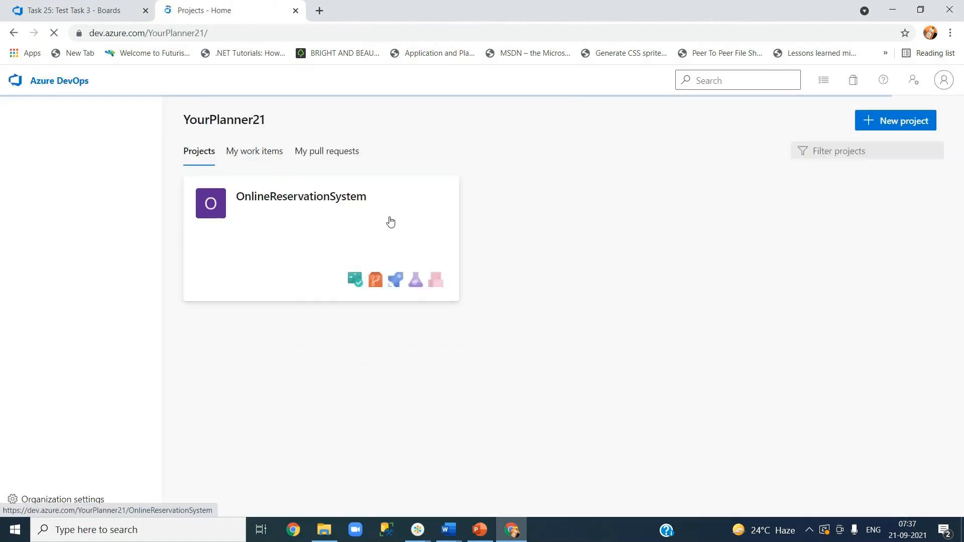
pyautogui.click(290, 205)
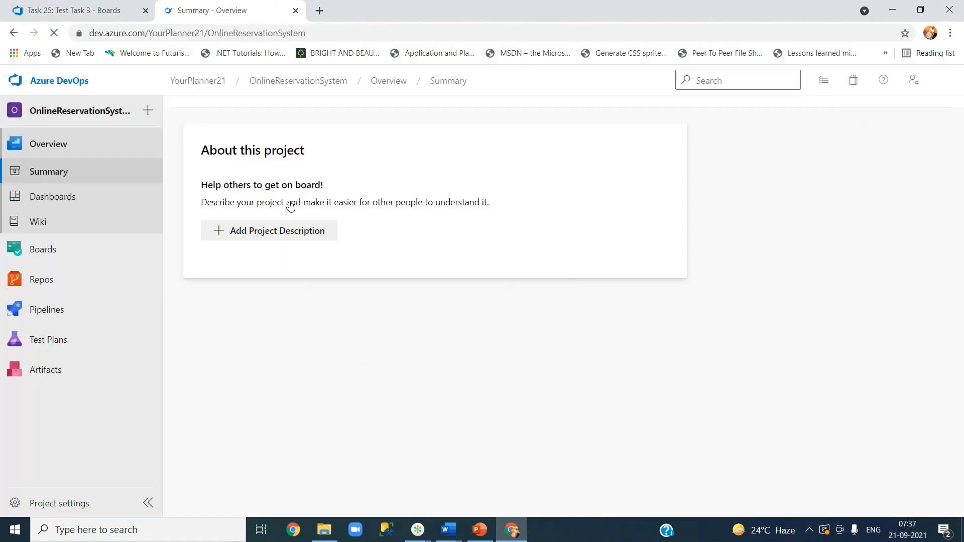
pyautogui.moveTo(82, 263)
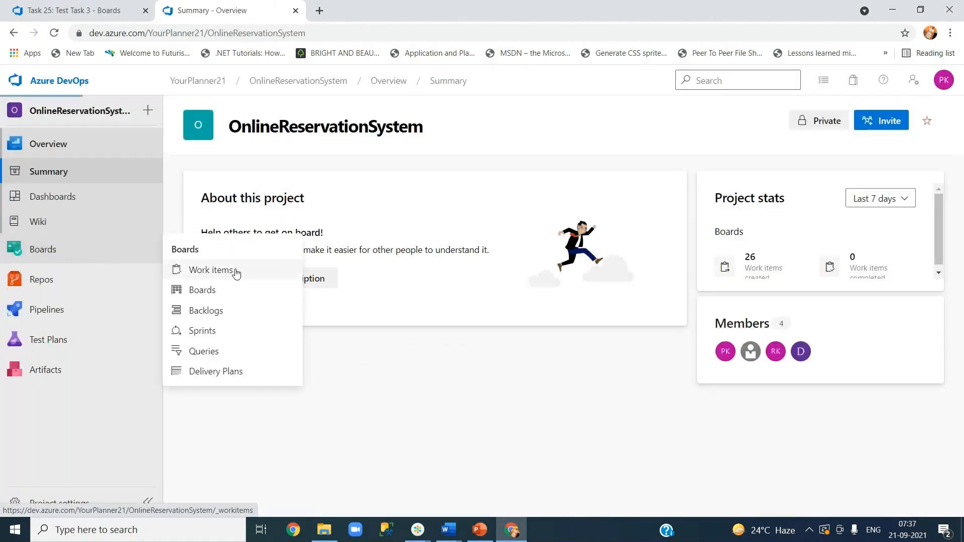
pyautogui.click(235, 270)
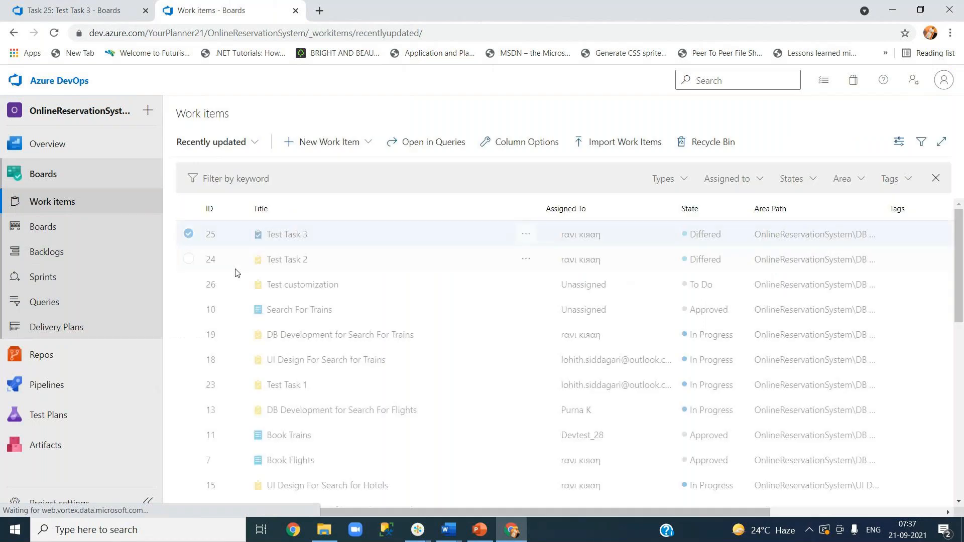
pyautogui.click(285, 235)
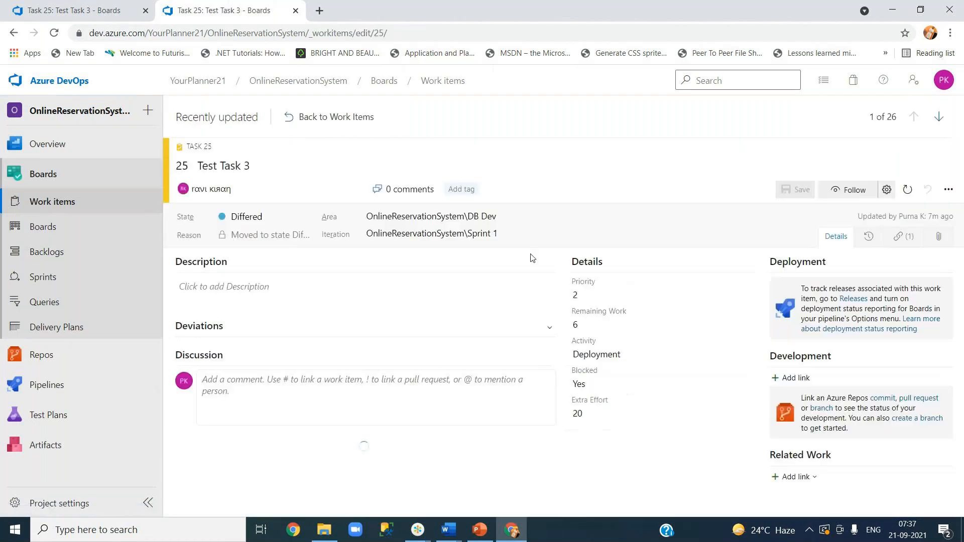
# Open the customization layout of the Task work item type from Test Task 3
pyautogui.click(948, 190)
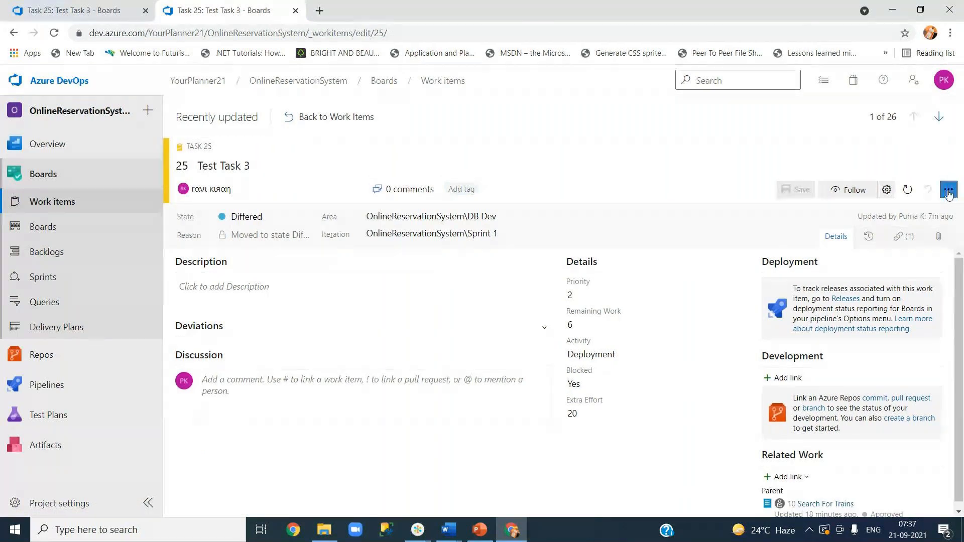
pyautogui.click(889, 294)
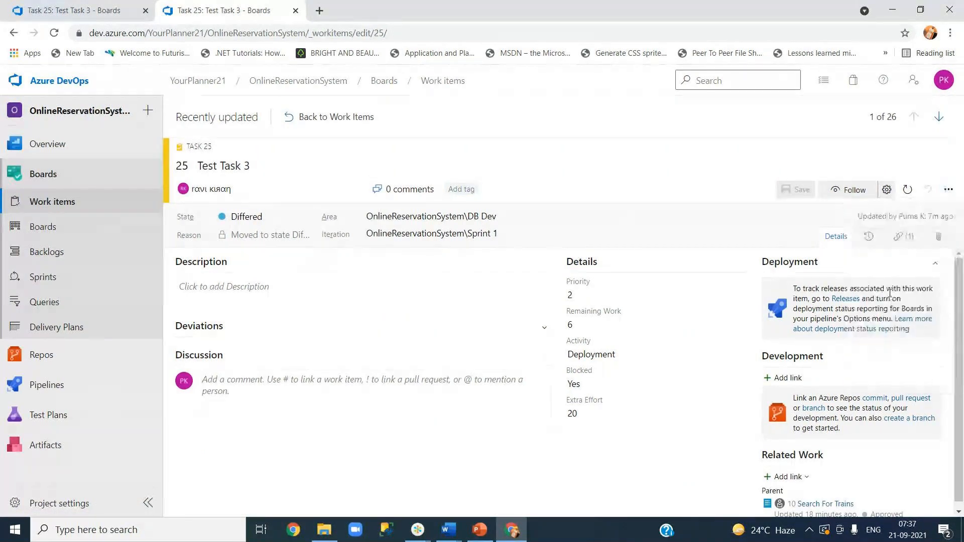
pyautogui.click(947, 190)
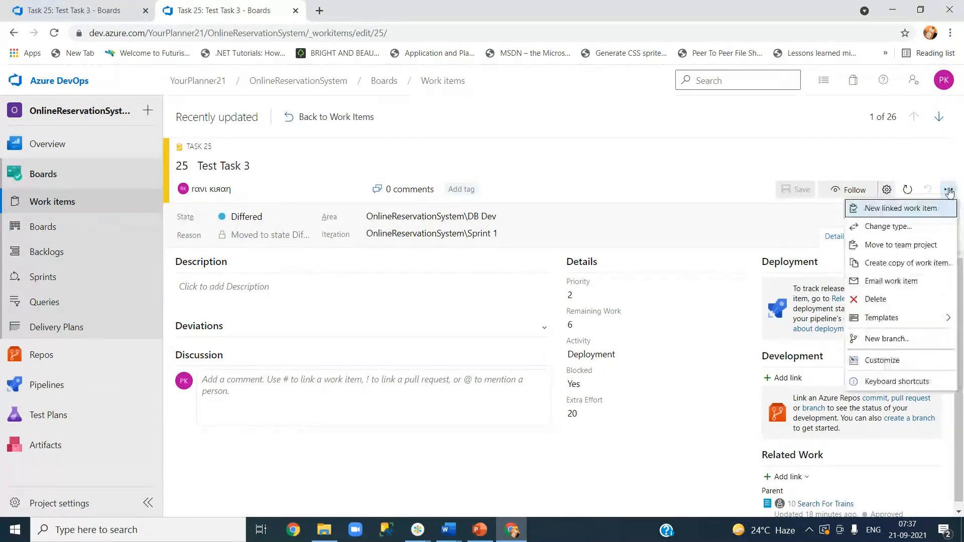
pyautogui.click(889, 363)
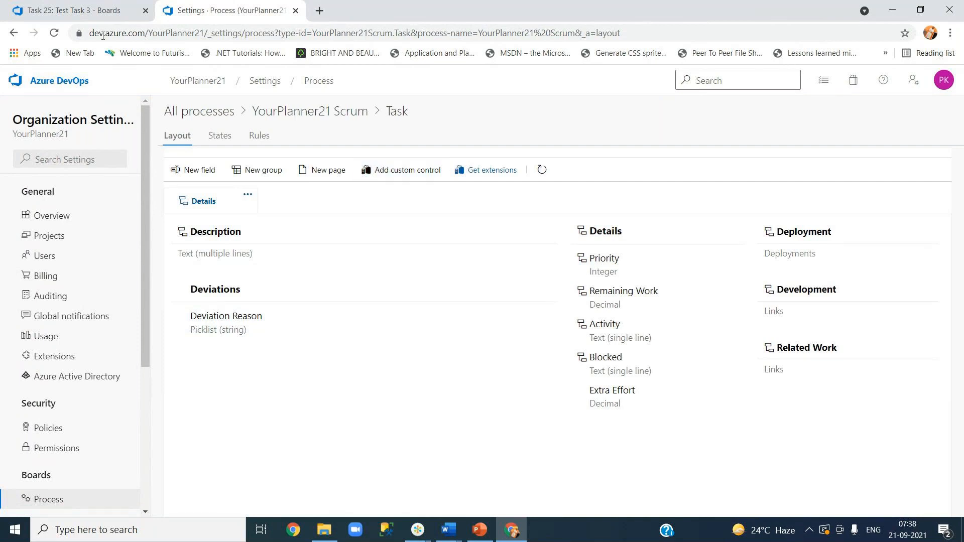
# Add the Multivalue control to the Task layout as a custom control bound to the Activity field, with the value Wind
pyautogui.click(398, 175)
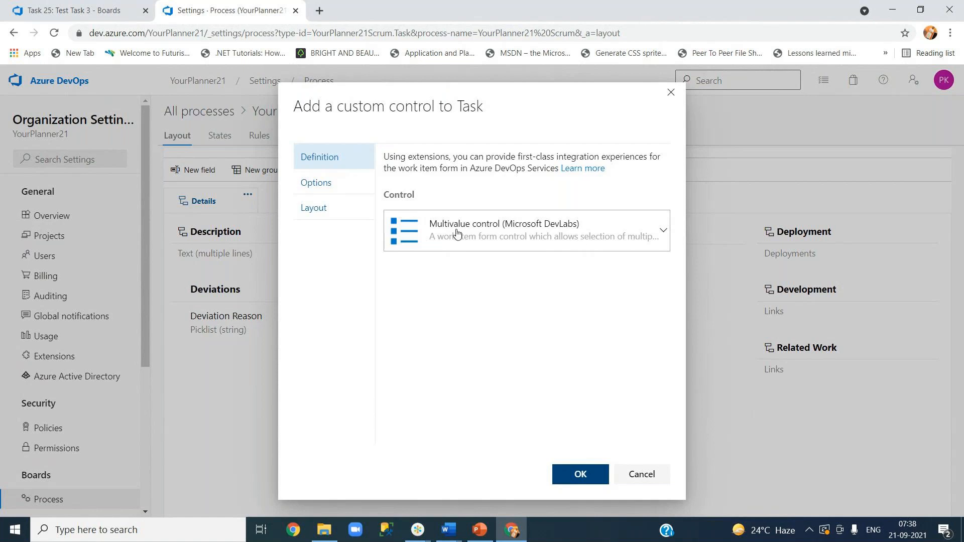
pyautogui.click(652, 232)
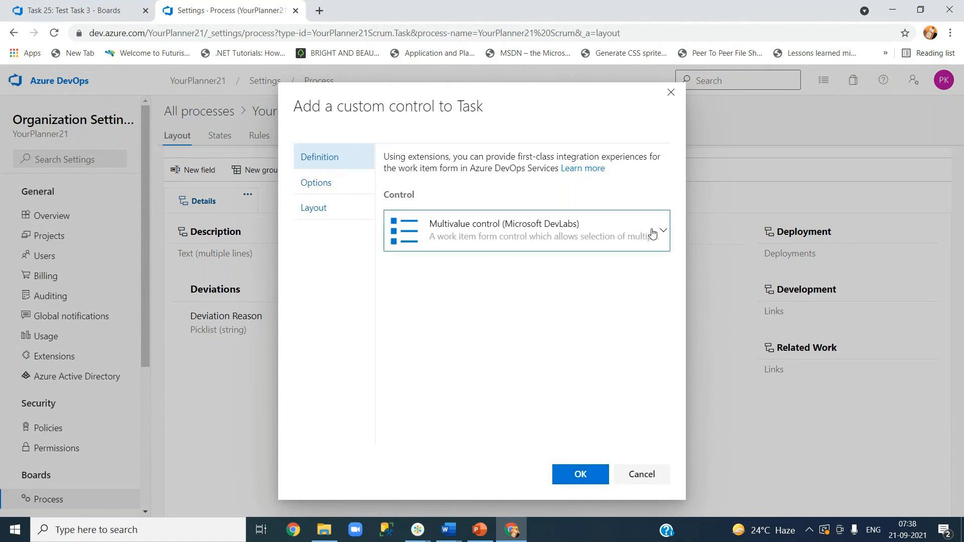
pyautogui.click(527, 272)
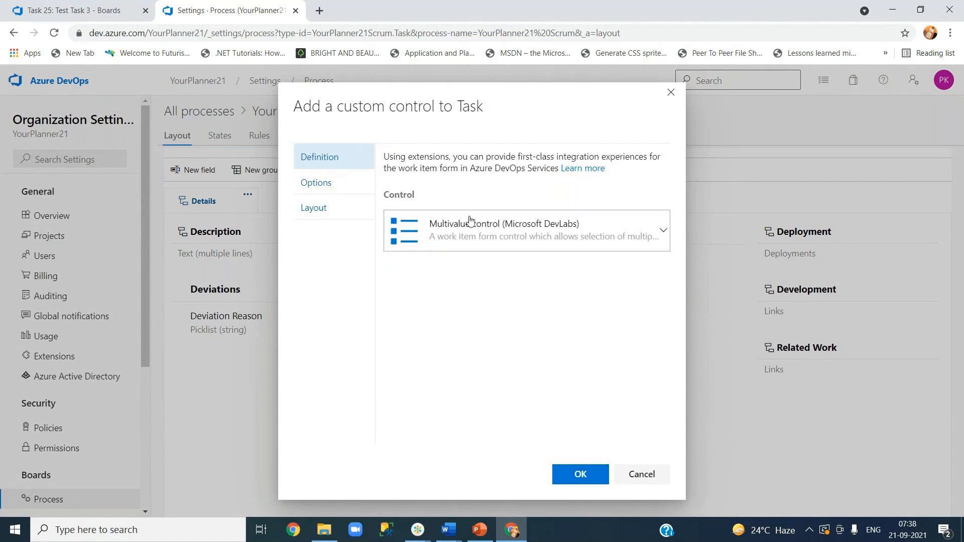
pyautogui.click(311, 188)
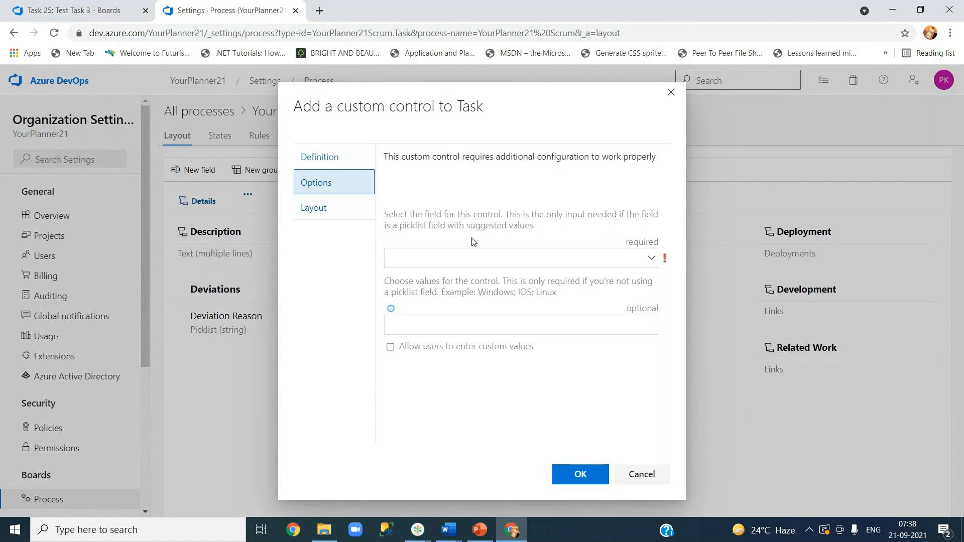
pyautogui.click(647, 259)
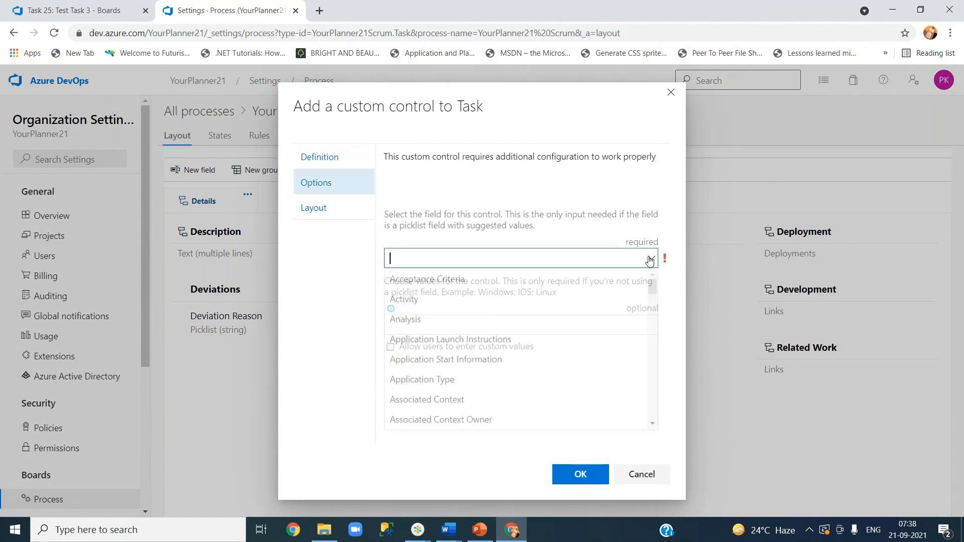
pyautogui.click(442, 299)
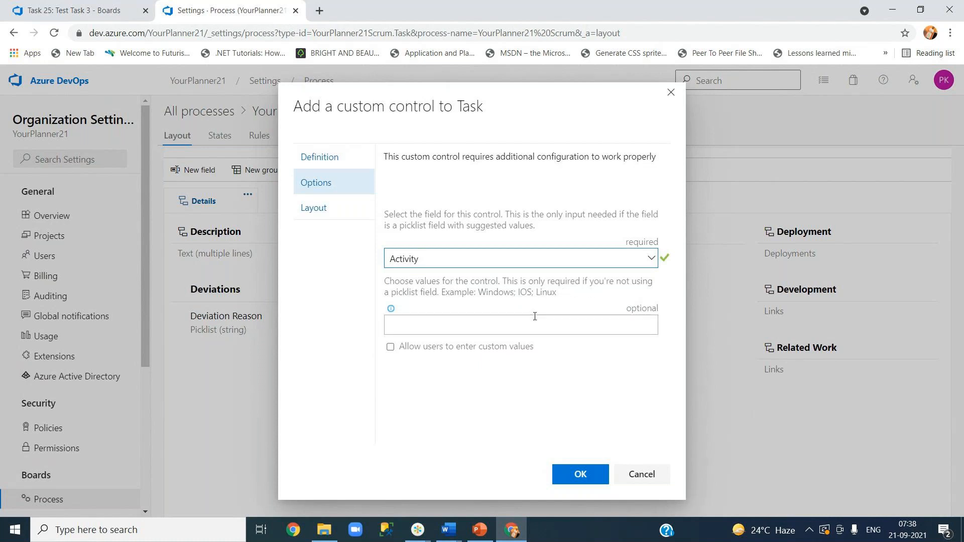
pyautogui.click(508, 327)
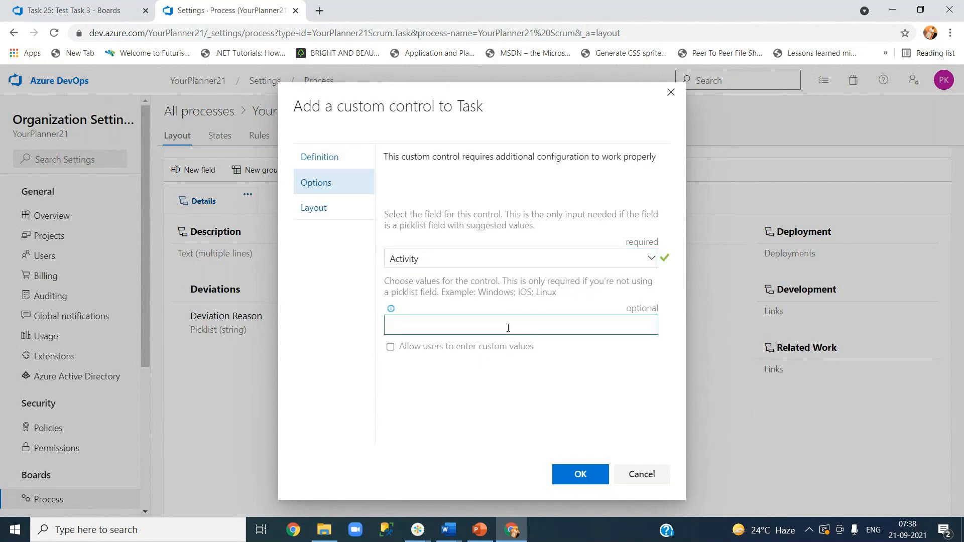
pyautogui.write('Wind')
pyautogui.click(391, 347)
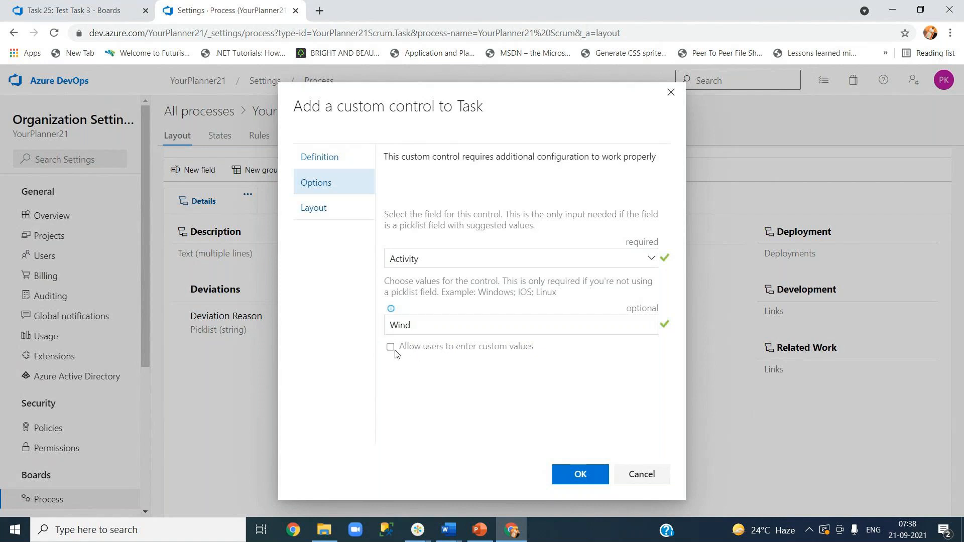
pyautogui.click(557, 471)
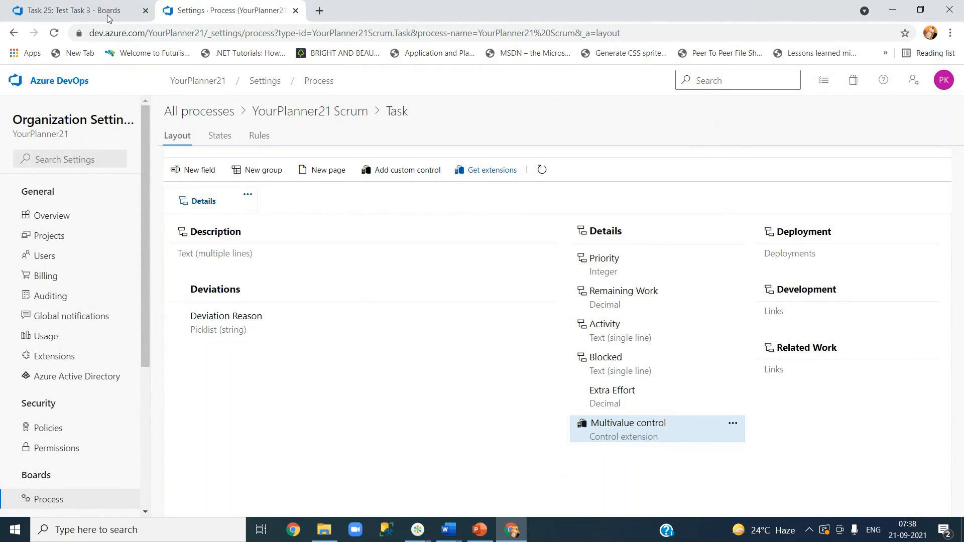
# Switch back to the work items, open Test Task 2 and expand the value list of its multivalue Activity control
pyautogui.click(78, 14)
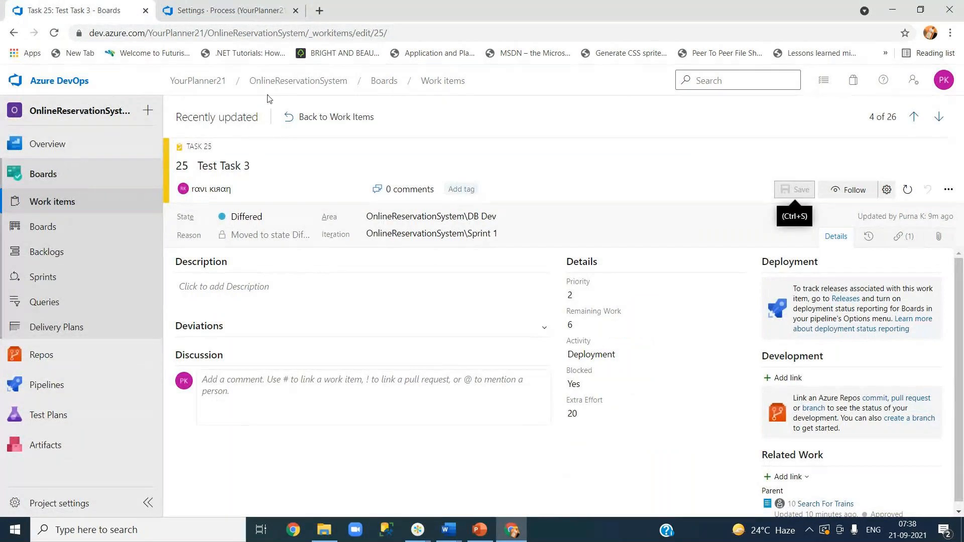
pyautogui.click(445, 86)
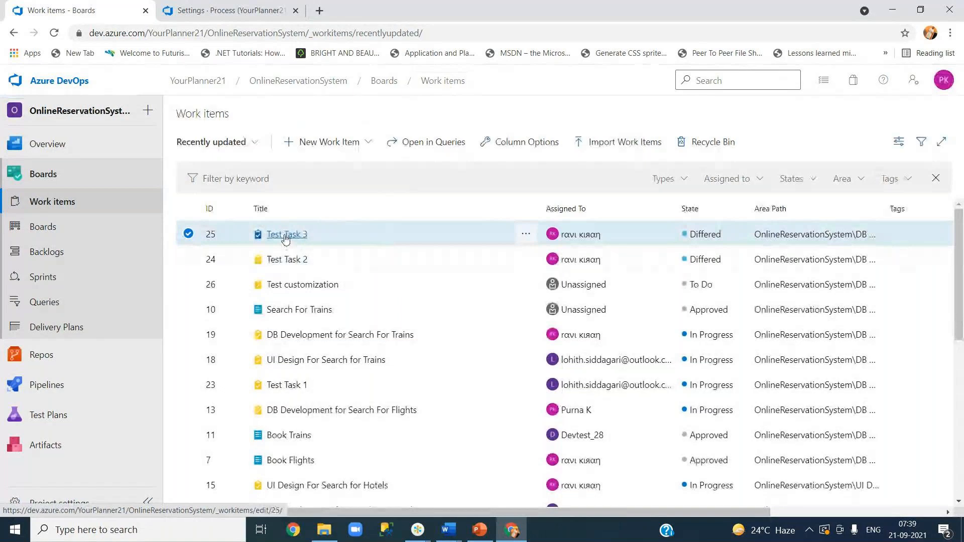
pyautogui.click(289, 260)
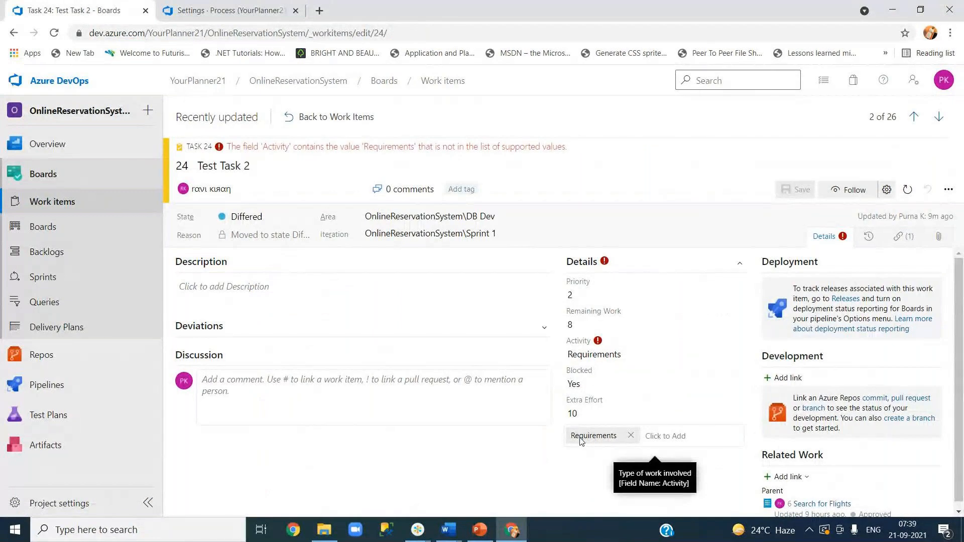
pyautogui.scroll(-1, 592, 447)
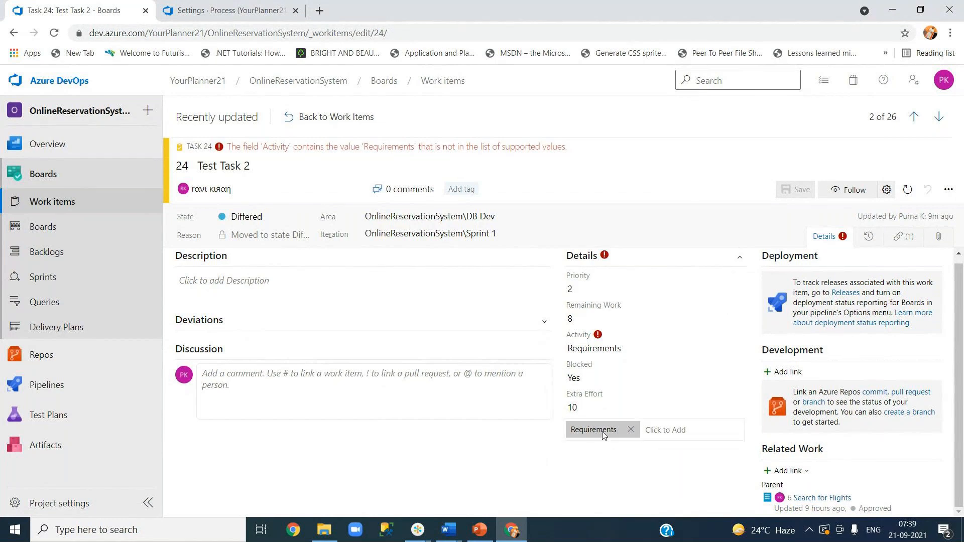
pyautogui.click(676, 431)
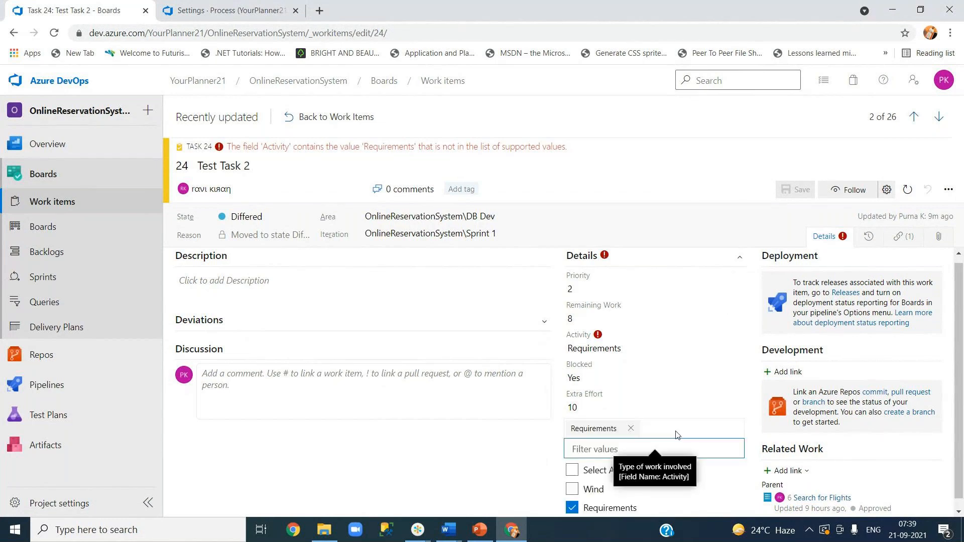
# Try adding Wind alongside Requirements as an Activity value in the multivalue control of Test Task 2
pyautogui.click(959, 336)
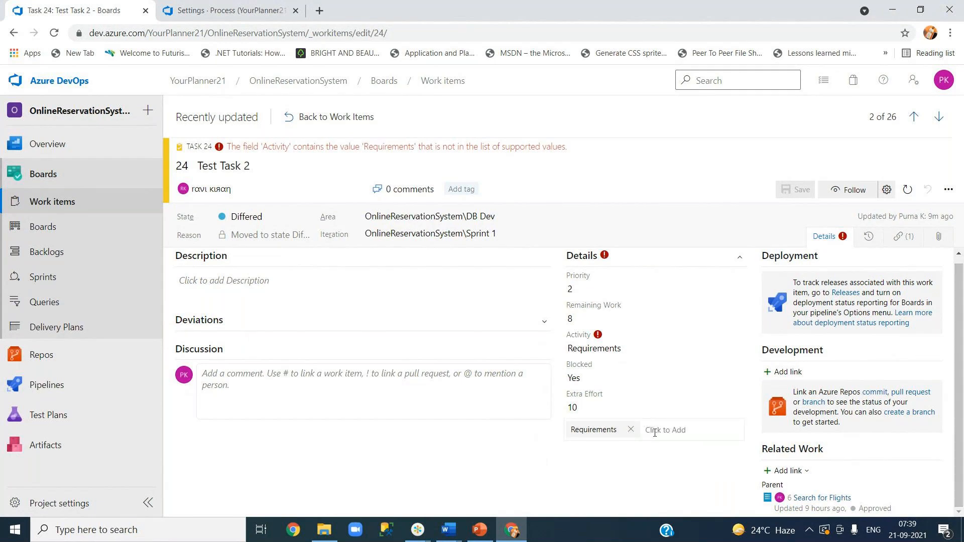
pyautogui.click(654, 432)
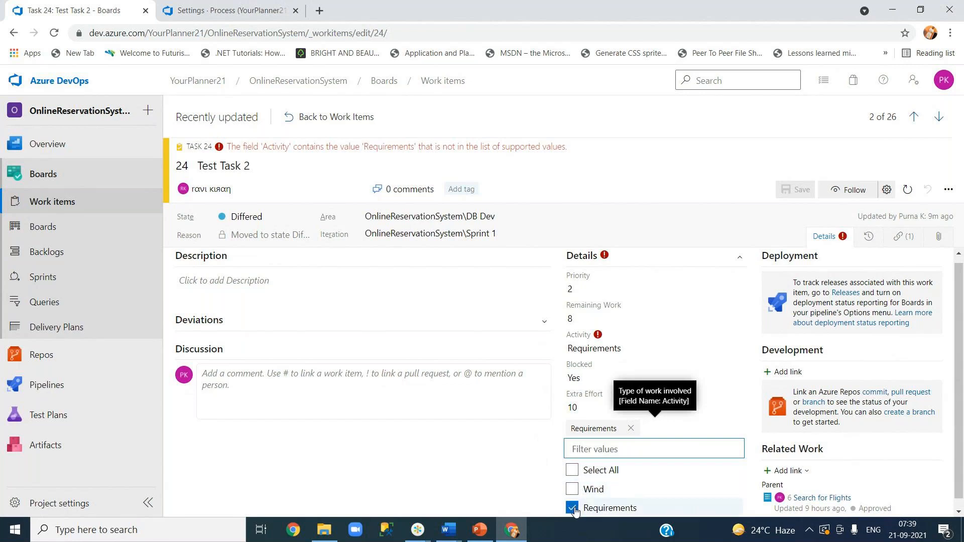
pyautogui.click(572, 490)
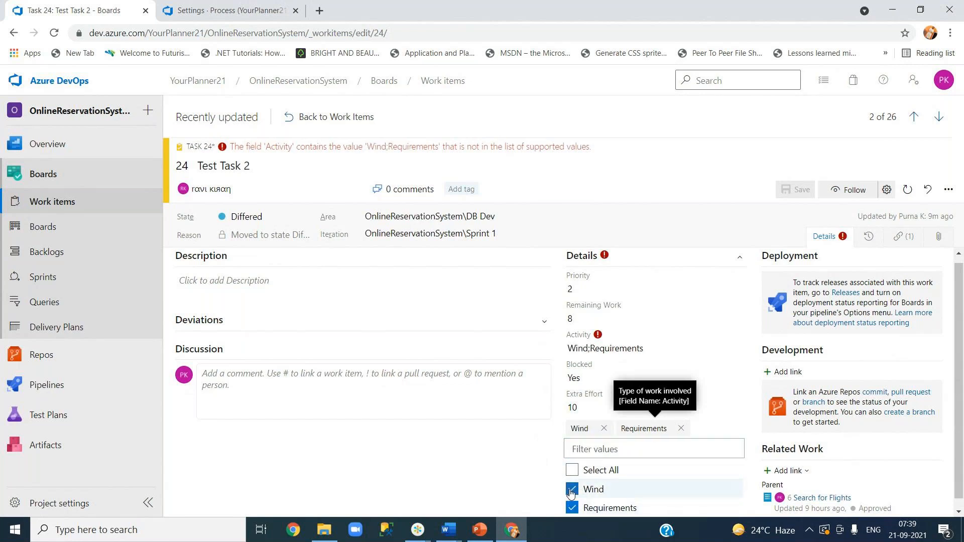
pyautogui.click(533, 471)
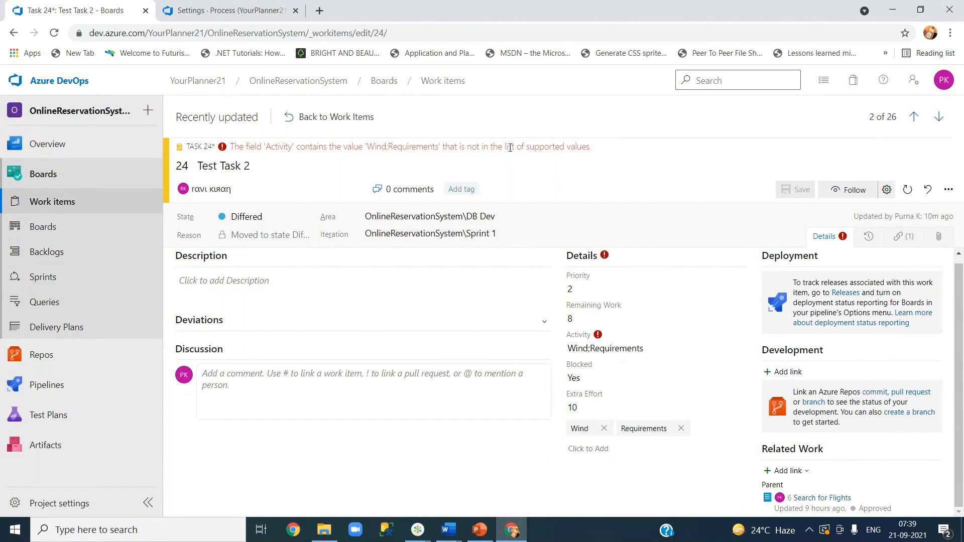
# Remove Requirements from the Activity multivalue control and try Wind as the only selected value
pyautogui.click(681, 428)
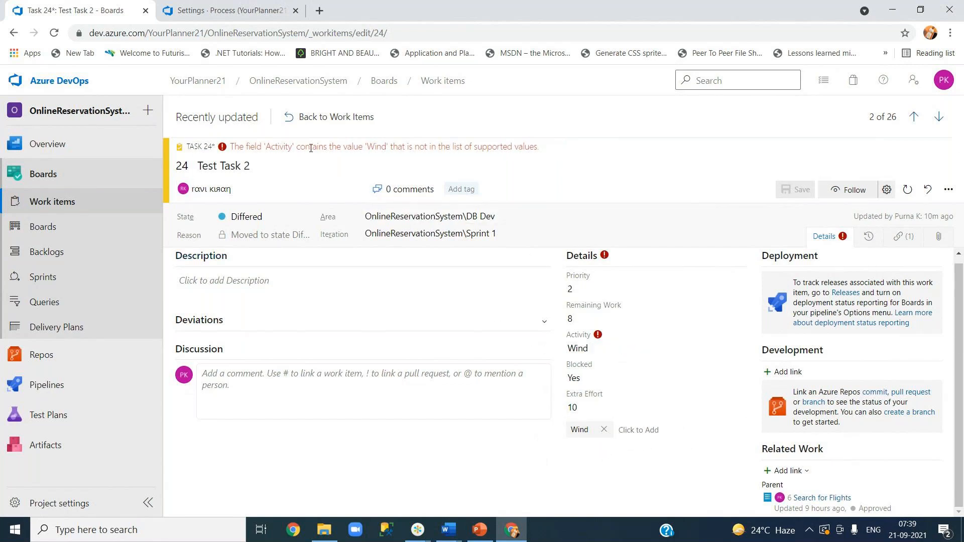
pyautogui.click(604, 431)
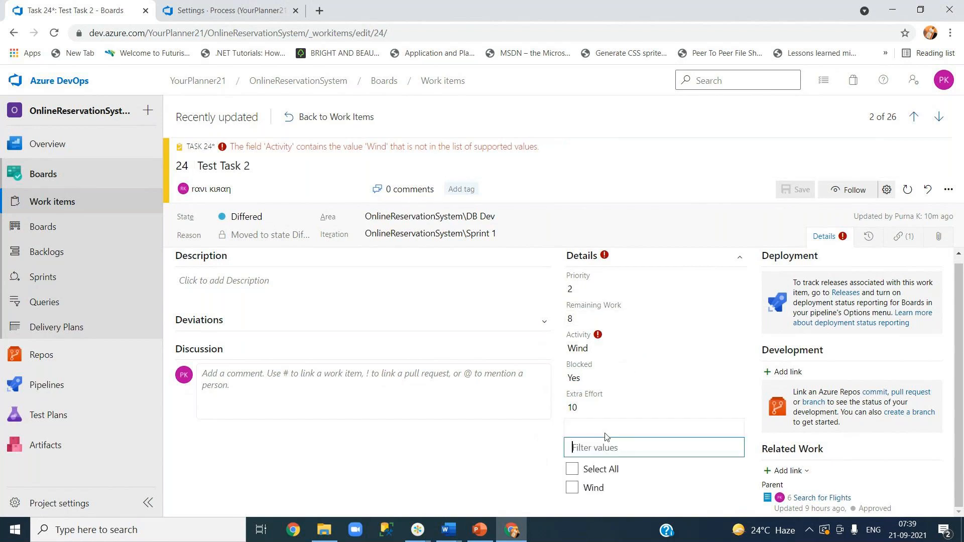
pyautogui.click(571, 489)
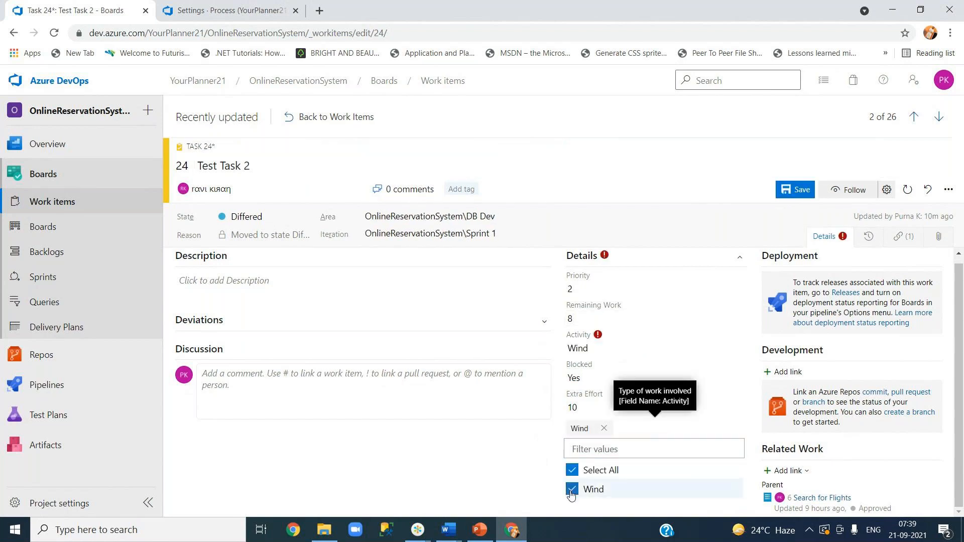
pyautogui.click(532, 468)
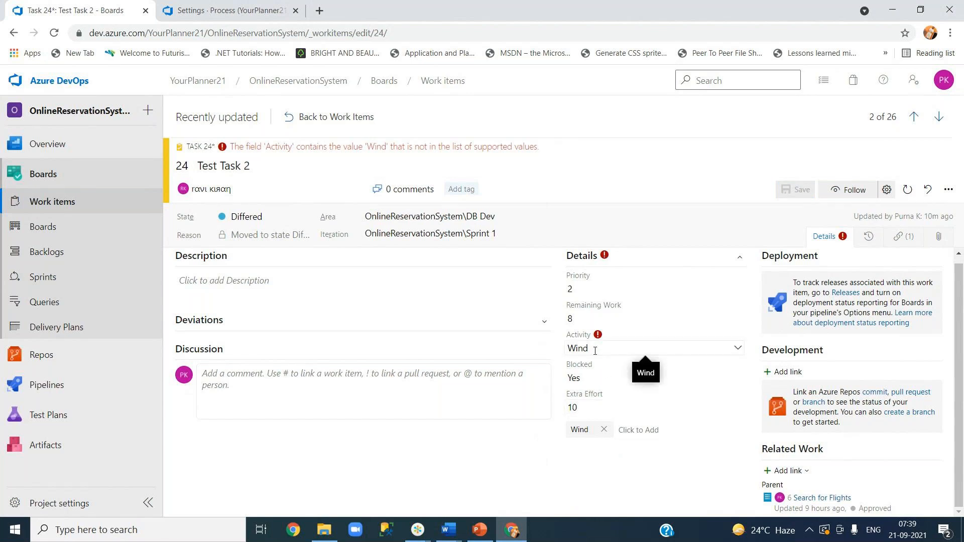
# Check the Activity field's value list, and clear and reselect Wind in the multivalue control
pyautogui.click(734, 351)
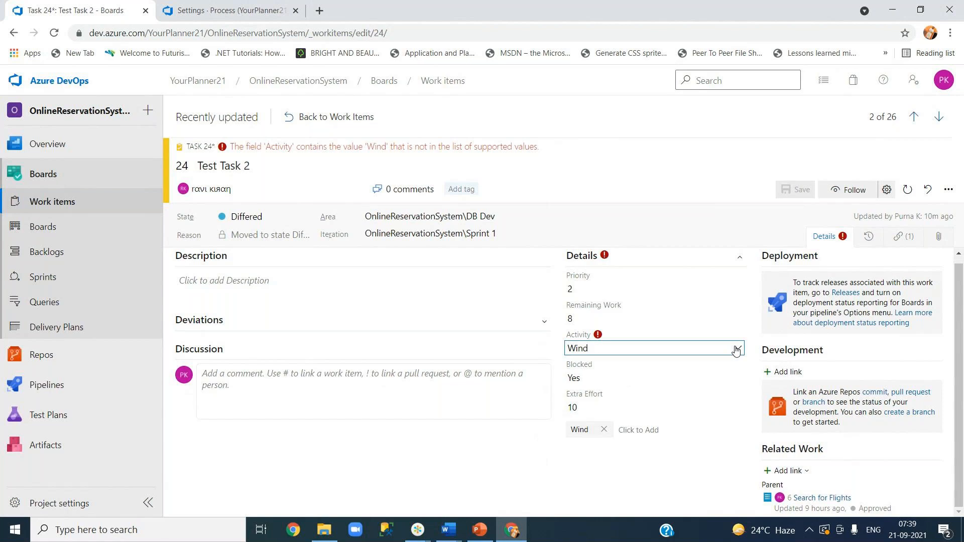
pyautogui.click(604, 429)
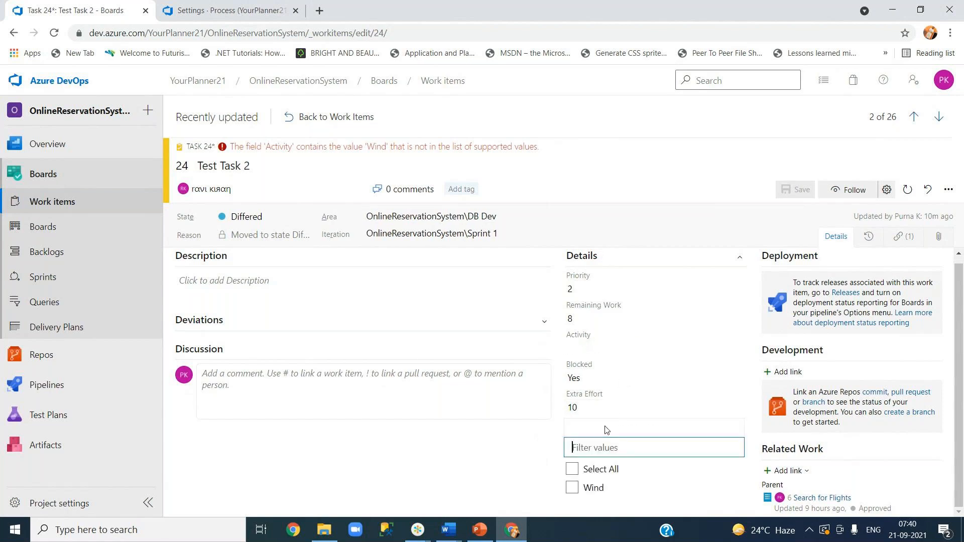
pyautogui.click(573, 488)
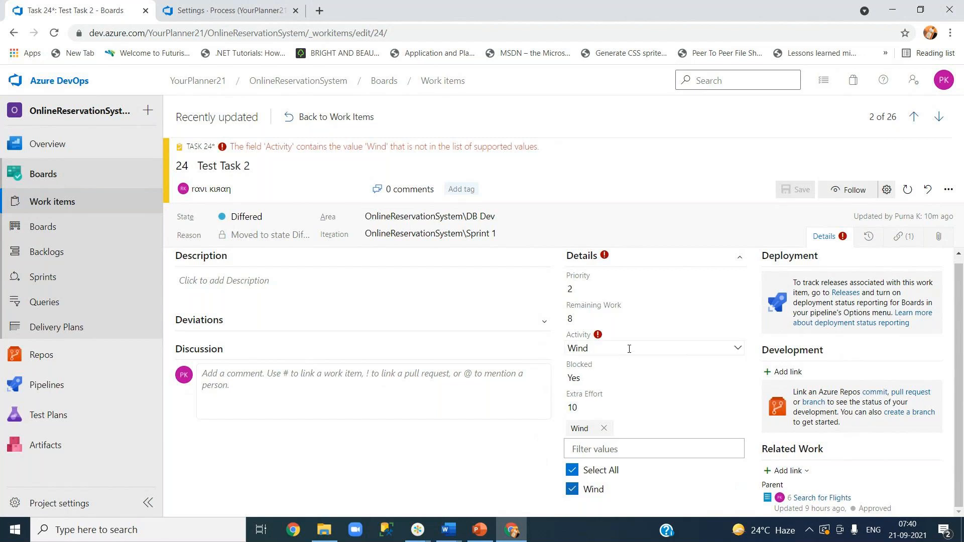
pyautogui.click(629, 348)
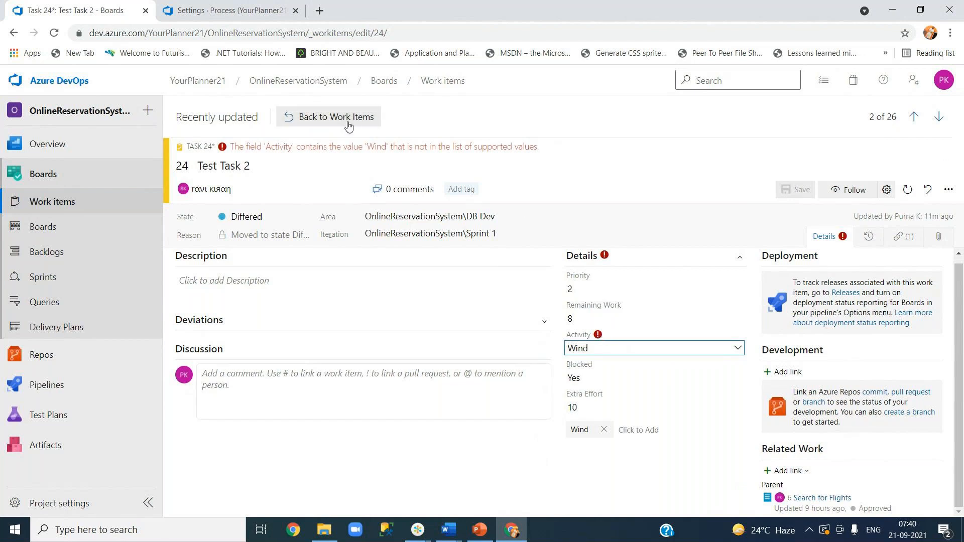
# Remove the Multivalue control from the Task layout in the process settings and reload Test Task 2, discarding its unsaved edits
pyautogui.click(244, 19)
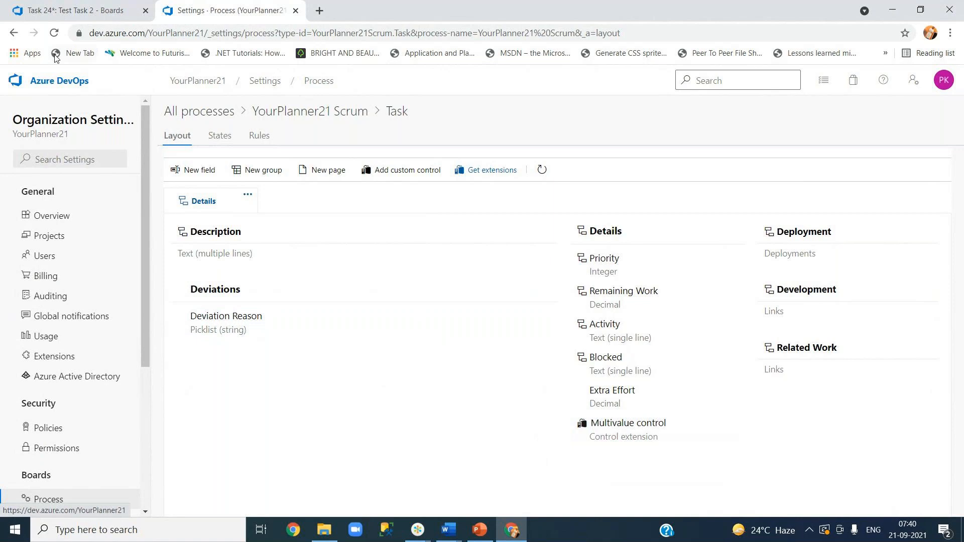
pyautogui.click(54, 34)
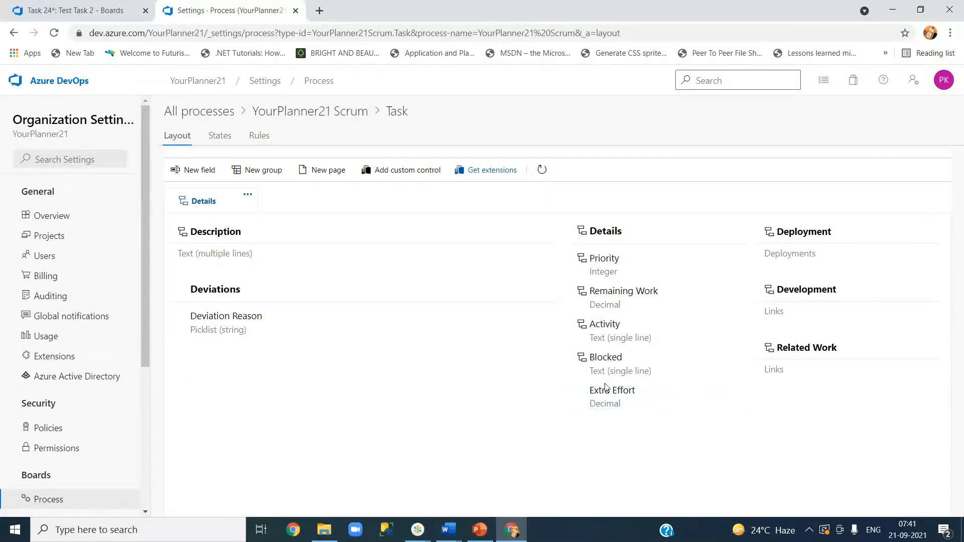
pyautogui.click(65, 10)
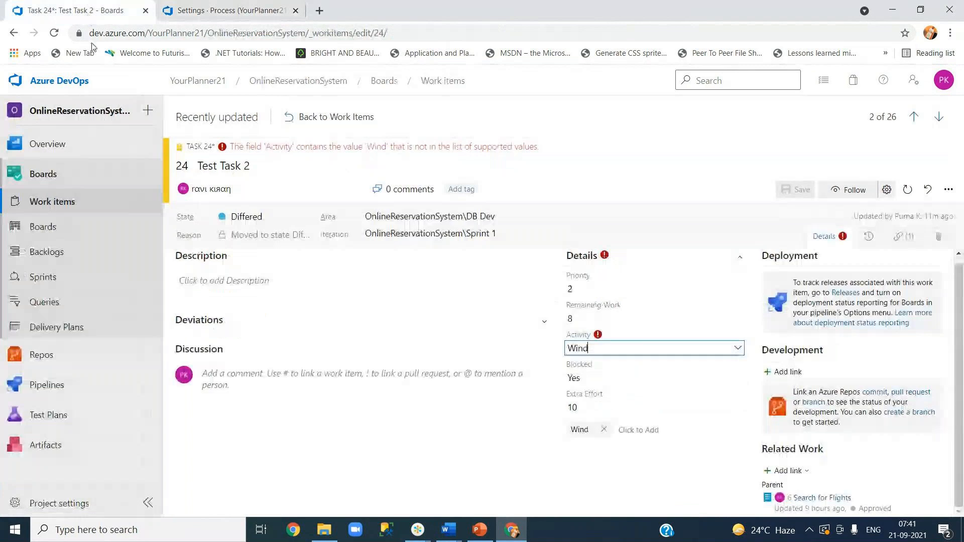
pyautogui.click(54, 33)
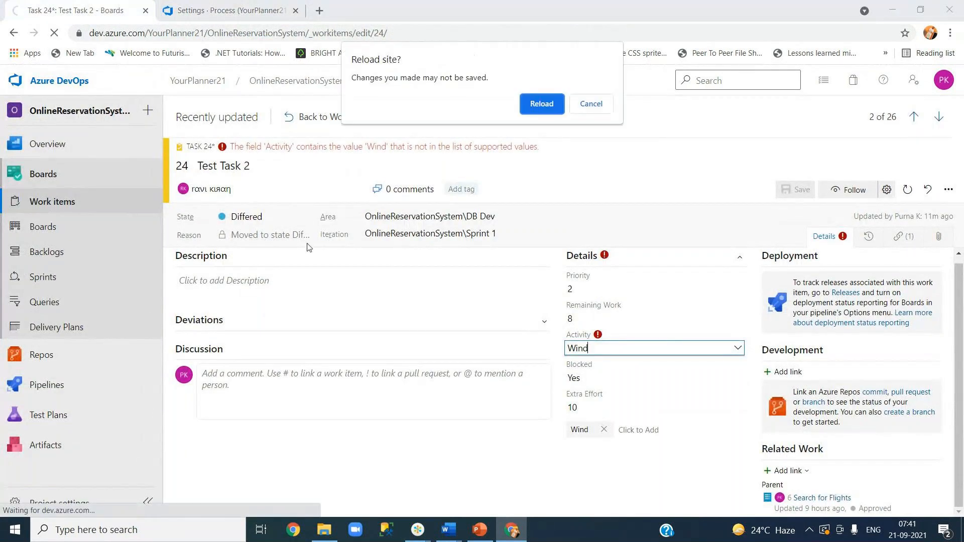
pyautogui.click(538, 104)
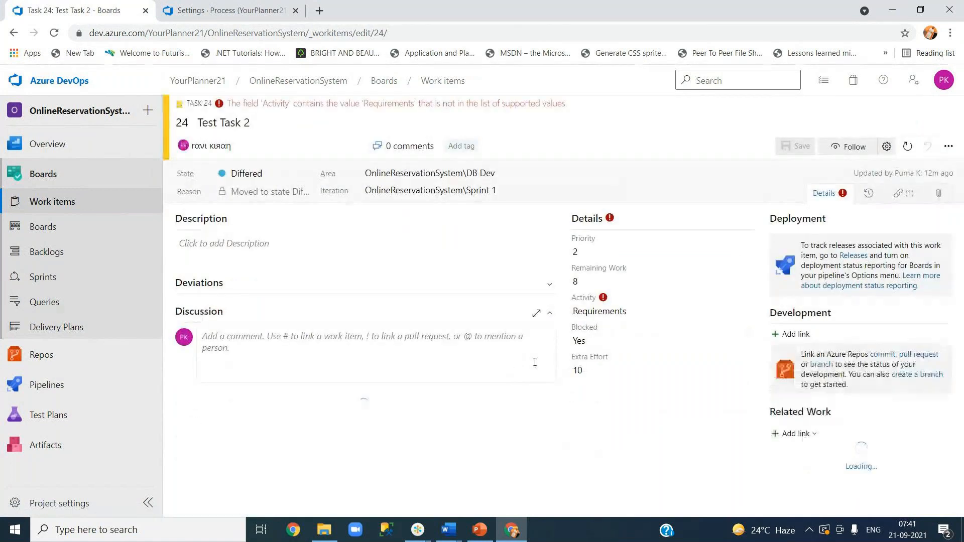
# Check which values the Activity field of Test Task 2 offers
pyautogui.click(746, 312)
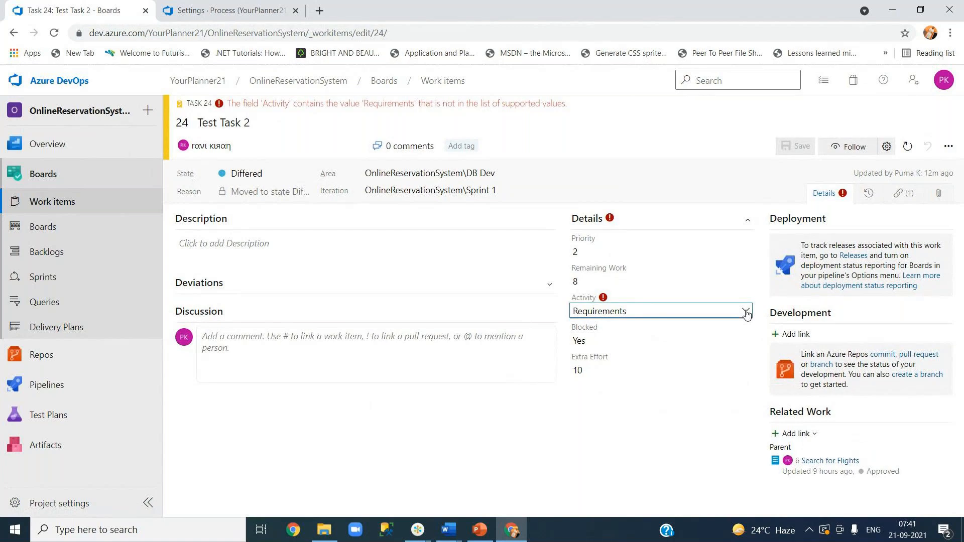
pyautogui.click(604, 297)
pyautogui.click(603, 313)
# Review the layout, options and definition of the Activity field in the Task process settings, and close it without changes
pyautogui.click(234, 11)
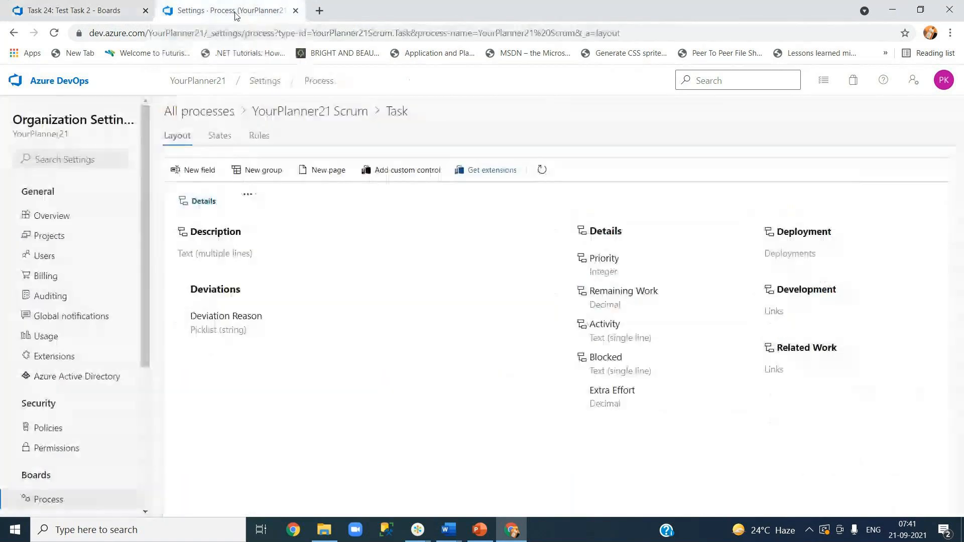
pyautogui.moveTo(422, 250)
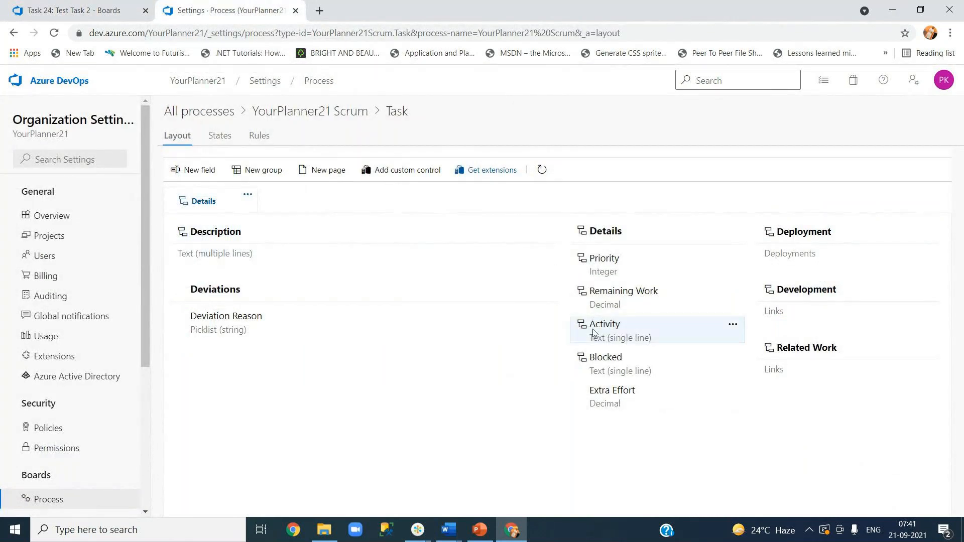
pyautogui.moveTo(592, 329)
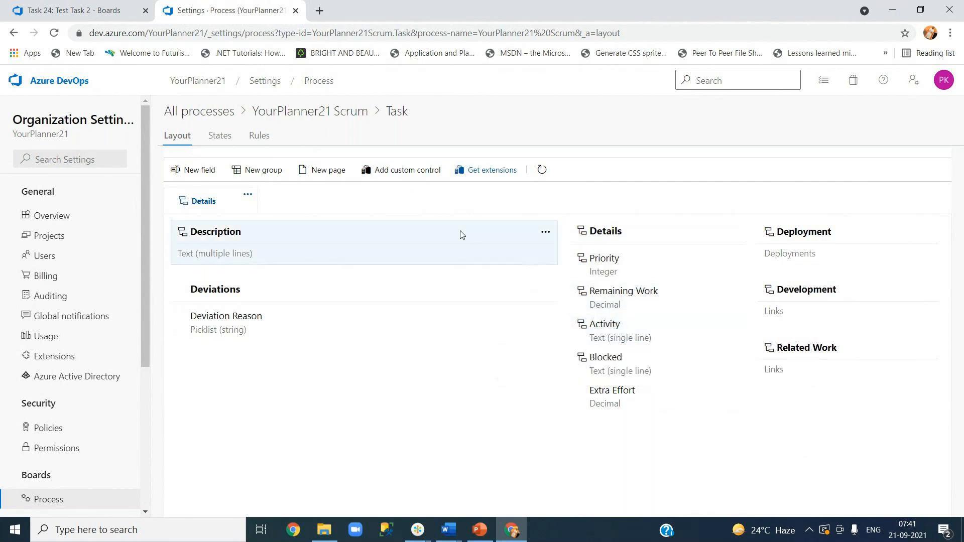
pyautogui.click(732, 325)
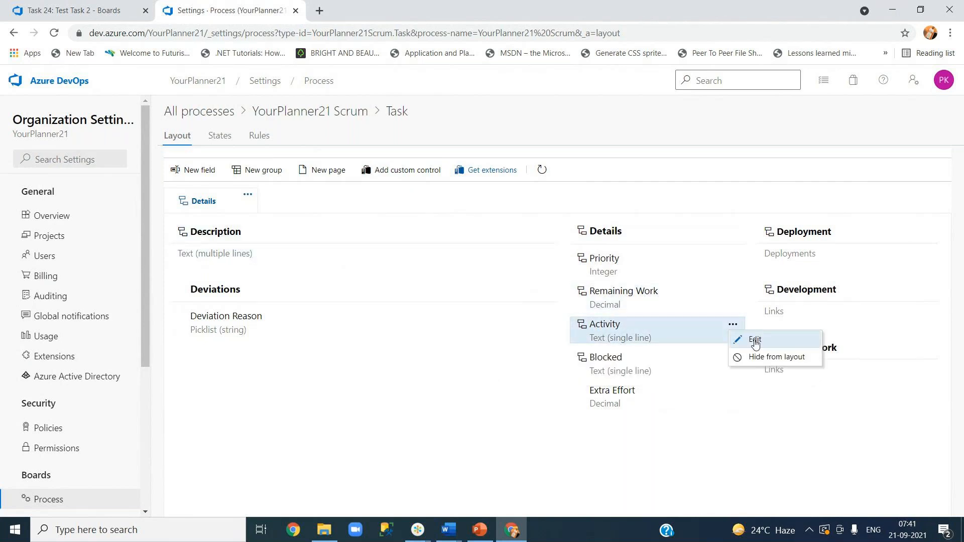
pyautogui.click(754, 340)
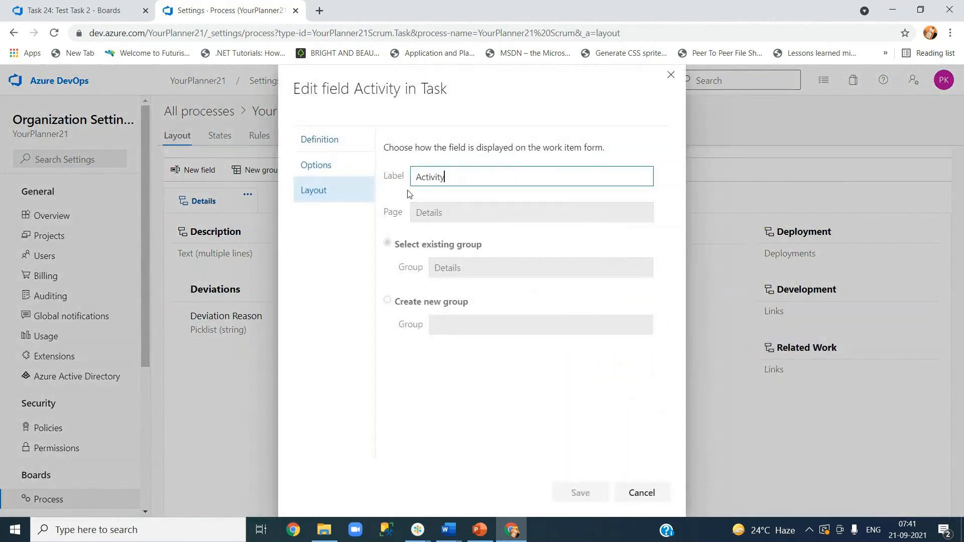
pyautogui.click(317, 170)
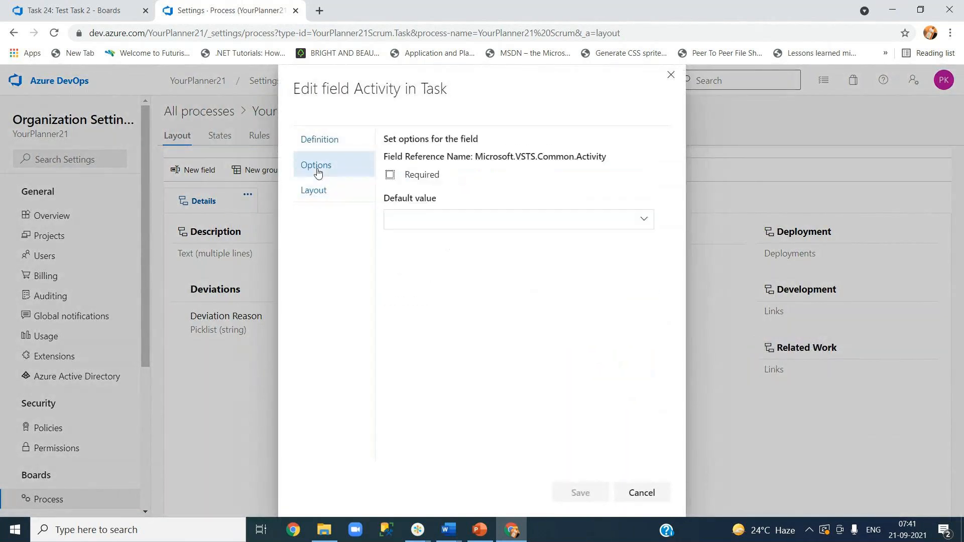
pyautogui.click(317, 143)
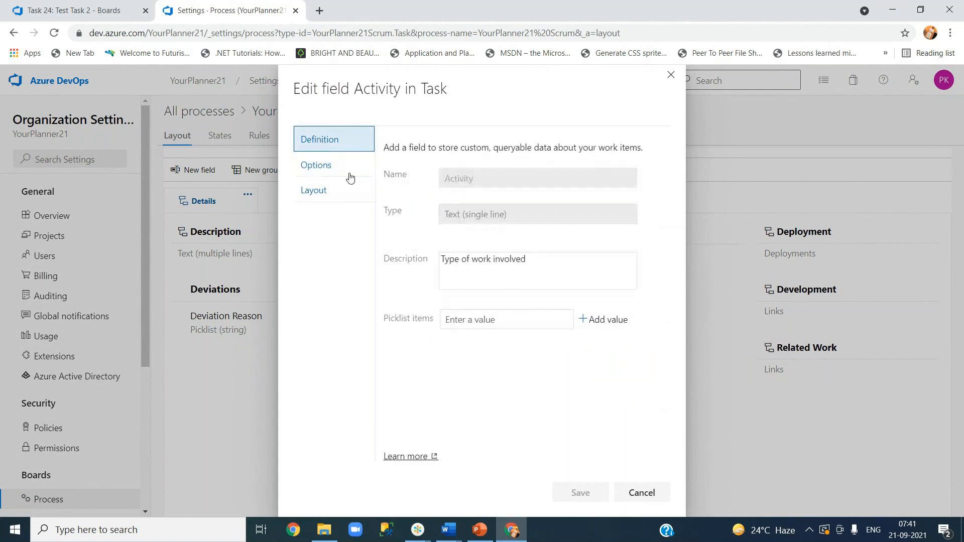
pyautogui.click(492, 270)
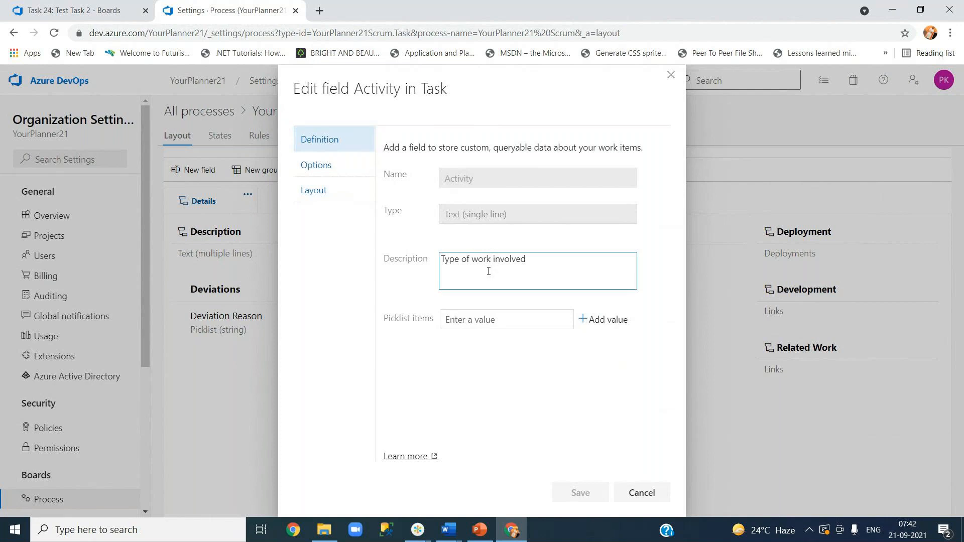
pyautogui.click(637, 493)
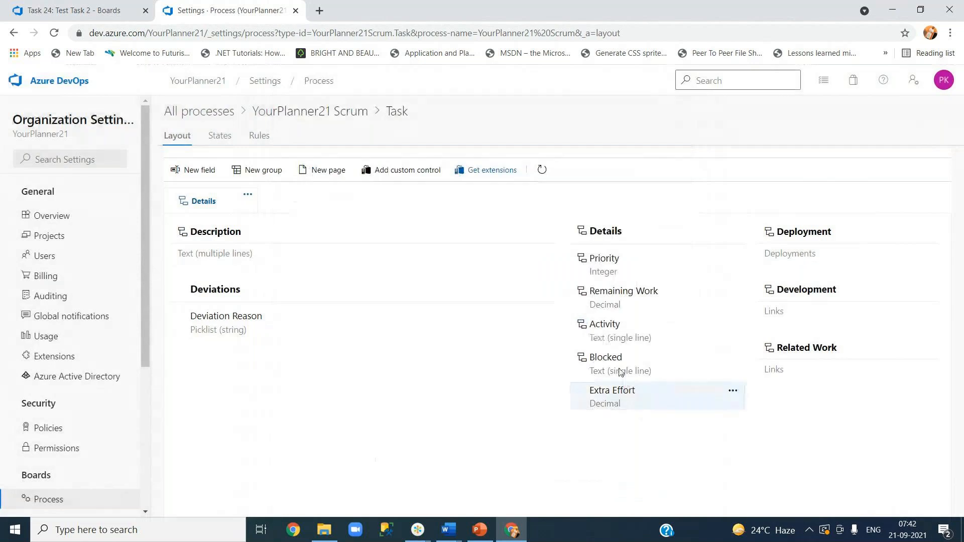
# Reopen the Activity field's definition, try entering Test as a picklist item, and cancel the edit
pyautogui.moveTo(600, 331)
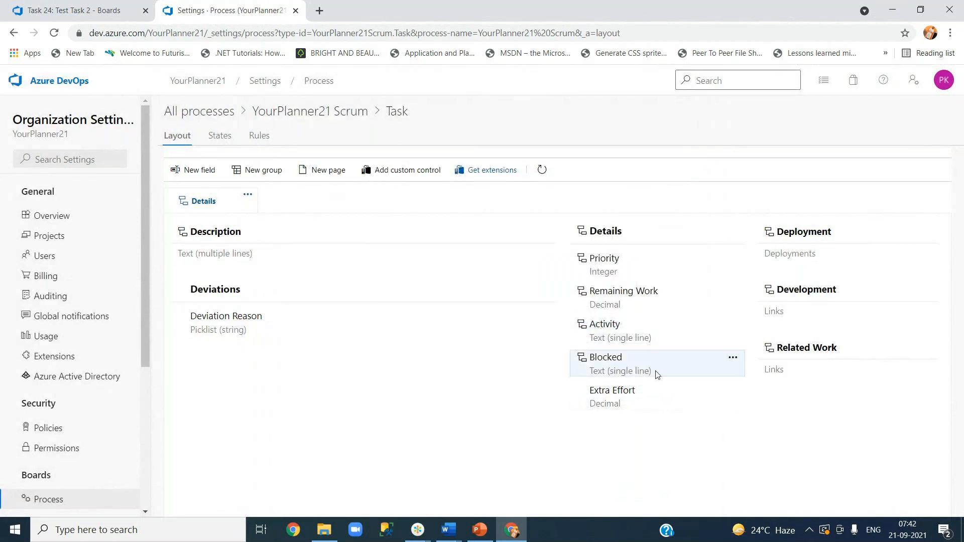
pyautogui.moveTo(730, 331)
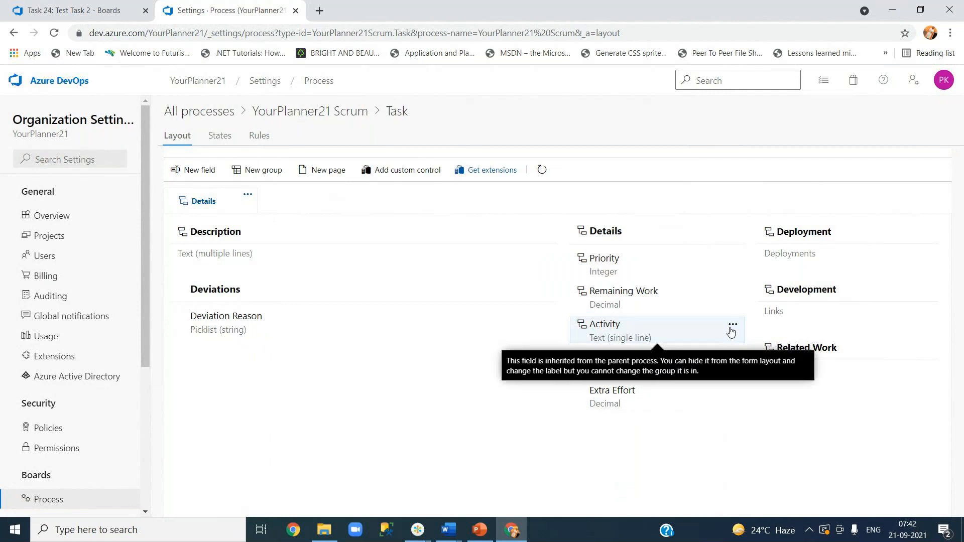
pyautogui.click(732, 326)
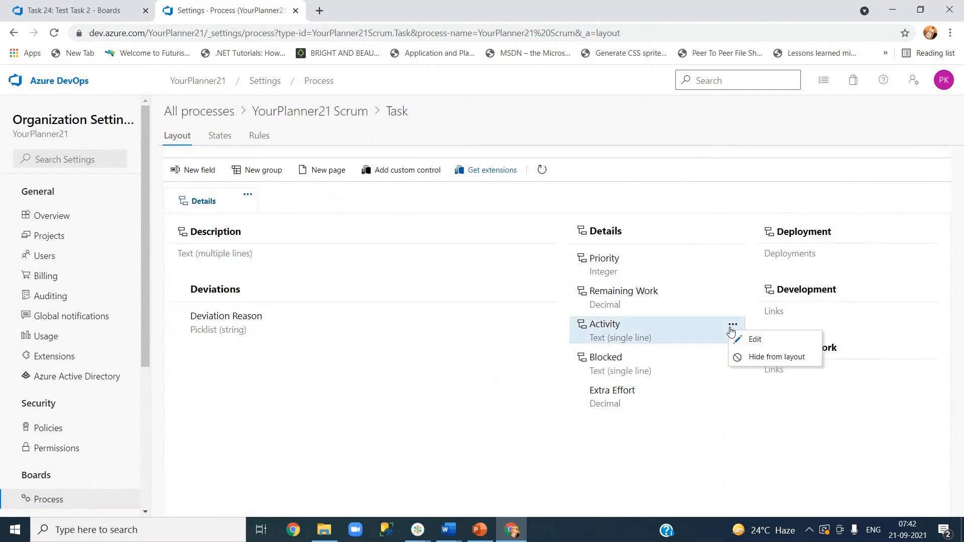
pyautogui.click(756, 340)
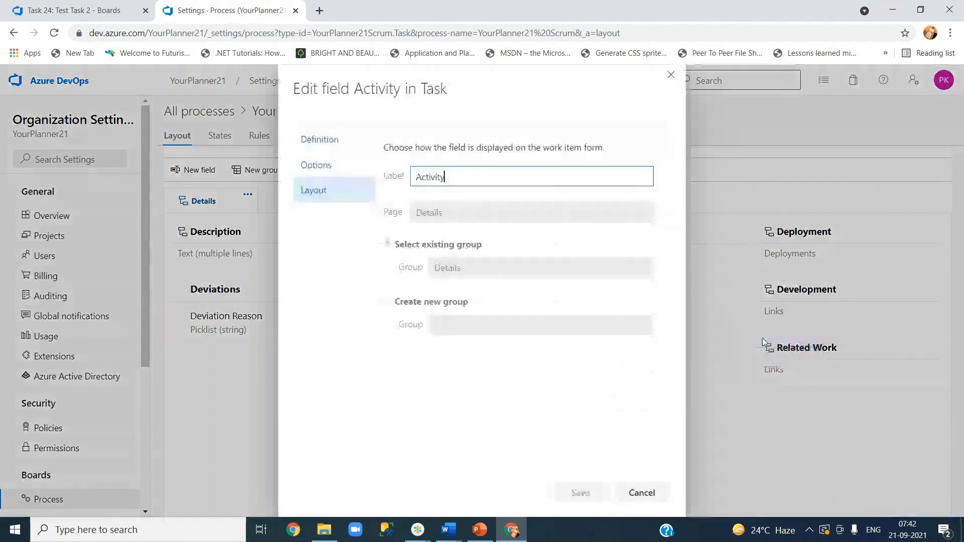
pyautogui.click(316, 167)
pyautogui.click(316, 146)
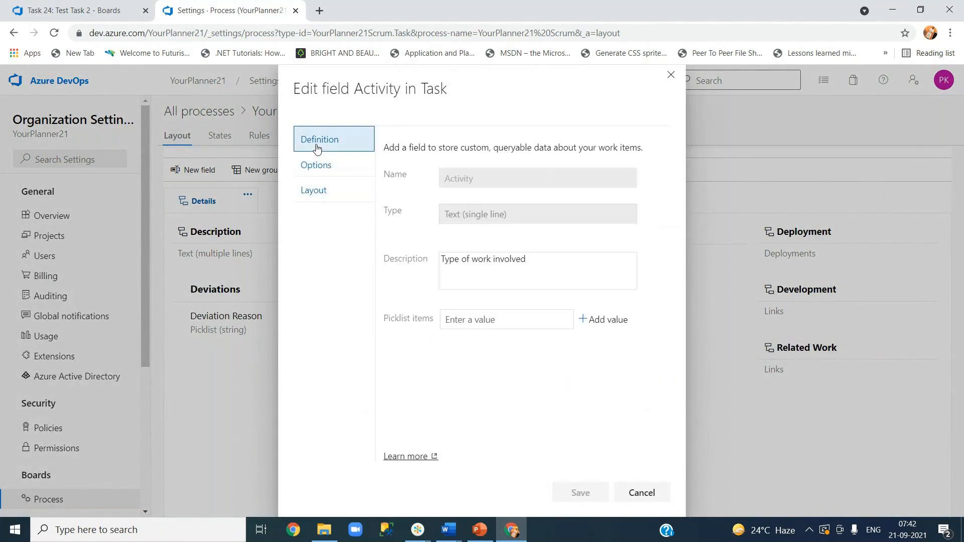
pyautogui.click(483, 322)
pyautogui.write('Test')
pyautogui.click(588, 397)
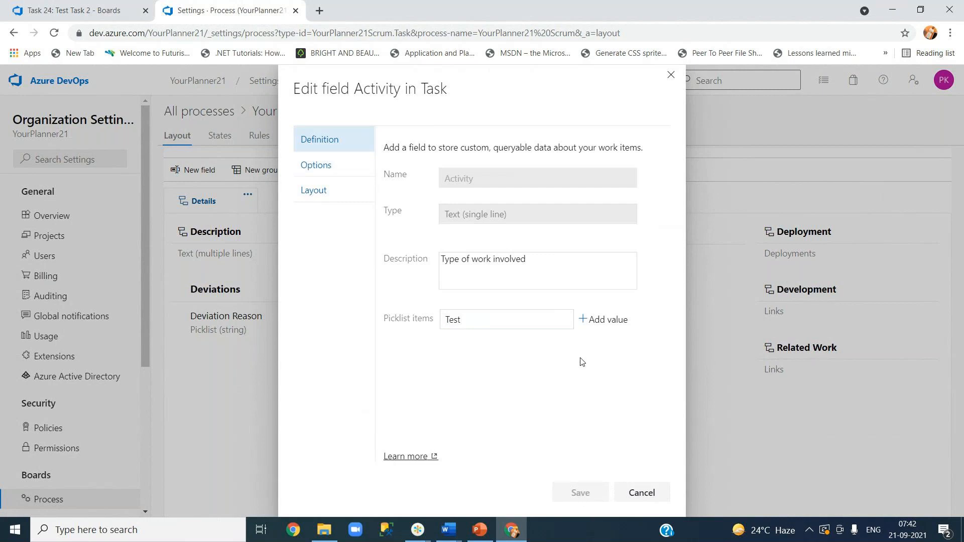
pyautogui.click(637, 495)
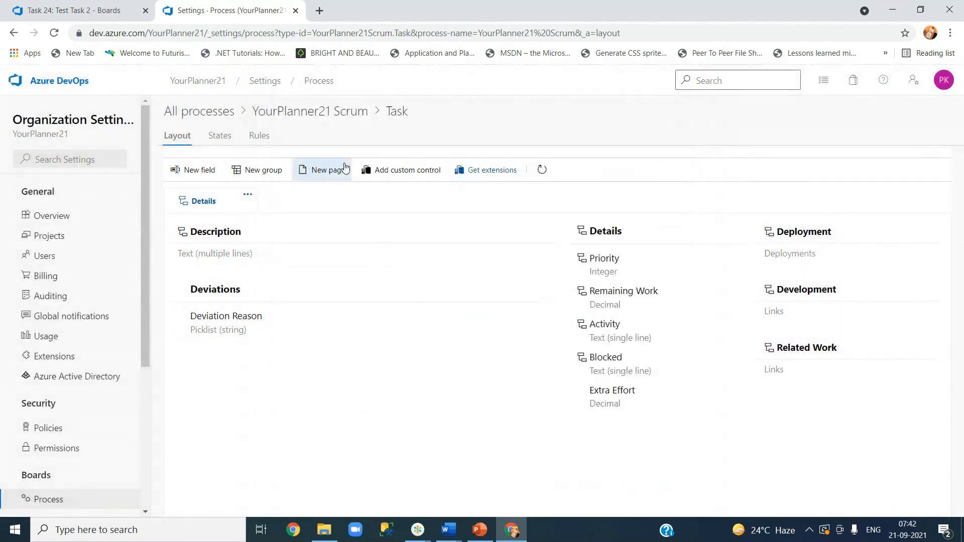
# Open the Multivalue control page in the extension marketplace and review its overview and example screenshots
pyautogui.click(485, 173)
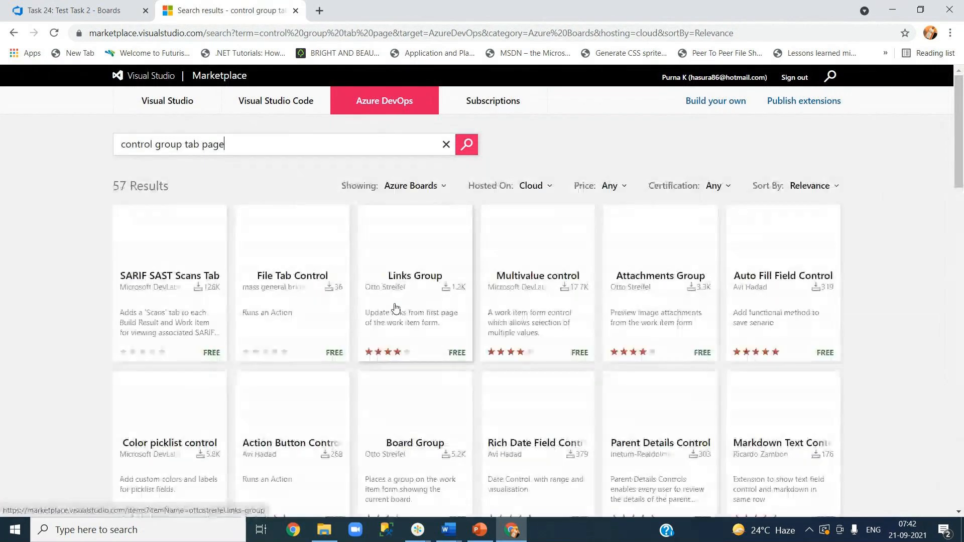
pyautogui.click(518, 313)
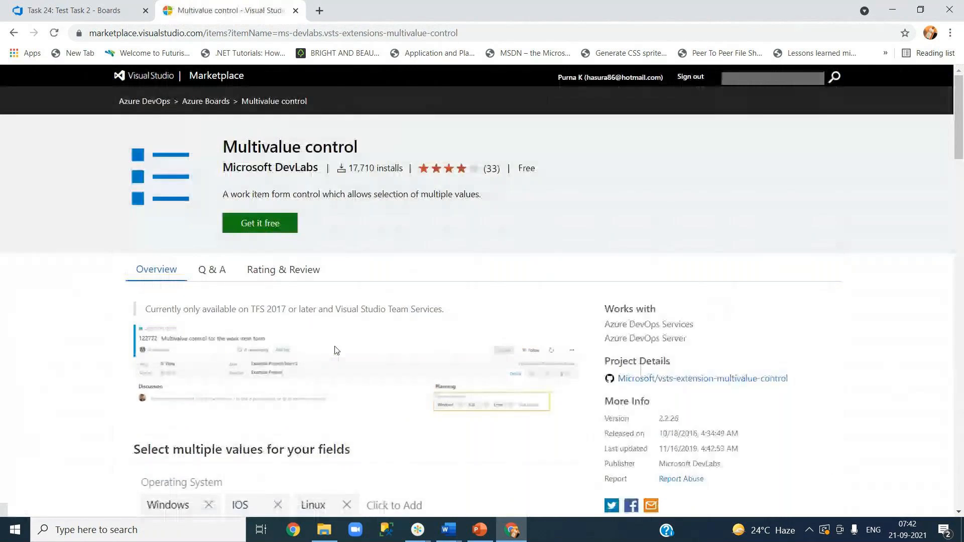
pyautogui.moveTo(958, 133); pyautogui.dragTo(953, 245)
pyautogui.scroll(5, 472, 219)
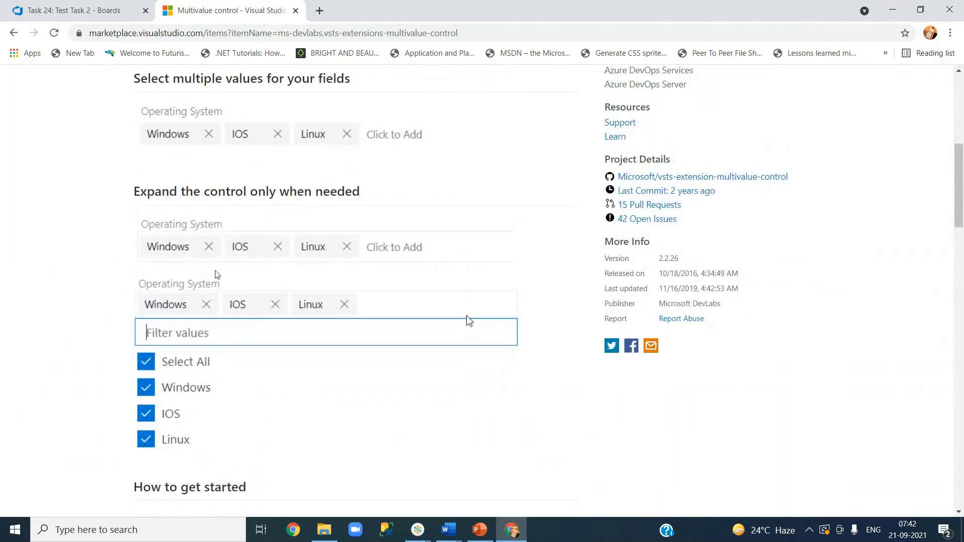
pyautogui.moveTo(959, 199); pyautogui.dragTo(962, 131)
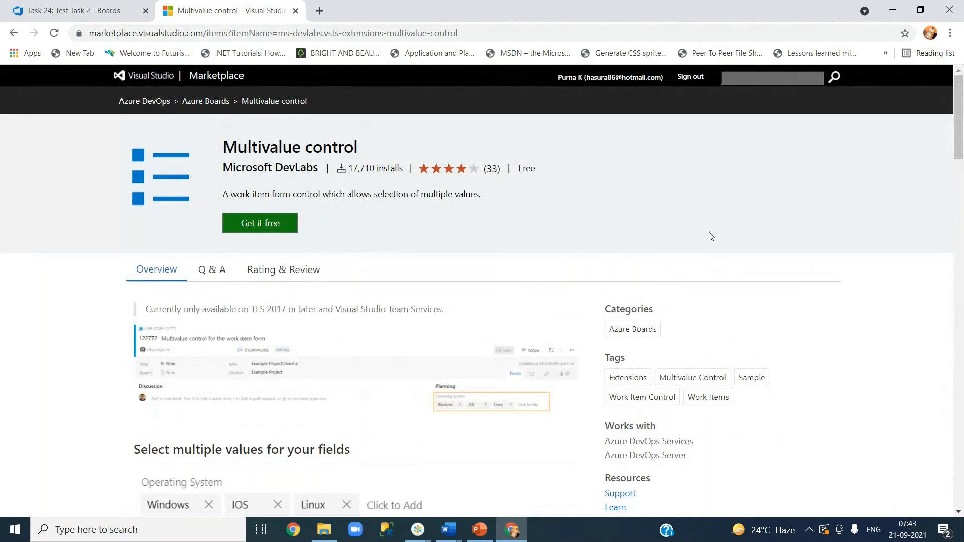
# Open the extensions settings of the YourPlanner21 organization and check its requested and installed extensions
pyautogui.click(88, 13)
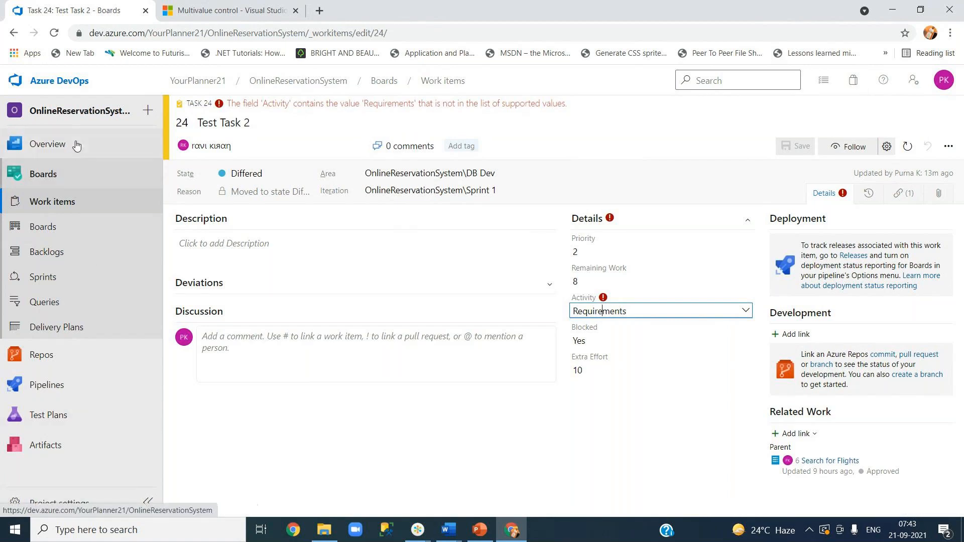
pyautogui.click(68, 85)
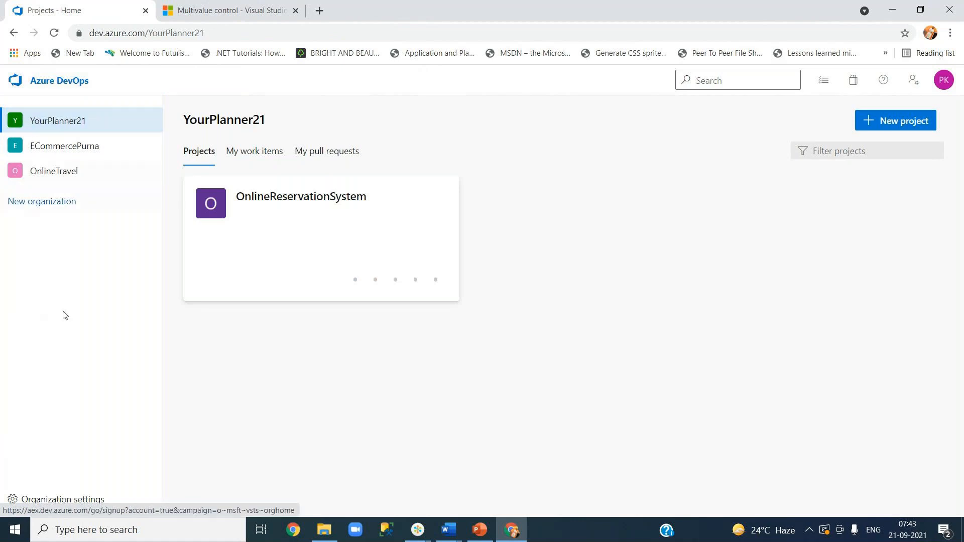
pyautogui.click(83, 502)
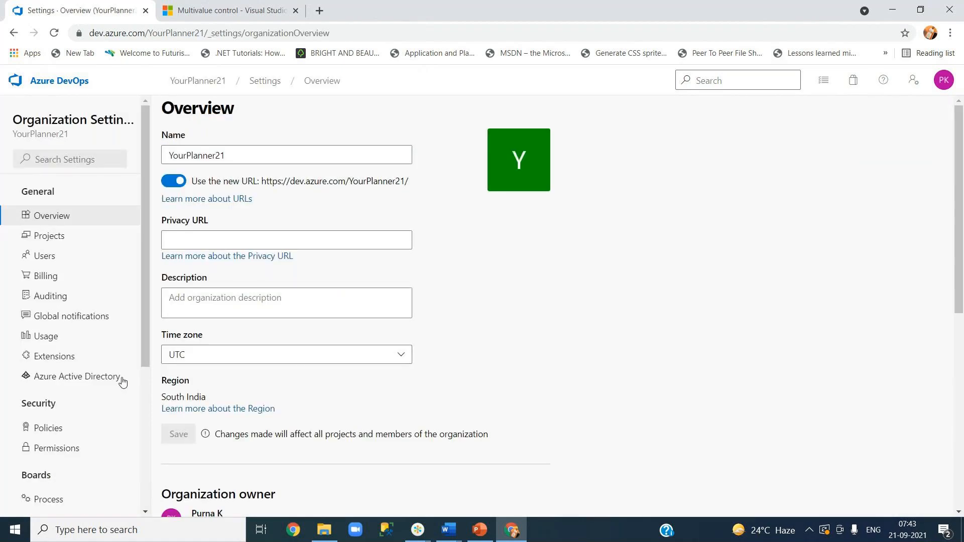
pyautogui.click(58, 357)
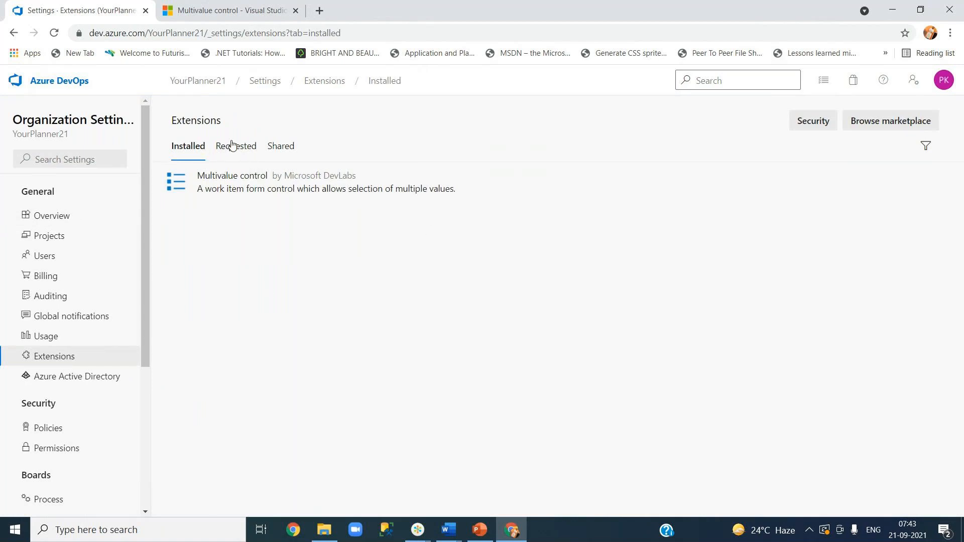
pyautogui.click(241, 159)
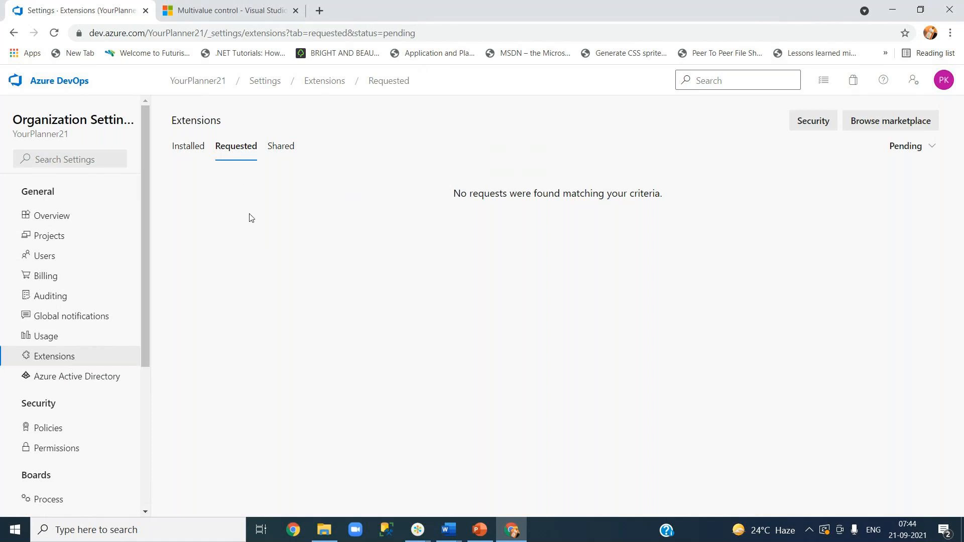
pyautogui.click(184, 150)
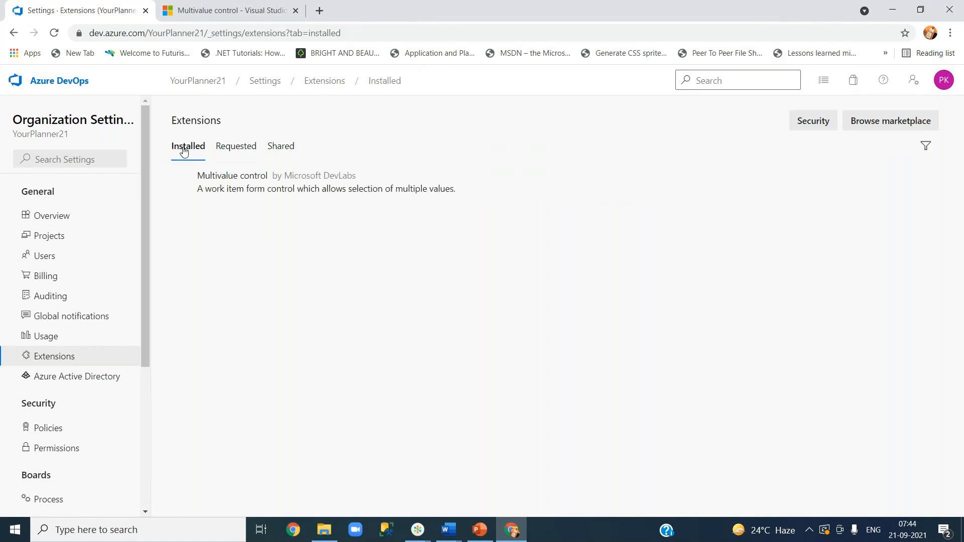
# Uninstall the Multivalue control extension without giving a reason, and reload the list of installed extensions
pyautogui.click(233, 189)
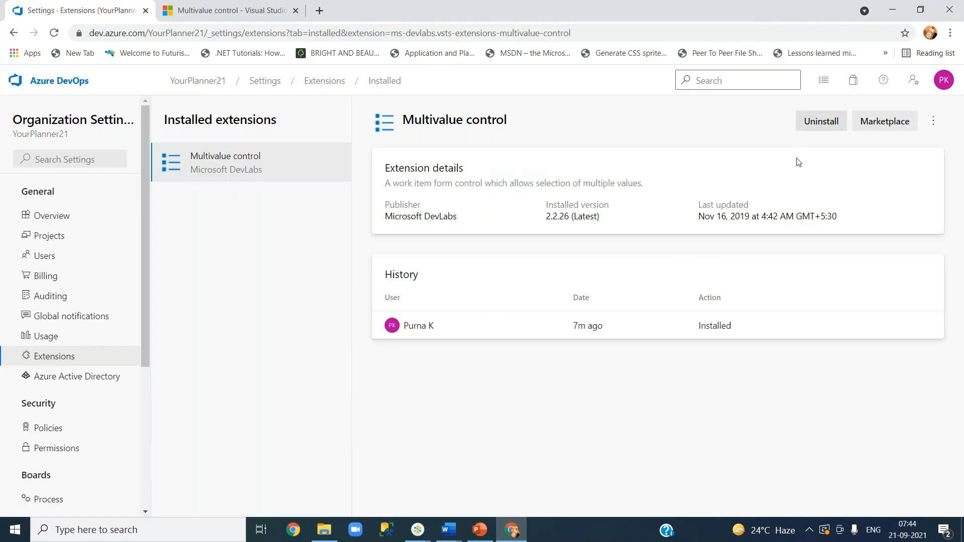
pyautogui.click(816, 123)
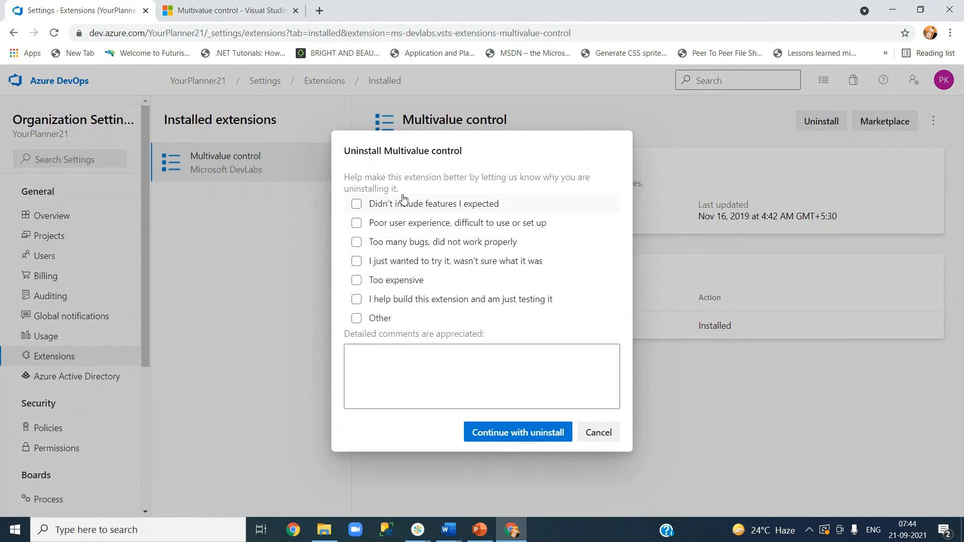
pyautogui.click(515, 437)
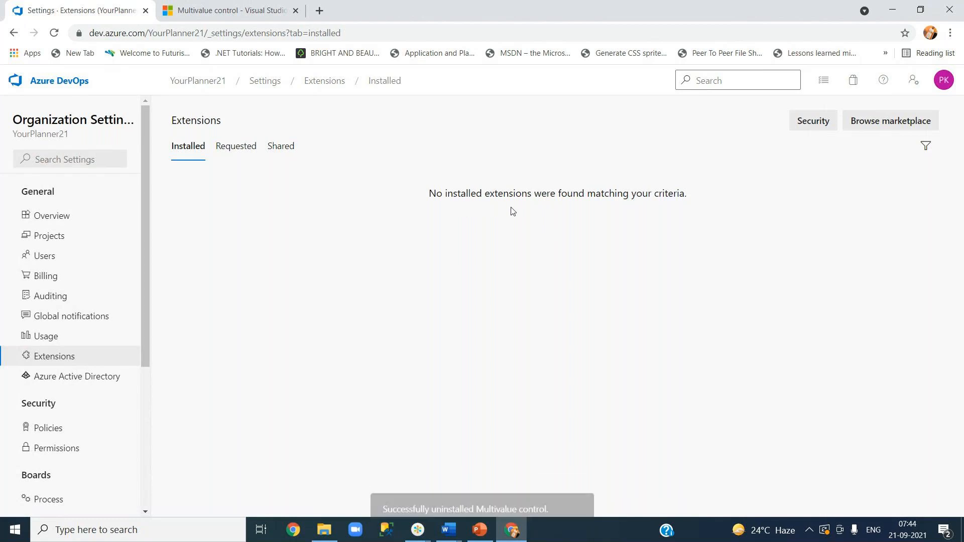
pyautogui.click(231, 10)
pyautogui.click(117, 15)
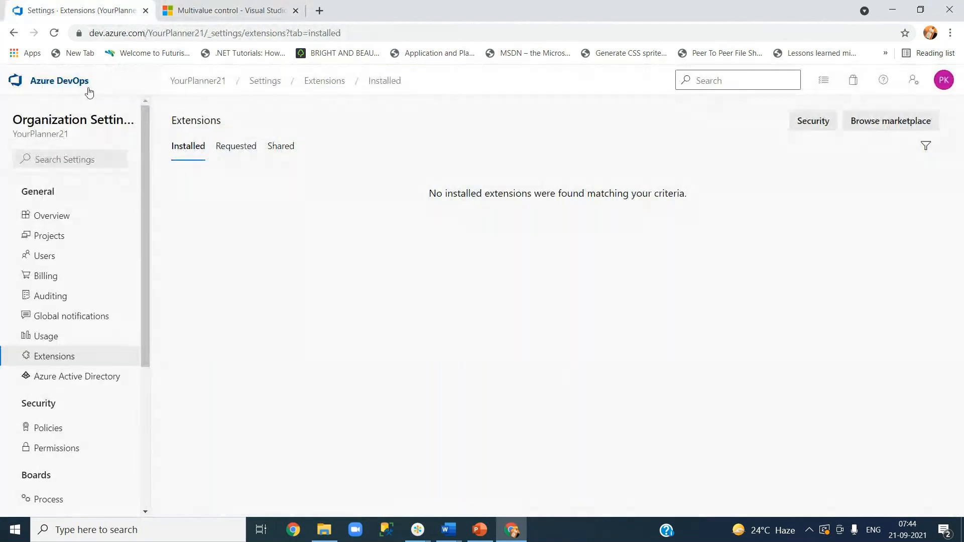
pyautogui.click(53, 33)
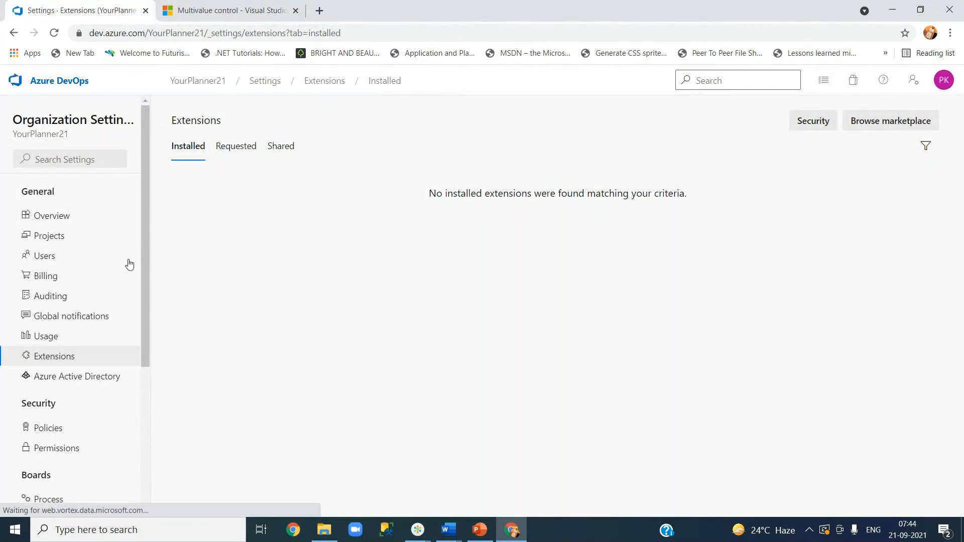
# Open the work item Test Task 3 in the OnlineReservationSystem project and check which values its Activity field offers
pyautogui.click(198, 87)
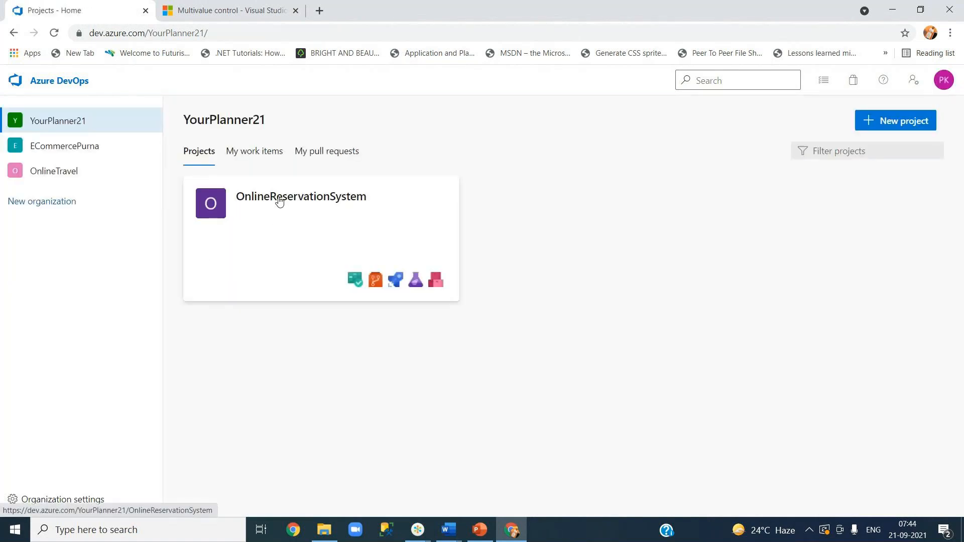
pyautogui.click(280, 200)
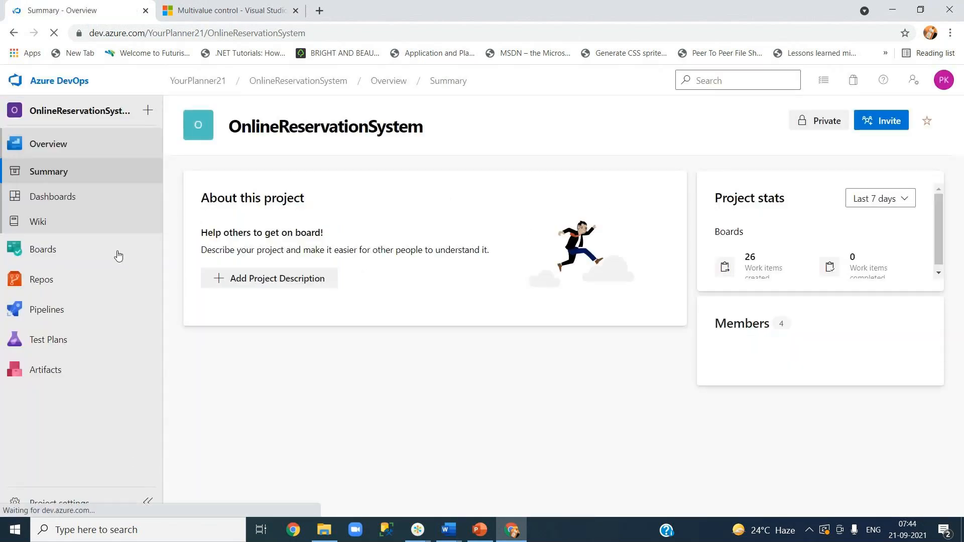
pyautogui.moveTo(105, 264)
pyautogui.click(216, 273)
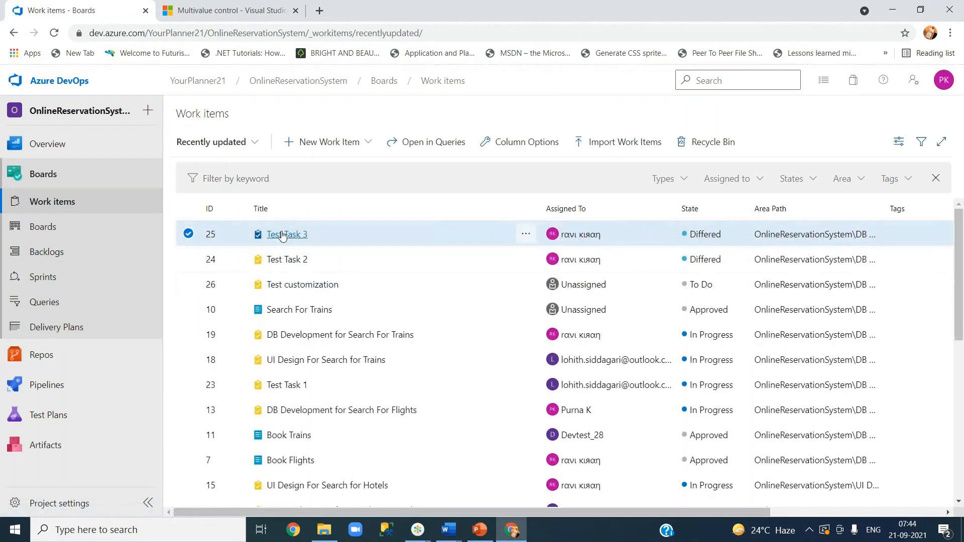
pyautogui.click(283, 235)
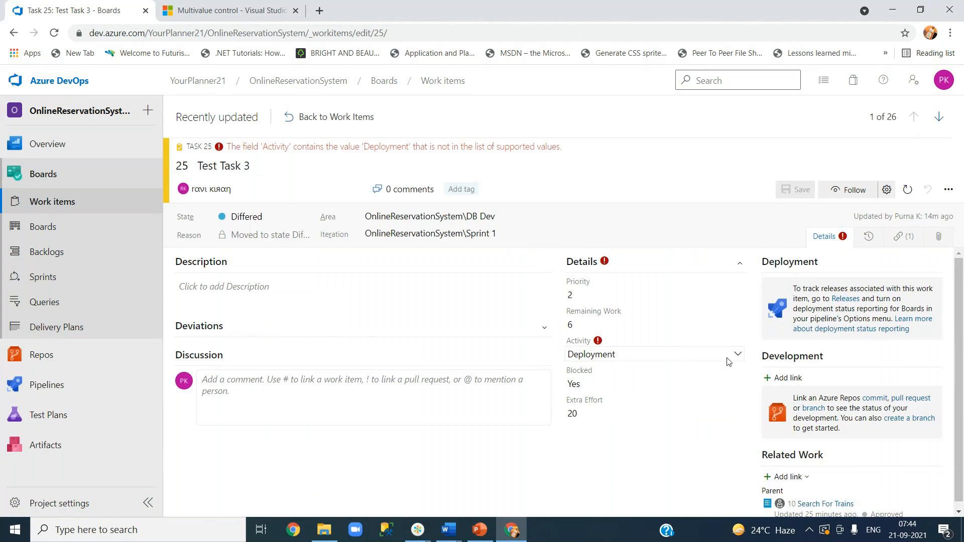
pyautogui.click(741, 360)
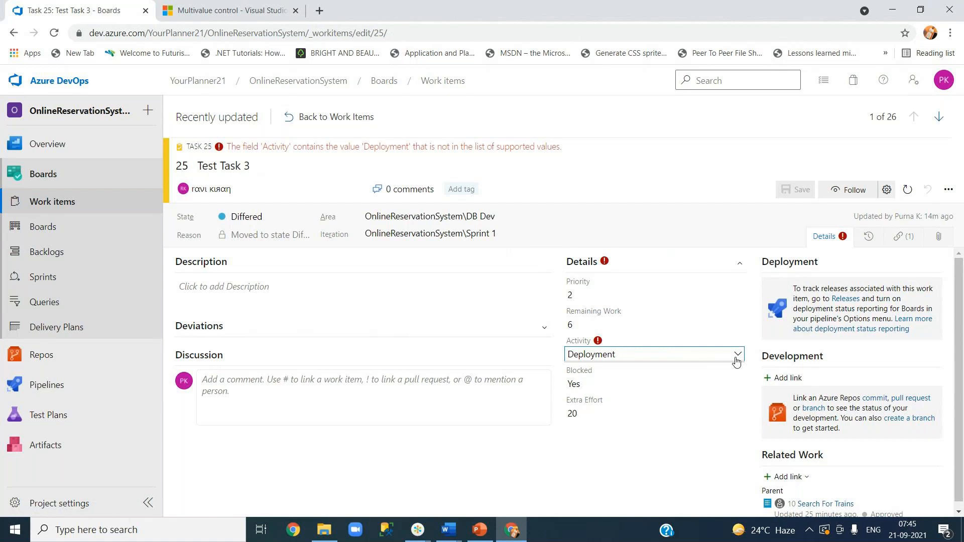
# Open the process customization of the Task type from Test Task 3 and inspect the Activity field in the layout
pyautogui.click(948, 190)
pyautogui.click(893, 366)
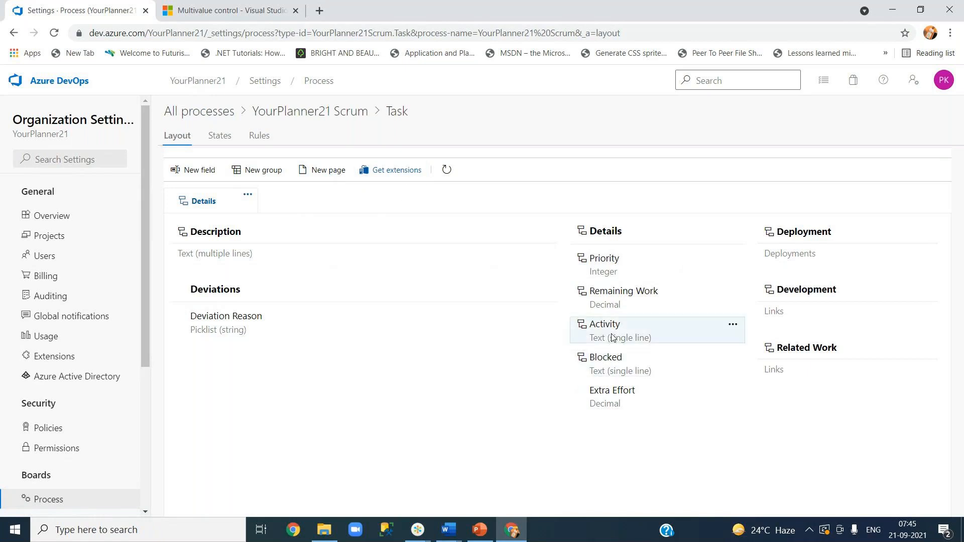
pyautogui.moveTo(628, 338)
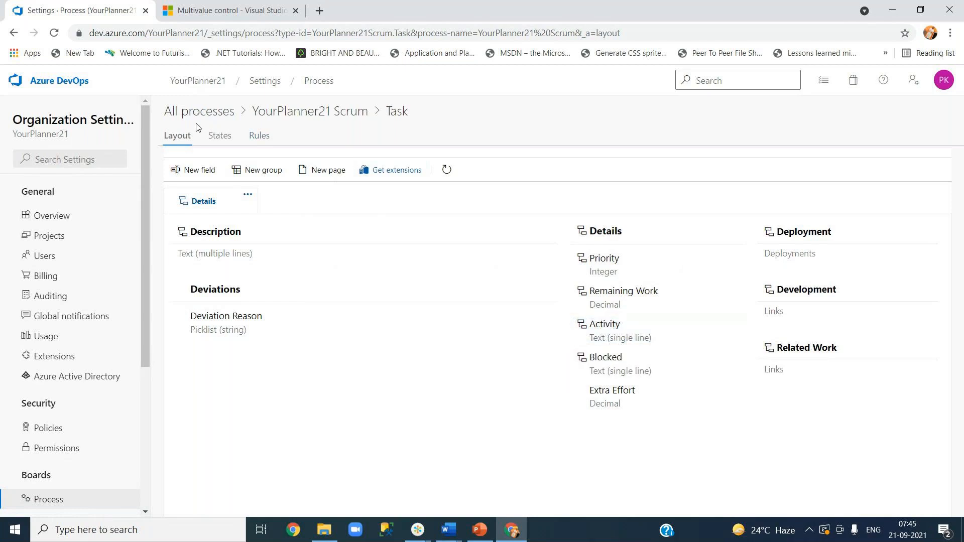
# Switch to the e-commerce organization and open the work items list of its ECommerce project
pyautogui.click(210, 86)
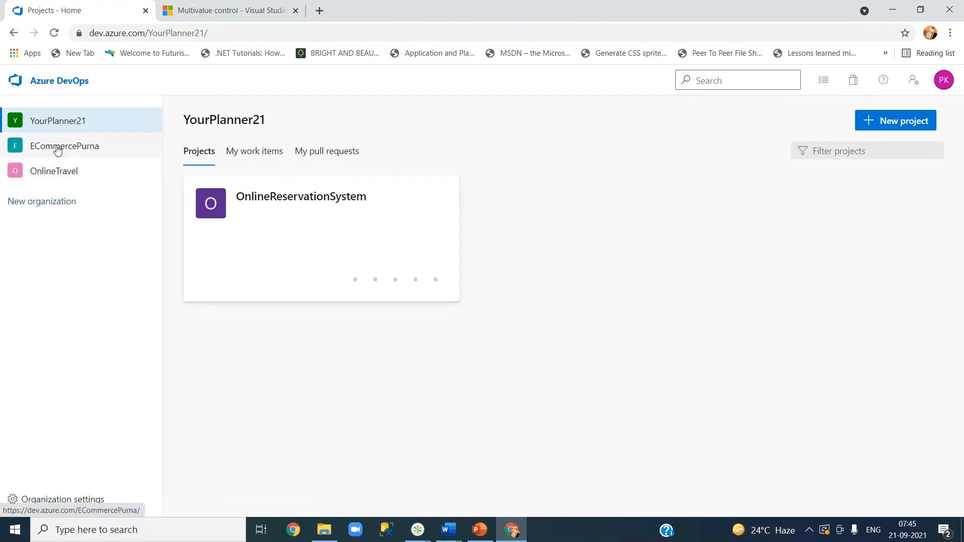
pyautogui.click(58, 148)
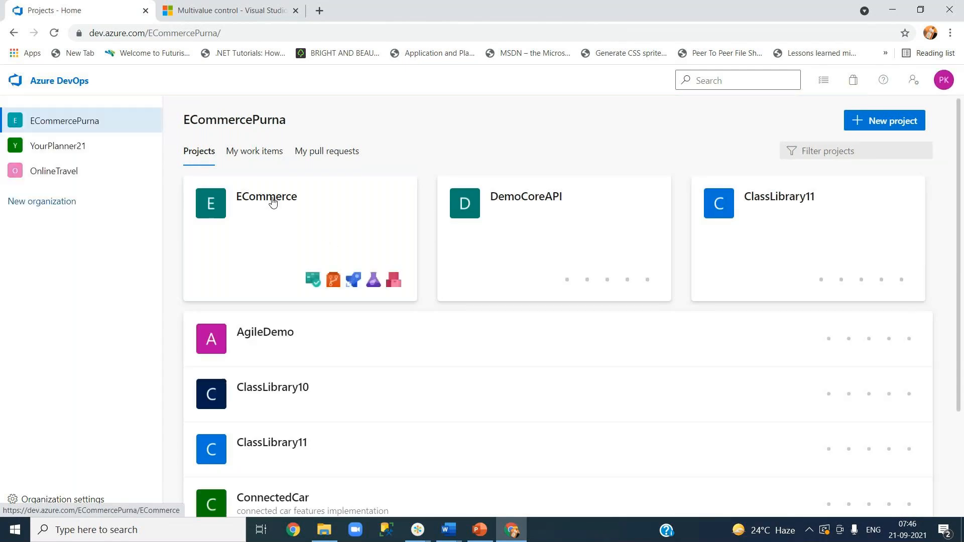
pyautogui.click(273, 202)
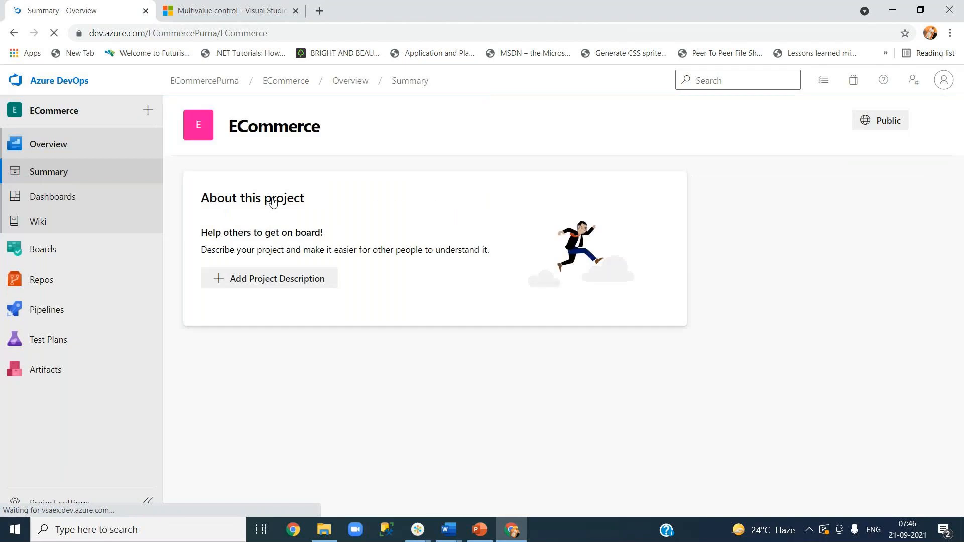
pyautogui.moveTo(93, 256)
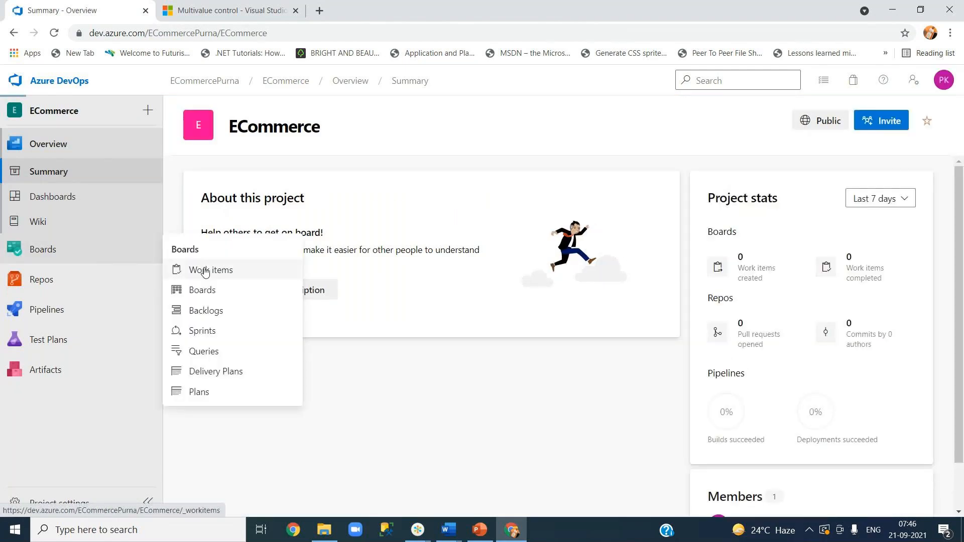
pyautogui.click(205, 271)
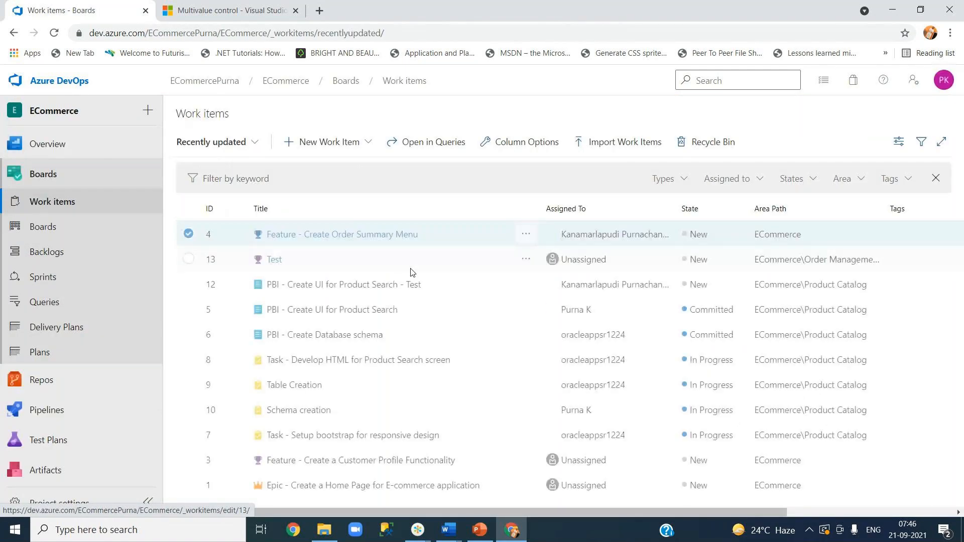
# Check which values the Activity field of the Schema creation task offers, and return to the work items list unchanged
pyautogui.click(296, 385)
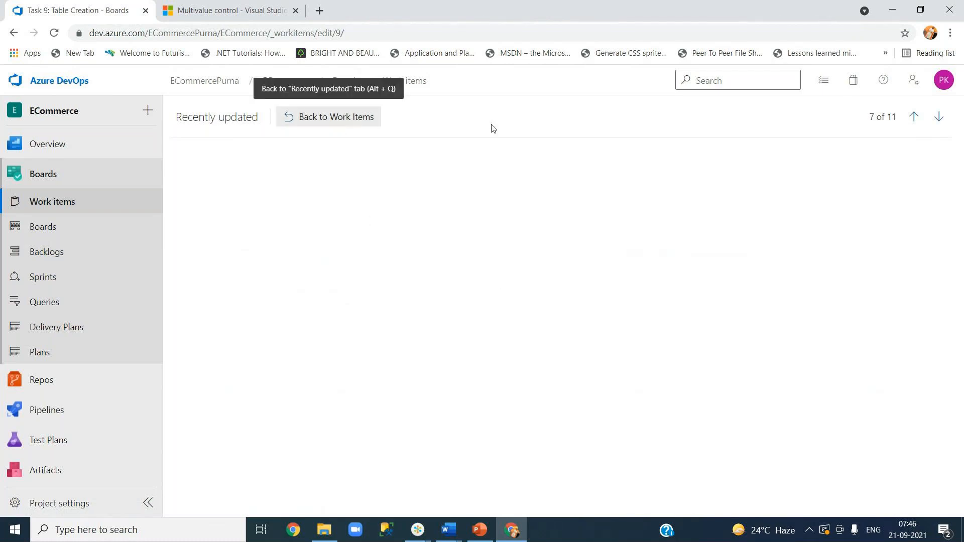
pyautogui.click(939, 117)
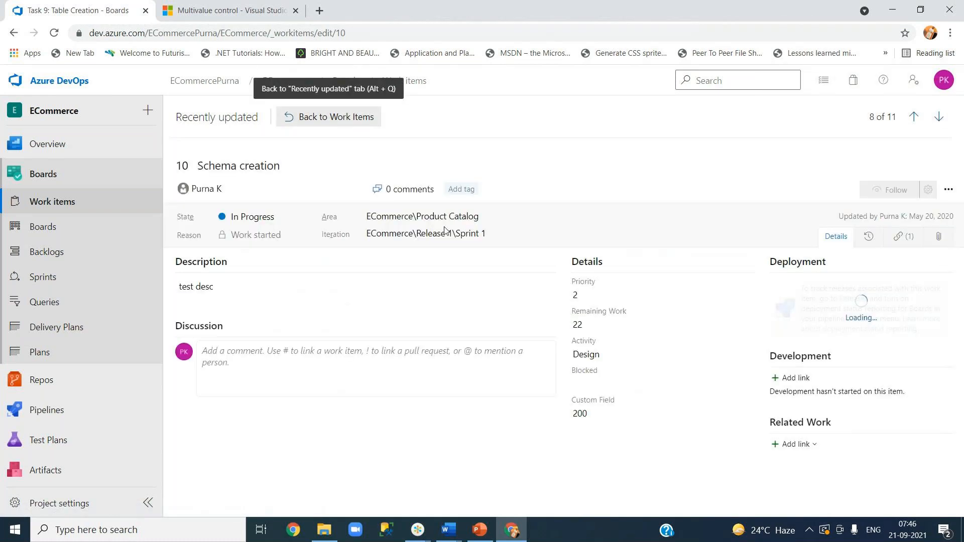
pyautogui.click(611, 353)
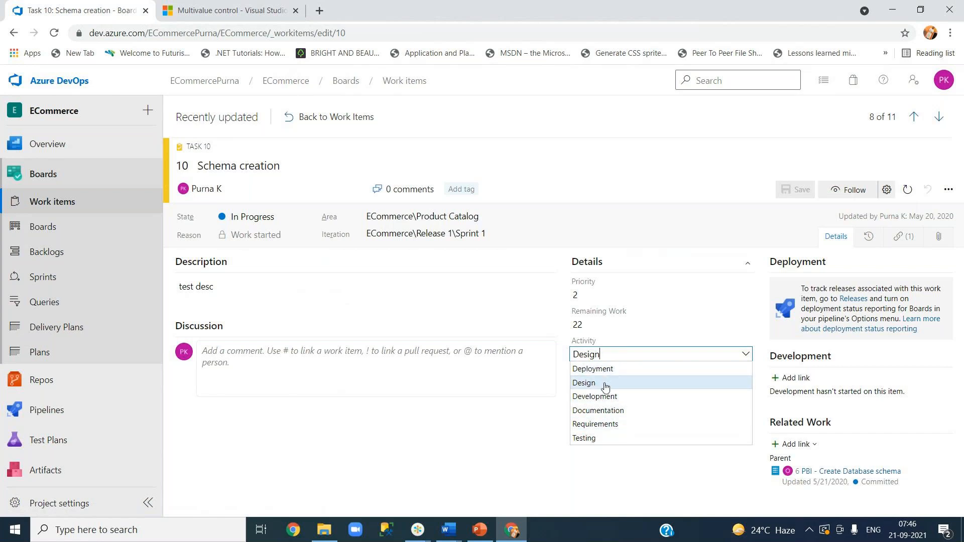
pyautogui.click(594, 472)
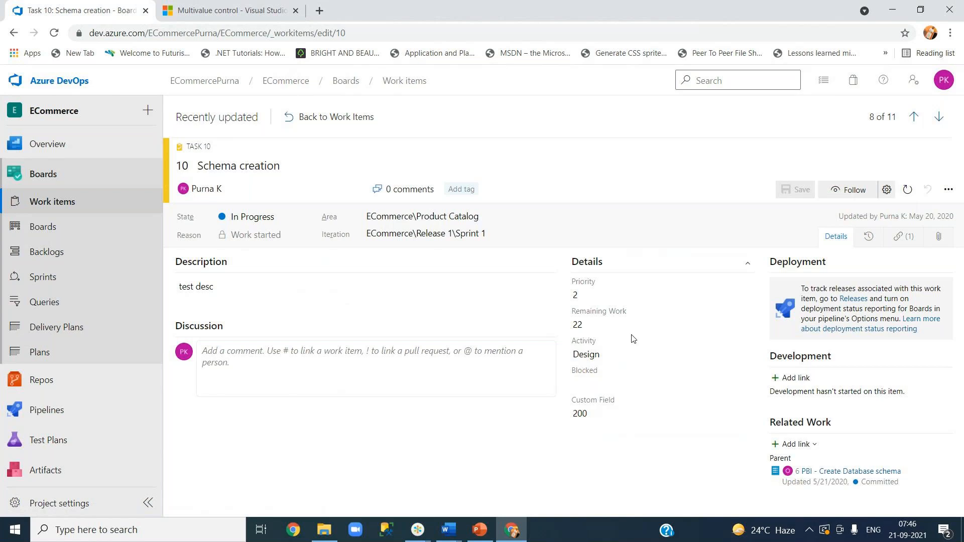
pyautogui.click(322, 118)
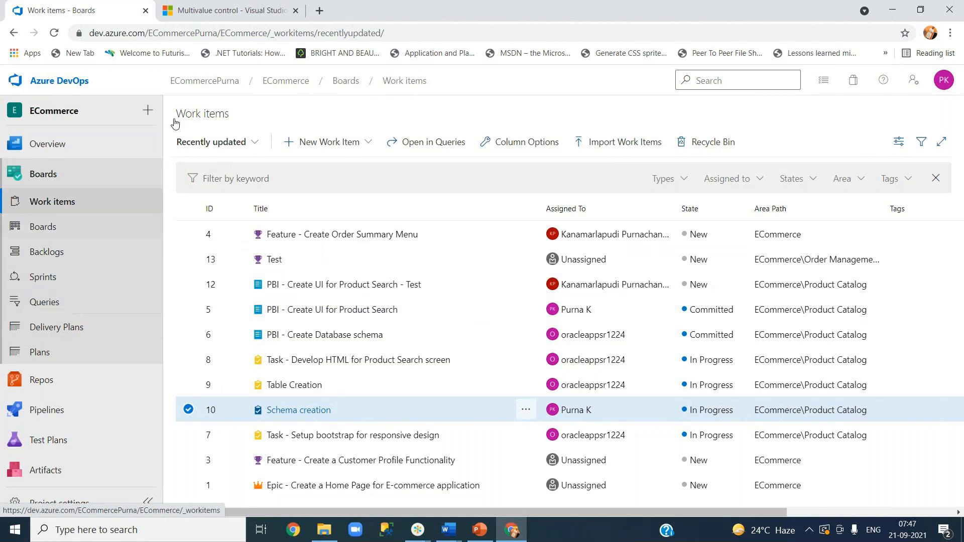
# Switch back to the YourPlanner21 organization and open the OnlineReservationSystem project
pyautogui.click(83, 84)
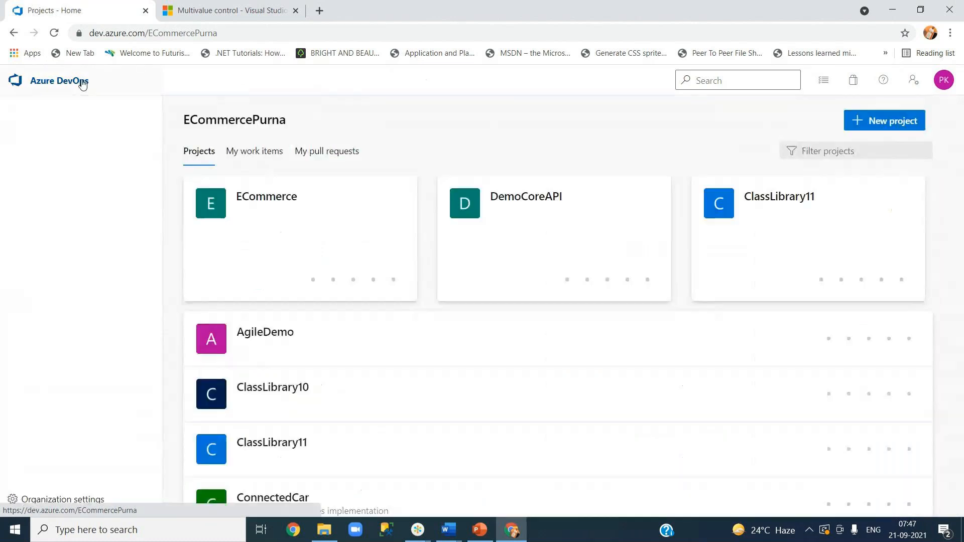
pyautogui.click(43, 152)
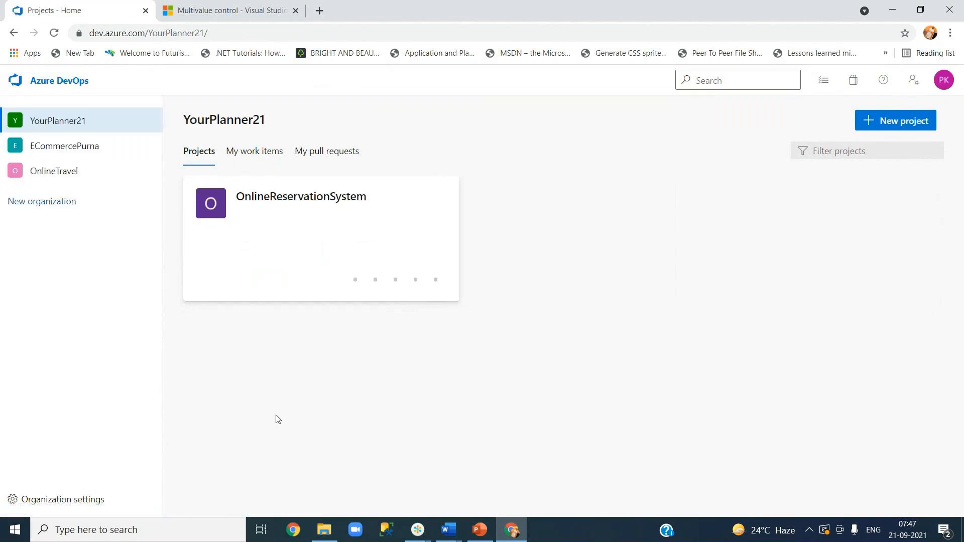
pyautogui.click(278, 203)
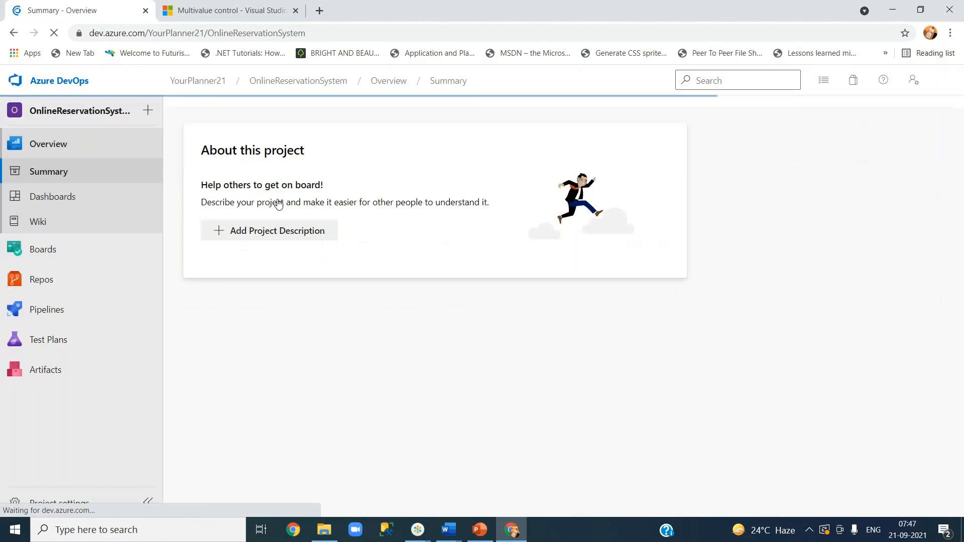
# Switch to PowerPoint to view the slide on how Scrum works, and return to the OnlineReservationSystem project in Chrome
pyautogui.moveTo(69, 257)
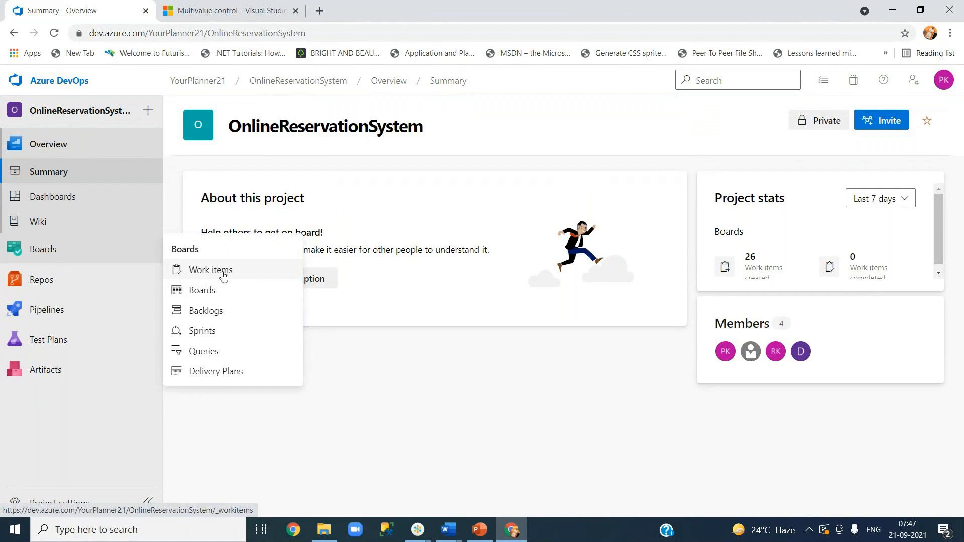
pyautogui.hotkey('alt', 'Tab')
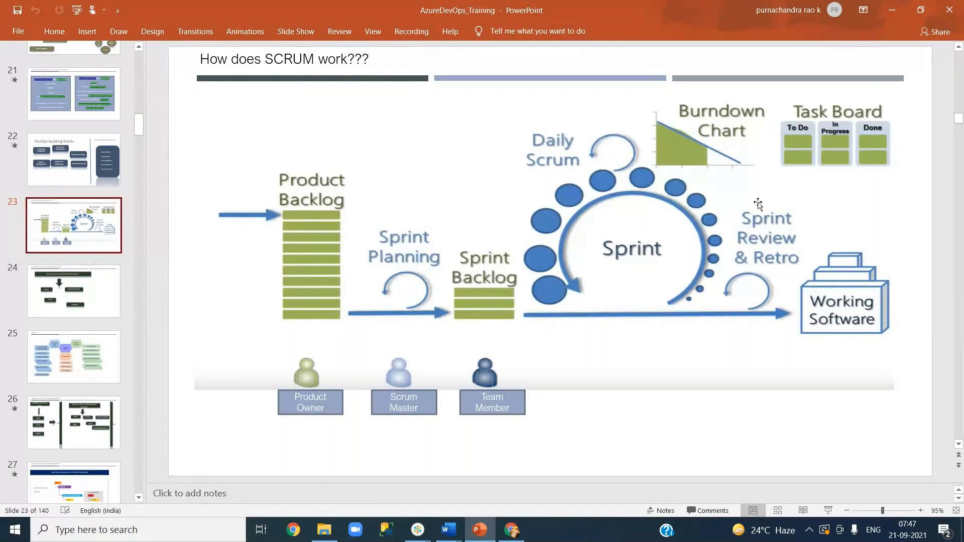
pyautogui.moveTo(483, 537)
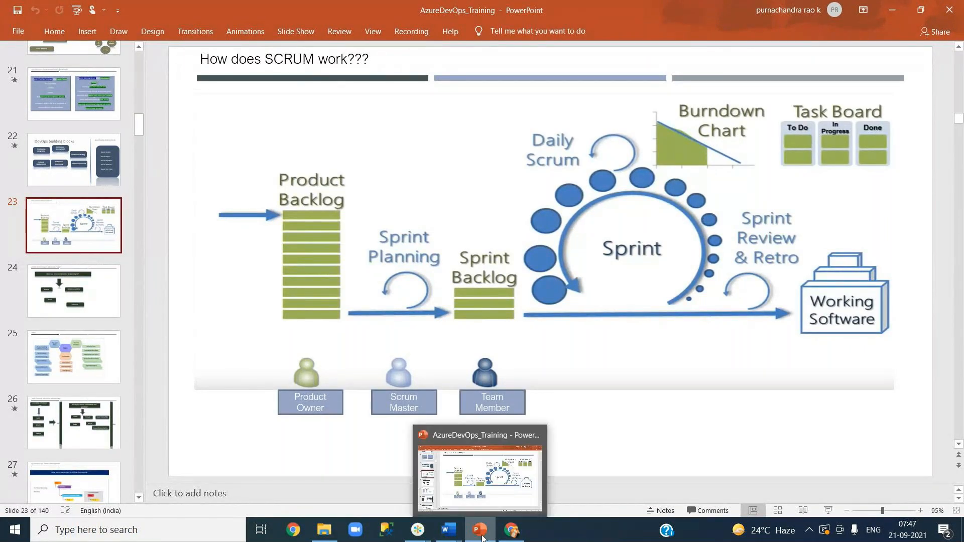
pyautogui.click(512, 530)
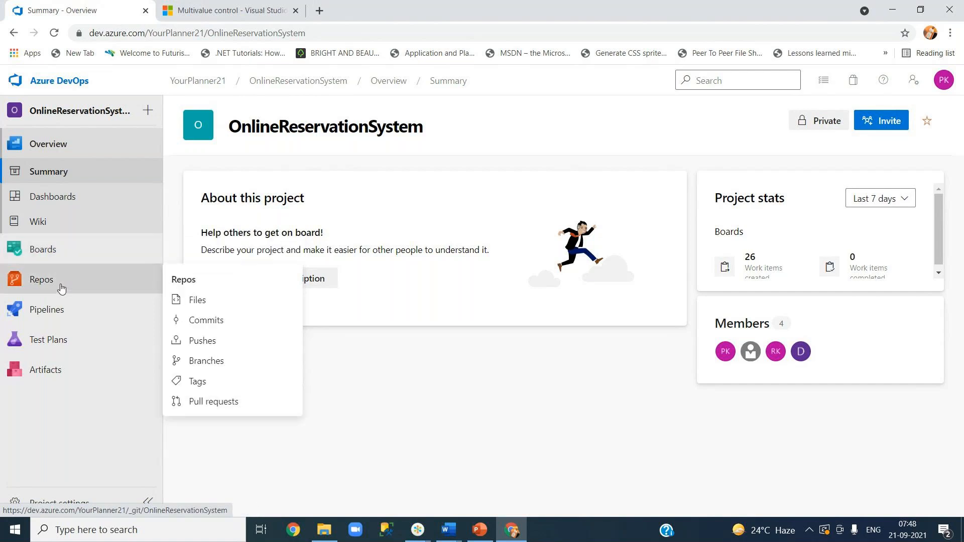
# Open the DB Dev Sprint 1 taskboard, look over the Test customization task's details and close it
pyautogui.click(211, 330)
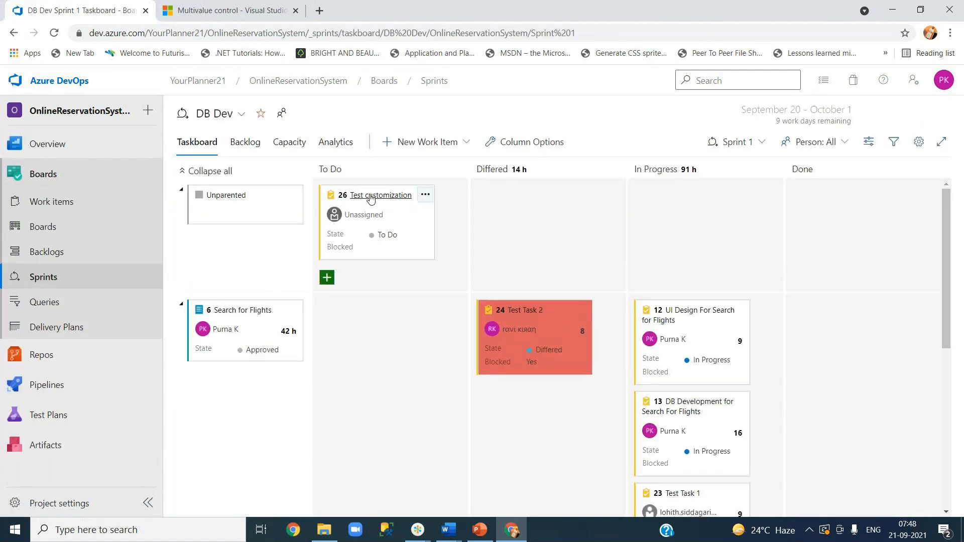
pyautogui.click(371, 197)
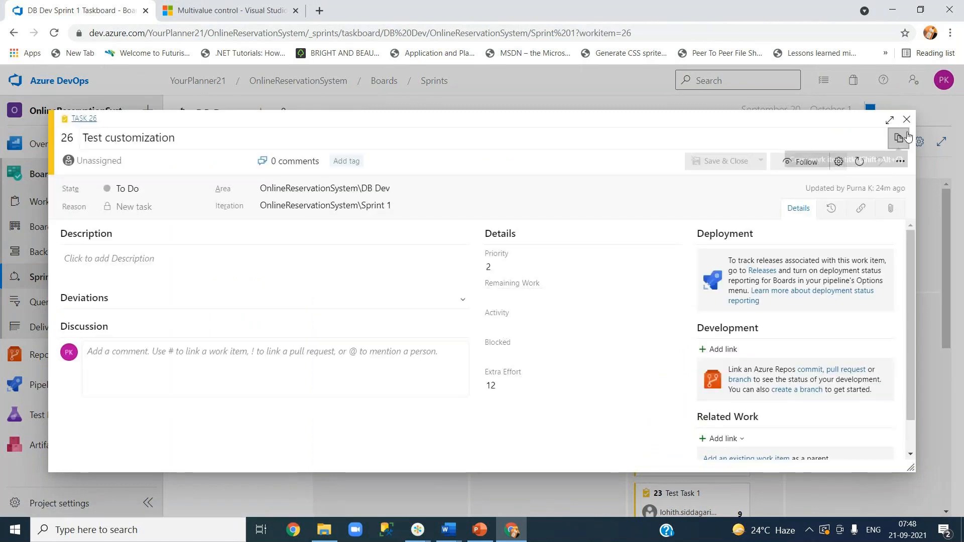
pyautogui.click(906, 120)
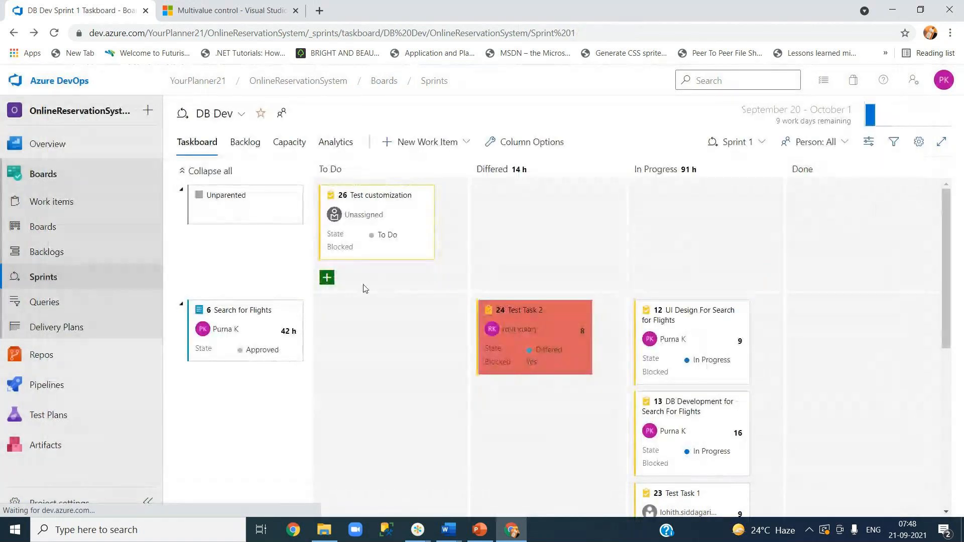
# Check the Remaining Work field of the UI Design For Search for Flights task, and return to the taskboard
pyautogui.click(680, 313)
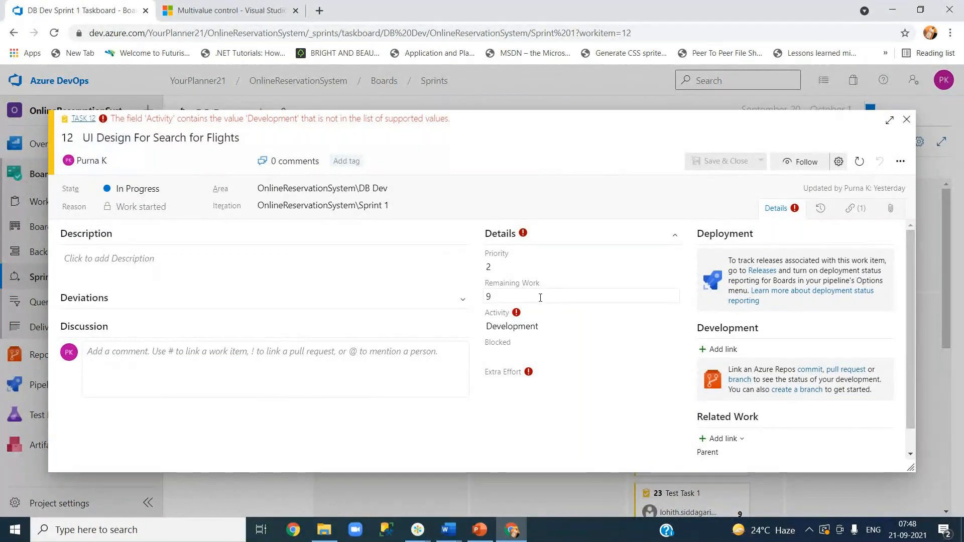
pyautogui.click(541, 298)
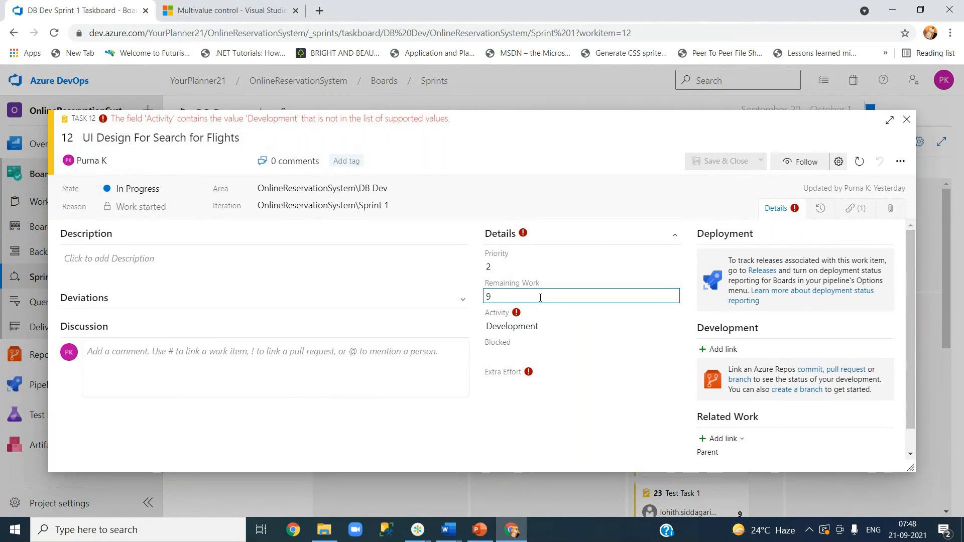
pyautogui.click(907, 120)
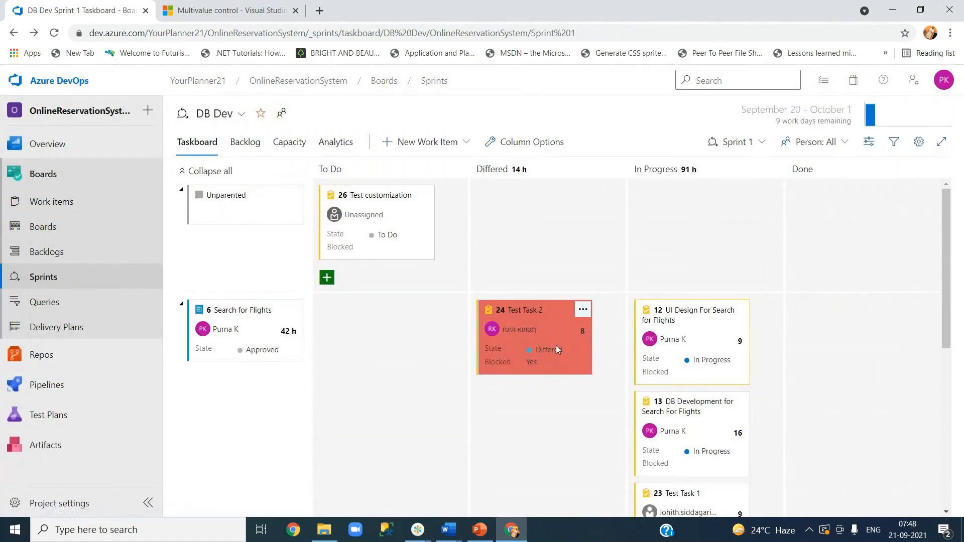
# Open the sprint's burndown analytics, review the backlog and burndown options, and keep the burndown on Sum of Remaining Work
pyautogui.click(343, 147)
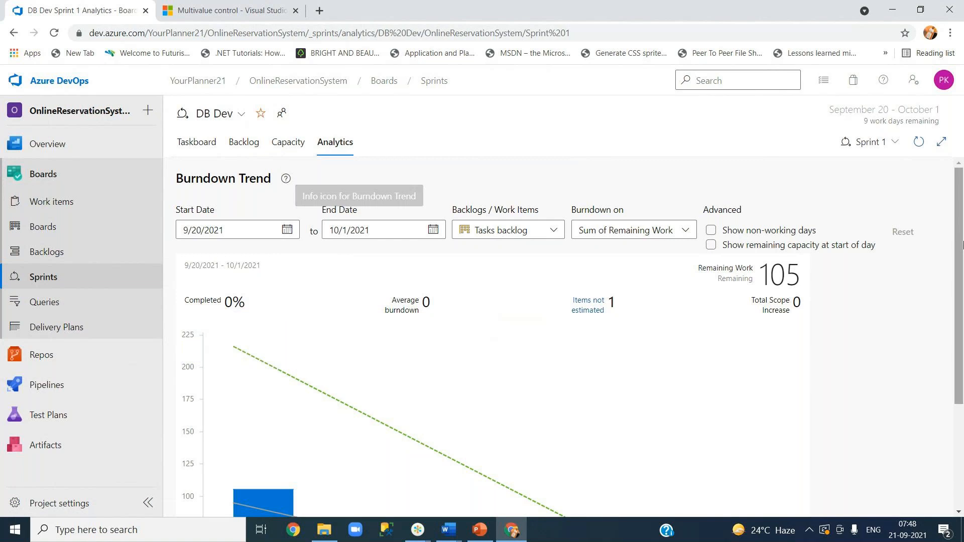
pyautogui.moveTo(960, 254); pyautogui.dragTo(960, 280)
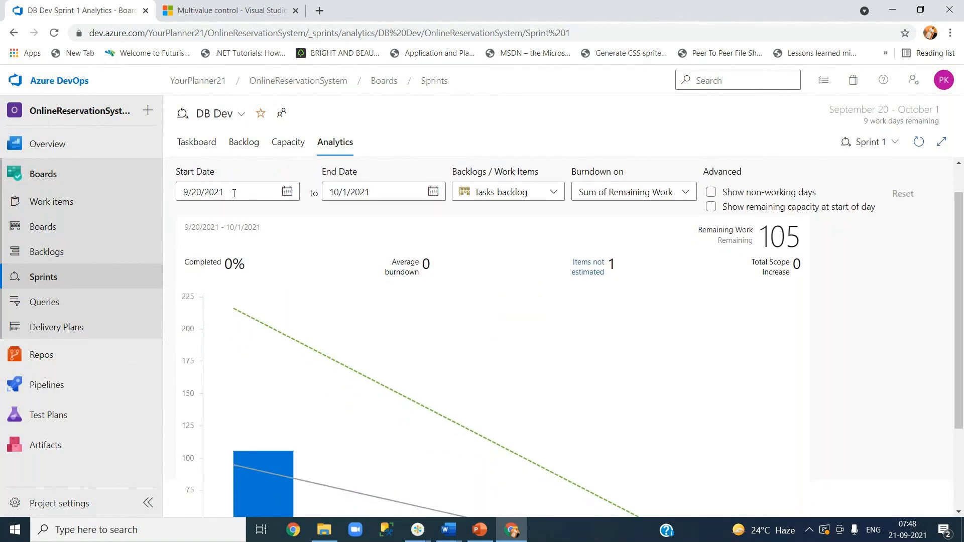
pyautogui.click(538, 195)
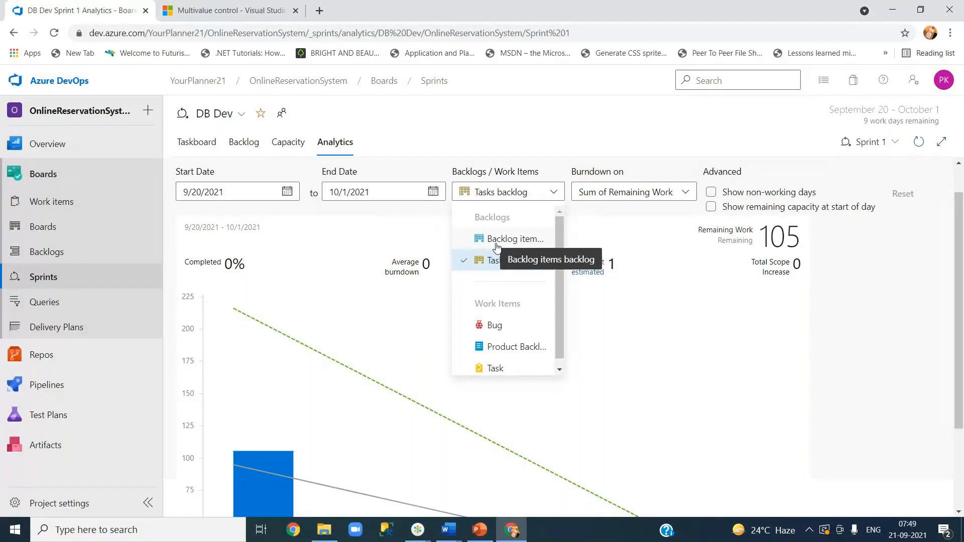
pyautogui.click(689, 199)
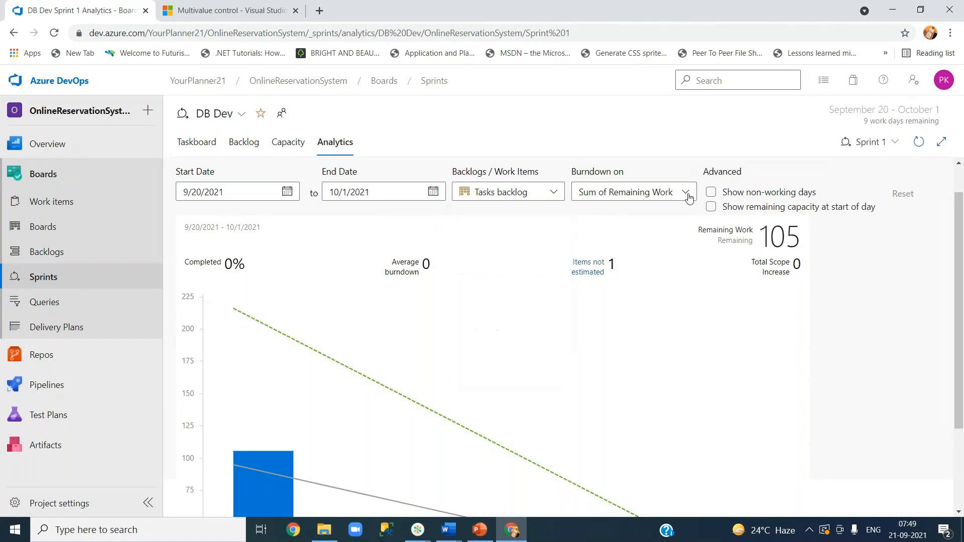
pyautogui.click(654, 196)
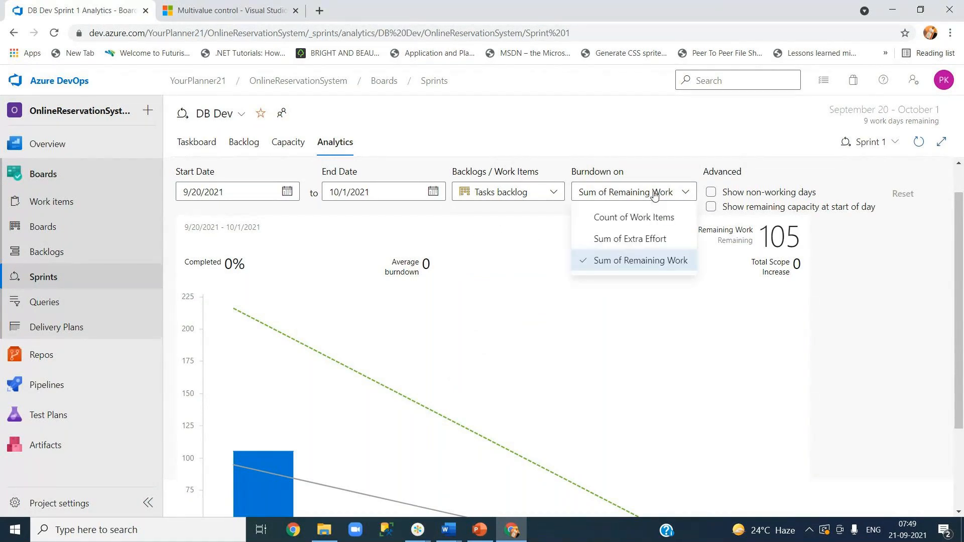
pyautogui.click(658, 254)
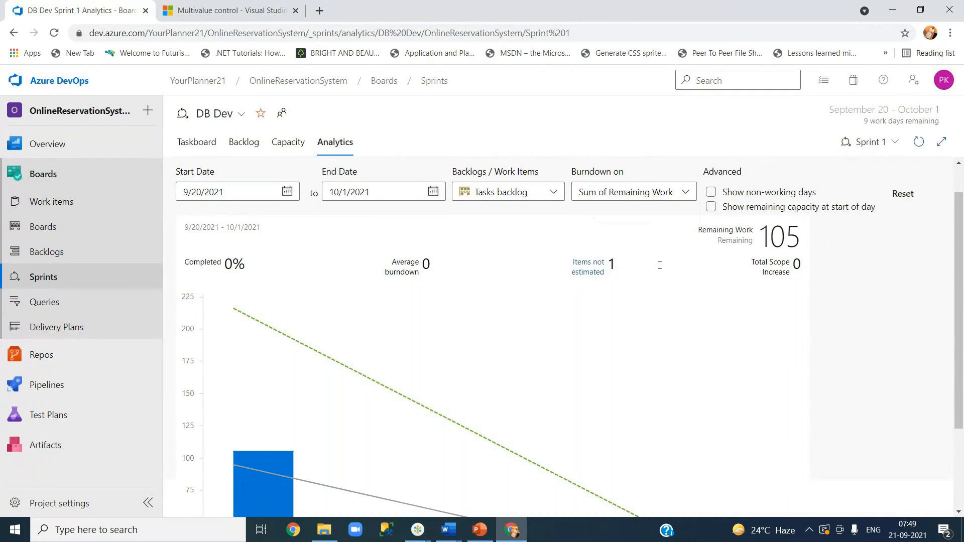
# Examine the burndown chart's remaining work total, daily remaining values, remaining capacity and ideal trend lines
pyautogui.doubleClick(764, 234)
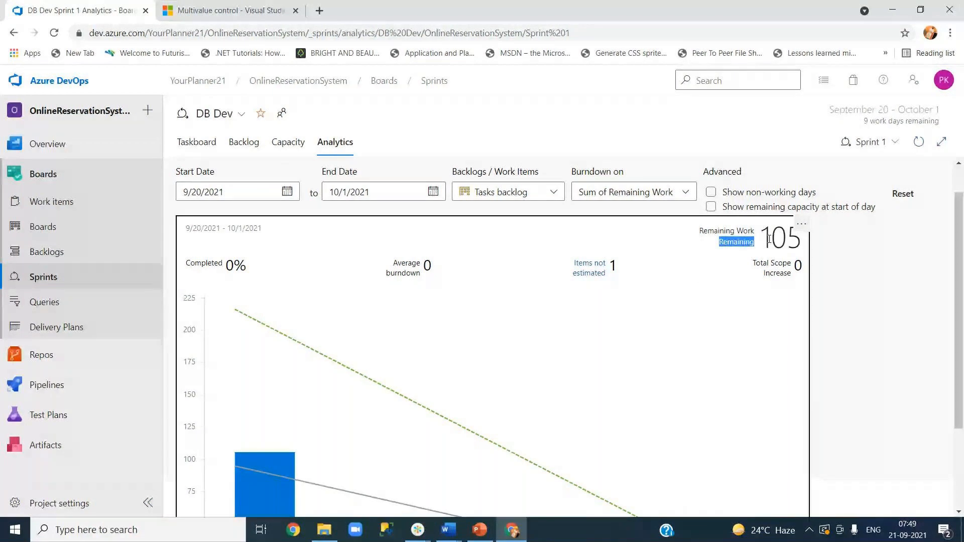
pyautogui.click(938, 273)
pyautogui.moveTo(961, 269); pyautogui.dragTo(961, 352)
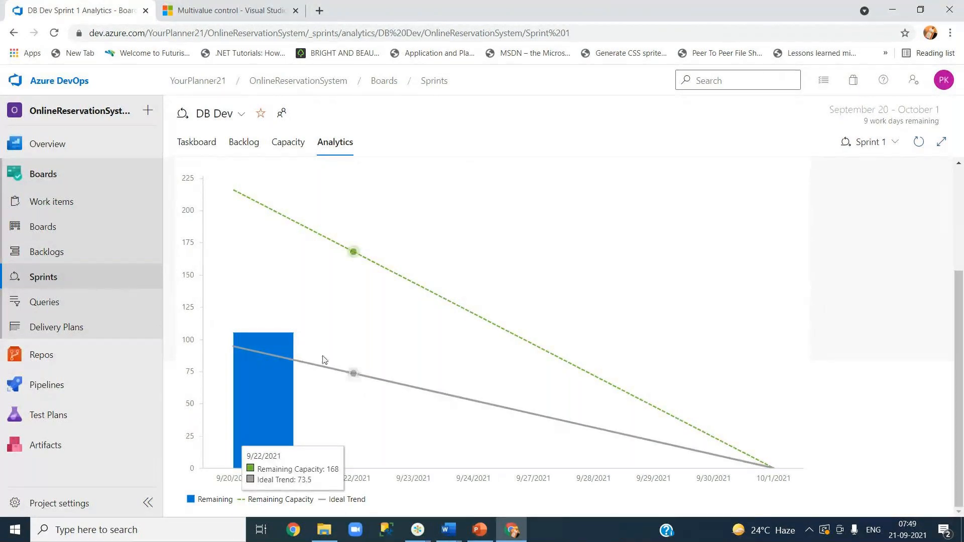
pyautogui.moveTo(296, 368)
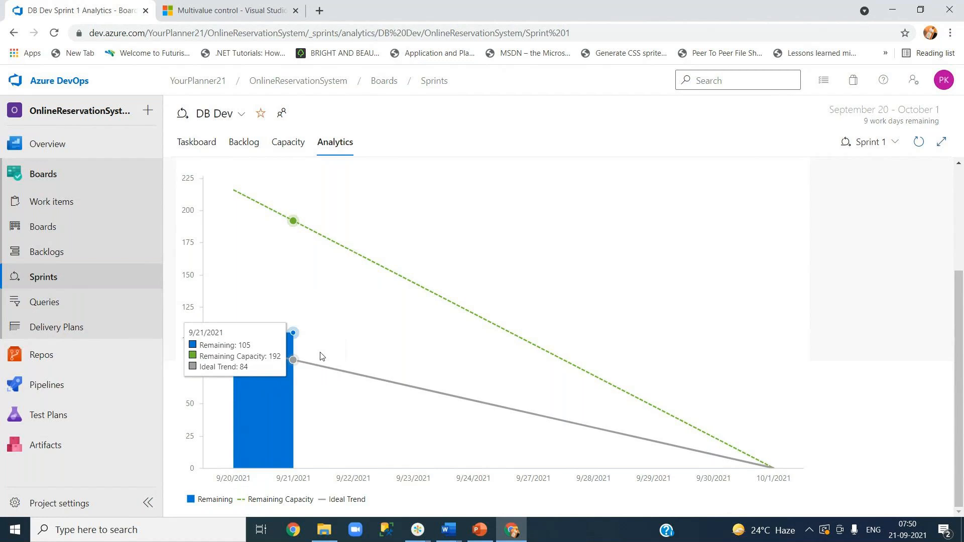
pyautogui.scroll(3, 319, 355)
pyautogui.scroll(-3, 320, 355)
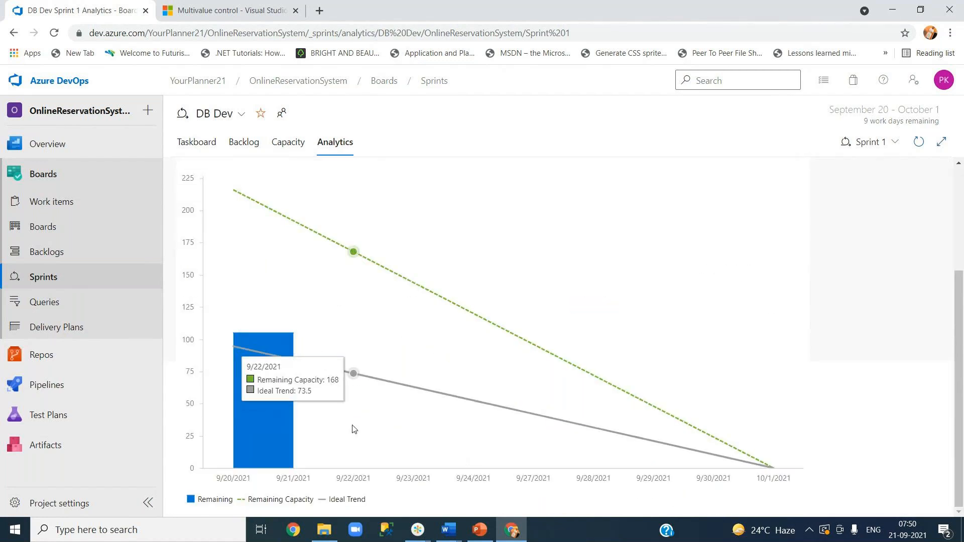
pyautogui.scroll(3, 371, 414)
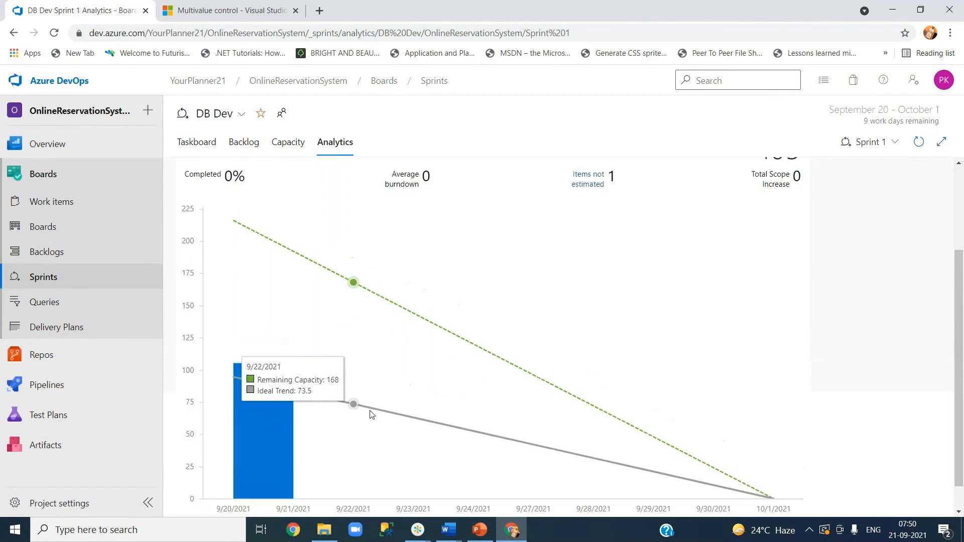
pyautogui.scroll(-3, 371, 415)
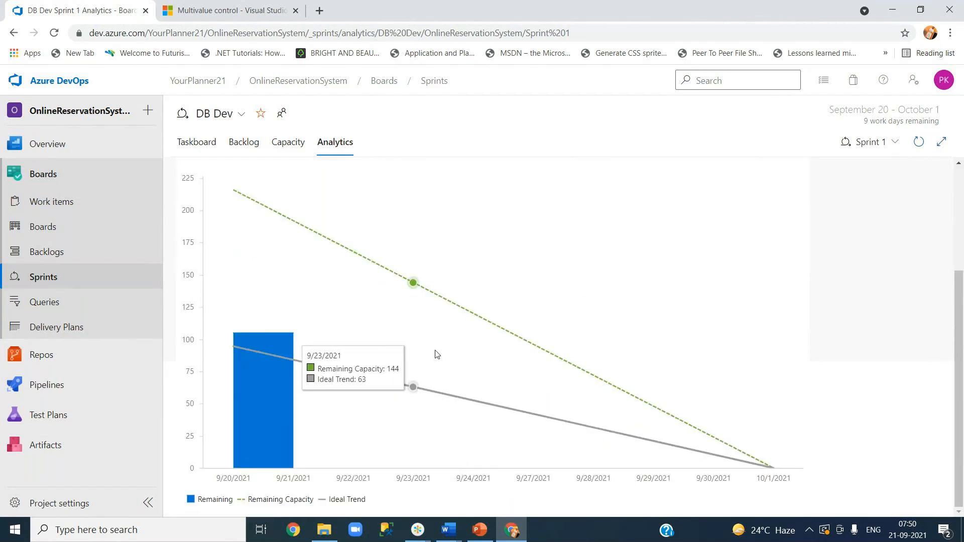
pyautogui.scroll(3, 519, 347)
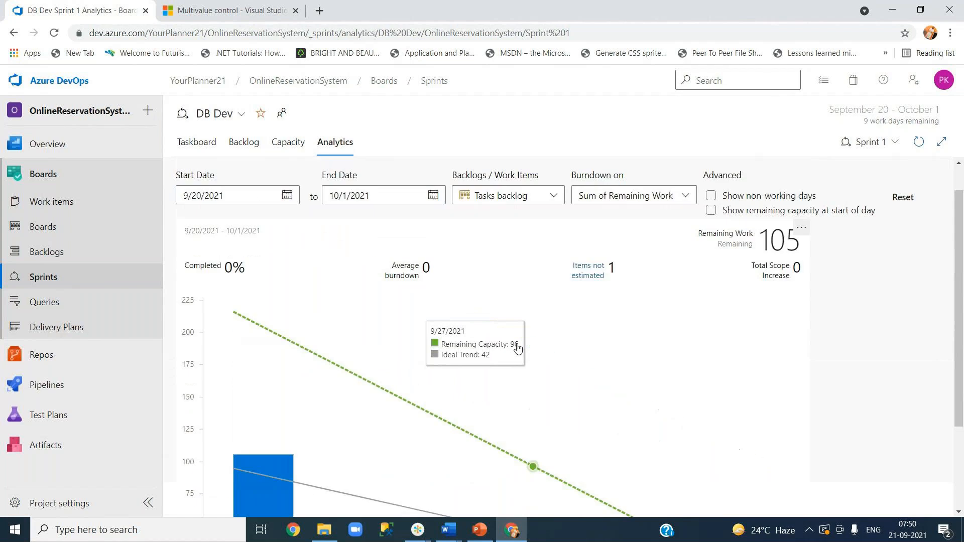
# Compare the burndown of the Backlog items backlog with that of the Tasks backlog, ending on the Tasks backlog
pyautogui.click(551, 231)
pyautogui.click(514, 277)
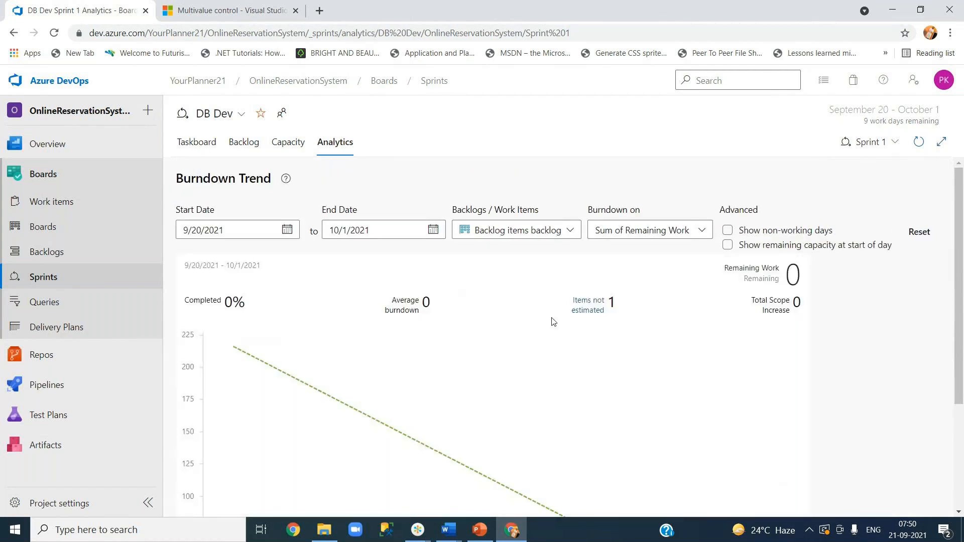
pyautogui.scroll(-3, 491, 381)
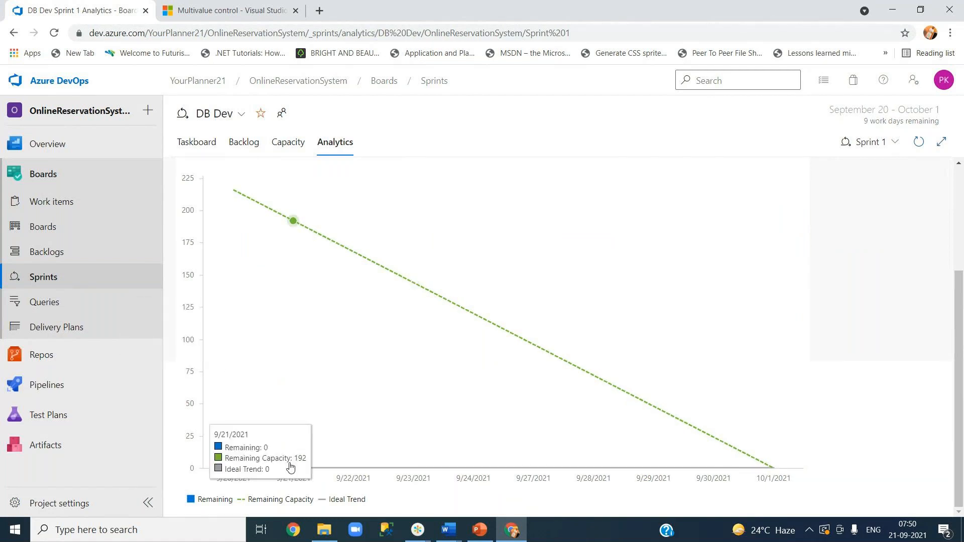
pyautogui.scroll(3, 535, 394)
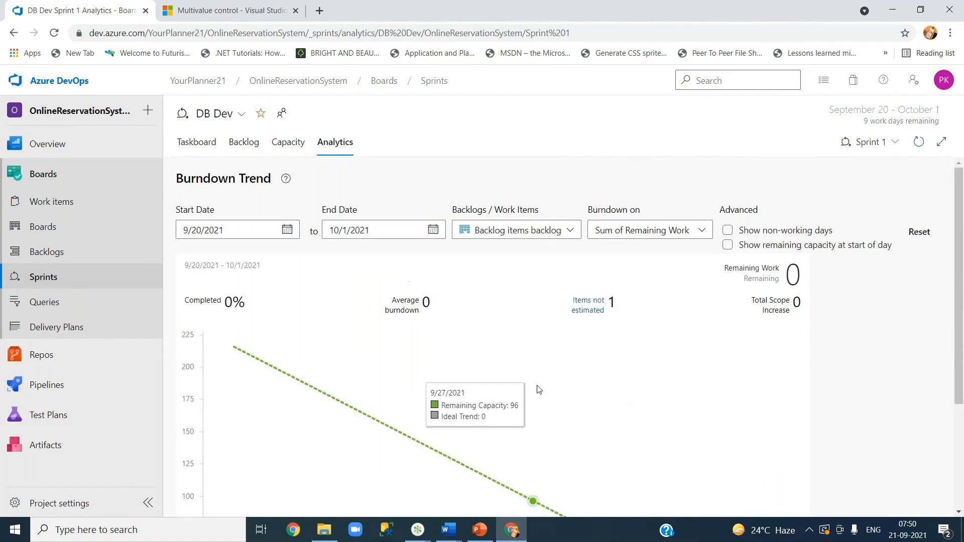
pyautogui.click(547, 230)
pyautogui.click(517, 301)
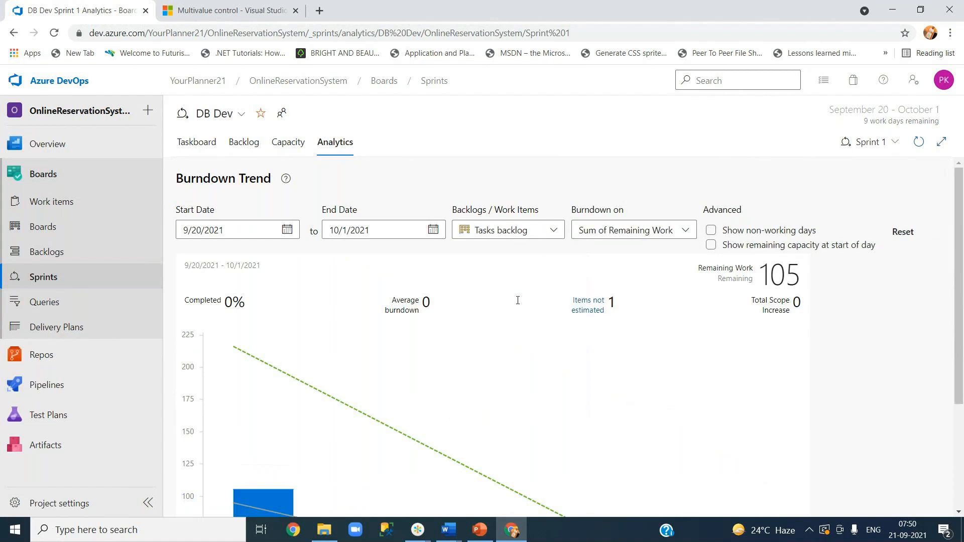
pyautogui.scroll(-3, 382, 421)
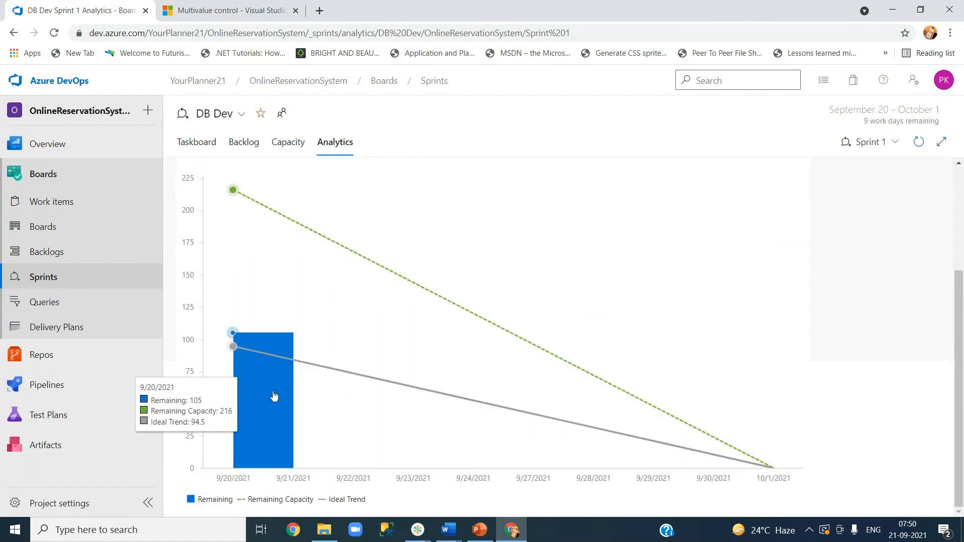
pyautogui.scroll(3, 329, 334)
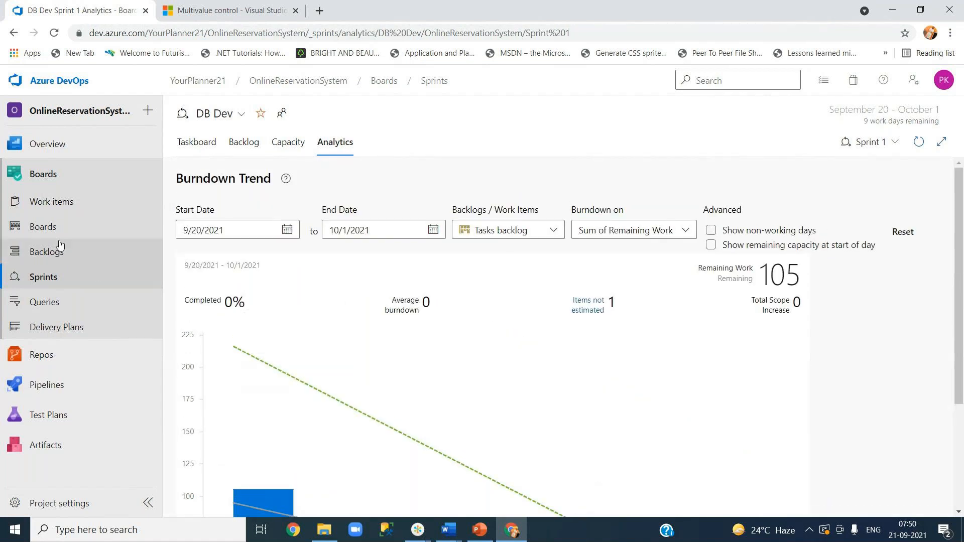
# Reopen the DB Dev sprint's taskboard from the sprints directory and review the remaining hours on the task cards
pyautogui.click(59, 281)
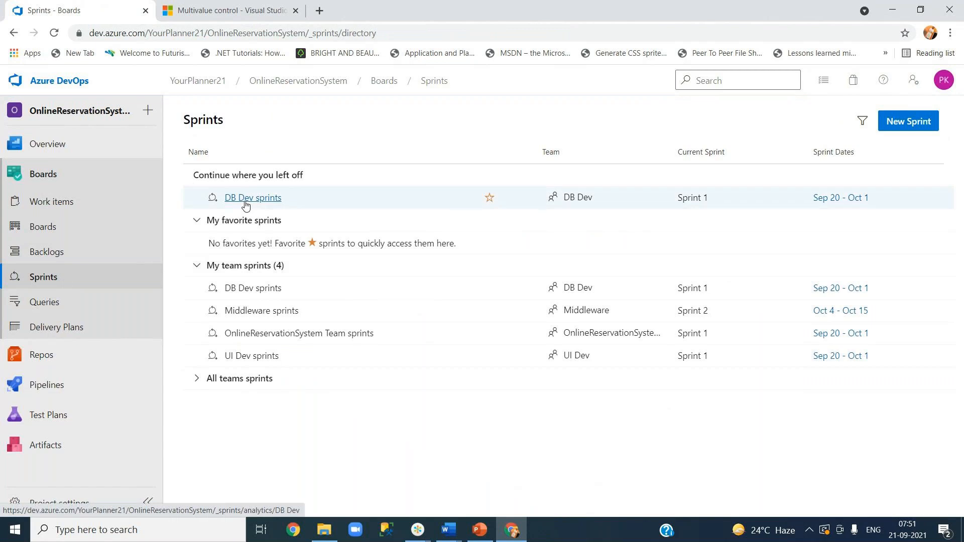
pyautogui.click(246, 201)
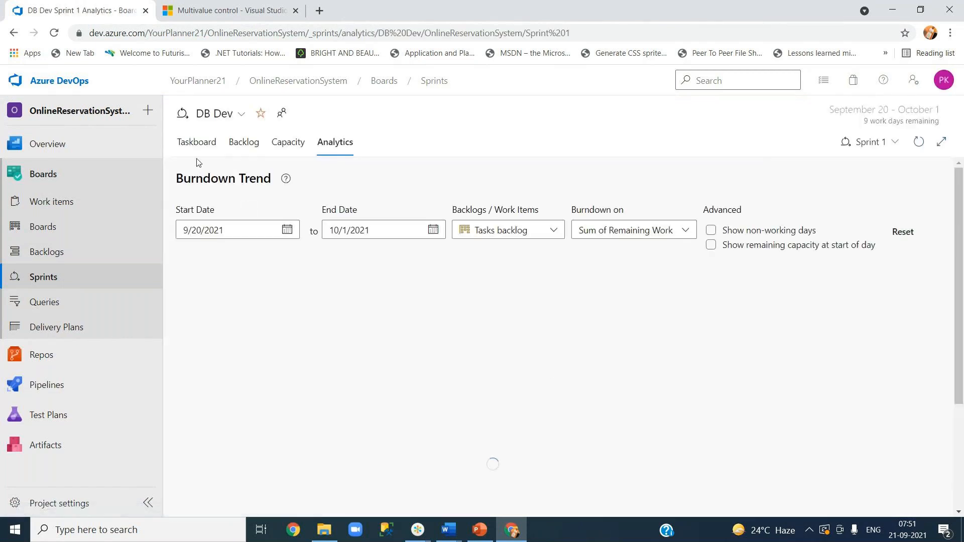
pyautogui.click(197, 152)
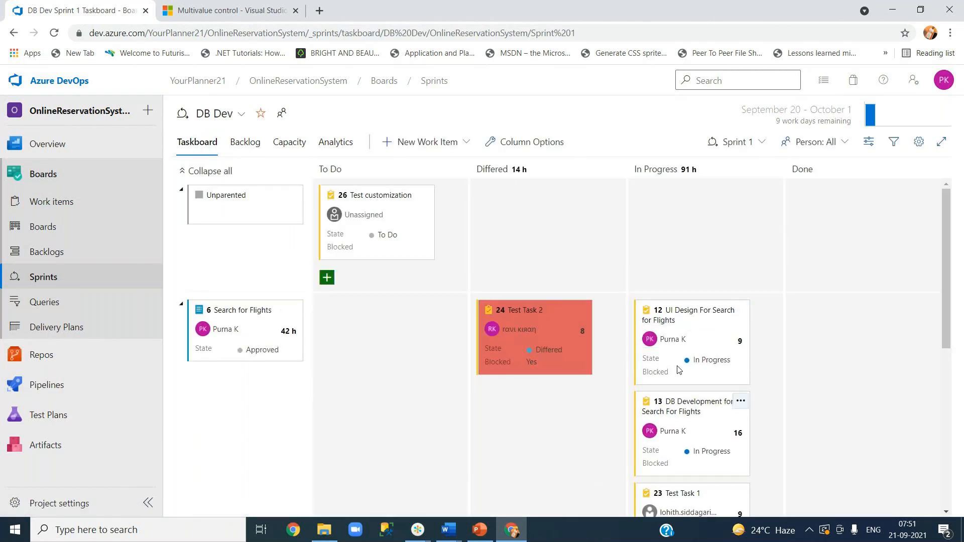
pyautogui.moveTo(949, 332); pyautogui.dragTo(949, 374)
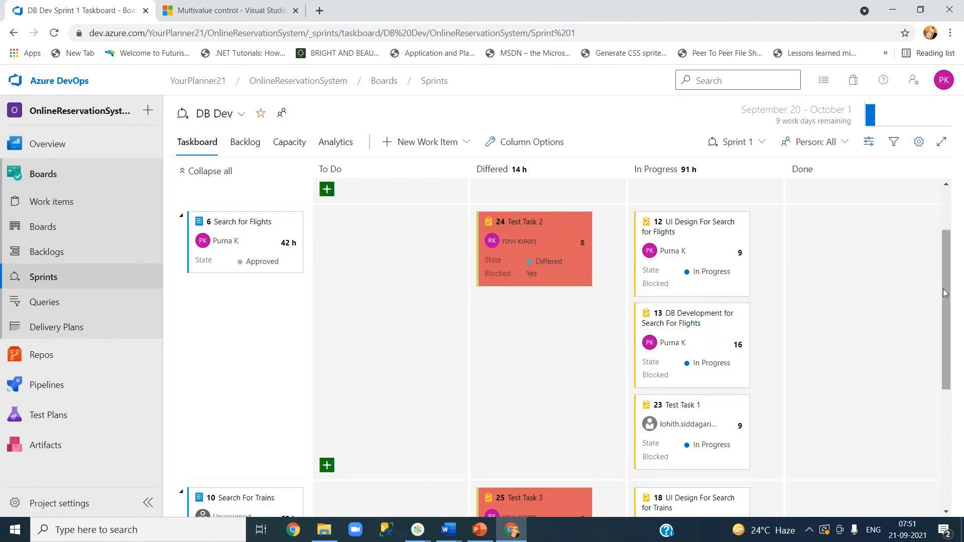
pyautogui.scroll(2, 949, 296)
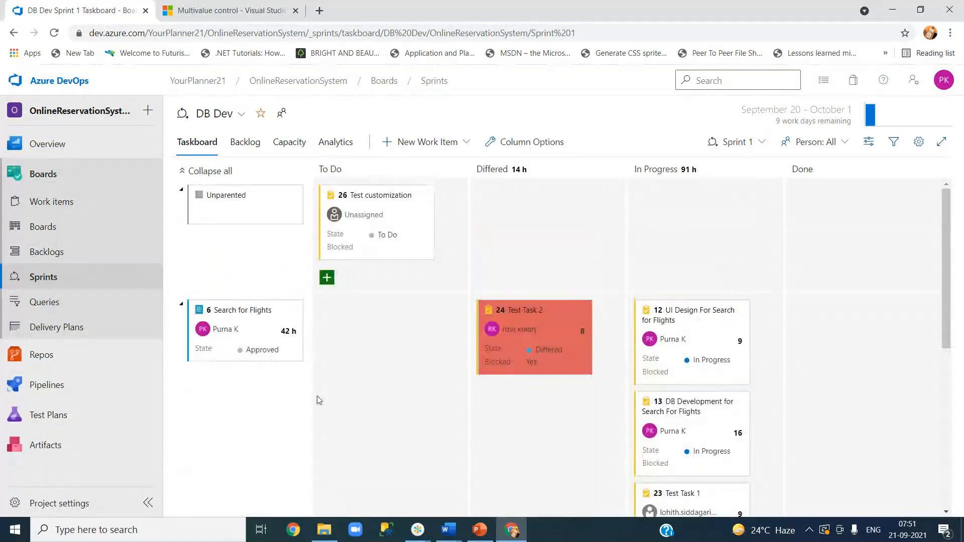
# Look through the project's Queries page, then the DB Dev board, backlog and sprint taskboard
pyautogui.click(44, 303)
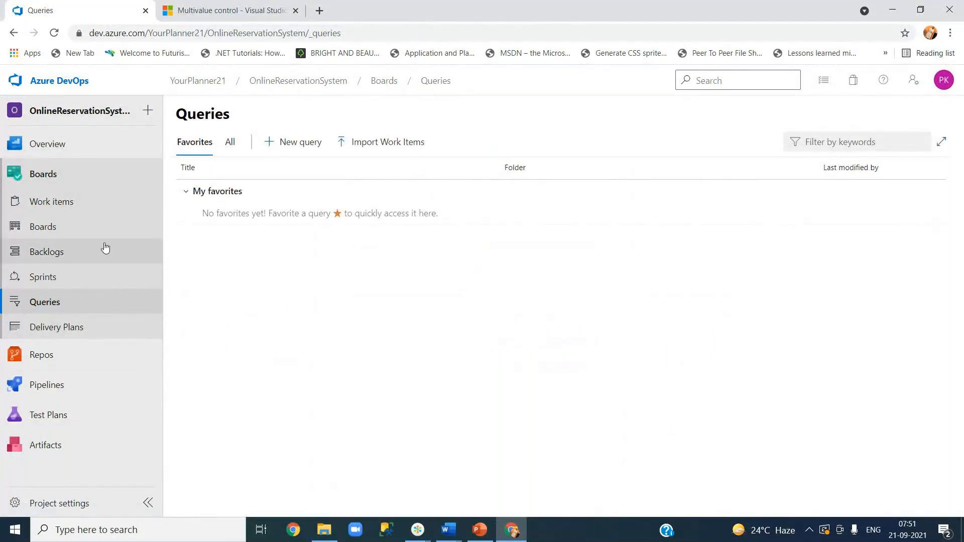
pyautogui.click(91, 235)
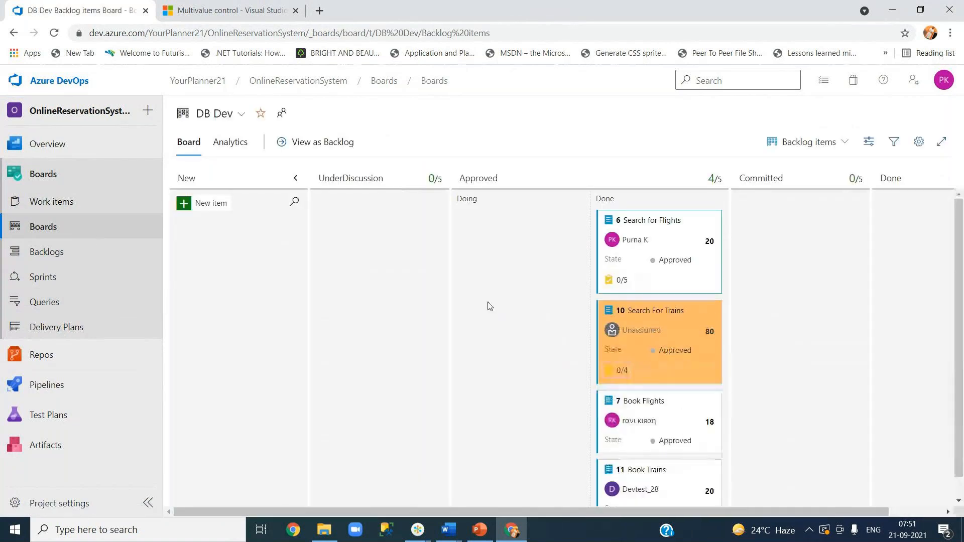
pyautogui.click(32, 259)
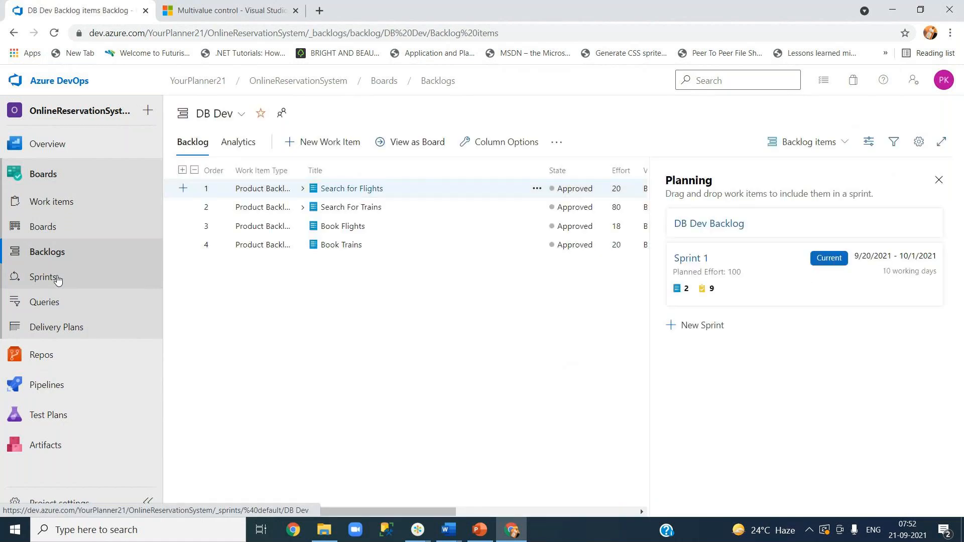
pyautogui.click(57, 280)
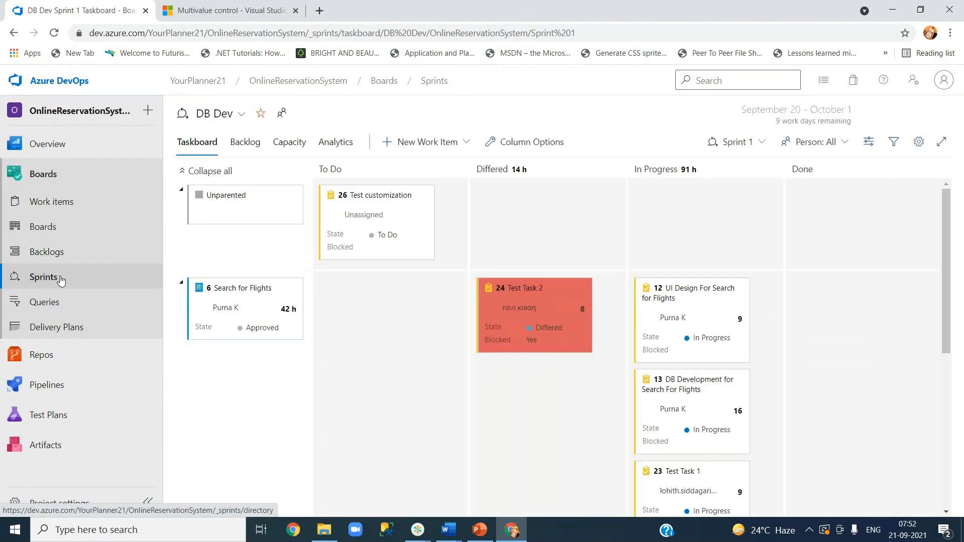
# Create a new work item query, review the available work item types, and keep the first clause at Work Item Type = [Any]
pyautogui.click(45, 304)
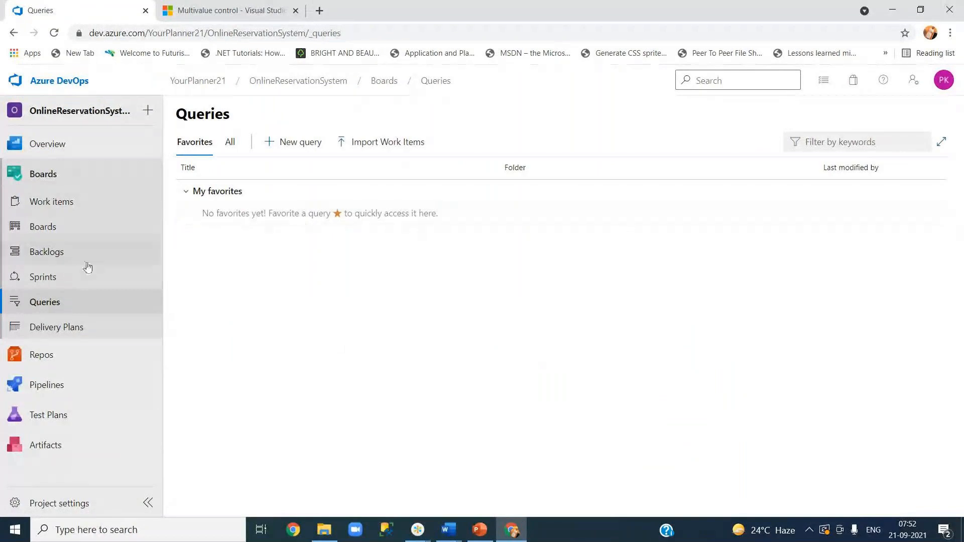
pyautogui.click(281, 145)
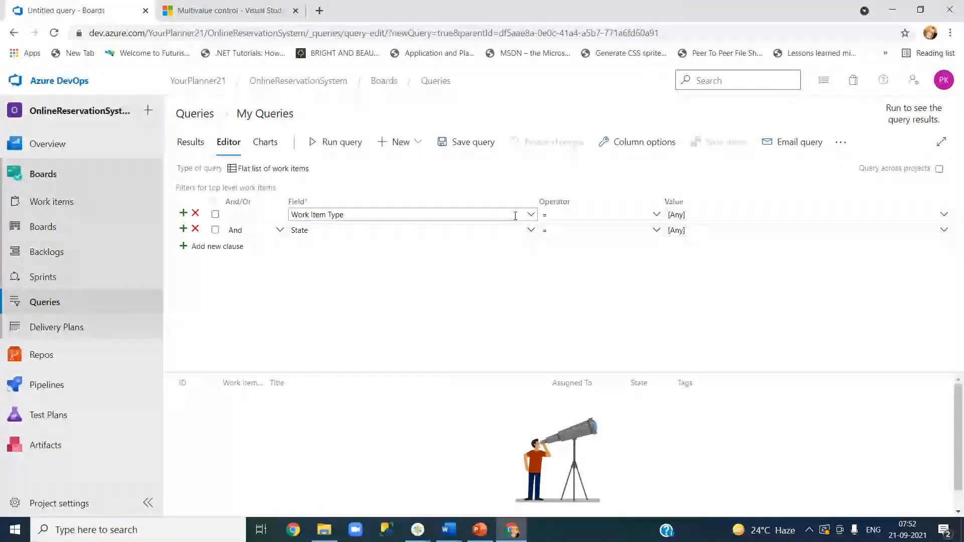
pyautogui.click(530, 216)
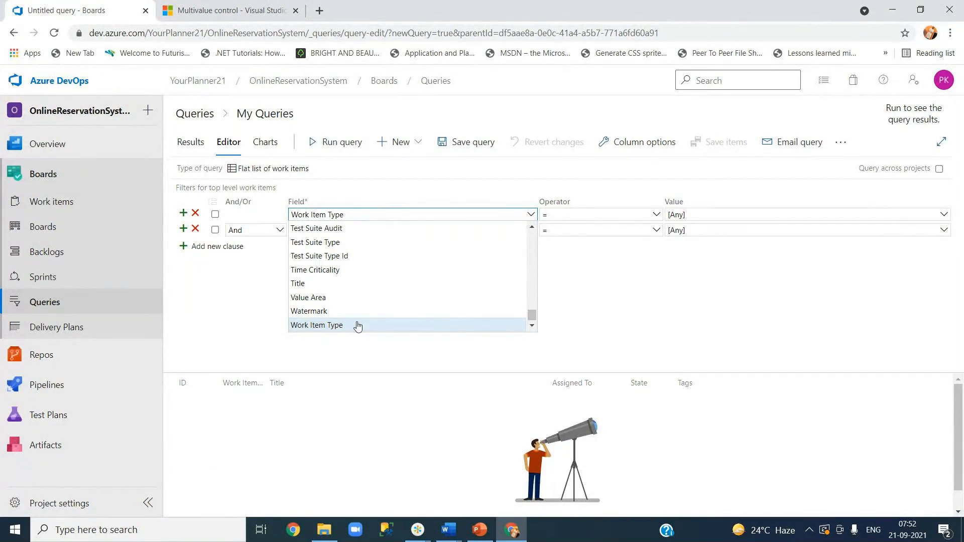
pyautogui.click(341, 329)
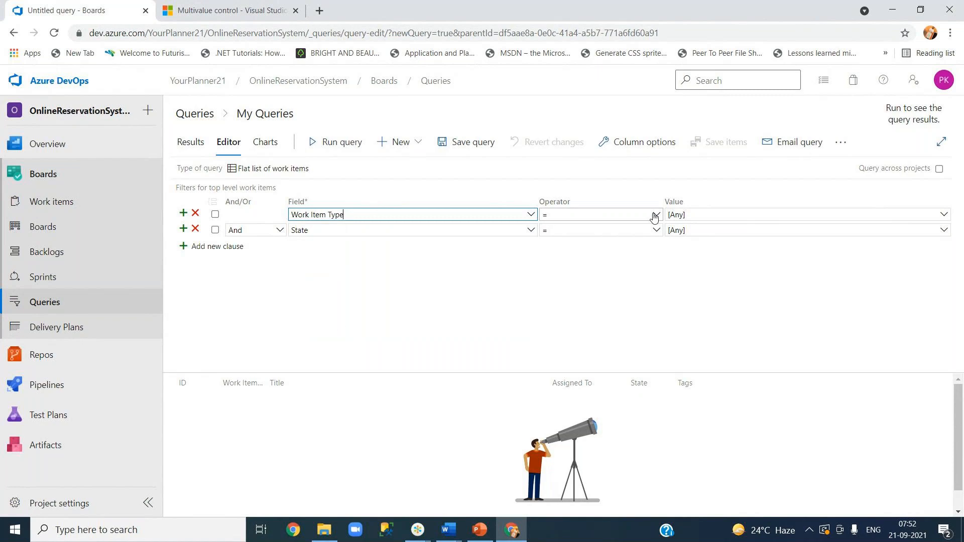
pyautogui.click(941, 214)
pyautogui.scroll(-2, 715, 290)
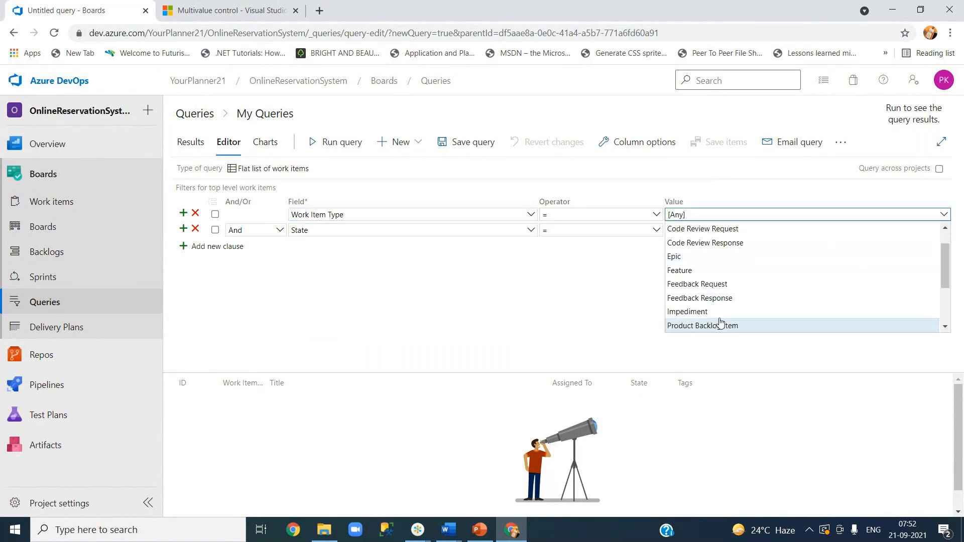
pyautogui.scroll(-2, 719, 326)
pyautogui.scroll(-2, 720, 318)
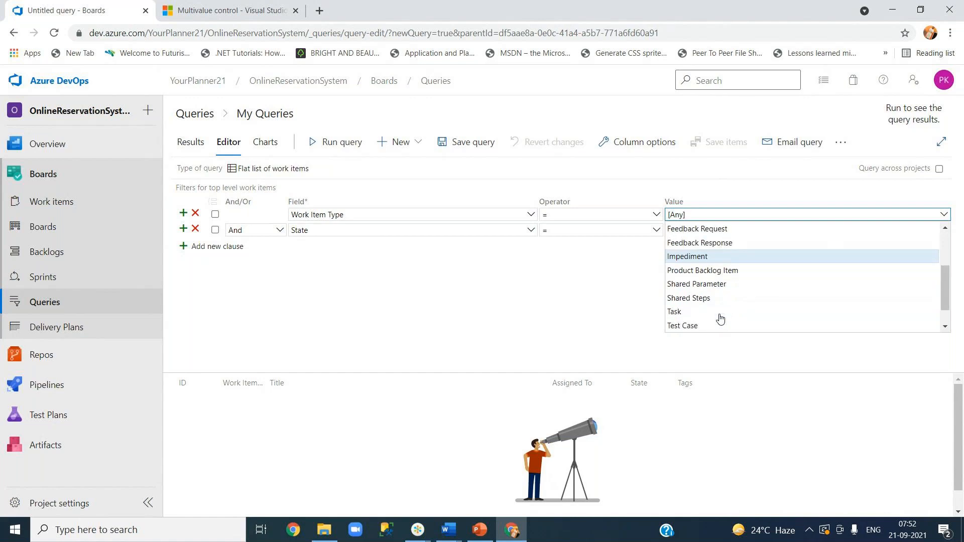
pyautogui.click(611, 288)
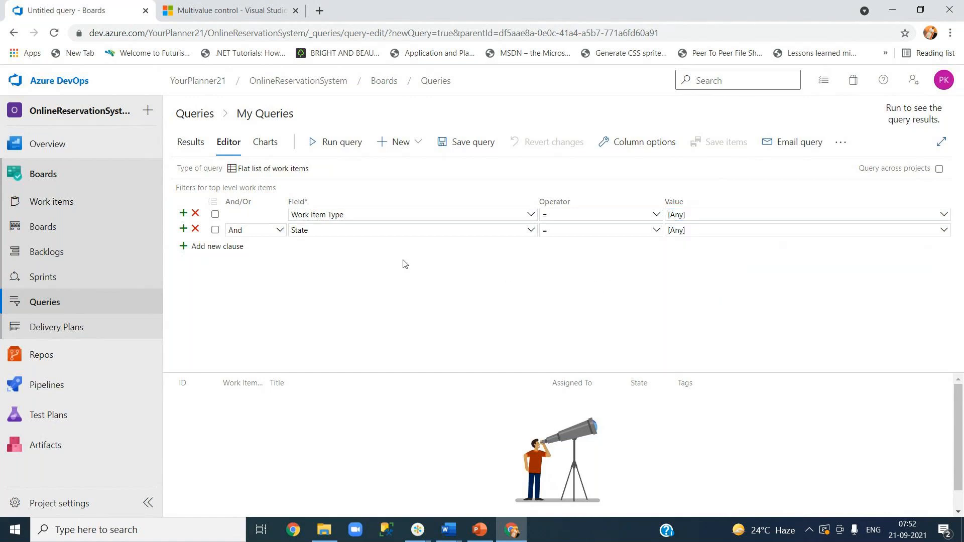
# Set the query's second clause to State = Differed
pyautogui.click(531, 232)
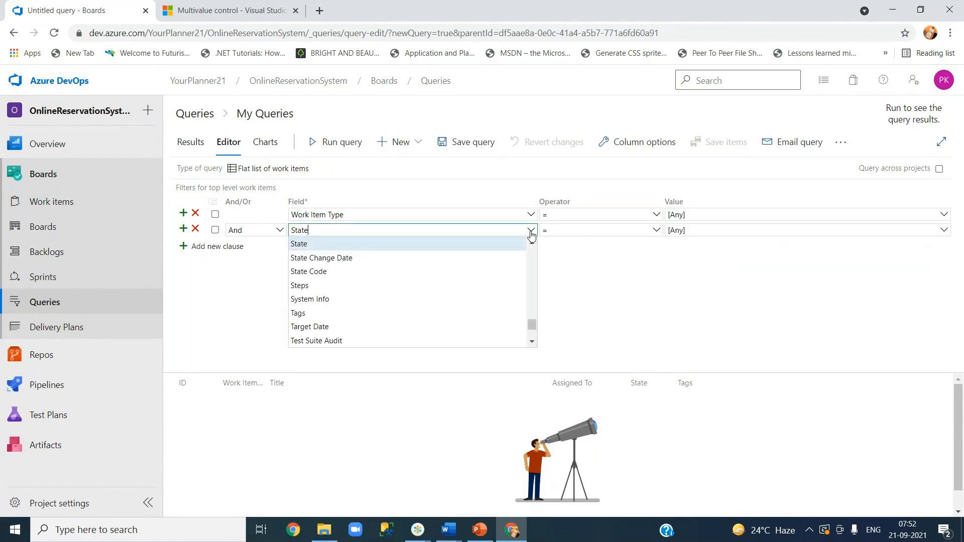
pyautogui.click(531, 231)
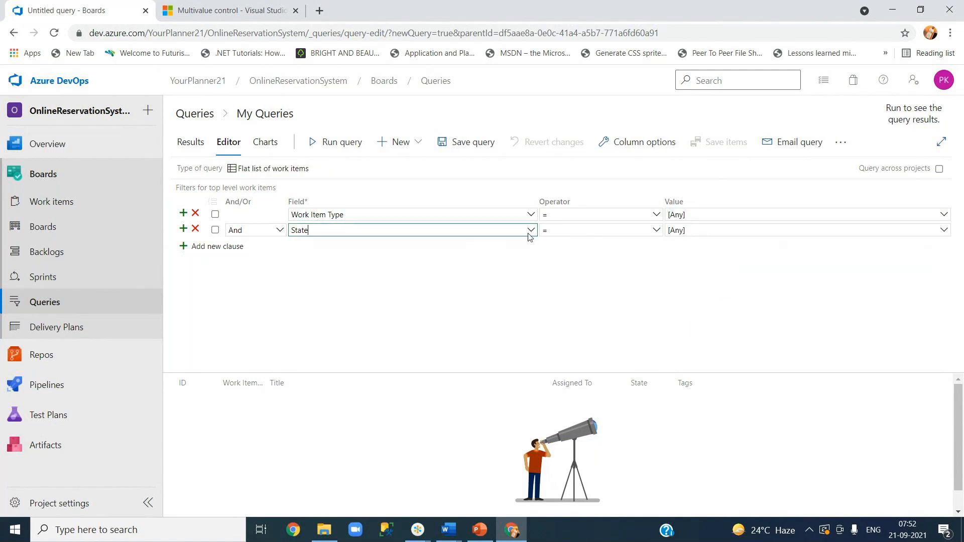
pyautogui.click(943, 230)
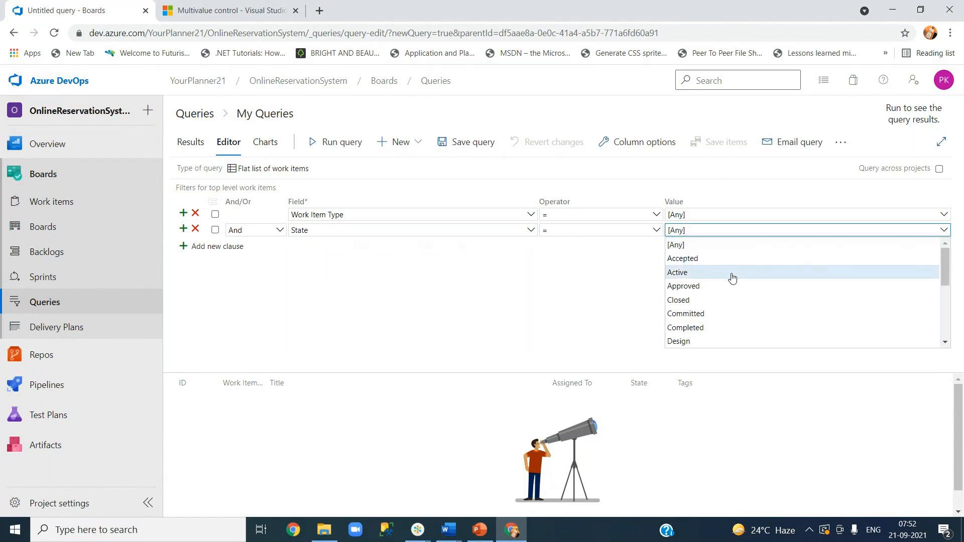
pyautogui.scroll(-1, 713, 329)
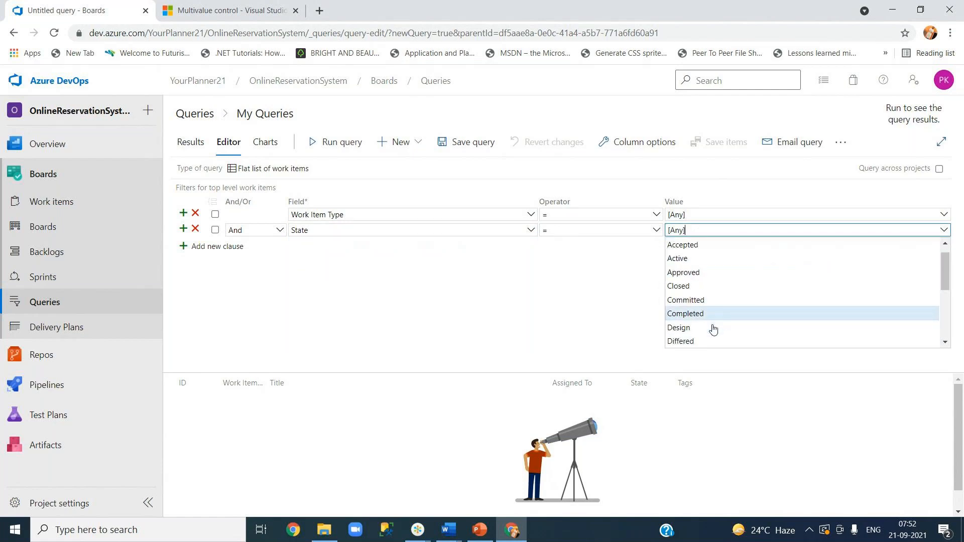
pyautogui.click(684, 342)
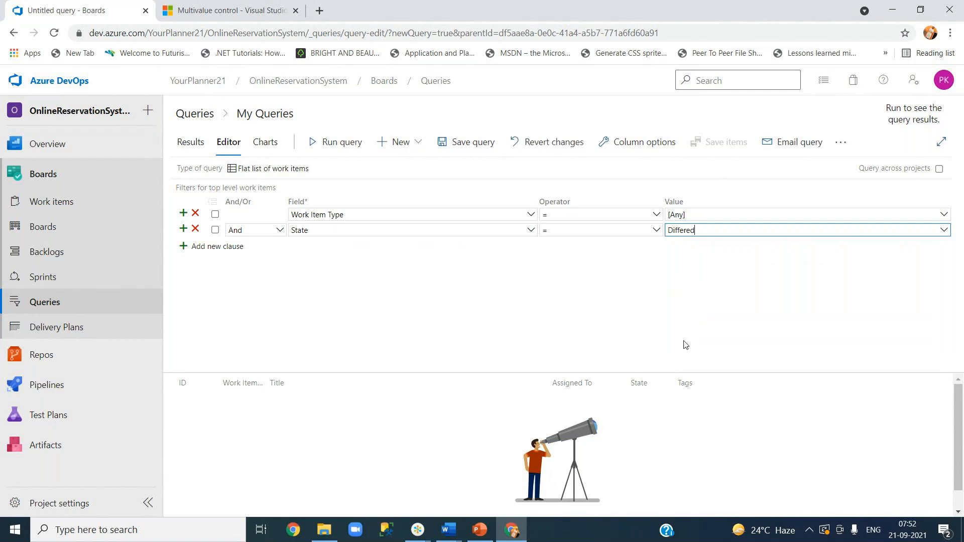
# Add an And clause to the query that matches work items Assigned To a specific team member
pyautogui.click(214, 247)
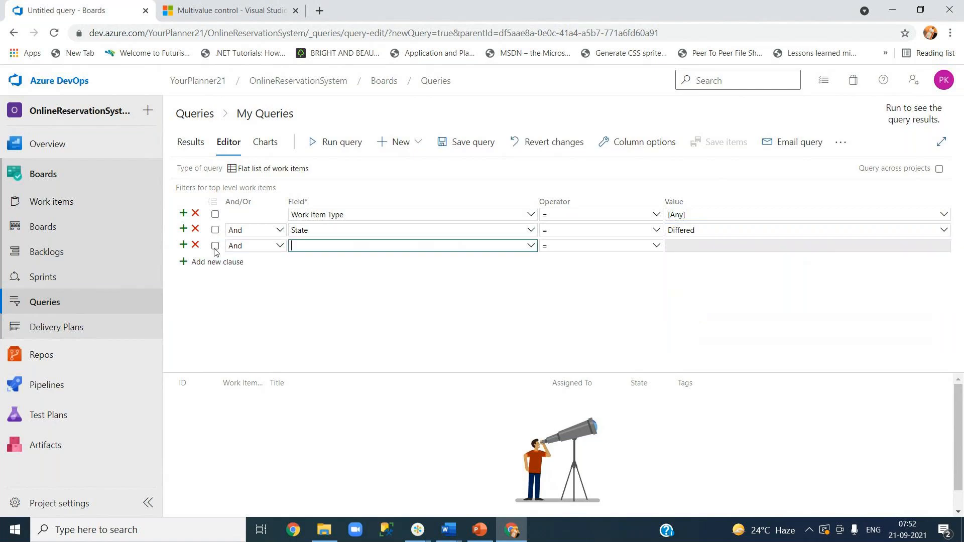
pyautogui.click(532, 246)
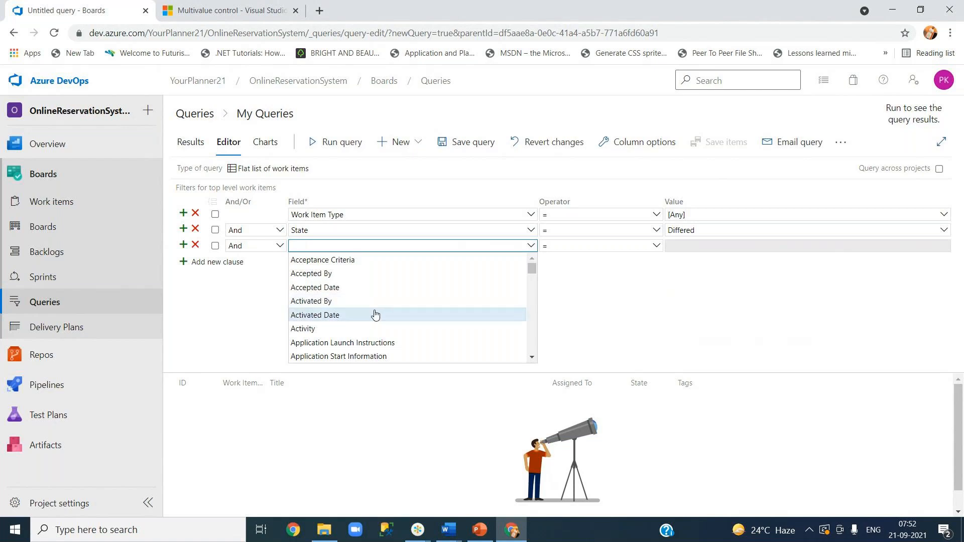
pyautogui.scroll(-2, 369, 311)
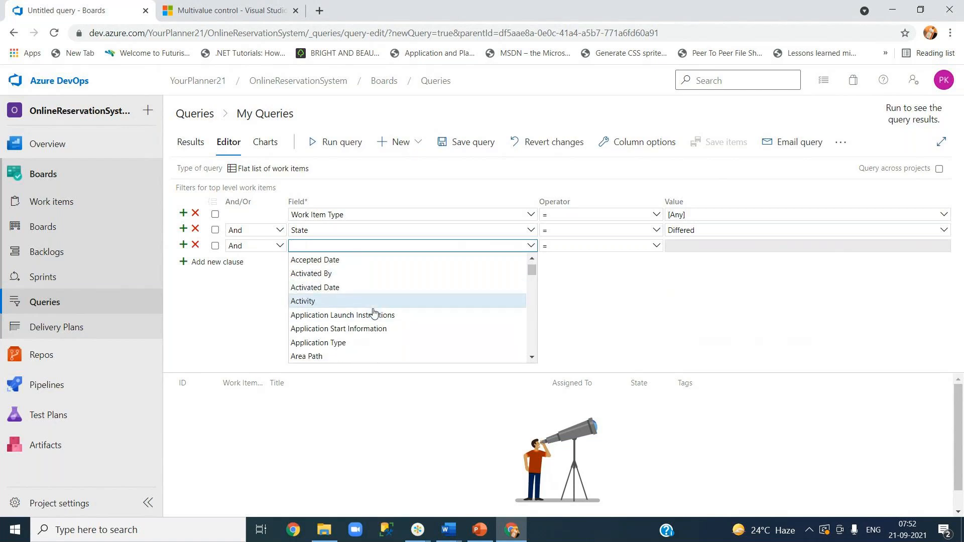
pyautogui.scroll(-2, 374, 313)
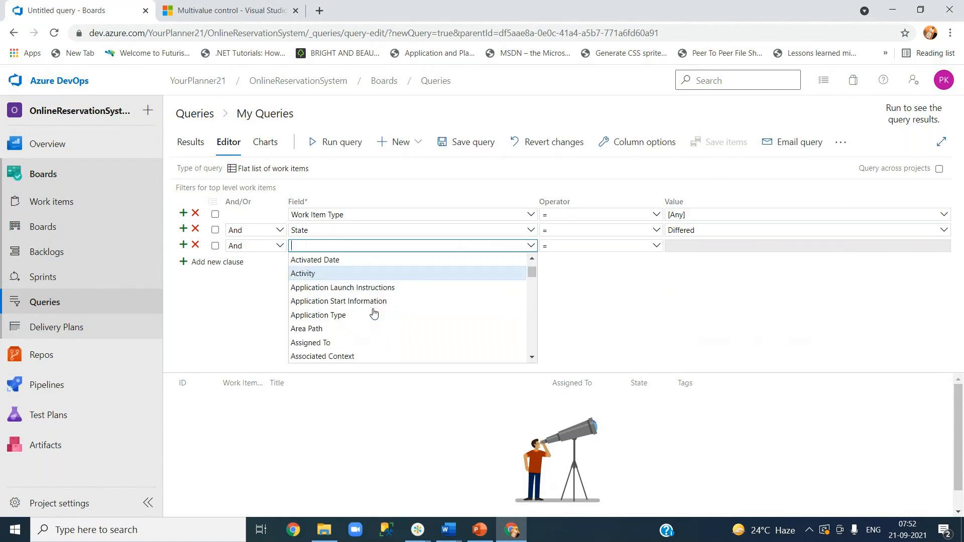
pyautogui.scroll(-1, 374, 314)
pyautogui.click(319, 330)
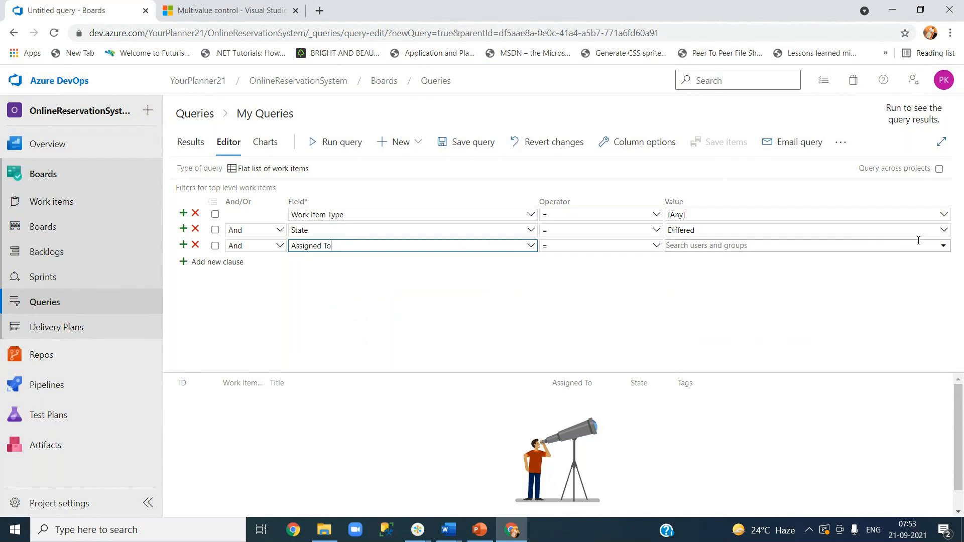
pyautogui.click(943, 247)
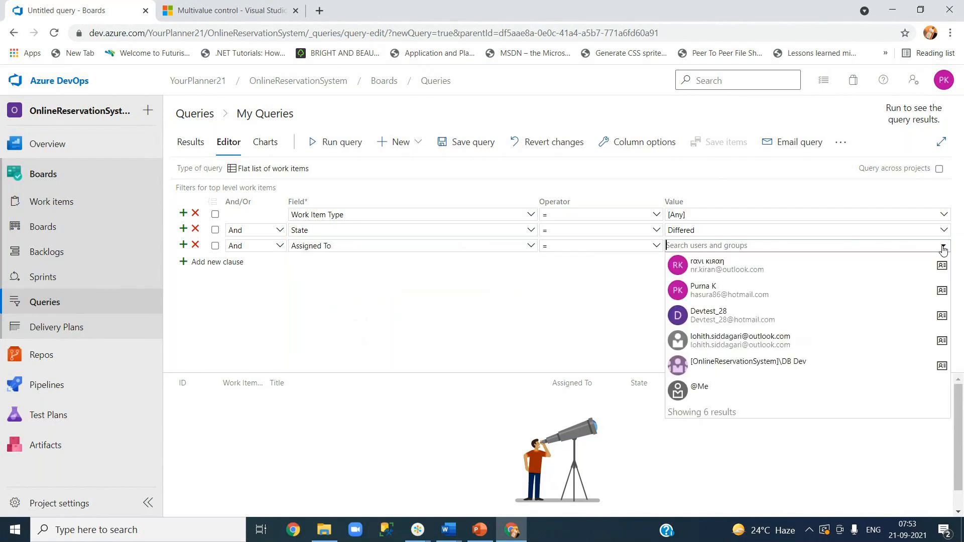
pyautogui.click(754, 269)
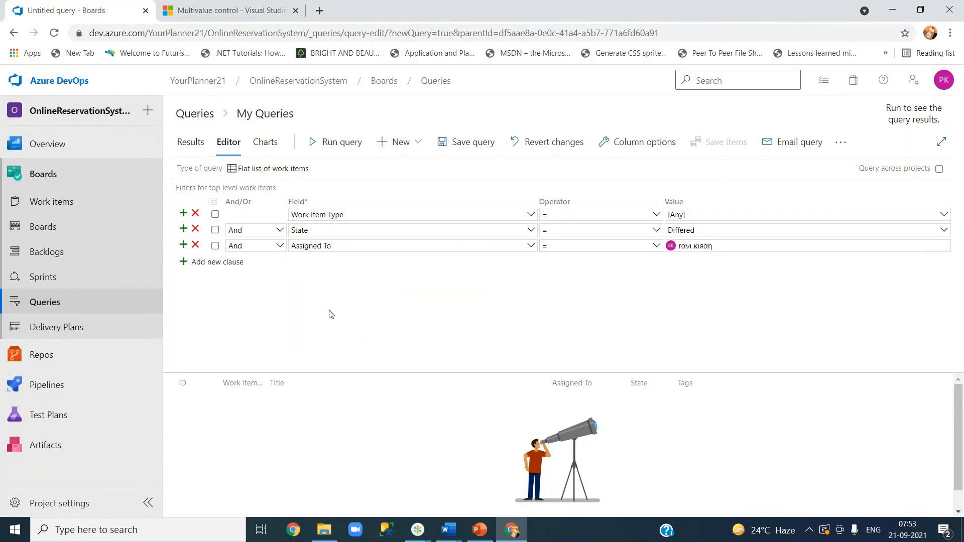
# Save the query as "Test query" in the My Queries folder
pyautogui.click(459, 144)
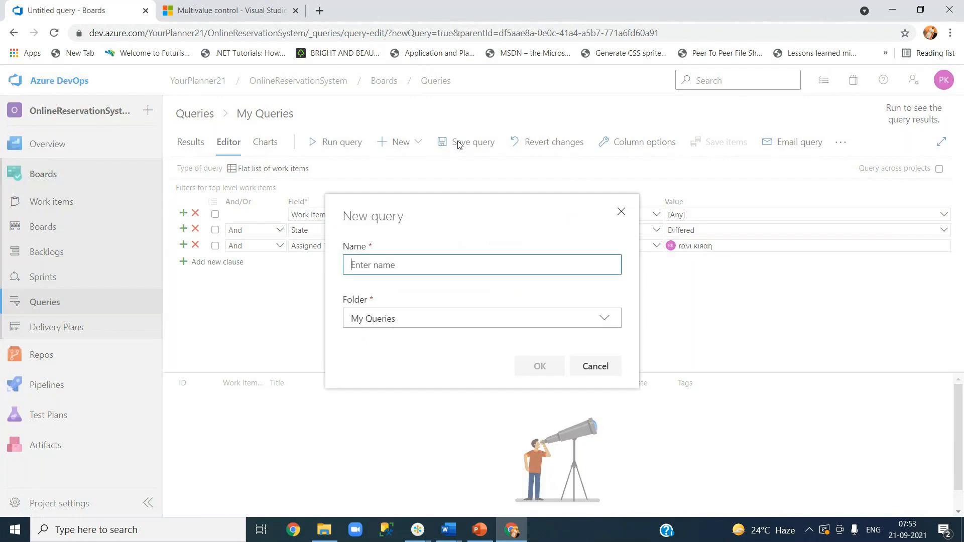
pyautogui.write('Test query')
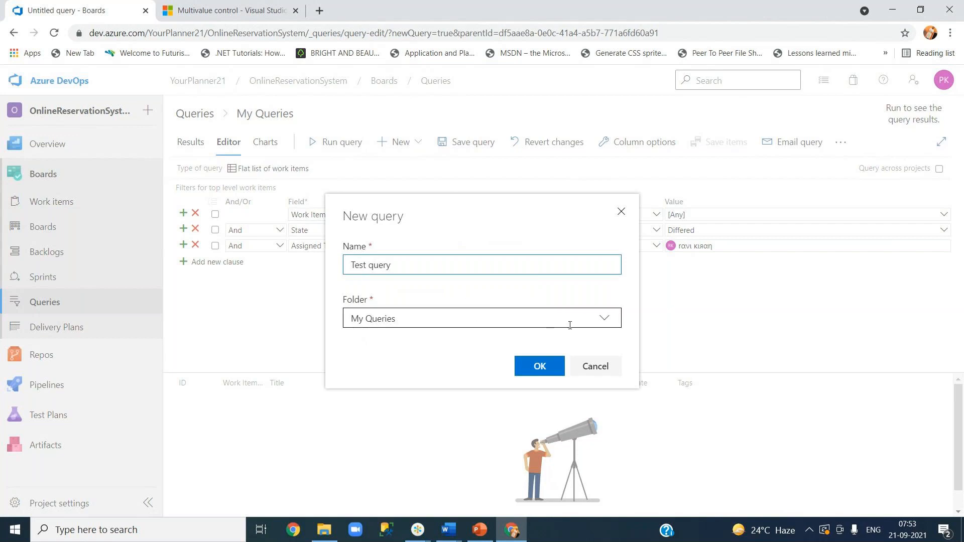
pyautogui.click(607, 321)
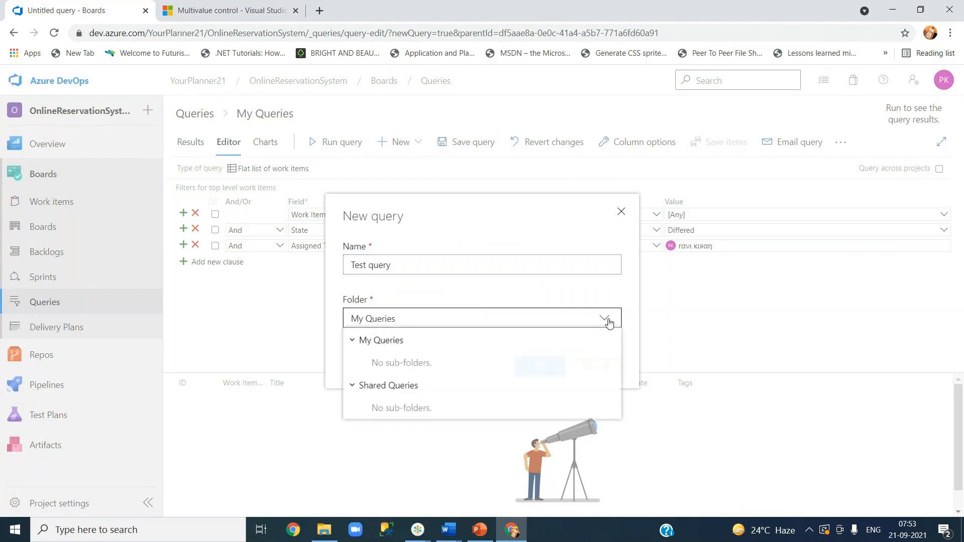
pyautogui.click(384, 343)
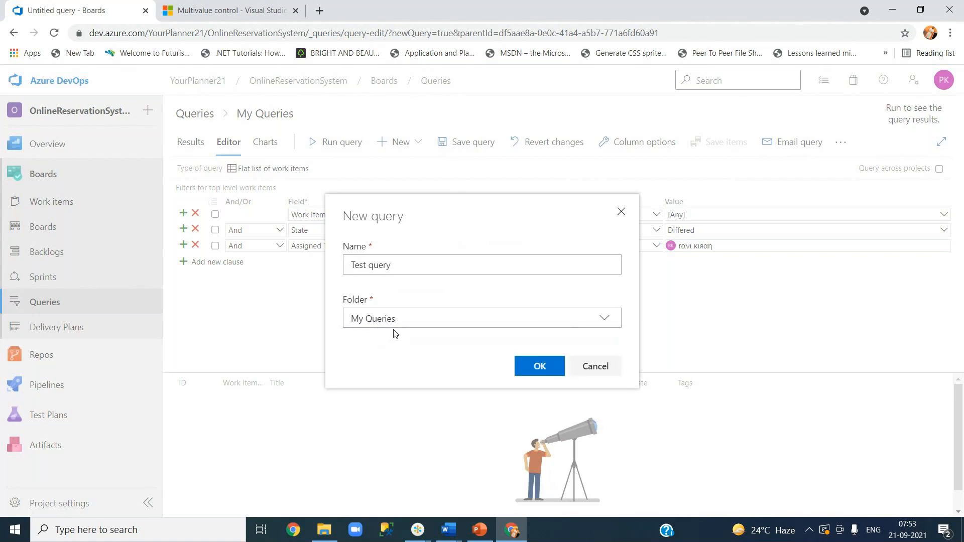
pyautogui.click(605, 317)
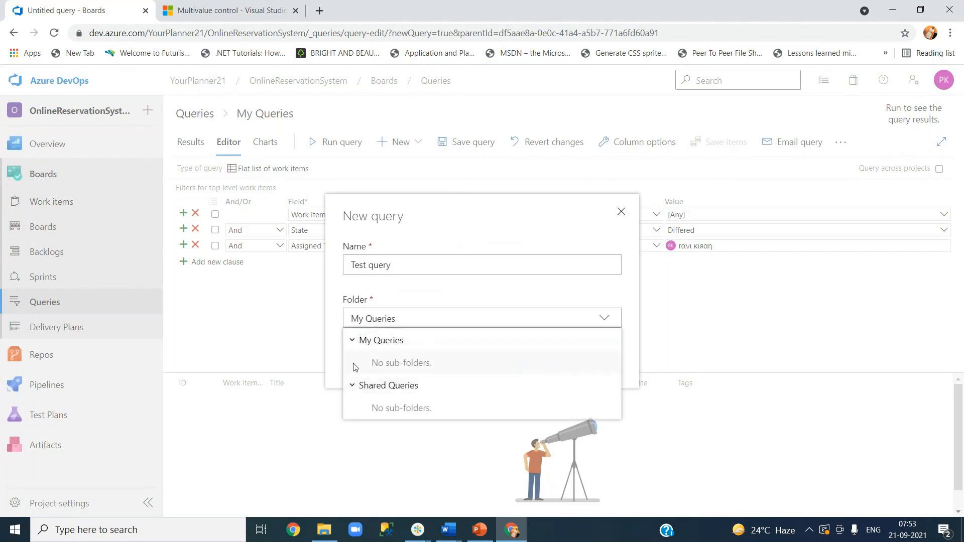
pyautogui.click(331, 355)
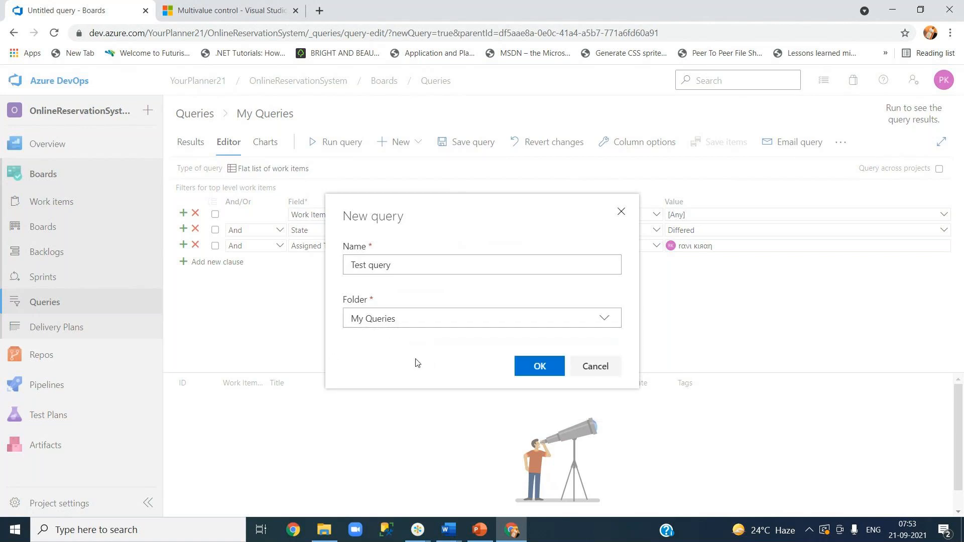
pyautogui.click(539, 367)
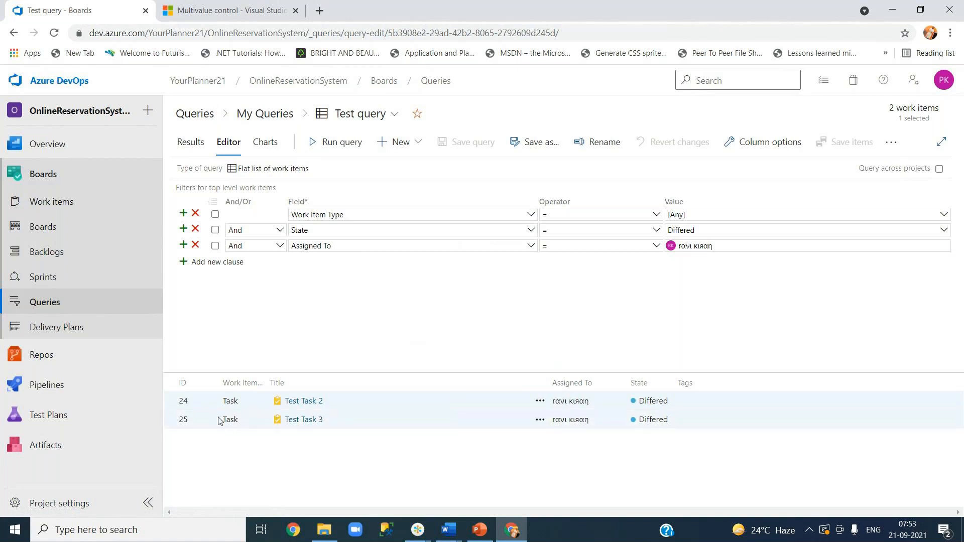
# Start a pie chart for the Test query, grouped by Work Item Type and aggregated by Count of work items
pyautogui.click(266, 143)
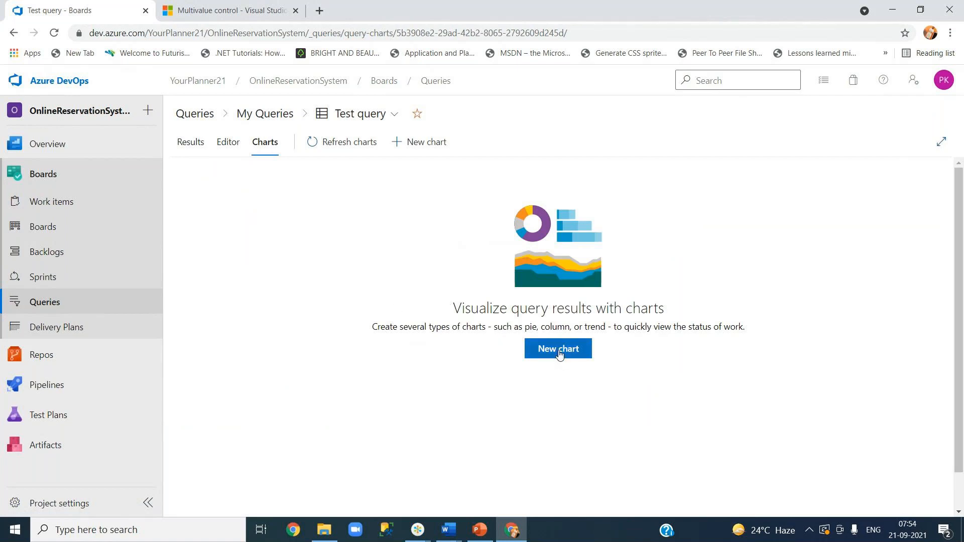
pyautogui.click(559, 354)
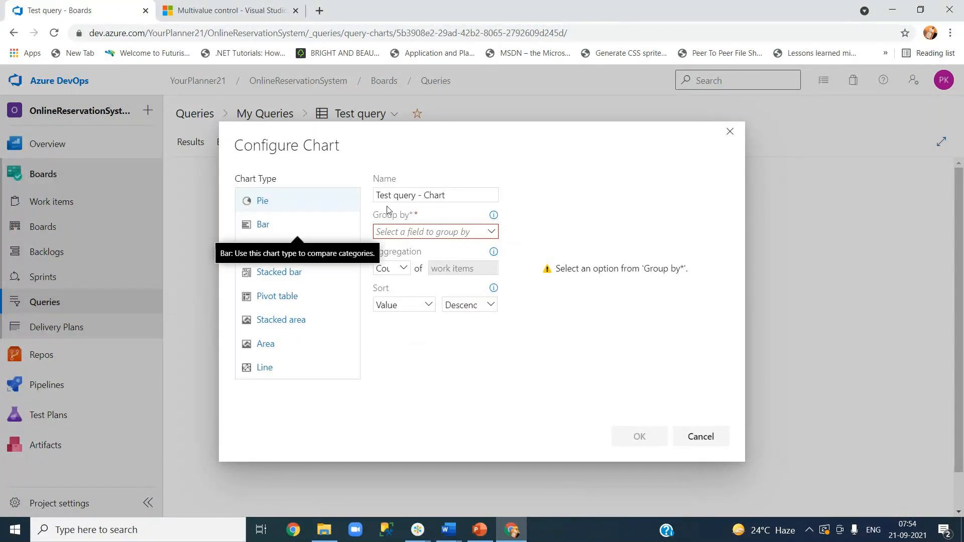
pyautogui.click(492, 232)
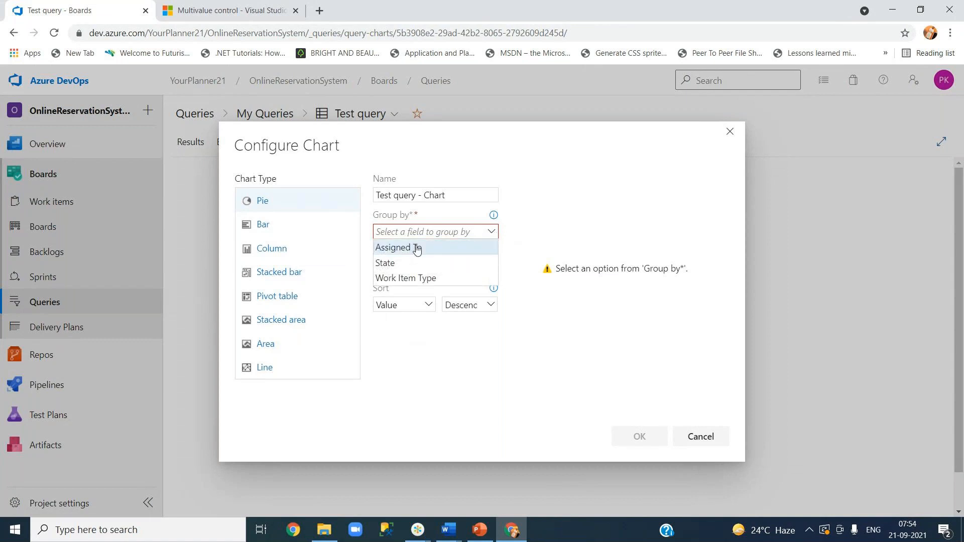
pyautogui.click(404, 277)
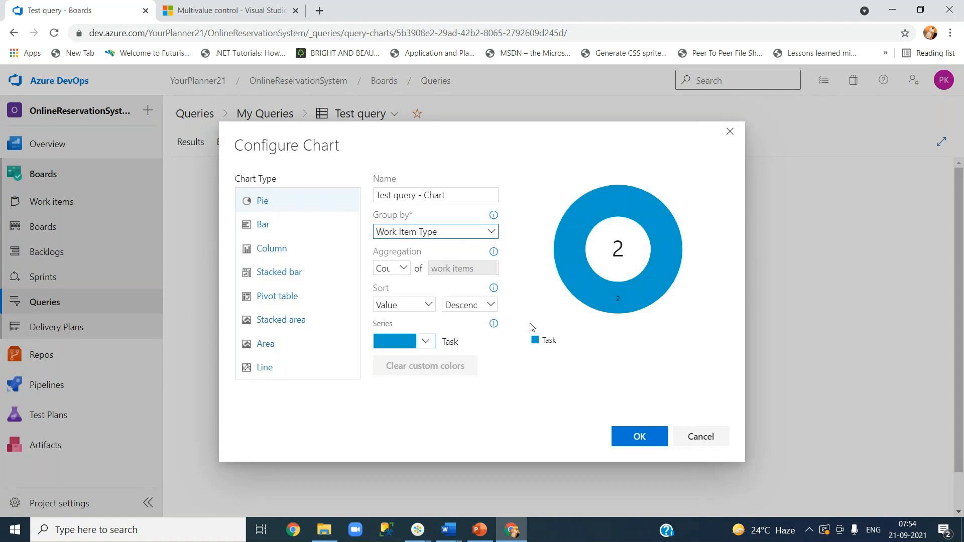
pyautogui.click(407, 271)
pyautogui.click(390, 282)
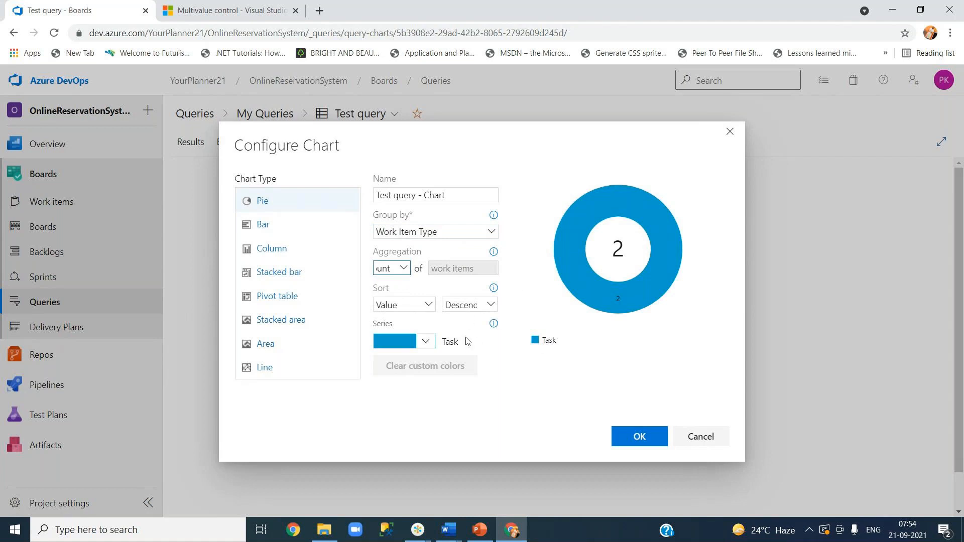
# Color the chart's Task series light green and add the chart to the query
pyautogui.click(424, 341)
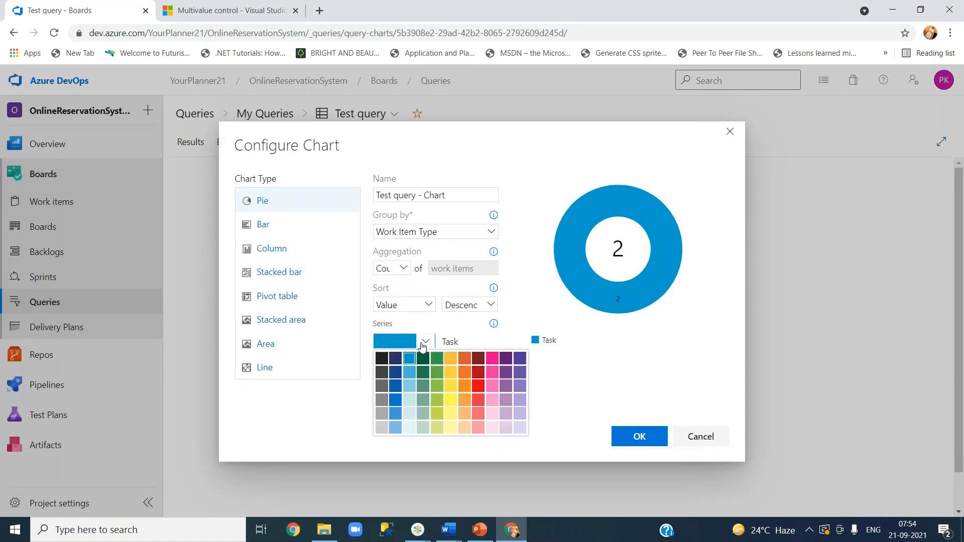
pyautogui.click(437, 387)
pyautogui.click(628, 437)
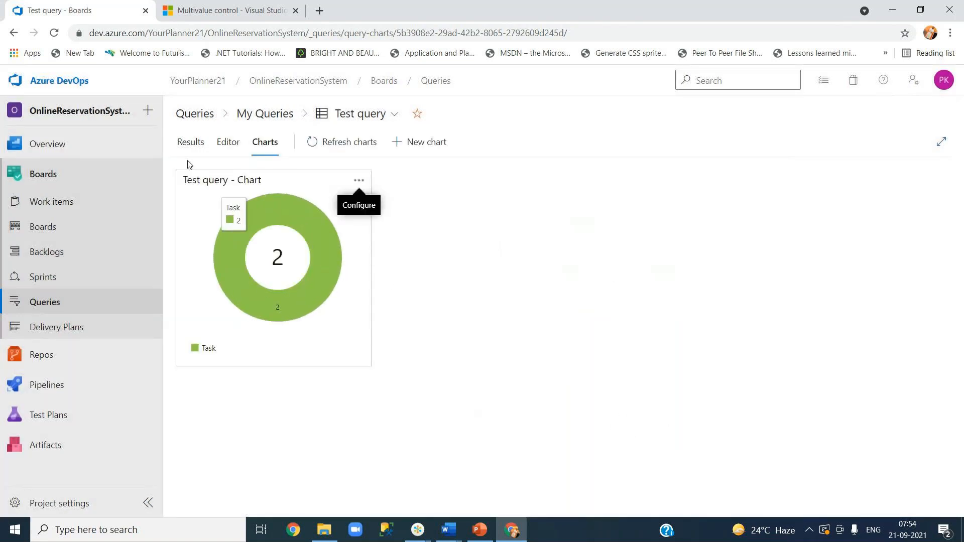
# Review the Test query's results, its filter clauses and its chart
pyautogui.click(190, 143)
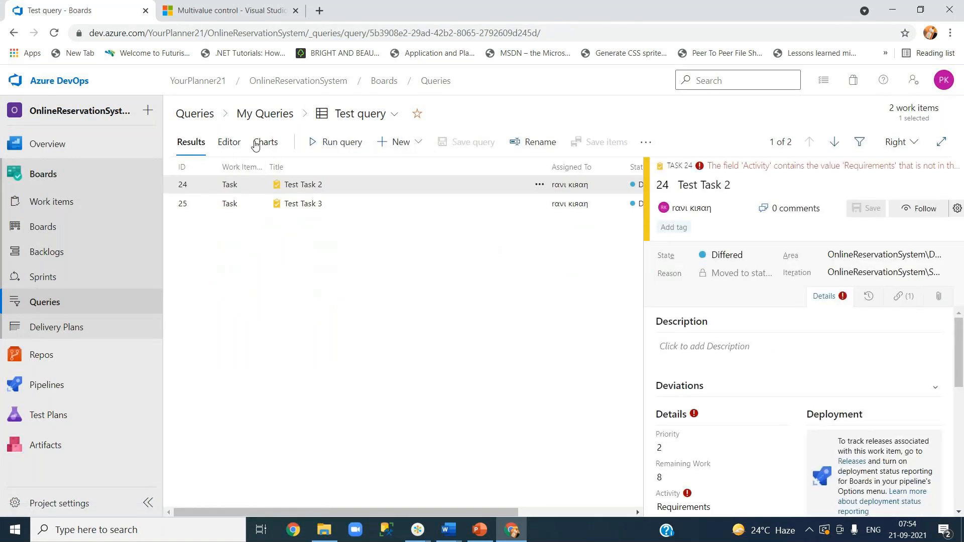
pyautogui.click(231, 143)
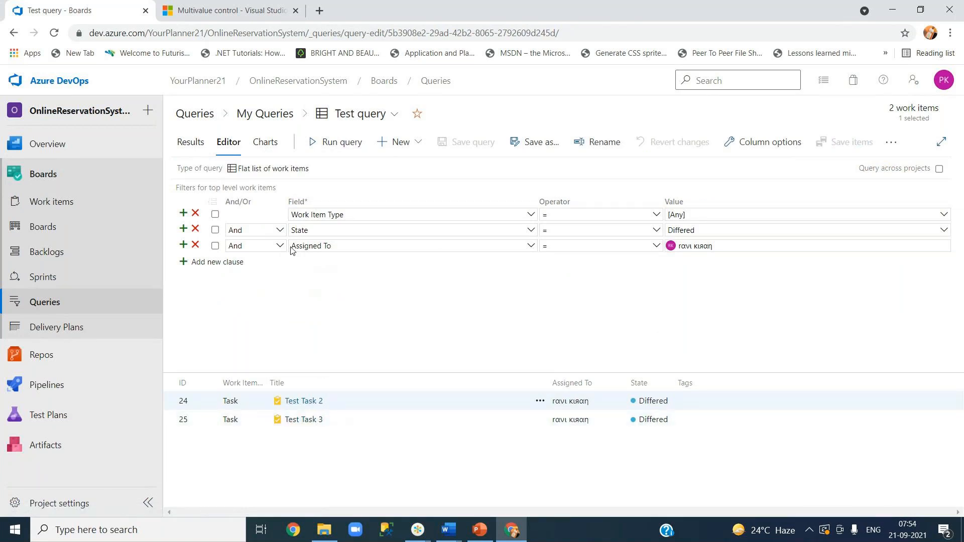
pyautogui.click(267, 144)
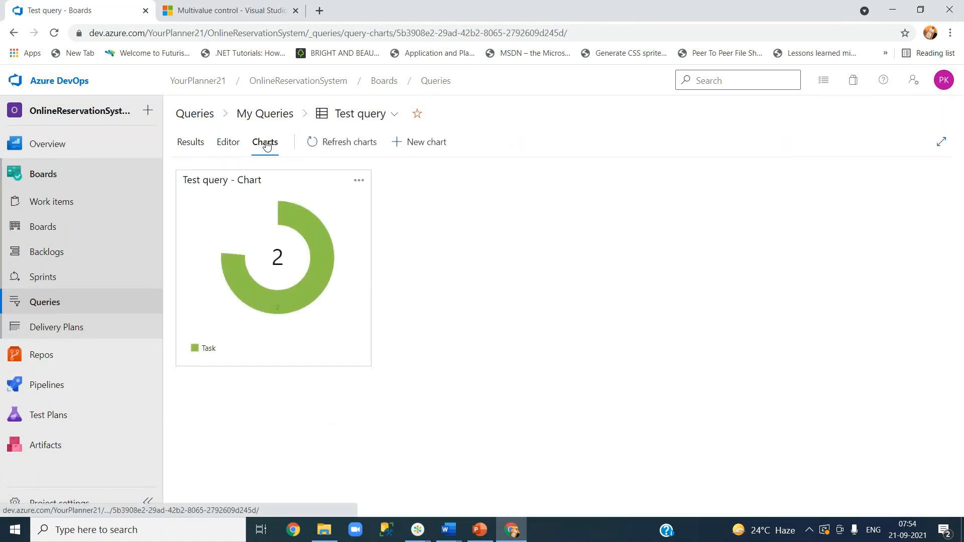
# Change the query's State clause to In [Any] and run the query
pyautogui.click(229, 142)
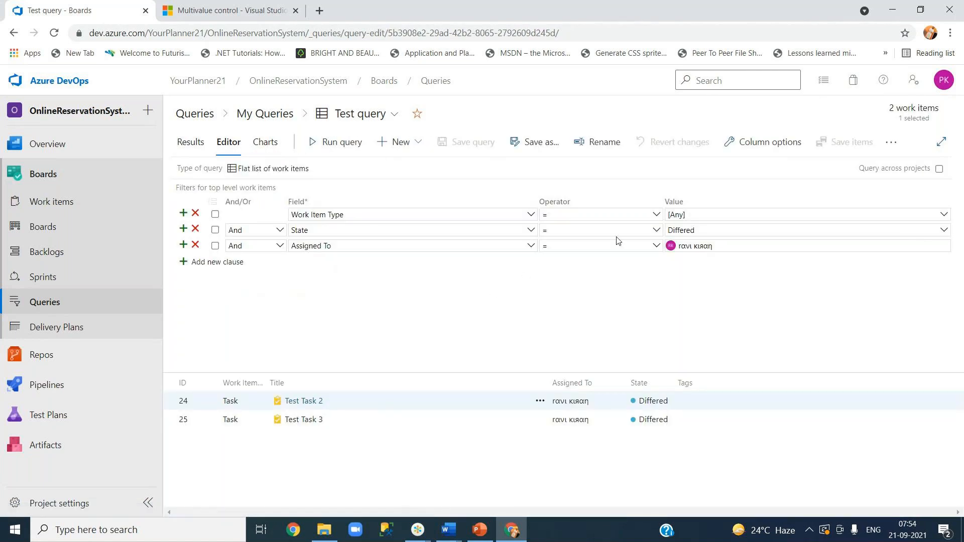
pyautogui.click(657, 234)
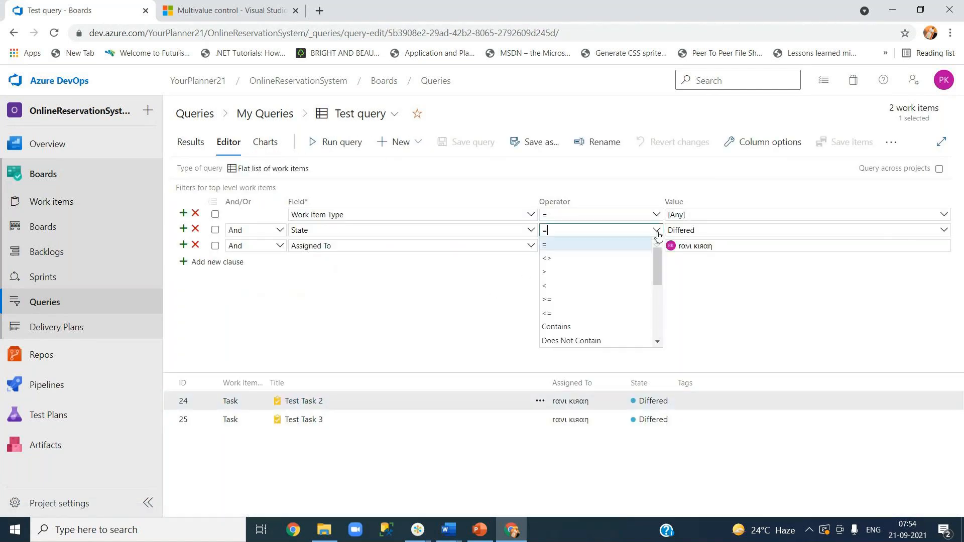
pyautogui.scroll(-1, 582, 331)
pyautogui.click(578, 340)
pyautogui.click(943, 231)
pyautogui.click(943, 232)
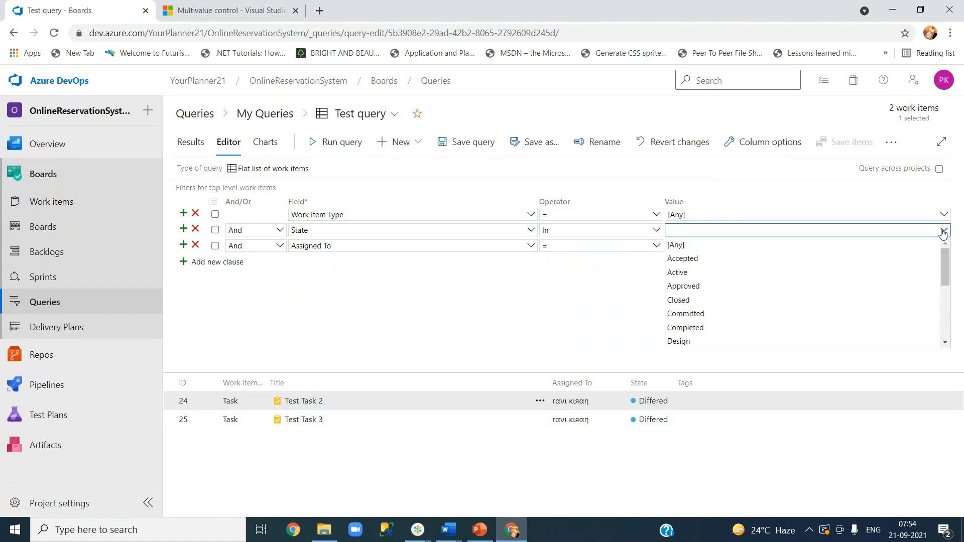
pyautogui.click(735, 246)
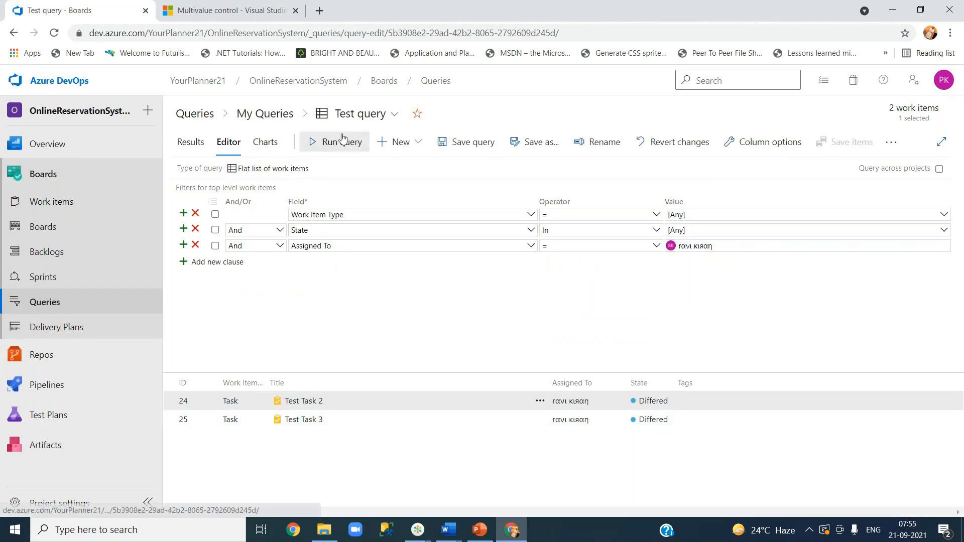
pyautogui.click(329, 145)
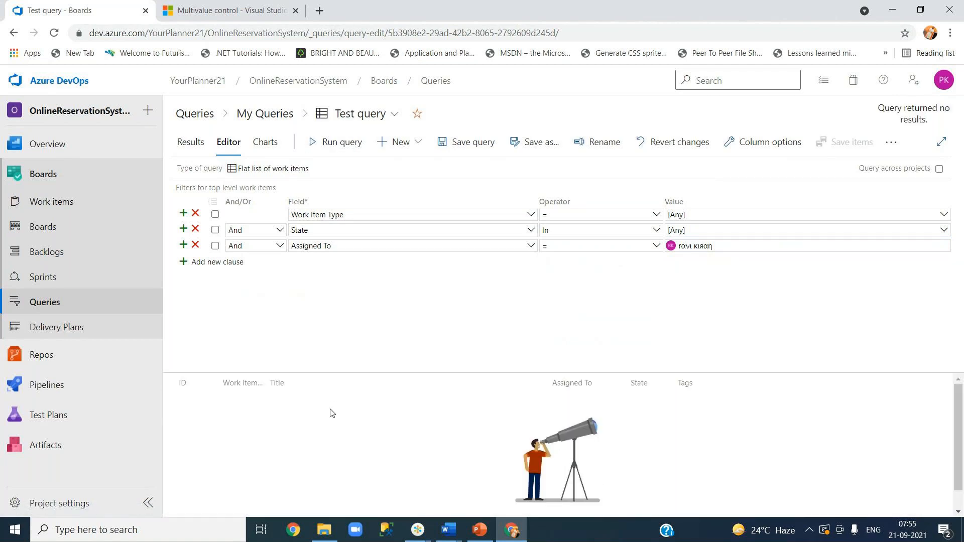
# Set the State clause's value to Accepted and review the operators available for it
pyautogui.click(943, 230)
pyautogui.click(779, 260)
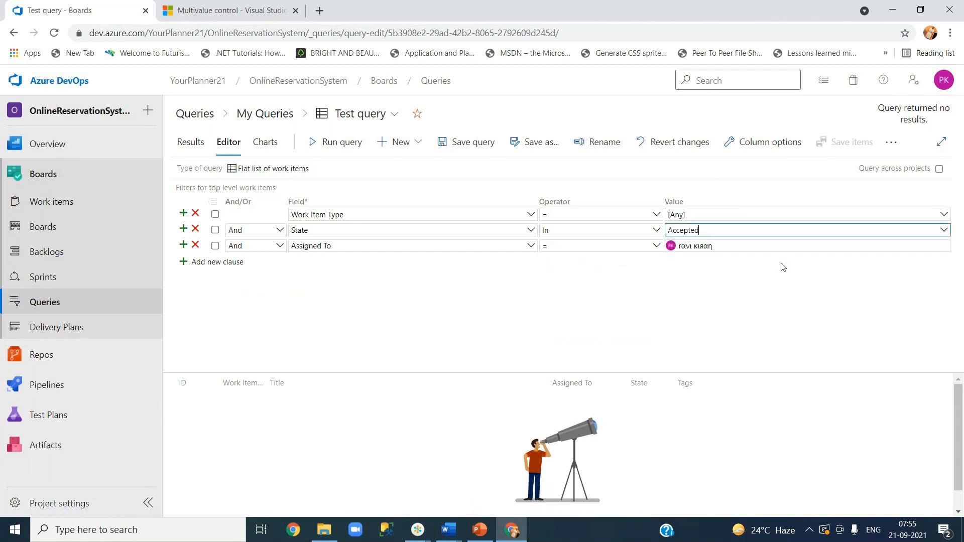
pyautogui.click(656, 230)
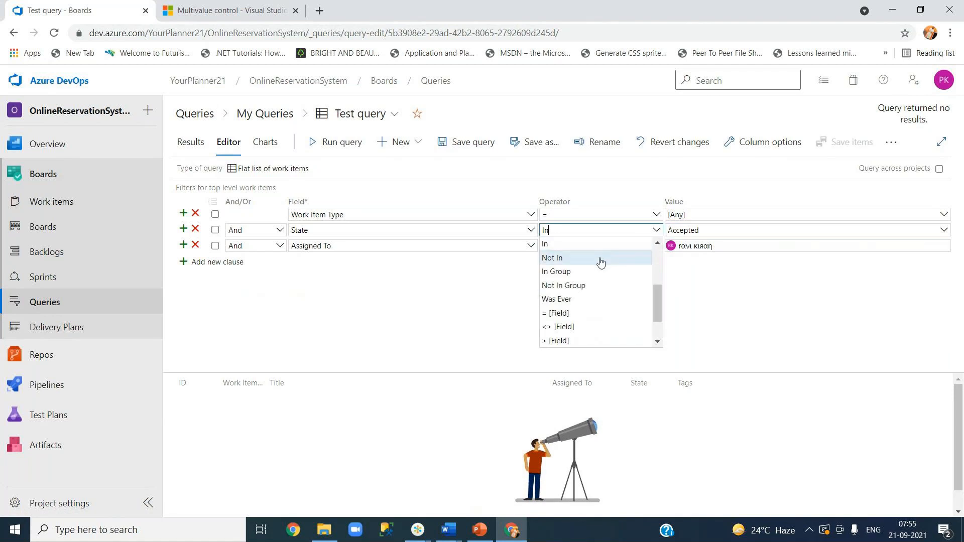
pyautogui.scroll(-3, 597, 312)
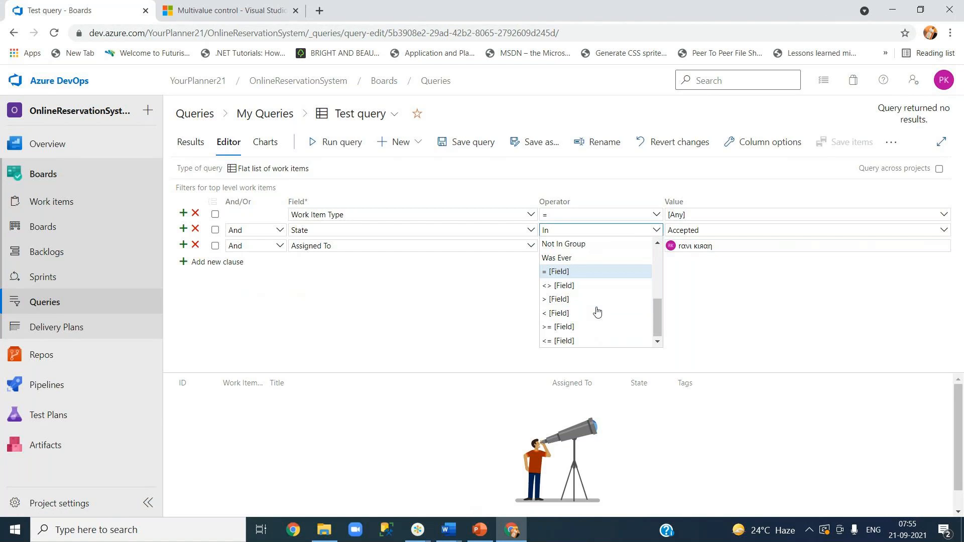
pyautogui.scroll(3, 597, 311)
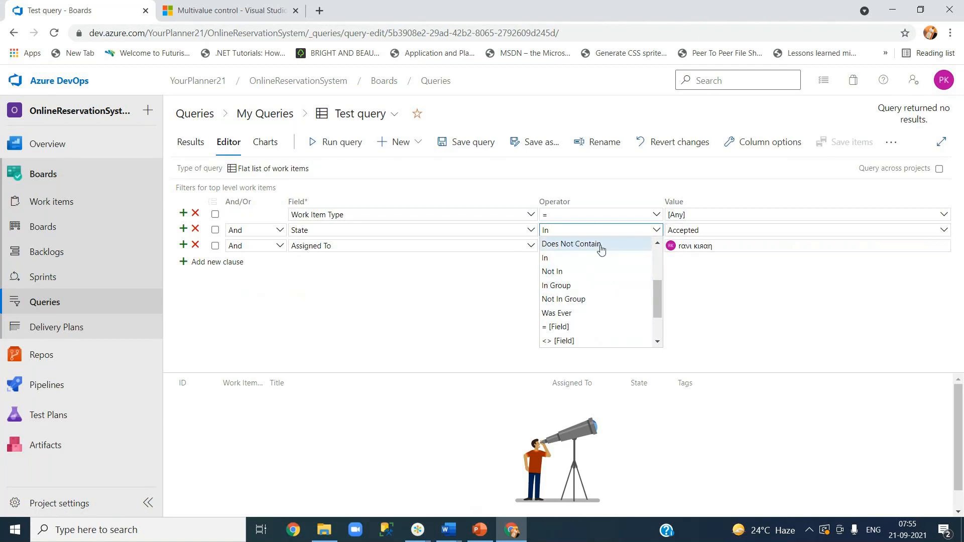
# Change the State clause to Contains Design
pyautogui.click(778, 308)
pyautogui.click(656, 230)
pyautogui.scroll(2, 611, 277)
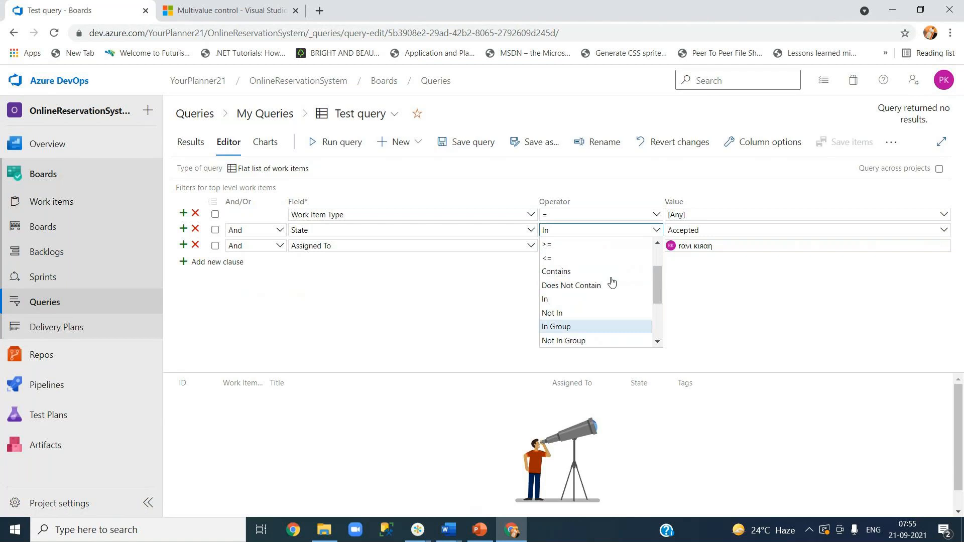
pyautogui.click(576, 271)
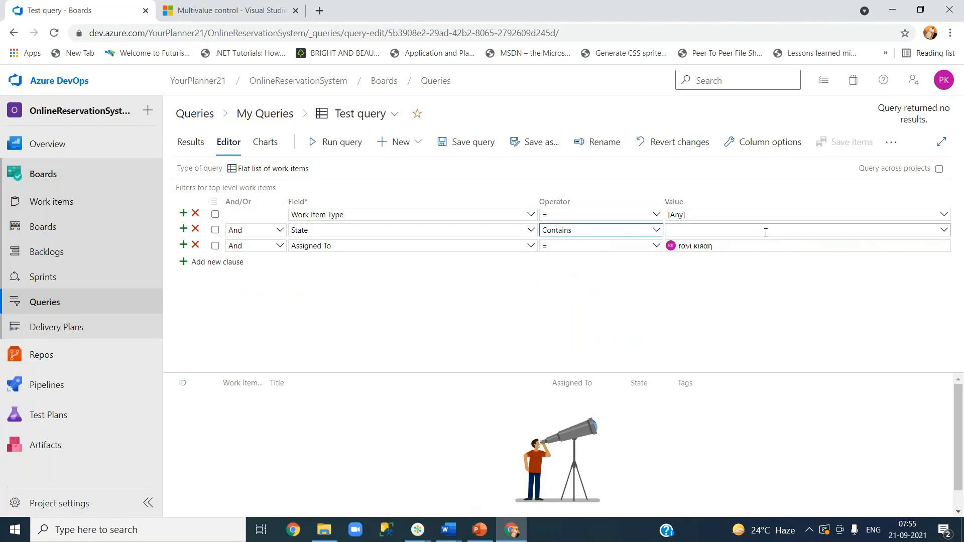
pyautogui.click(943, 231)
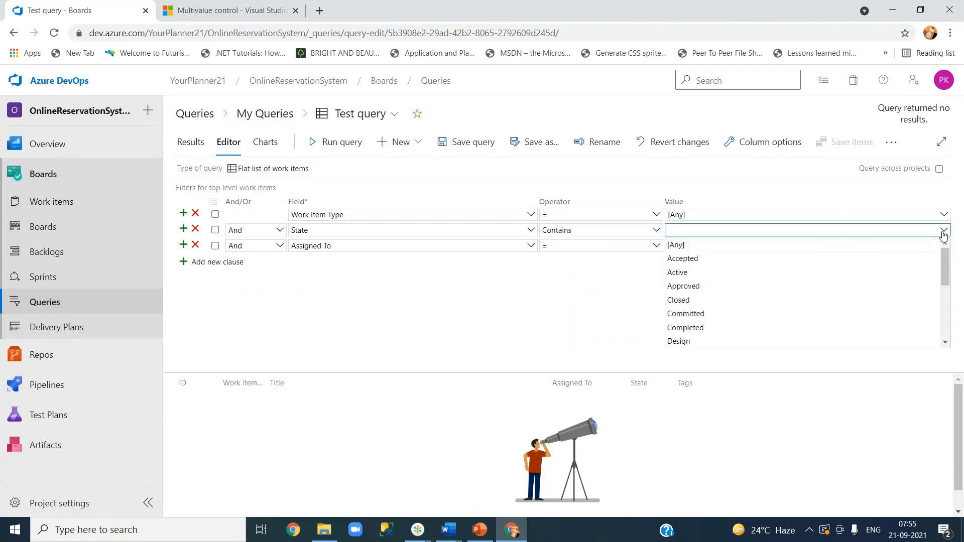
pyautogui.click(698, 342)
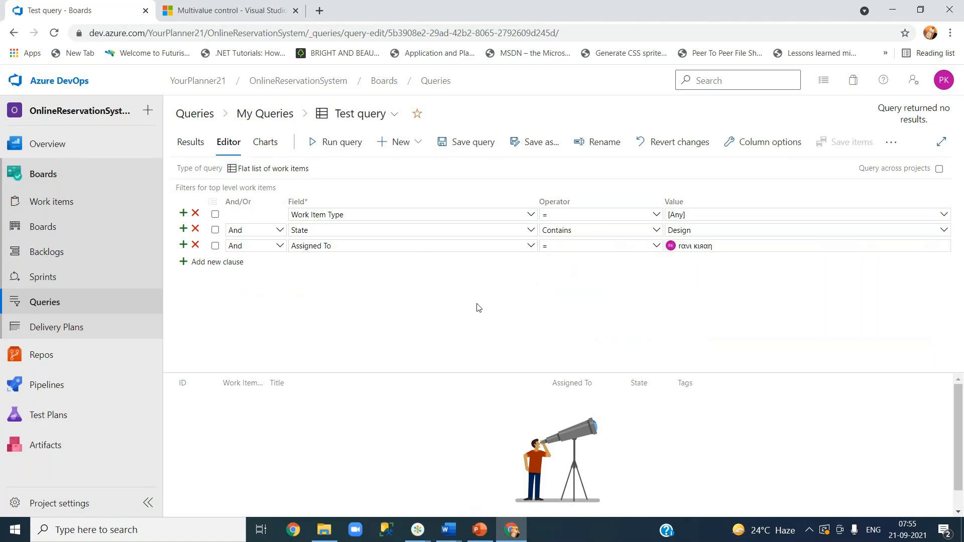
# Remove the State clause, run the query and review the returned work items
pyautogui.click(195, 228)
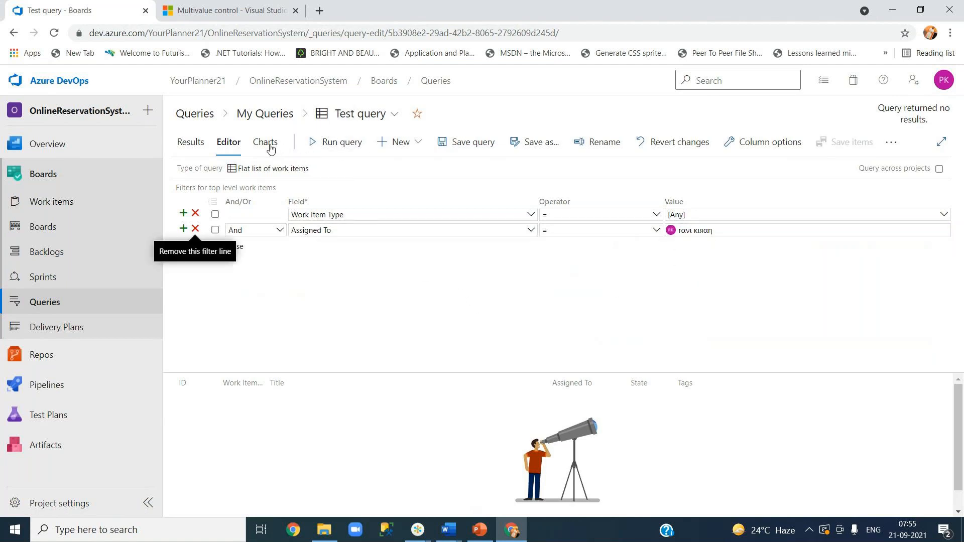
pyautogui.click(327, 145)
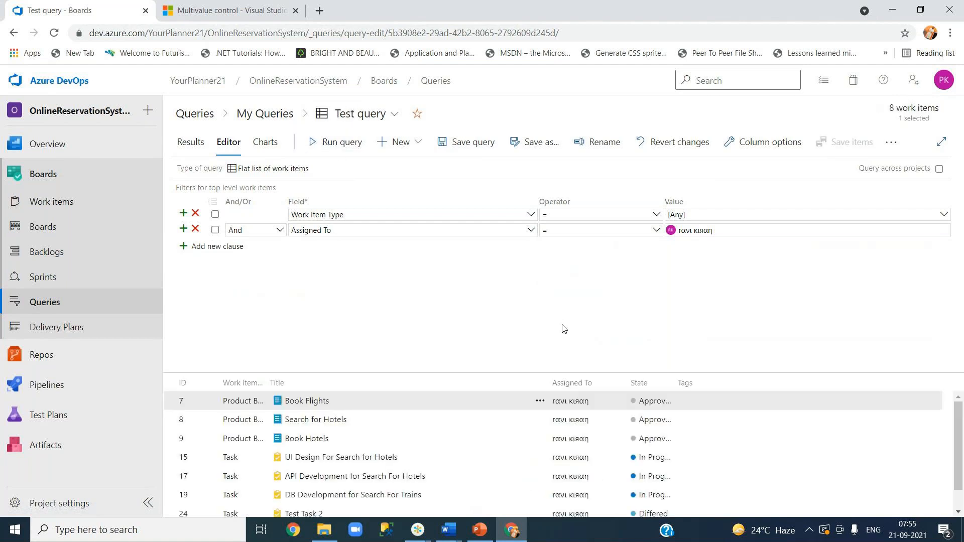
pyautogui.scroll(-2, 569, 458)
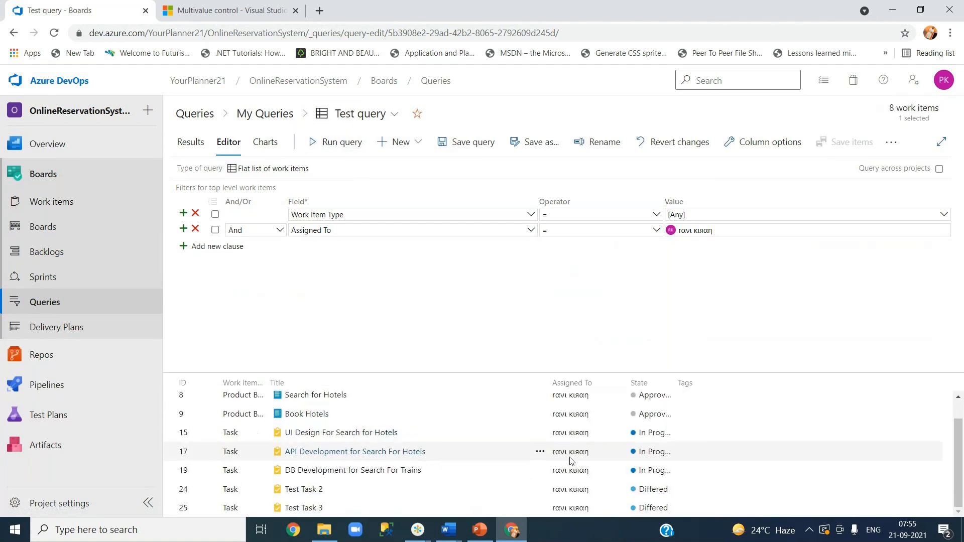
pyautogui.scroll(2, 394, 496)
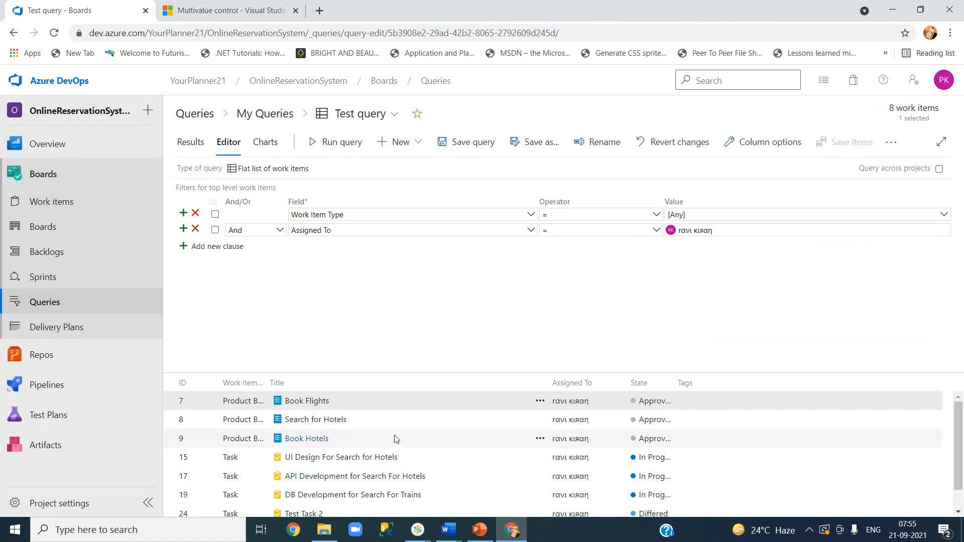
pyautogui.scroll(-1, 395, 438)
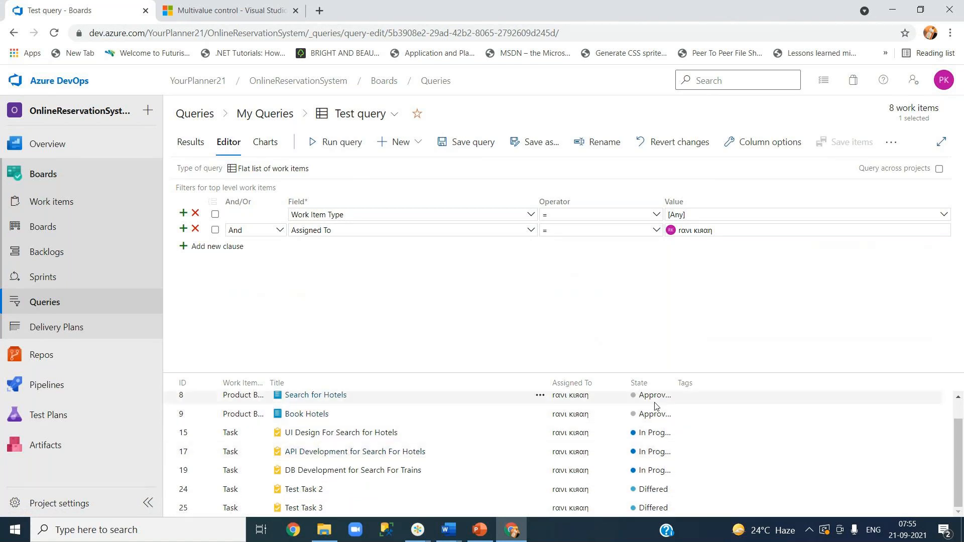
pyautogui.scroll(1, 615, 412)
# Check the modified query's charts, and go back to the My Queries folder, discarding the unsaved changes
pyautogui.click(266, 144)
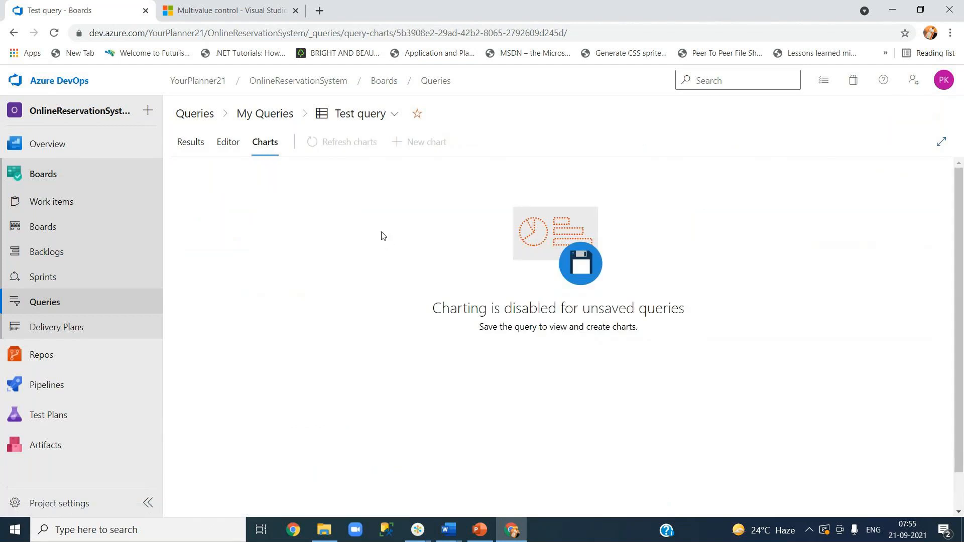
pyautogui.moveTo(580, 308); pyautogui.dragTo(692, 311)
pyautogui.click(635, 338)
pyautogui.click(269, 117)
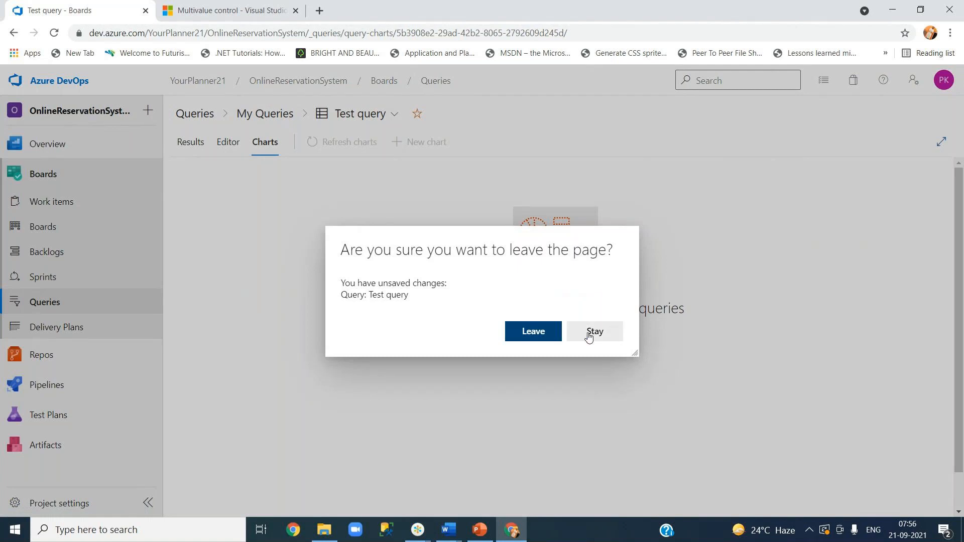
pyautogui.click(548, 334)
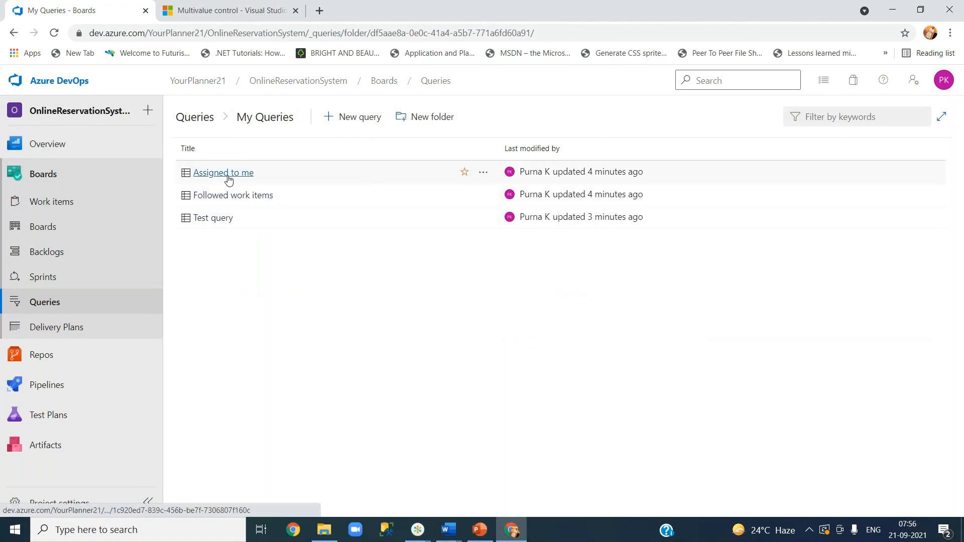
# Reopen Test query in the editor and check the options for saving it as a copy, without saving
pyautogui.click(213, 218)
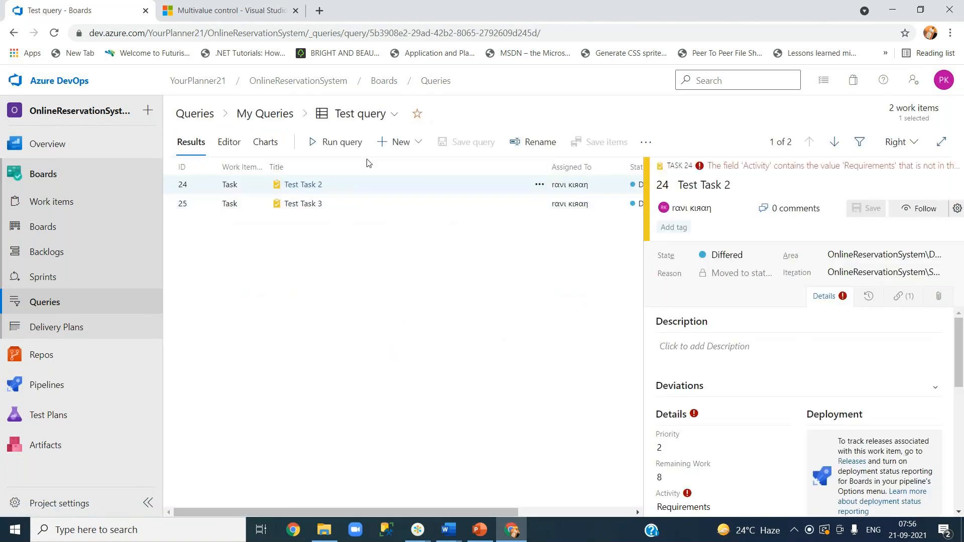
pyautogui.click(237, 150)
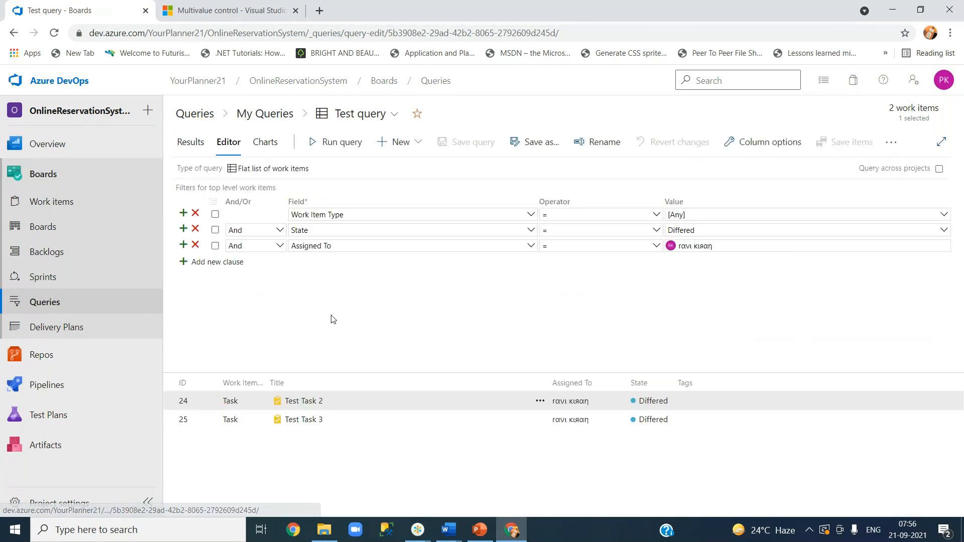
pyautogui.click(539, 143)
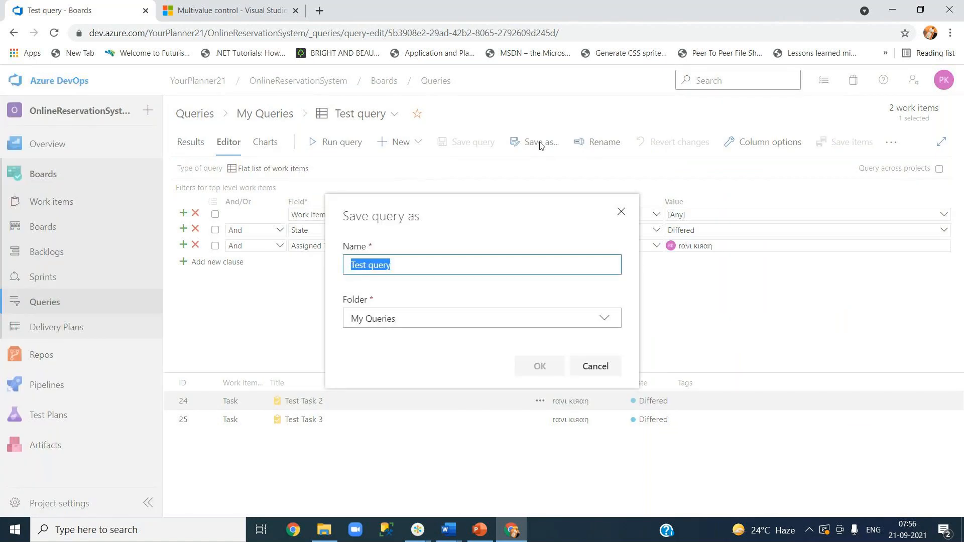
pyautogui.click(621, 212)
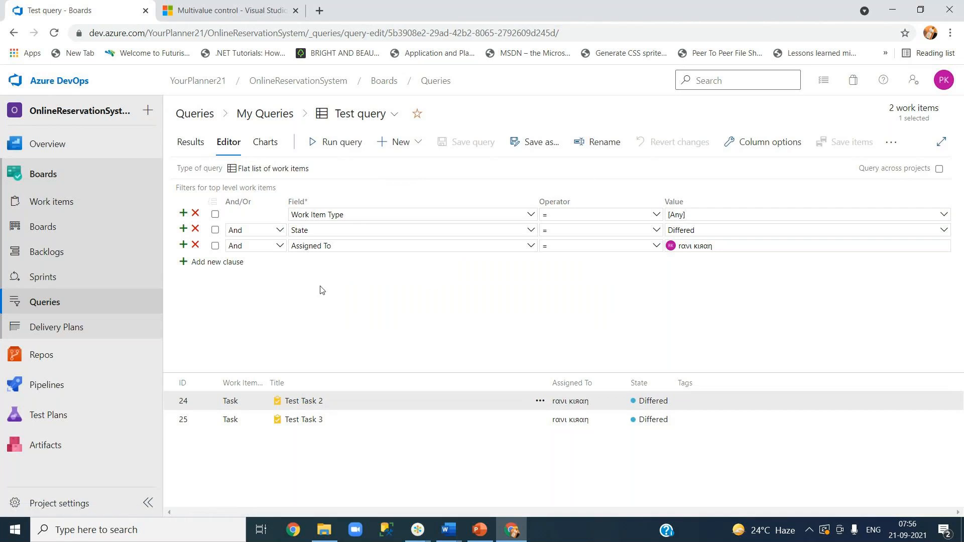
# Remove the State clause from Test query, save the query and check its updated chart
pyautogui.click(195, 229)
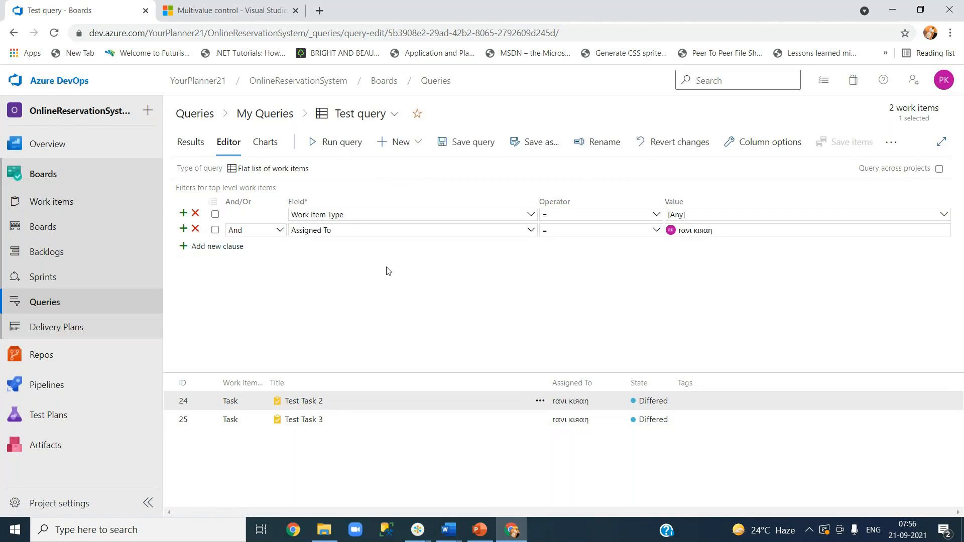
pyautogui.click(462, 146)
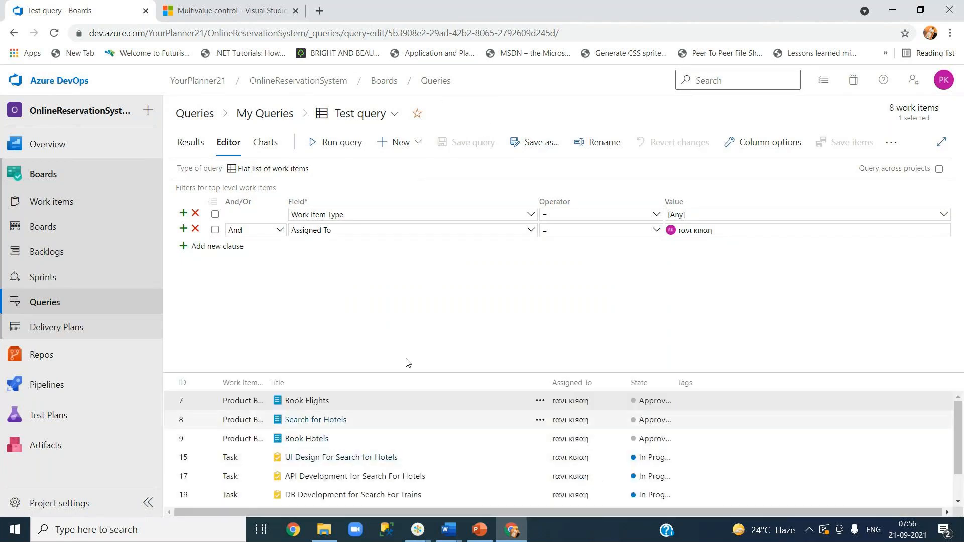
pyautogui.click(265, 145)
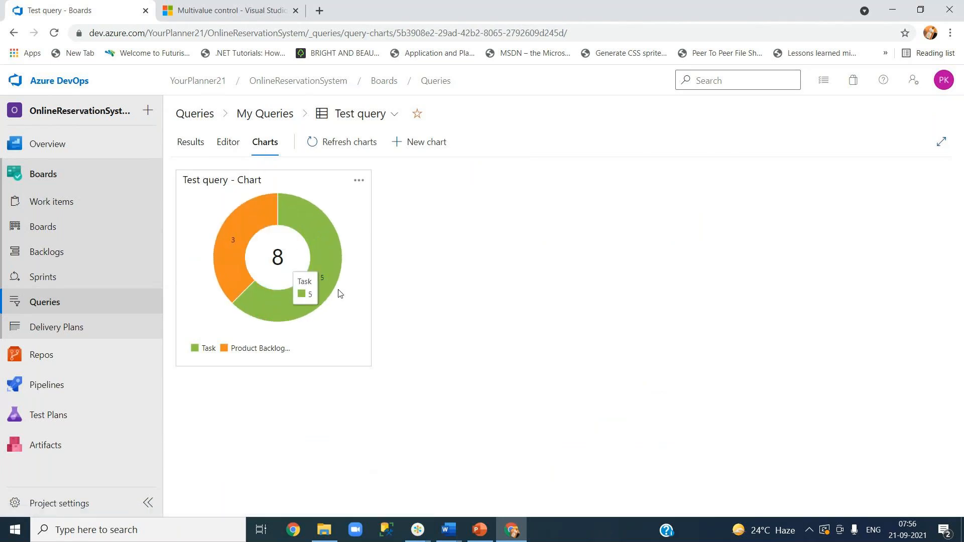
pyautogui.moveTo(326, 237)
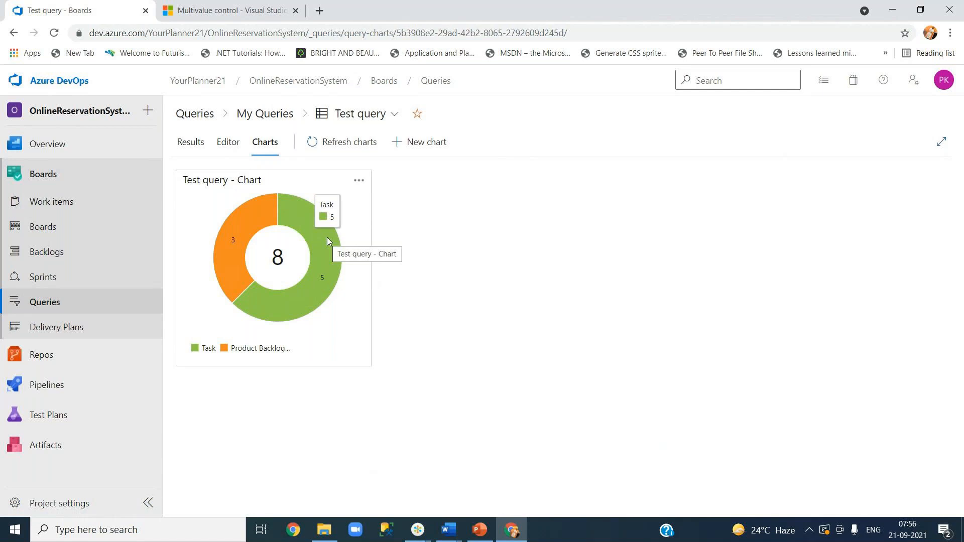
pyautogui.moveTo(240, 229)
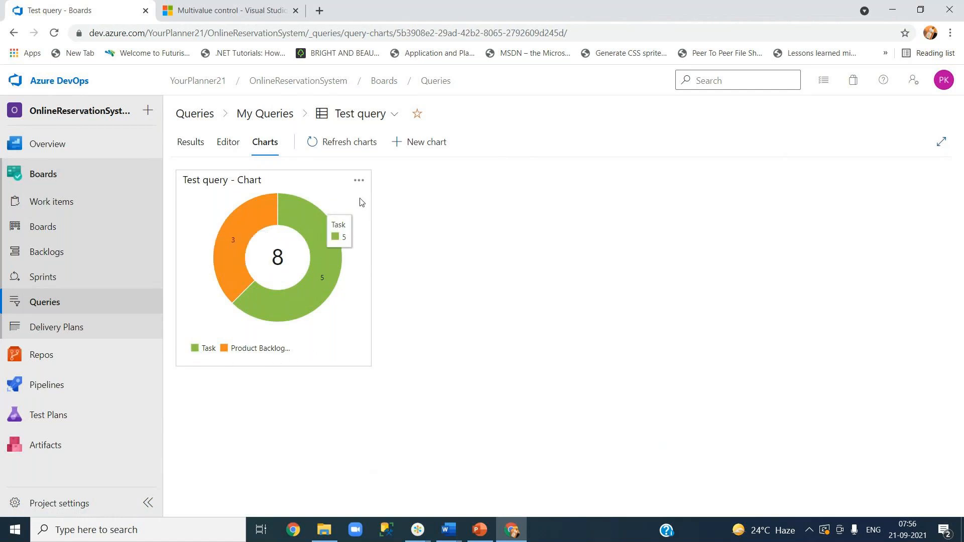
# Change the Test query chart's type to Bar, and review the query's work items in the editor
pyautogui.click(358, 180)
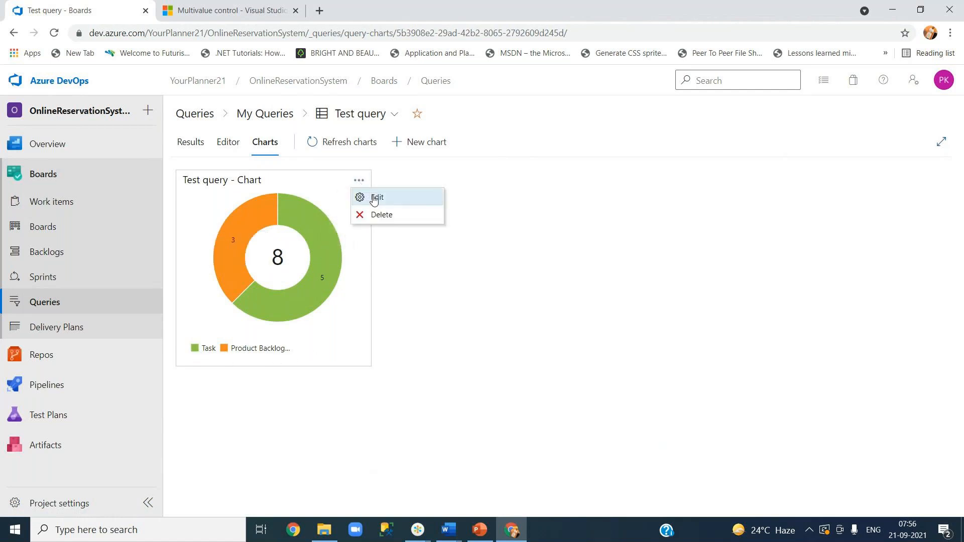
pyautogui.click(371, 198)
pyautogui.click(266, 226)
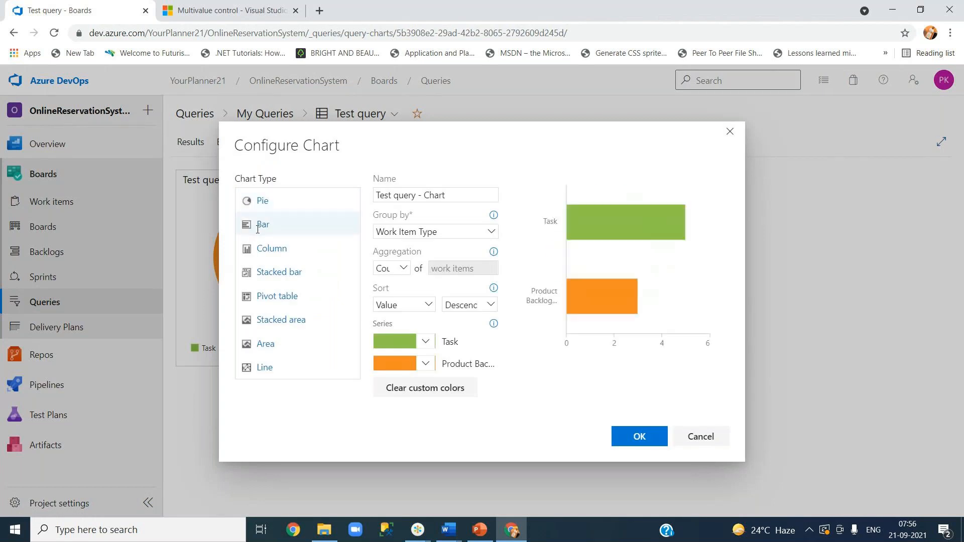
pyautogui.click(627, 437)
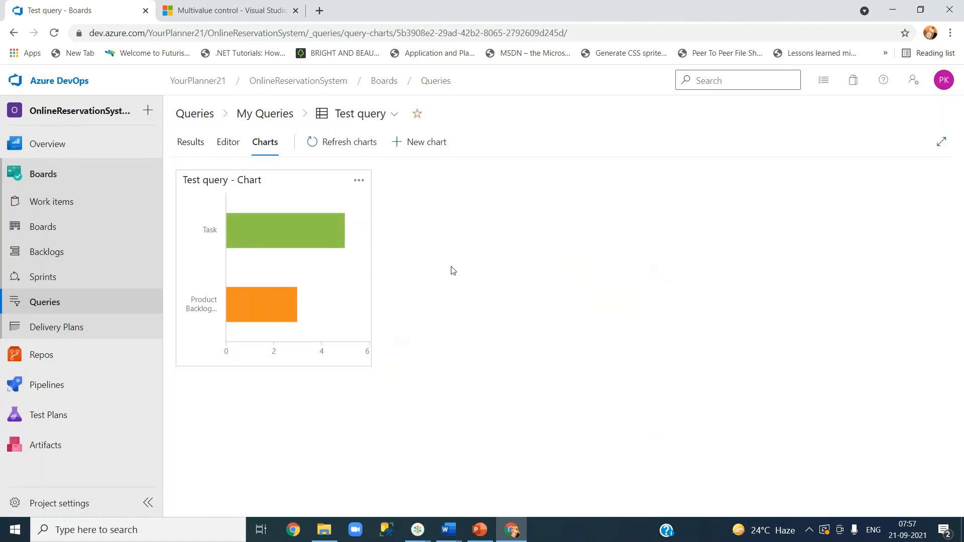
pyautogui.click(229, 143)
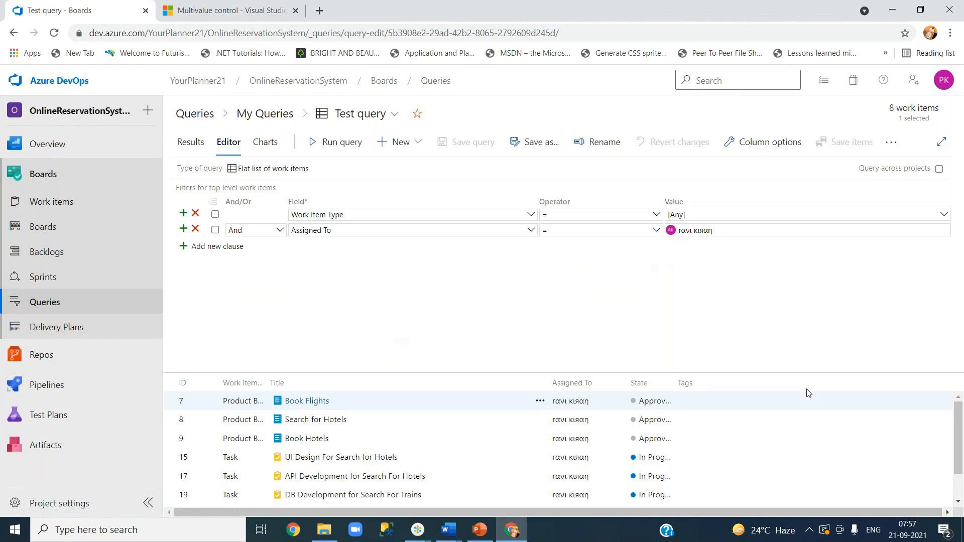
pyautogui.scroll(-1, 815, 405)
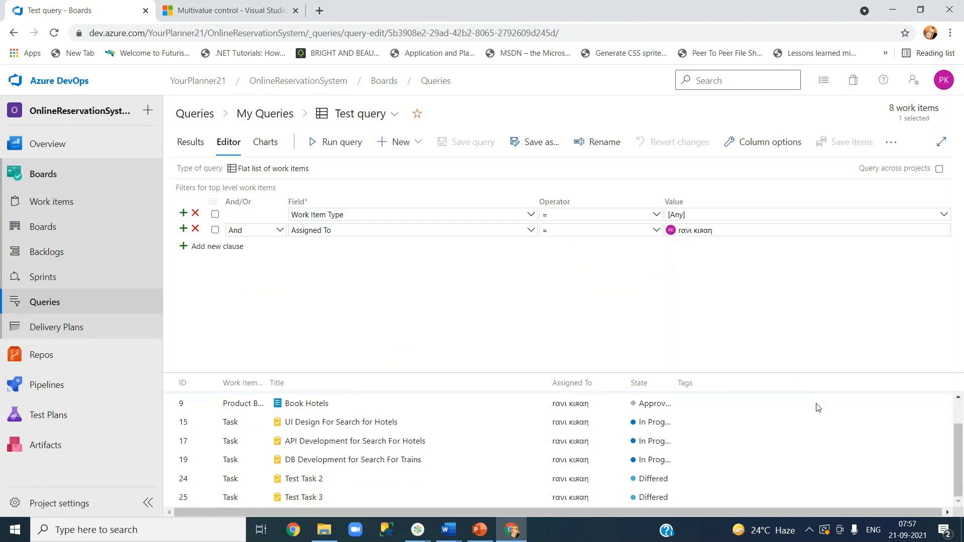
# Look through the team settings of the DB Dev board and of its Sprint 1 taskboard, without changing anything
pyautogui.click(75, 232)
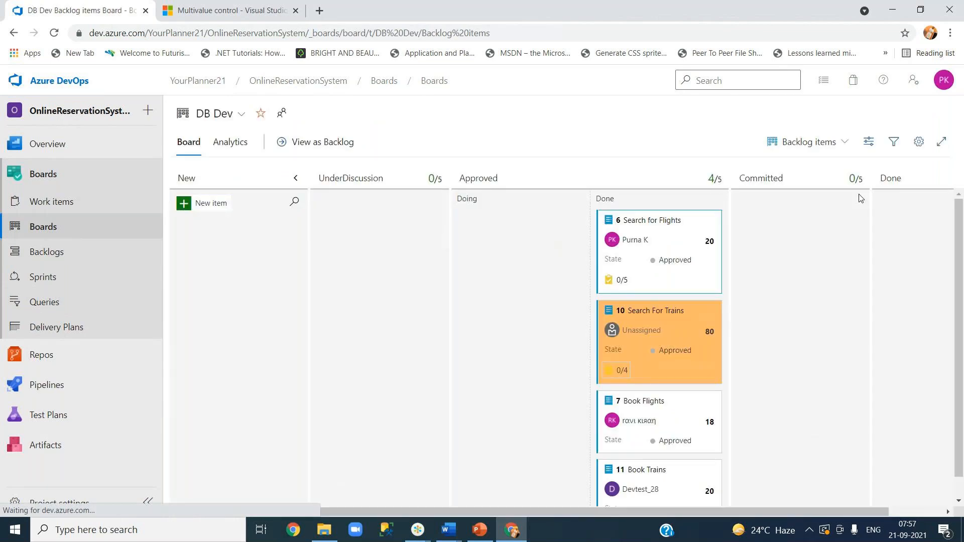
pyautogui.click(918, 142)
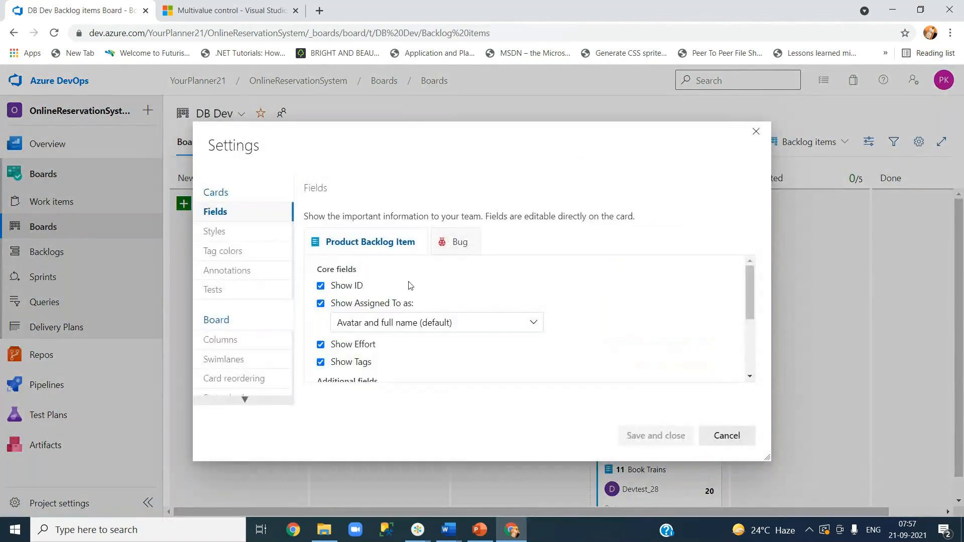
pyautogui.scroll(-2, 251, 317)
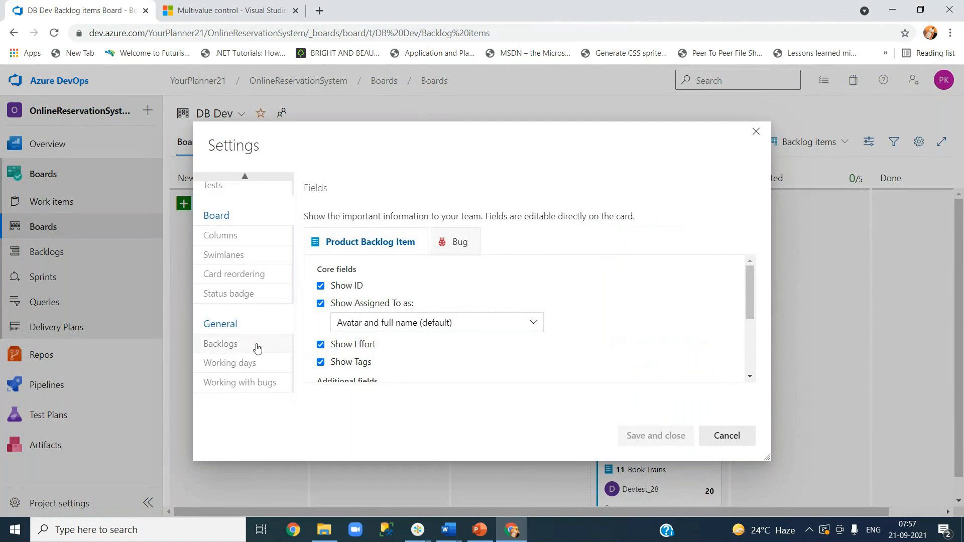
pyautogui.click(727, 436)
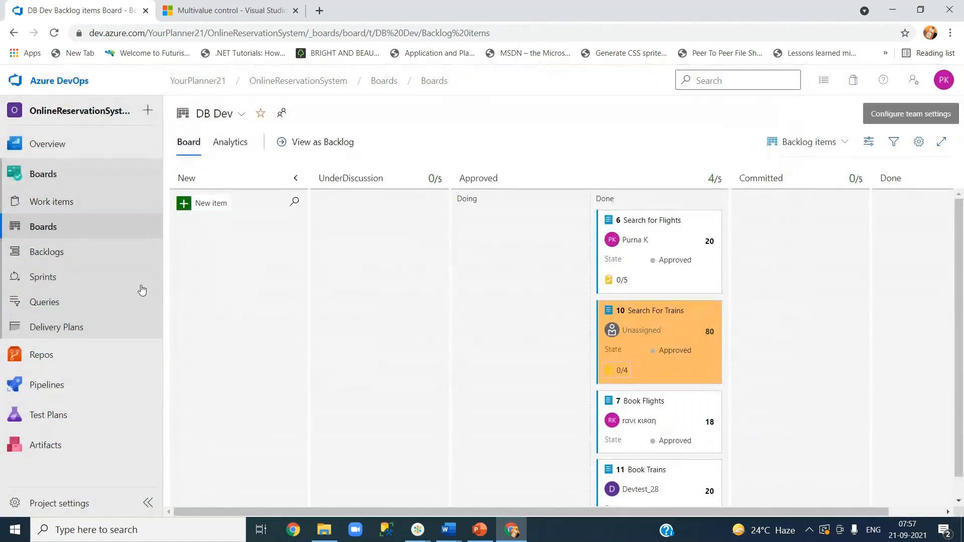
pyautogui.click(72, 281)
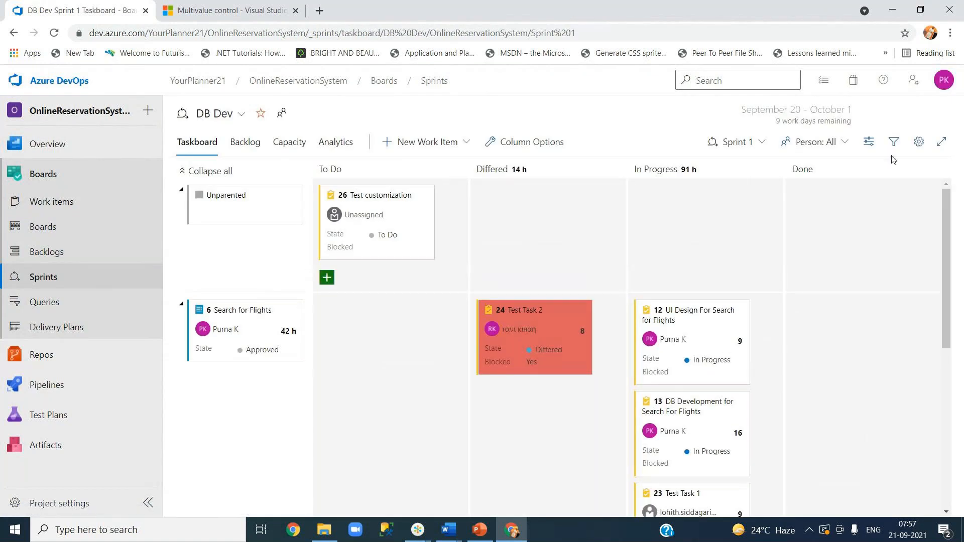
pyautogui.click(918, 141)
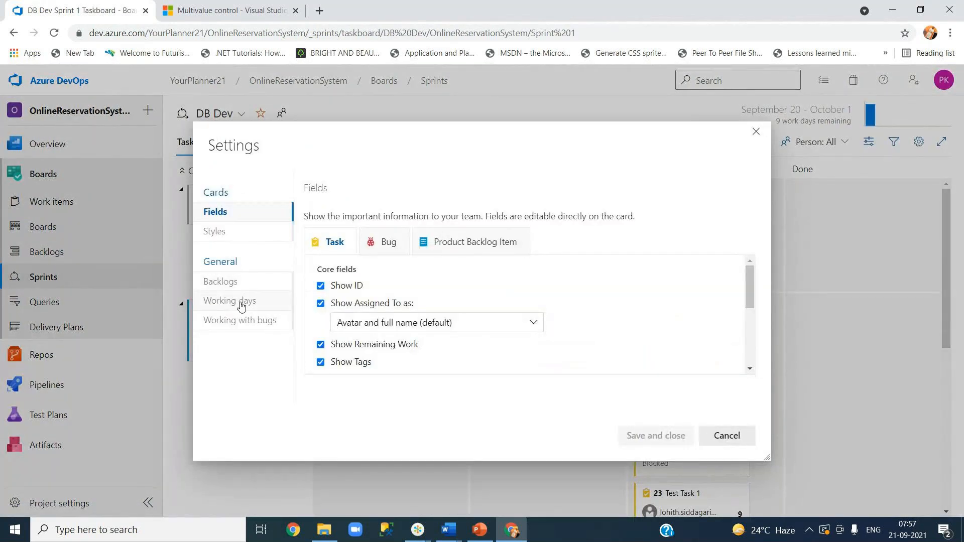
pyautogui.click(722, 439)
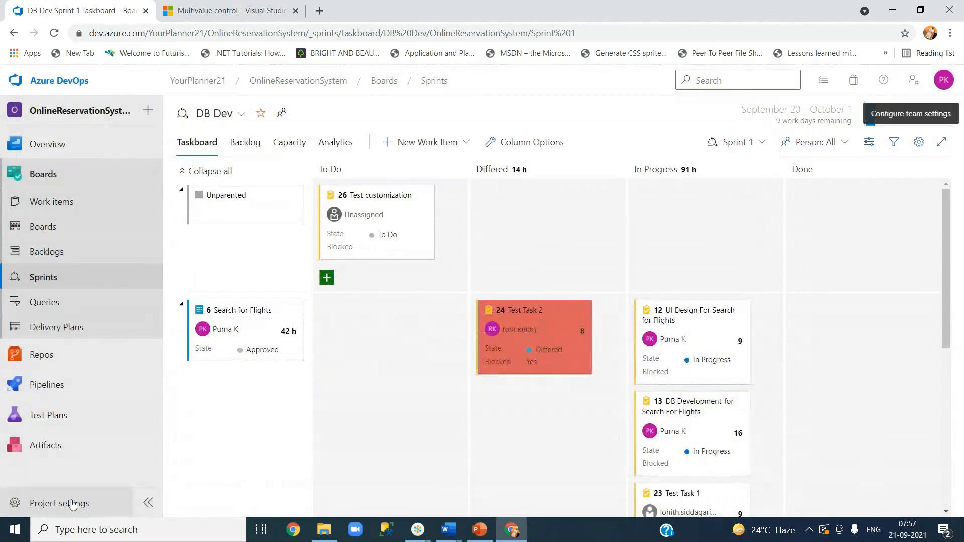
# Open the project settings and examine the Teams page and the groups listed under Permissions
pyautogui.click(73, 504)
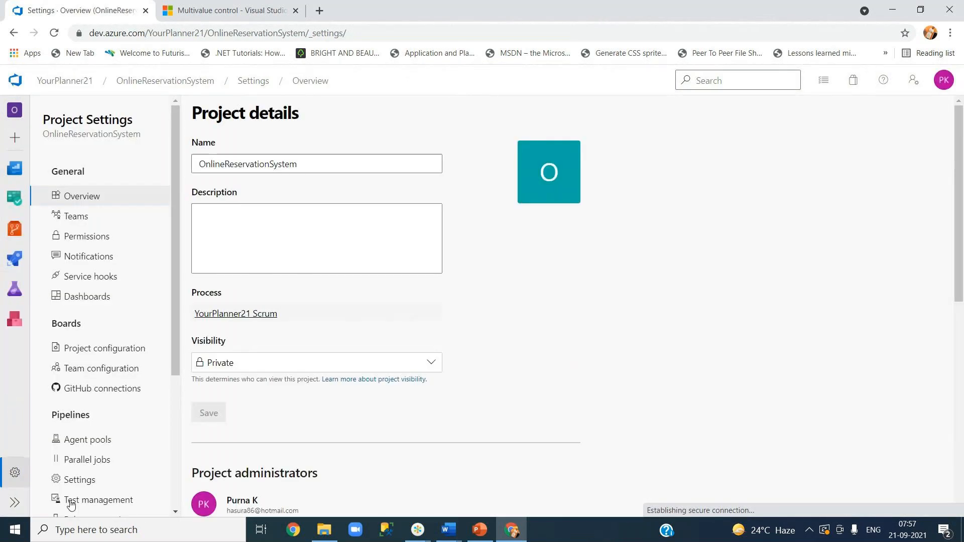
pyautogui.click(84, 220)
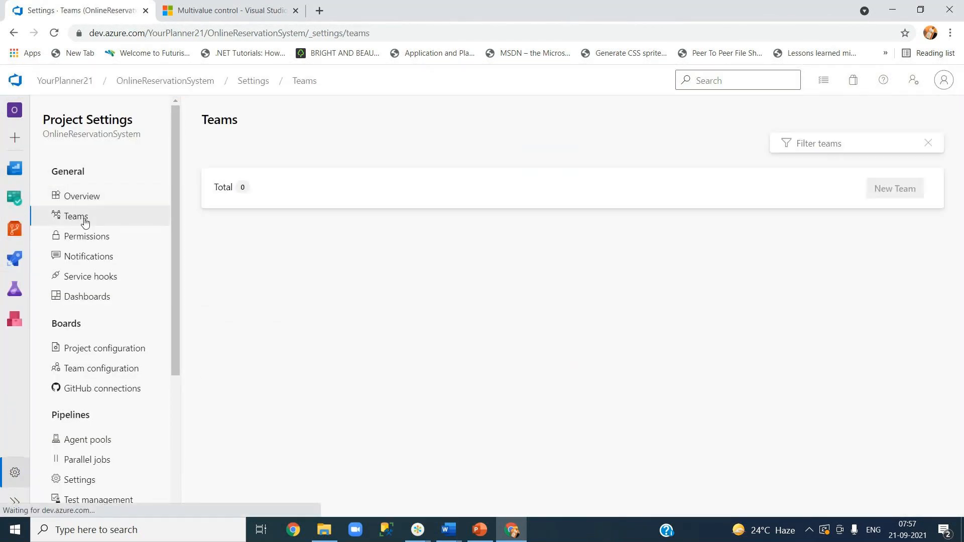
pyautogui.click(98, 240)
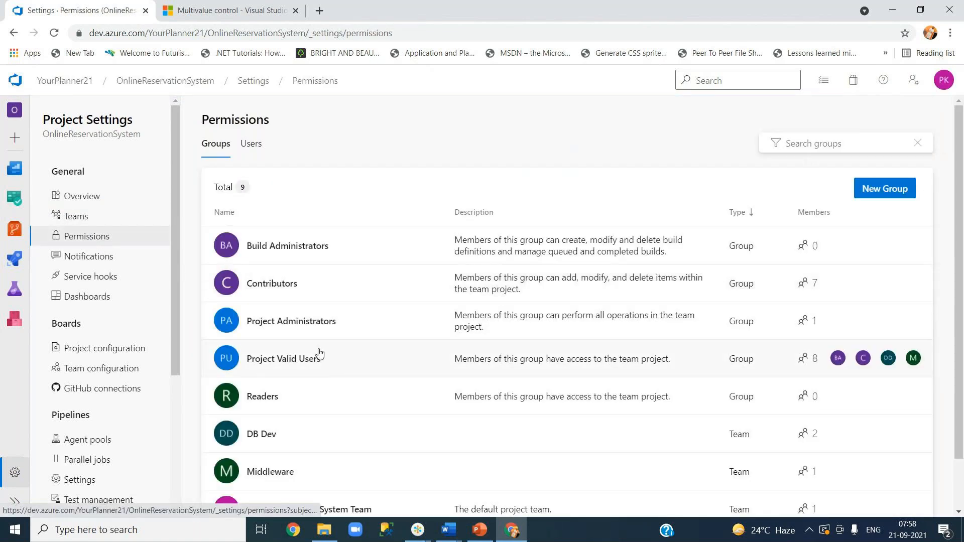
pyautogui.scroll(-2, 338, 374)
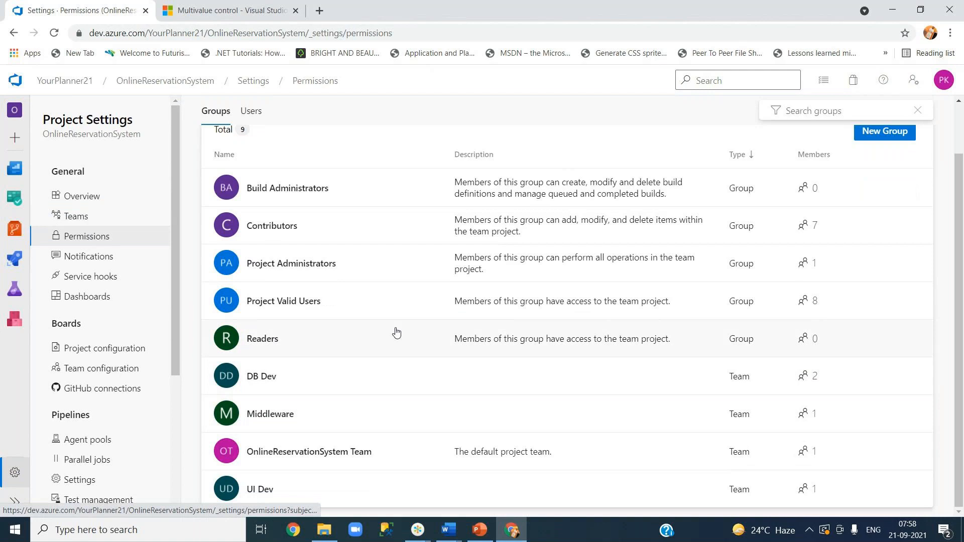
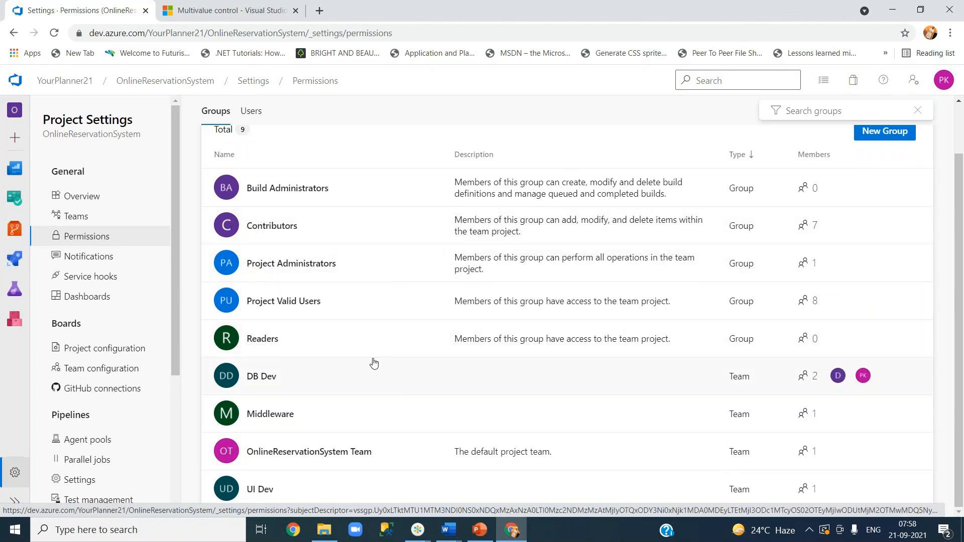
pyautogui.scroll(1, 373, 362)
pyautogui.scroll(2, 374, 362)
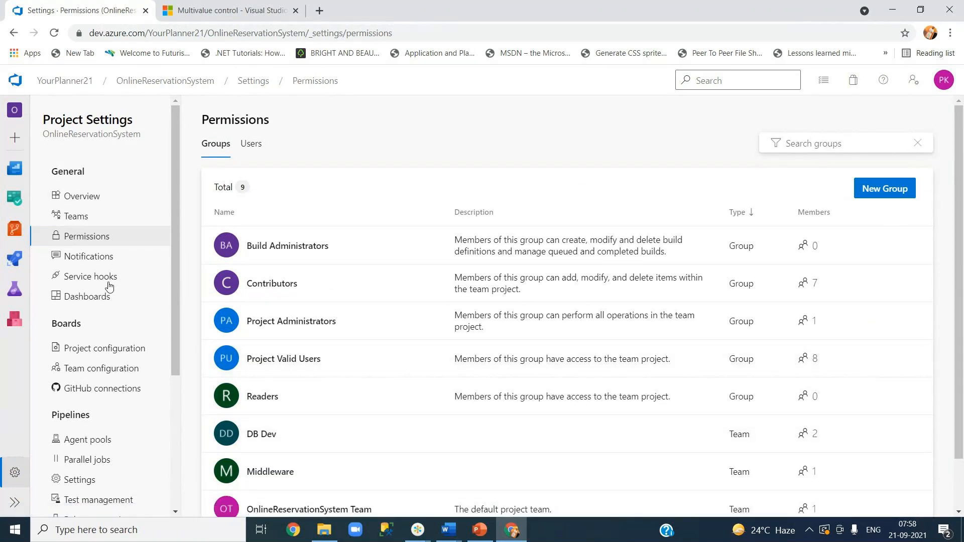
# Review the DB Dev team's notification subscriptions for builds, code, pipelines and releases in the project settings
pyautogui.click(91, 258)
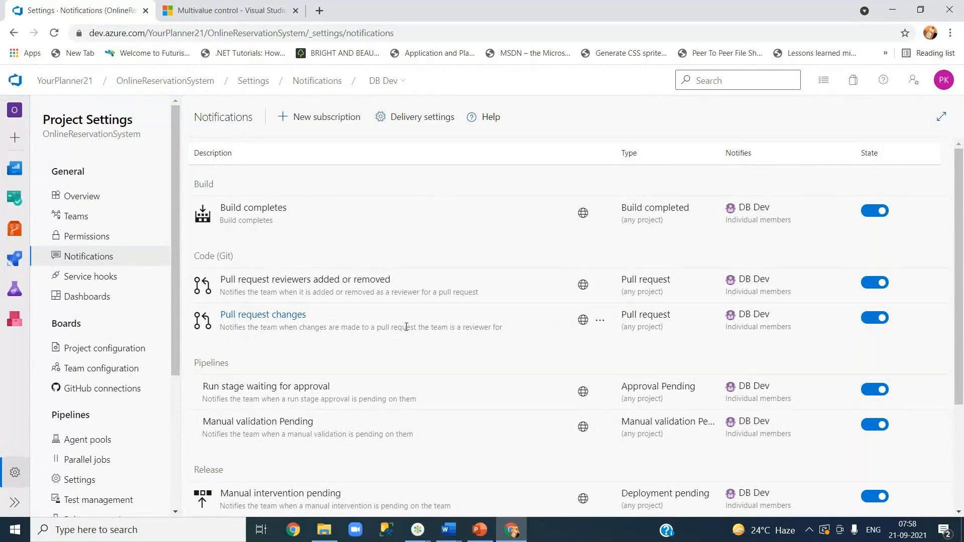
pyautogui.scroll(-3, 409, 334)
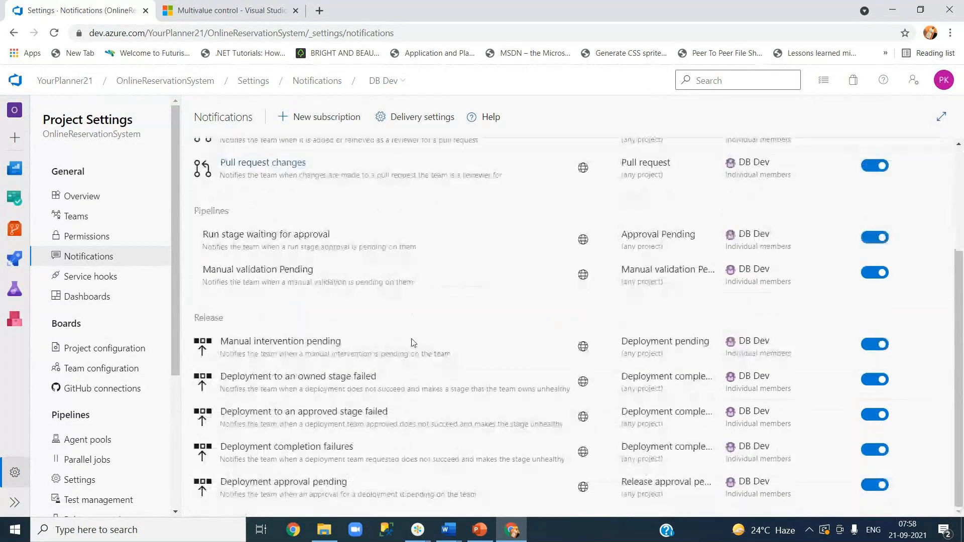
pyautogui.scroll(3, 423, 366)
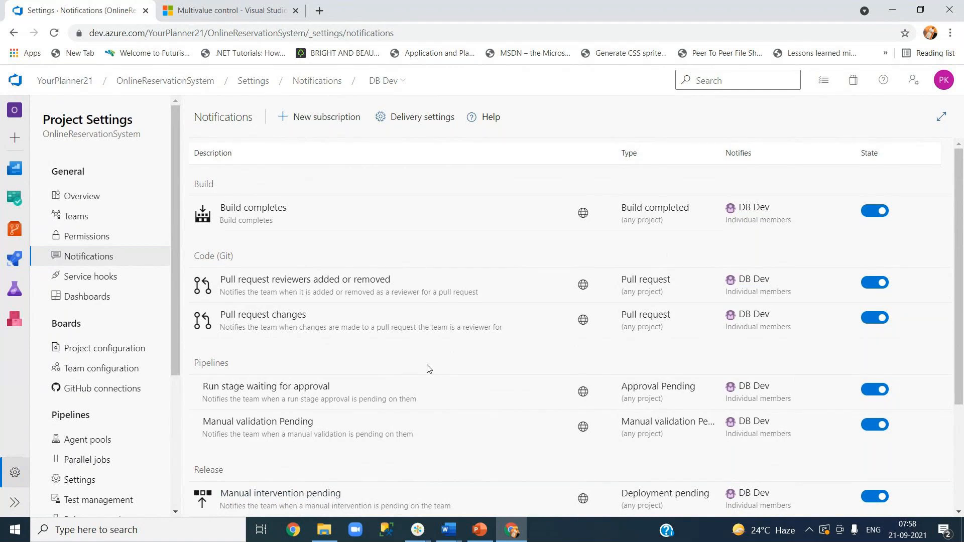
pyautogui.scroll(-3, 428, 369)
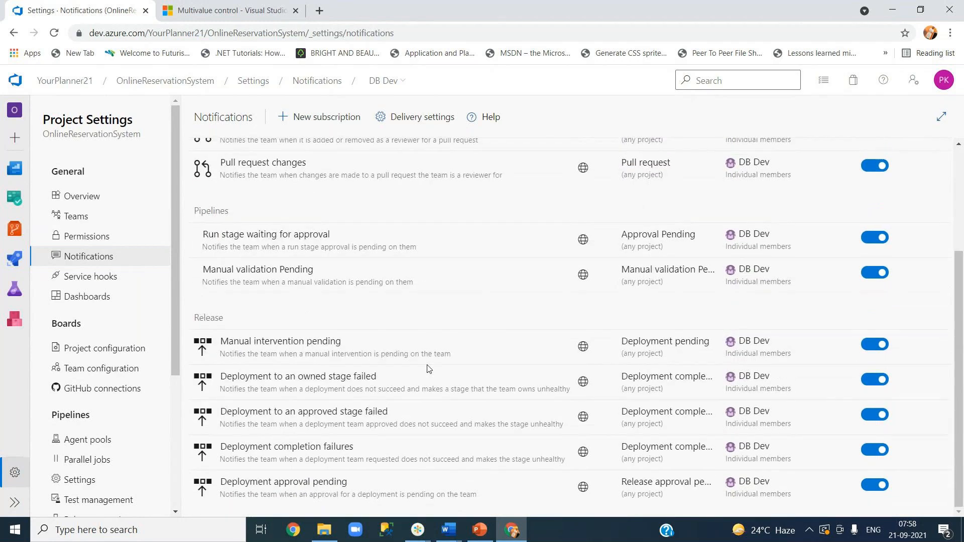
pyautogui.scroll(3, 428, 369)
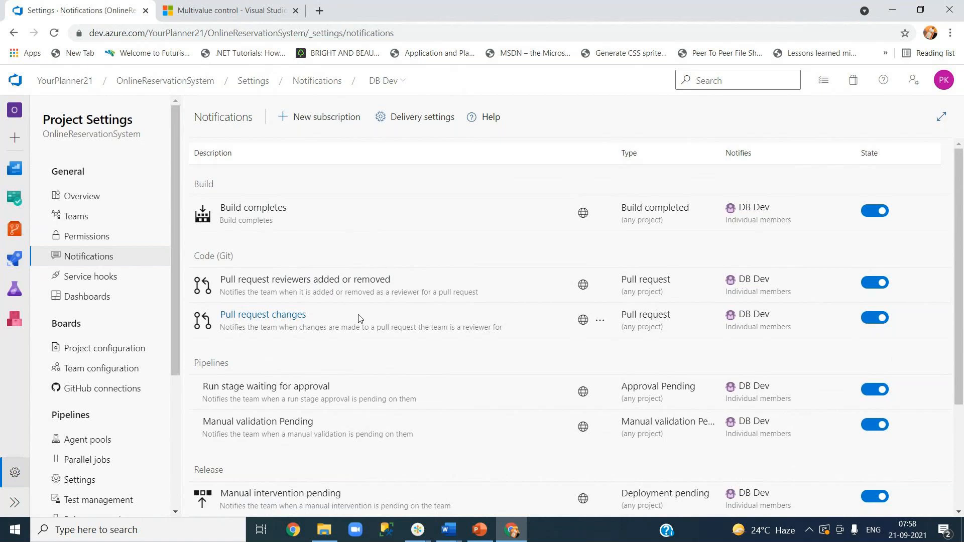
pyautogui.scroll(-1, 359, 318)
pyautogui.scroll(-2, 359, 318)
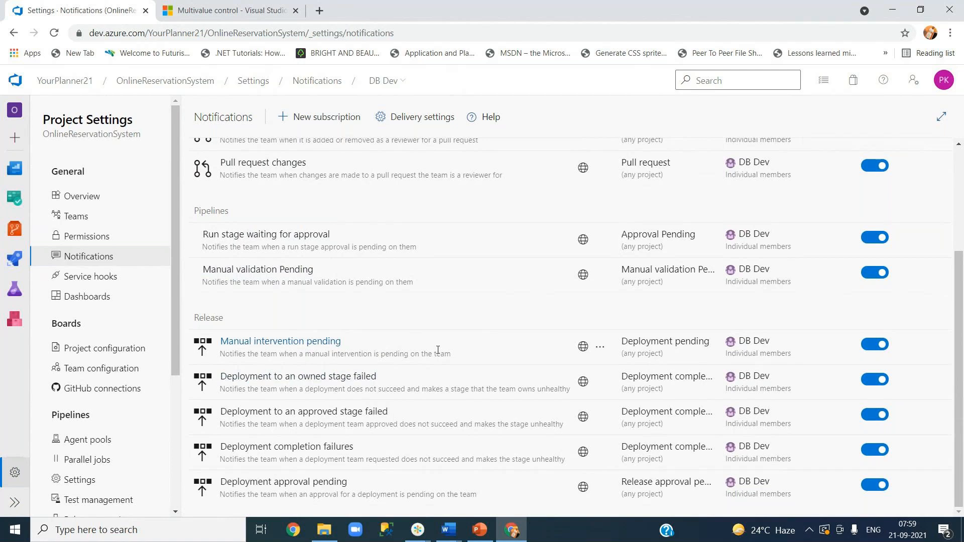
pyautogui.scroll(3, 437, 350)
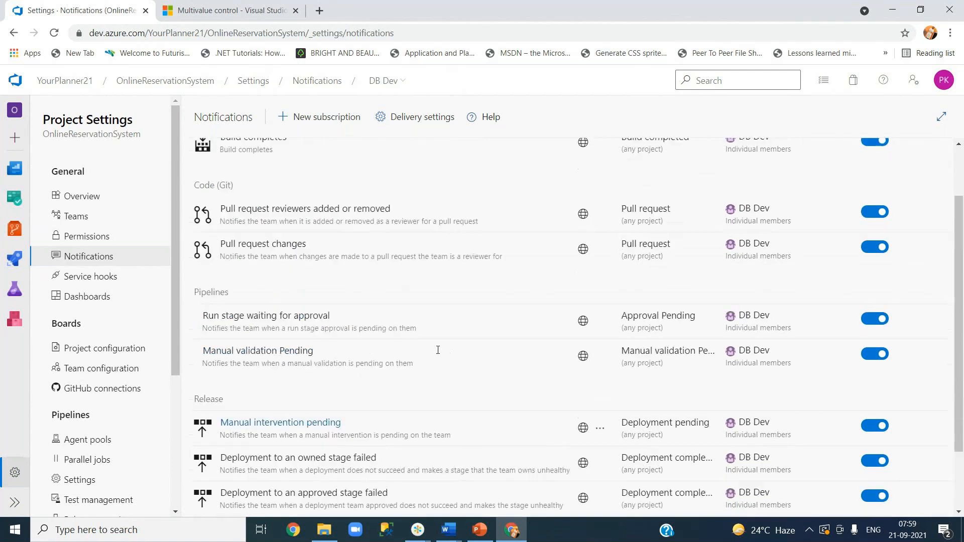
# Start a new notification subscription in the Work category using the template "A work item is moved from this team project"
pyautogui.click(330, 120)
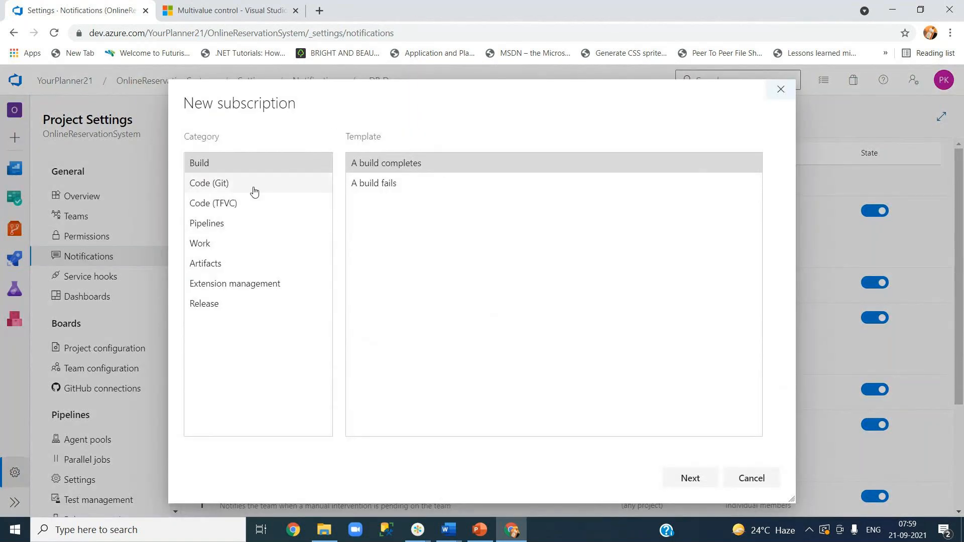
pyautogui.click(214, 247)
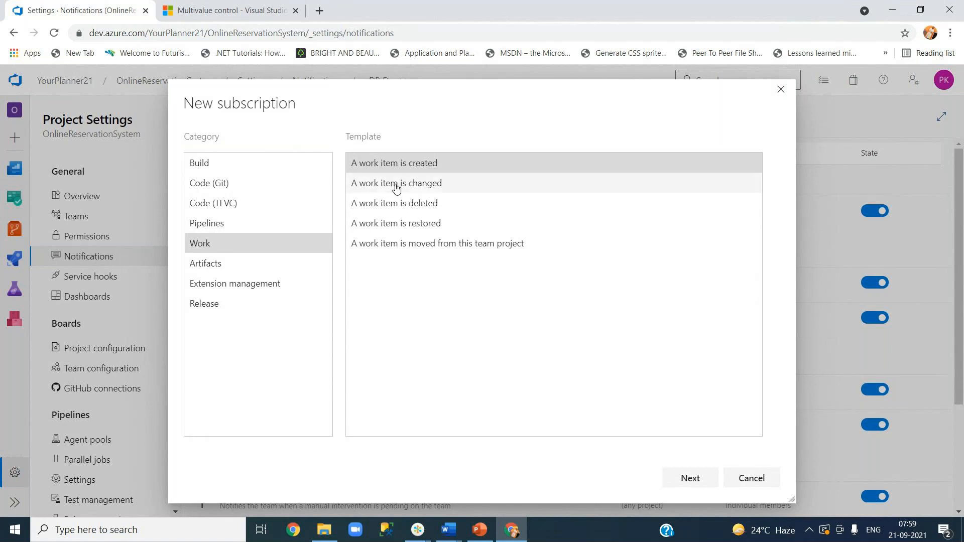
pyautogui.click(396, 204)
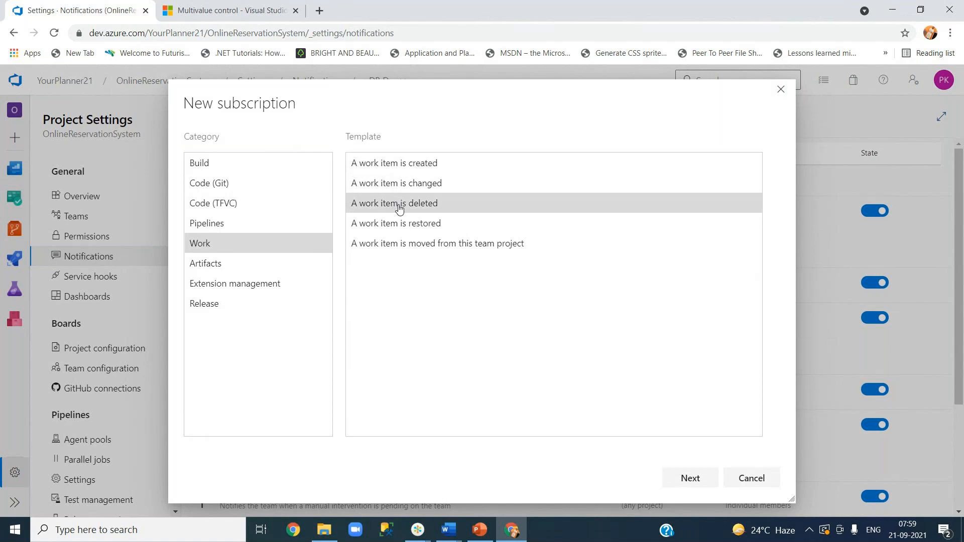
pyautogui.click(424, 246)
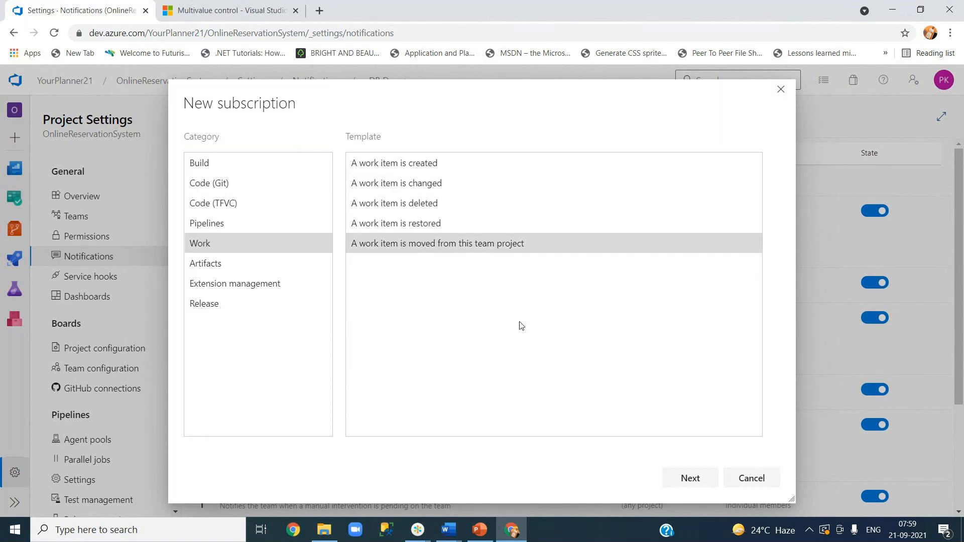
pyautogui.click(692, 478)
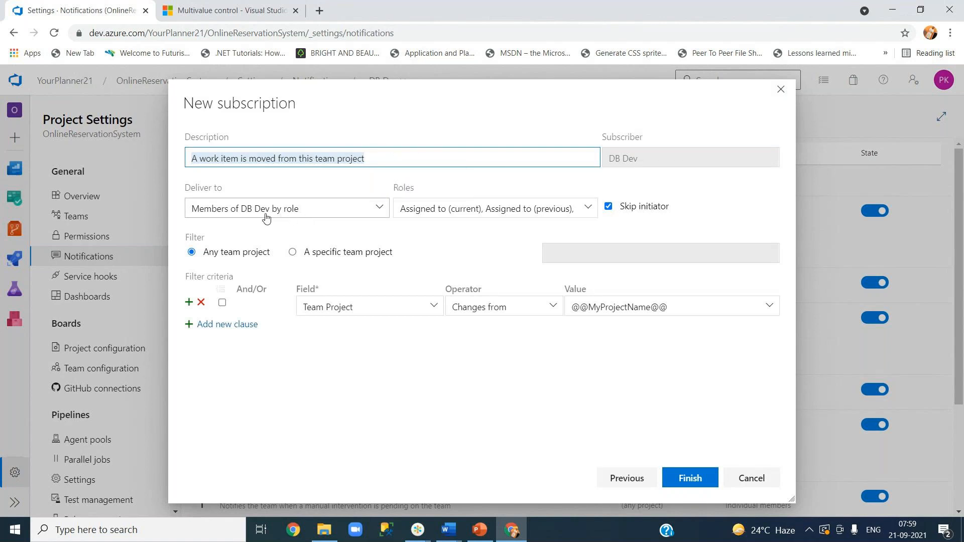
# Try delivering the new subscription to Members of DB Dev and by Team preference, and inspect its project value
pyautogui.click(321, 215)
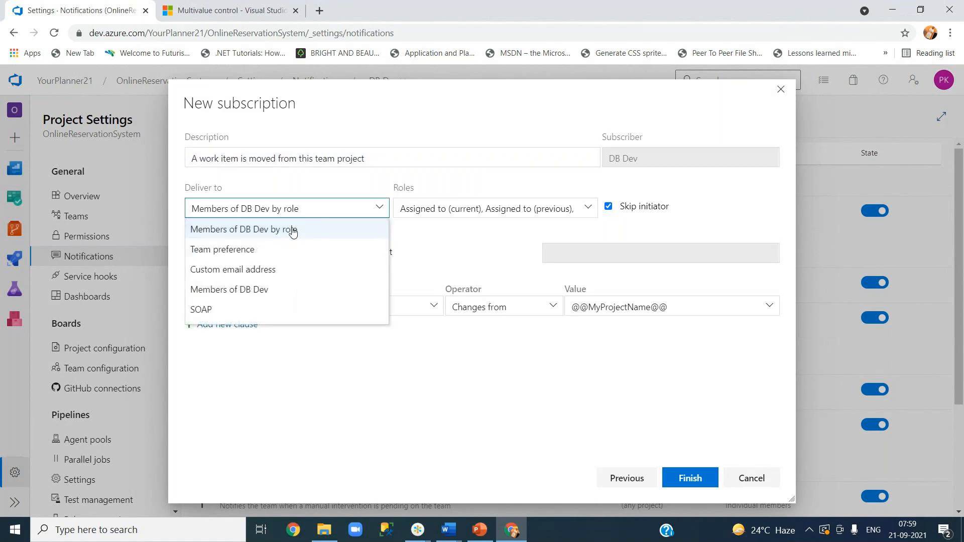
pyautogui.click(281, 293)
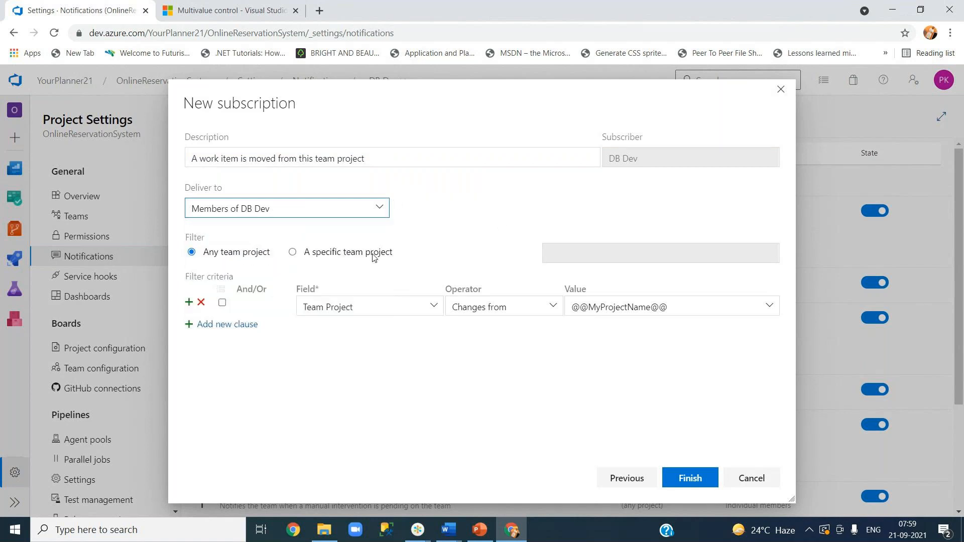
pyautogui.click(366, 213)
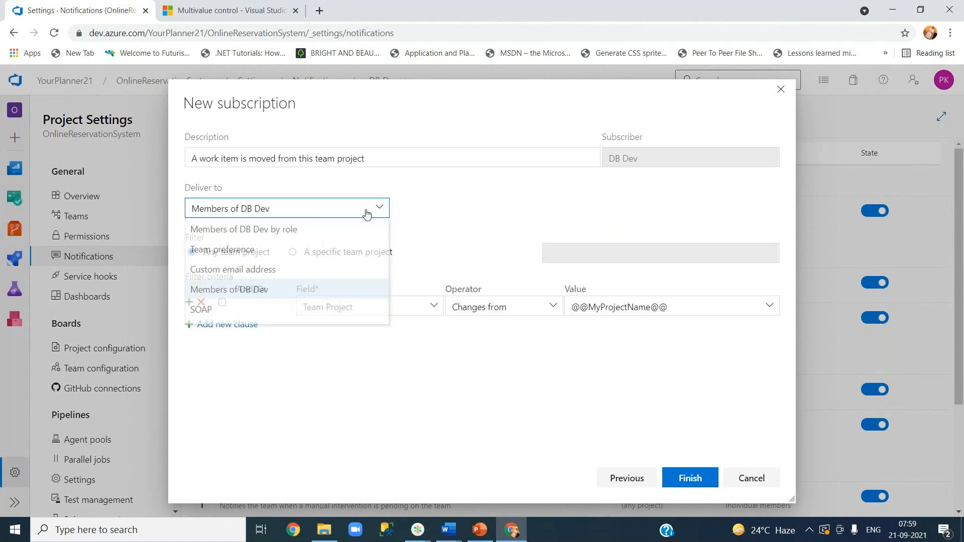
pyautogui.click(280, 250)
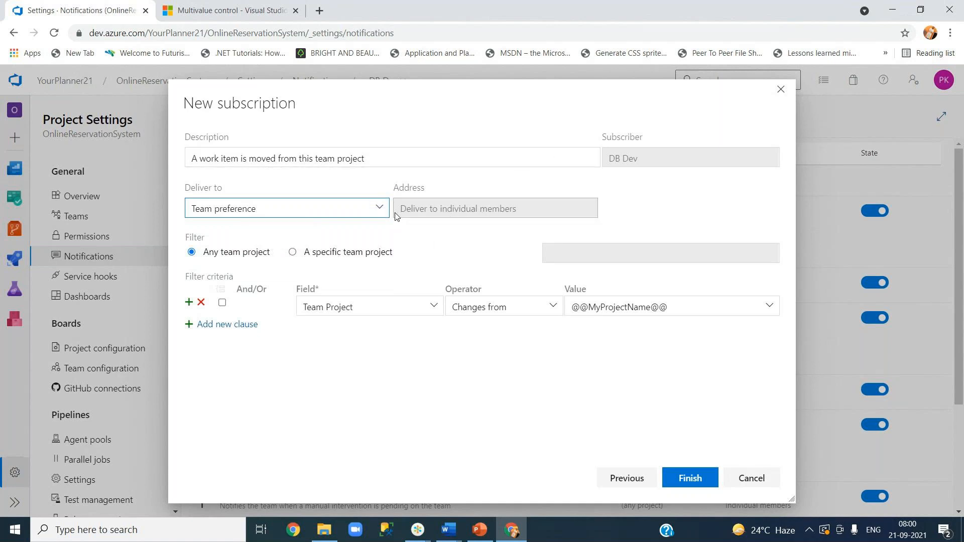
pyautogui.click(377, 209)
pyautogui.click(635, 160)
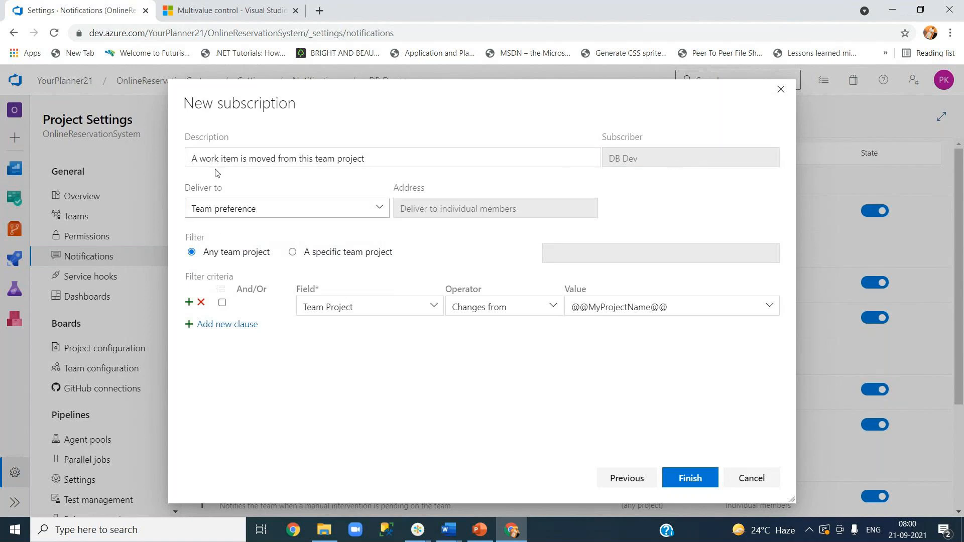
pyautogui.moveTo(357, 112); pyautogui.dragTo(365, 126)
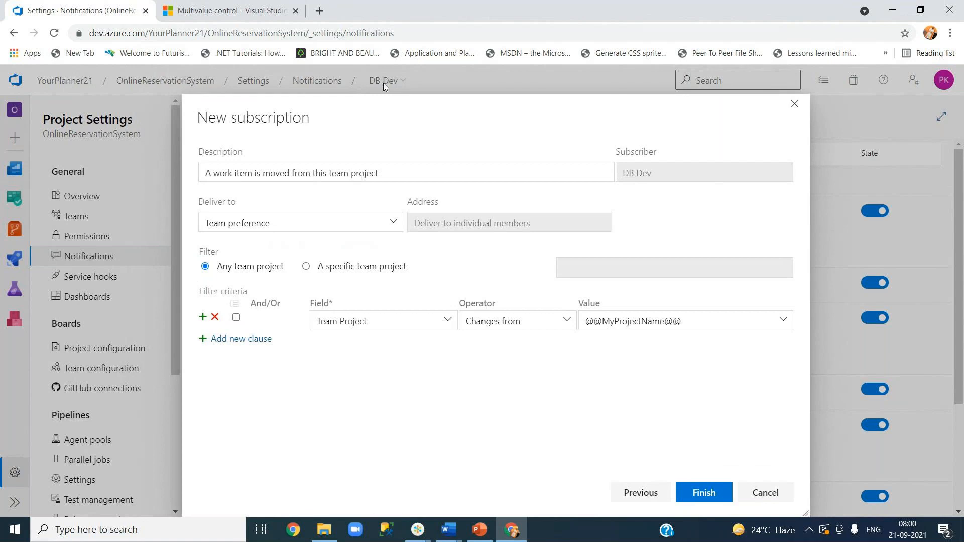
pyautogui.moveTo(414, 111); pyautogui.dragTo(396, 73)
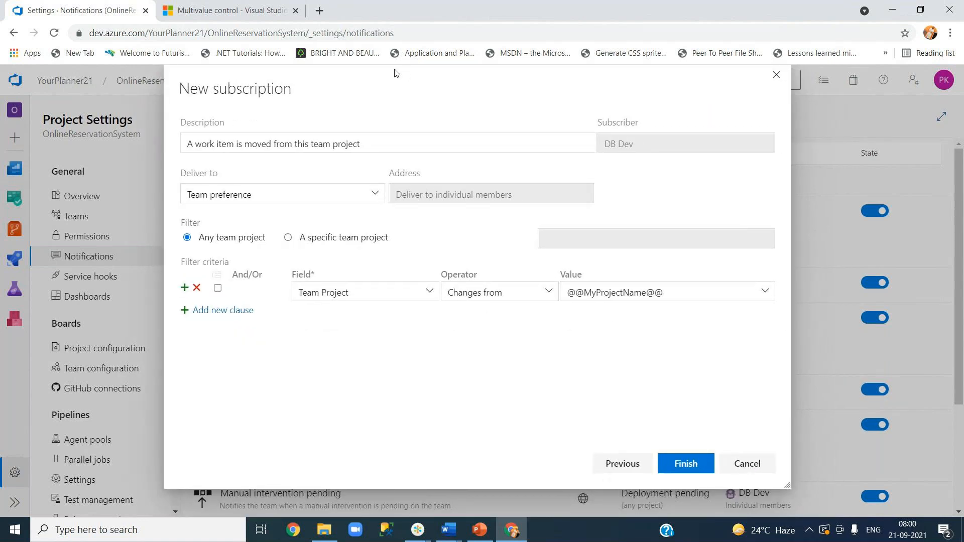
pyautogui.click(694, 294)
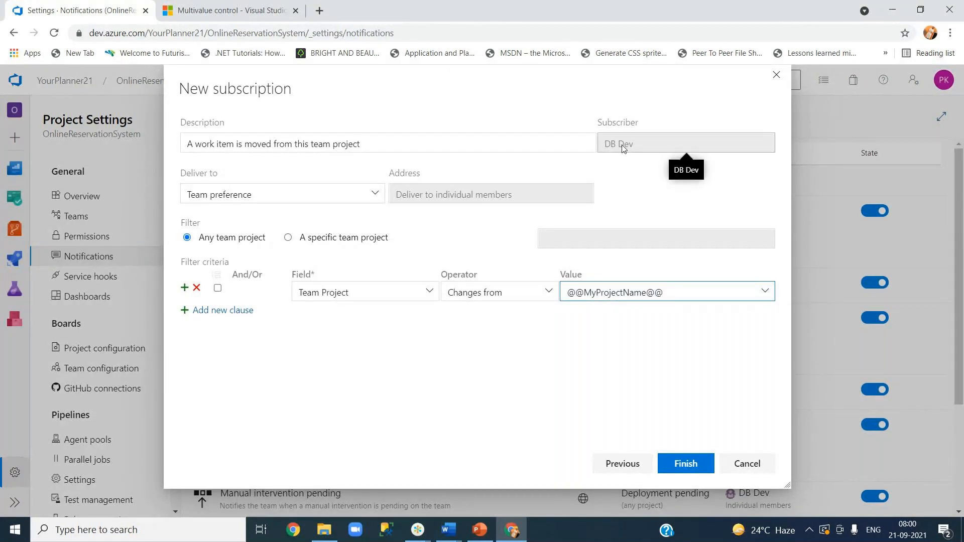
pyautogui.click(408, 202)
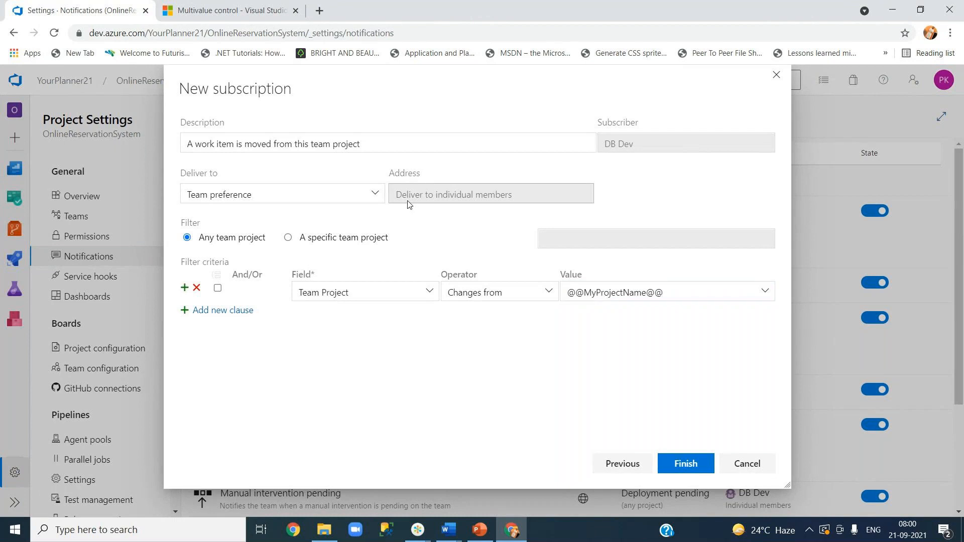
# Set the subscription's delivery to Members of DB Dev by role, with Skip initiator enabled
pyautogui.click(364, 198)
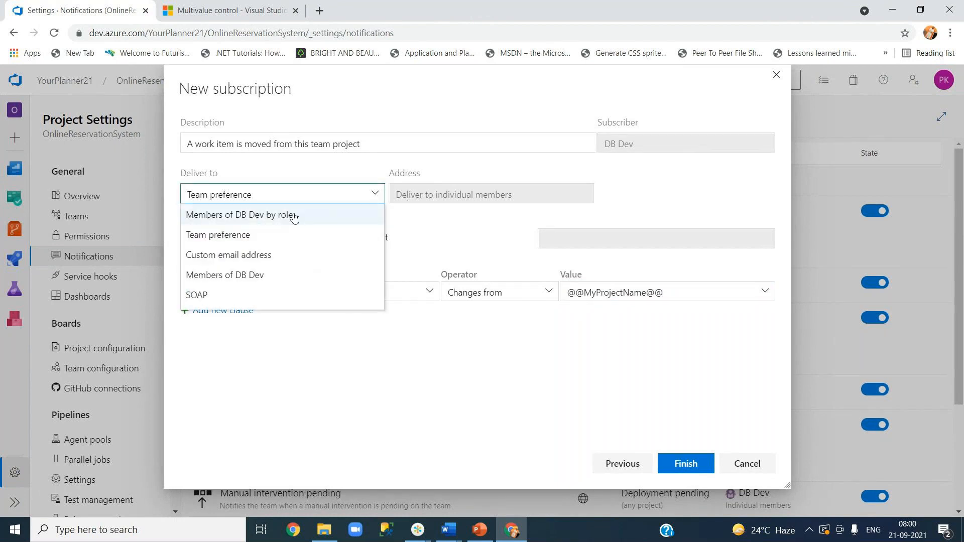
pyautogui.click(295, 216)
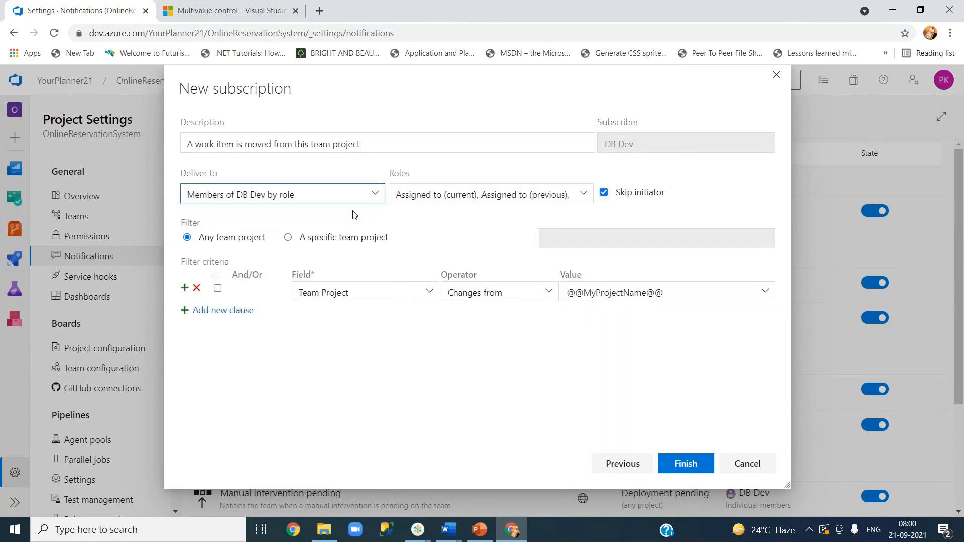
pyautogui.click(604, 193)
pyautogui.click(604, 194)
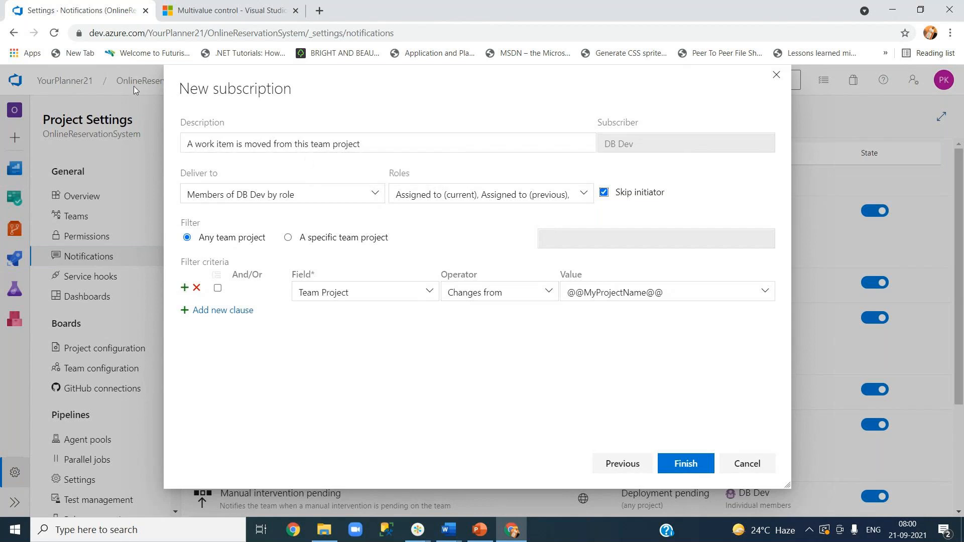
# Change the subscription template to "A work item is deleted", limit it to the OnlineReservationSystem project, and save the subscription
pyautogui.click(623, 463)
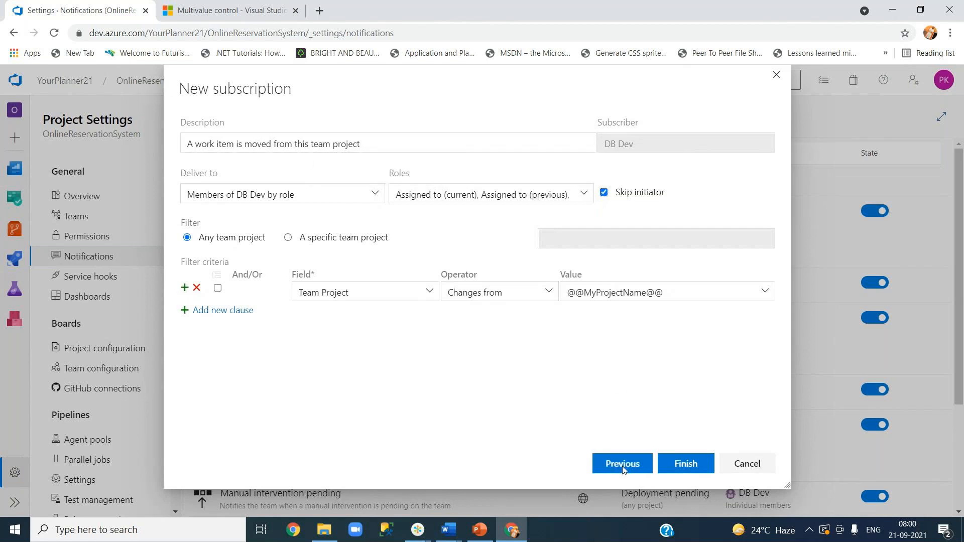
pyautogui.click(419, 190)
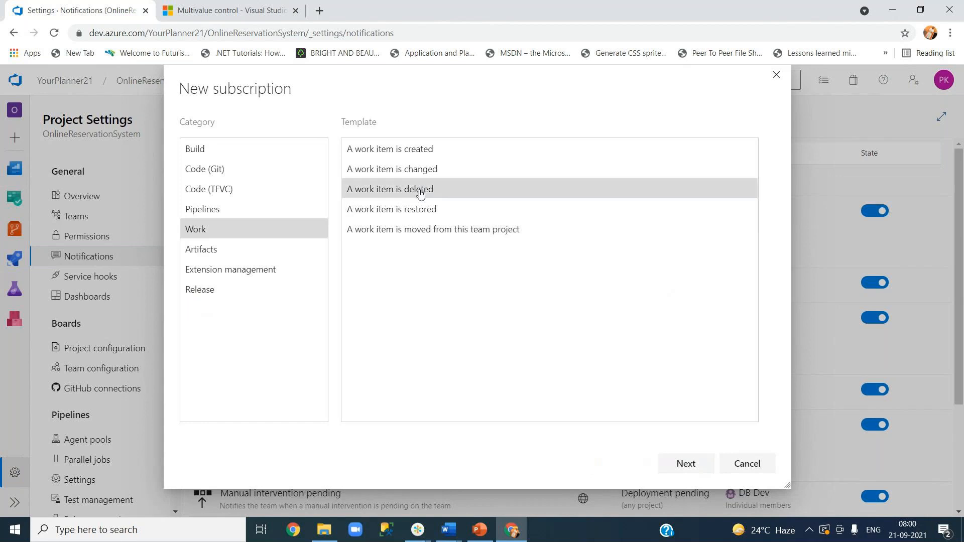
pyautogui.click(686, 464)
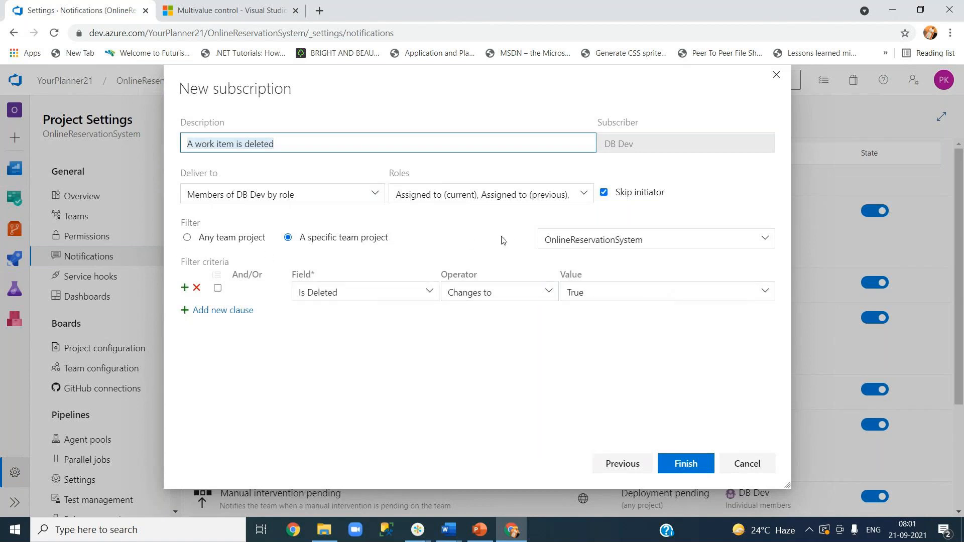
pyautogui.click(725, 243)
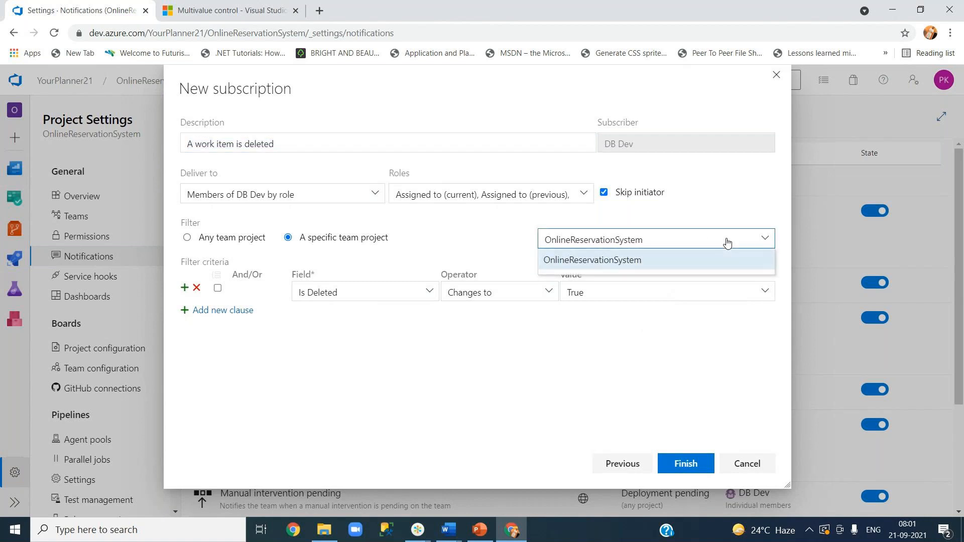
pyautogui.click(723, 260)
pyautogui.click(676, 466)
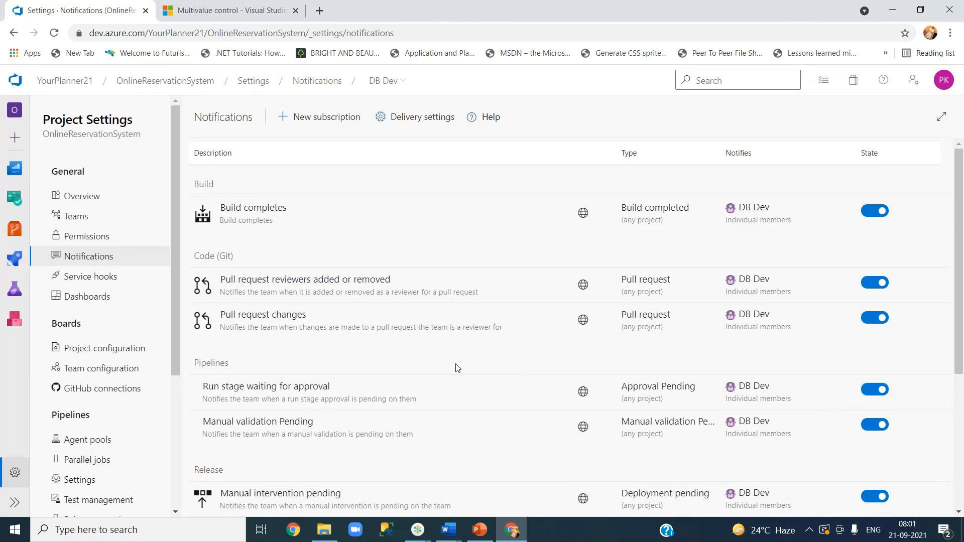
pyautogui.scroll(-5, 455, 368)
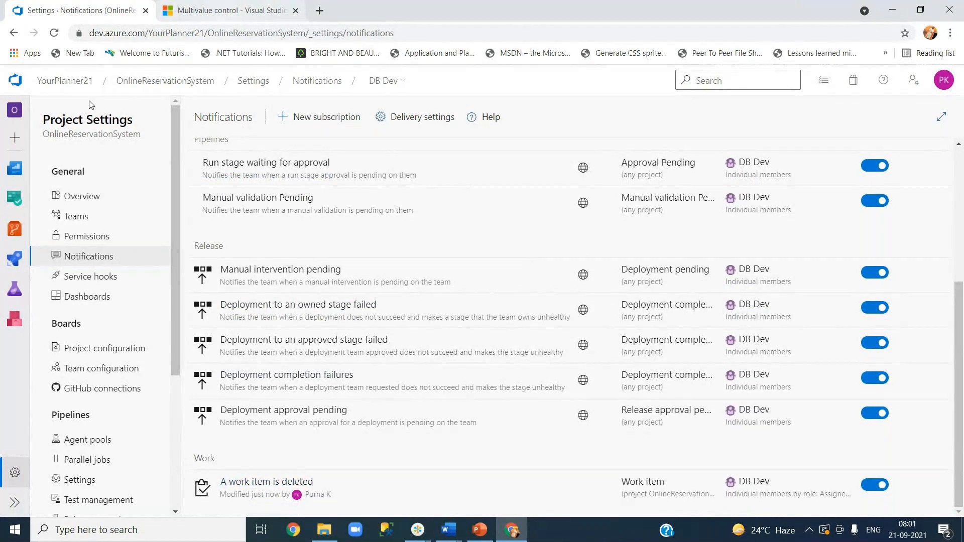
# Delete the task Test Task 3 from the OnlineReservationSystem project's work items
pyautogui.click(295, 85)
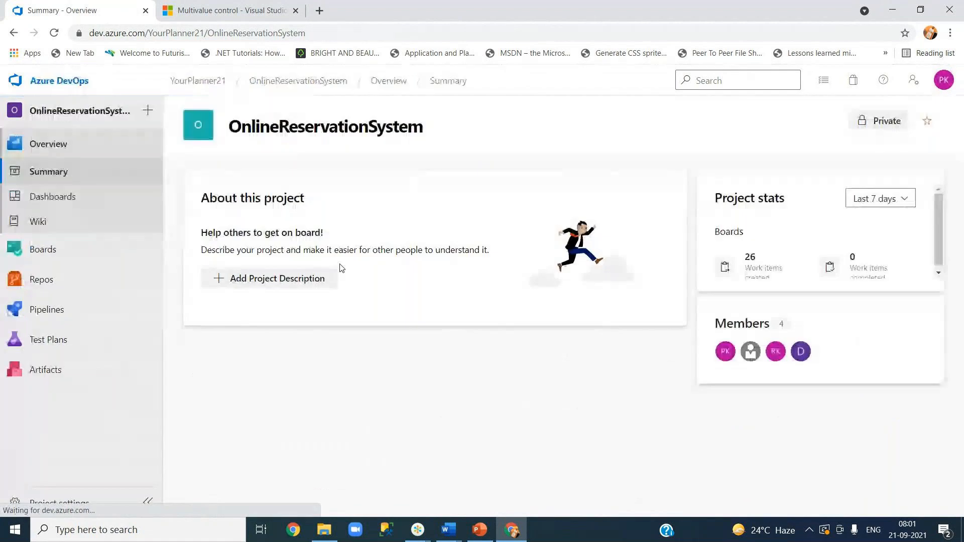
pyautogui.moveTo(42, 249)
pyautogui.click(211, 271)
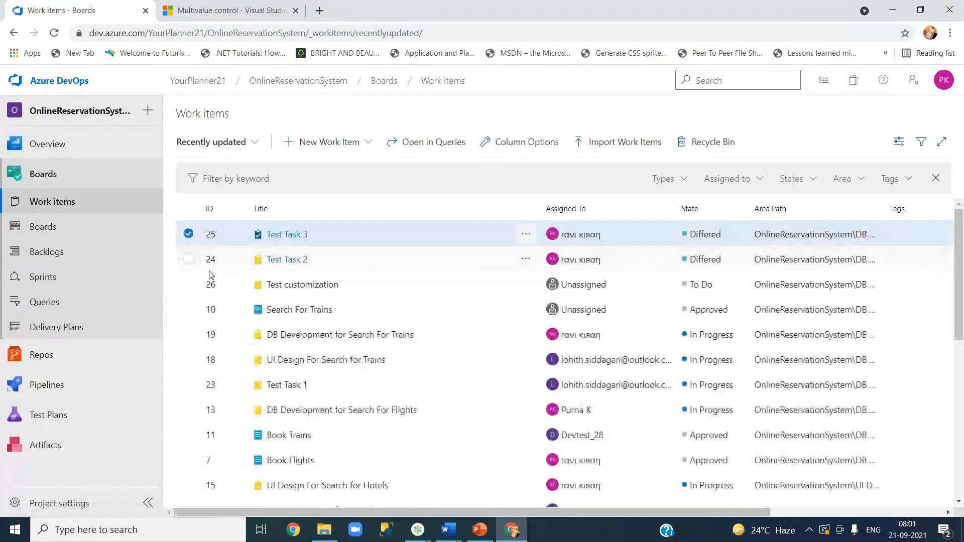
pyautogui.click(288, 240)
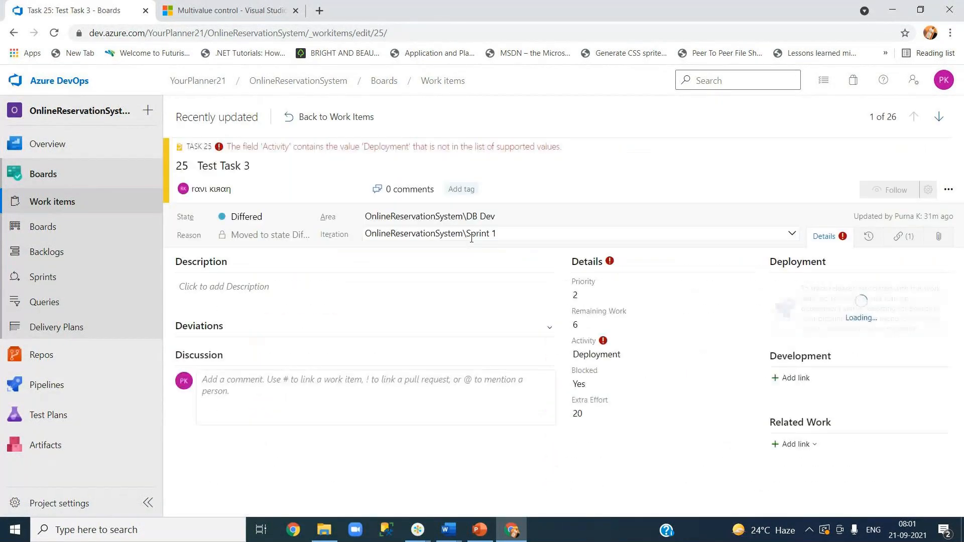
pyautogui.click(949, 189)
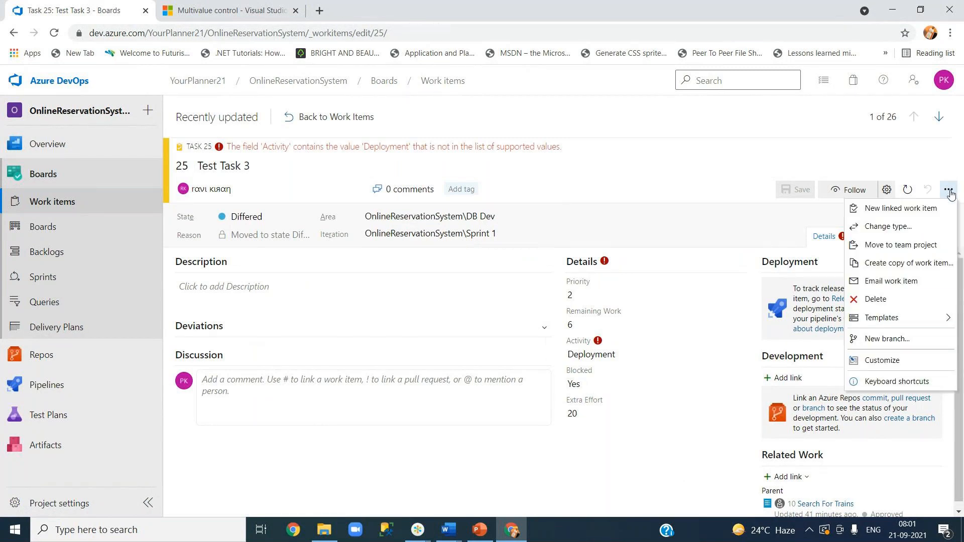
pyautogui.click(868, 299)
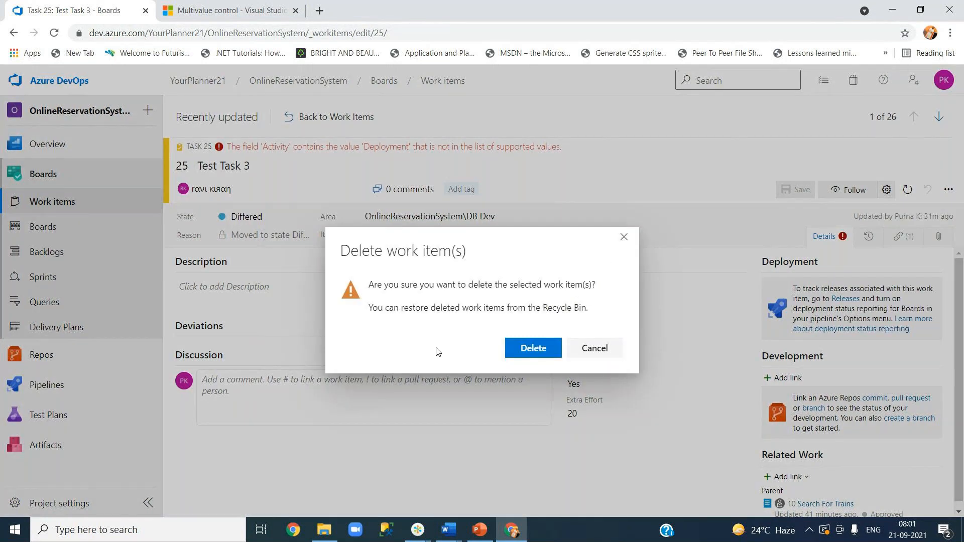
pyautogui.click(520, 359)
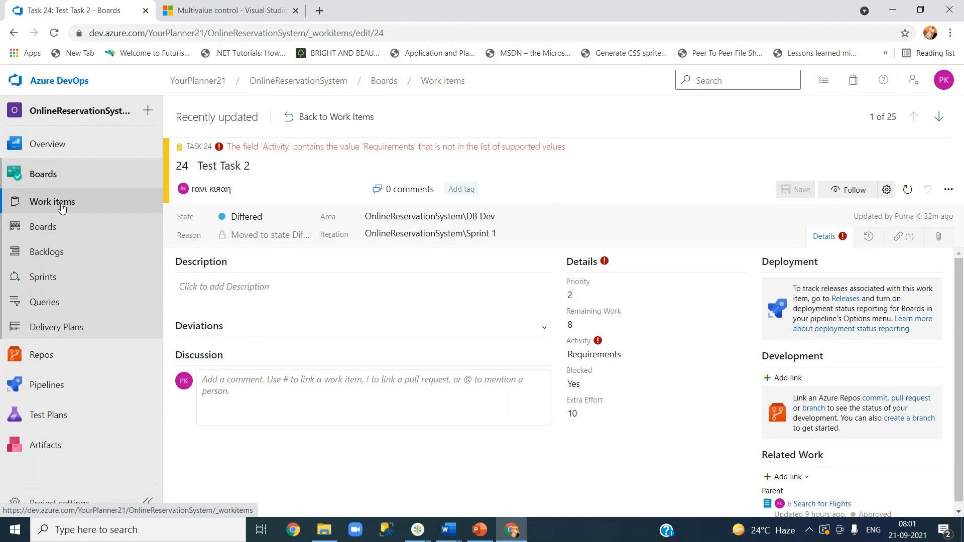
# Open the Teams page of the project settings and check the members of the DB Dev team
pyautogui.click(73, 505)
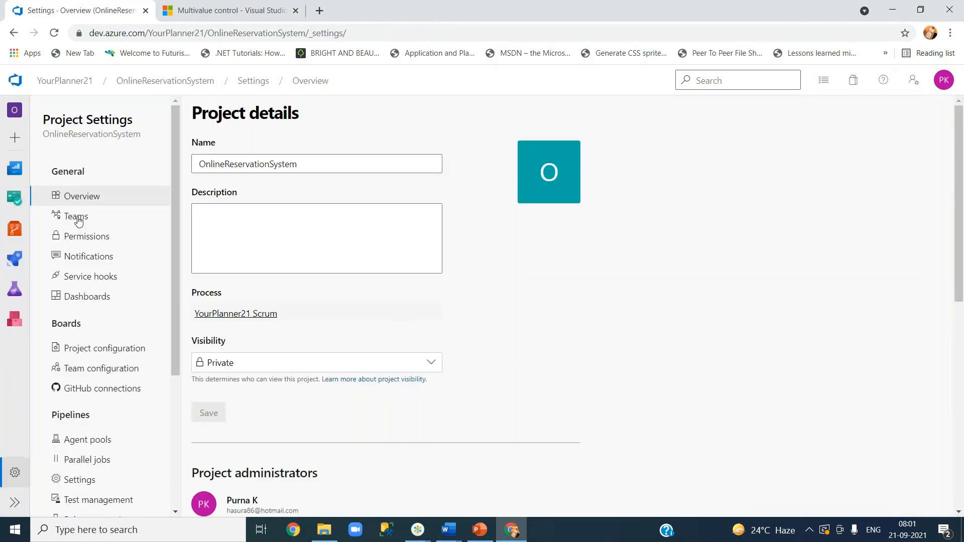
pyautogui.click(77, 219)
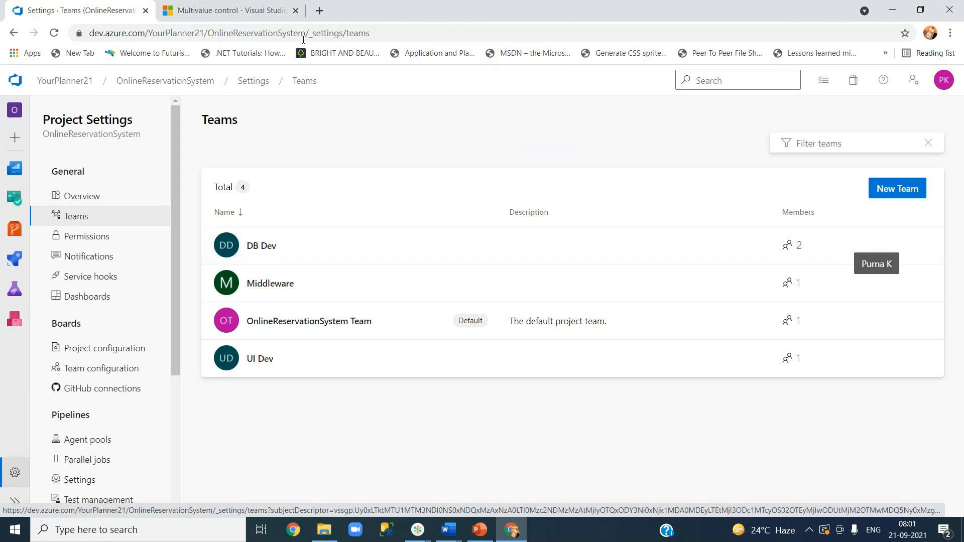
# Open the hotmail.com mailbox in the second browser tab and check the Inbox and Junk Email for the deletion notification
pyautogui.click(275, 14)
pyautogui.click(288, 32)
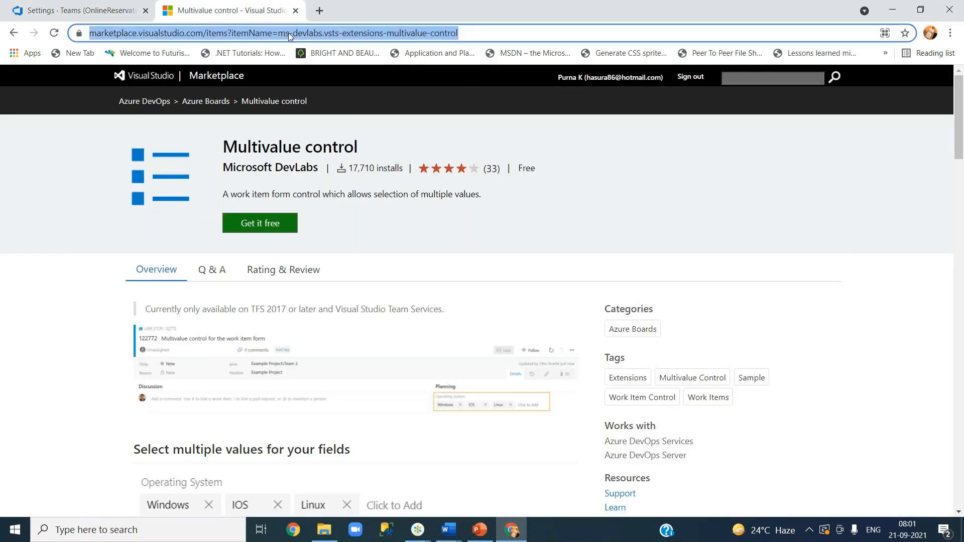
pyautogui.write('hotmail.com')
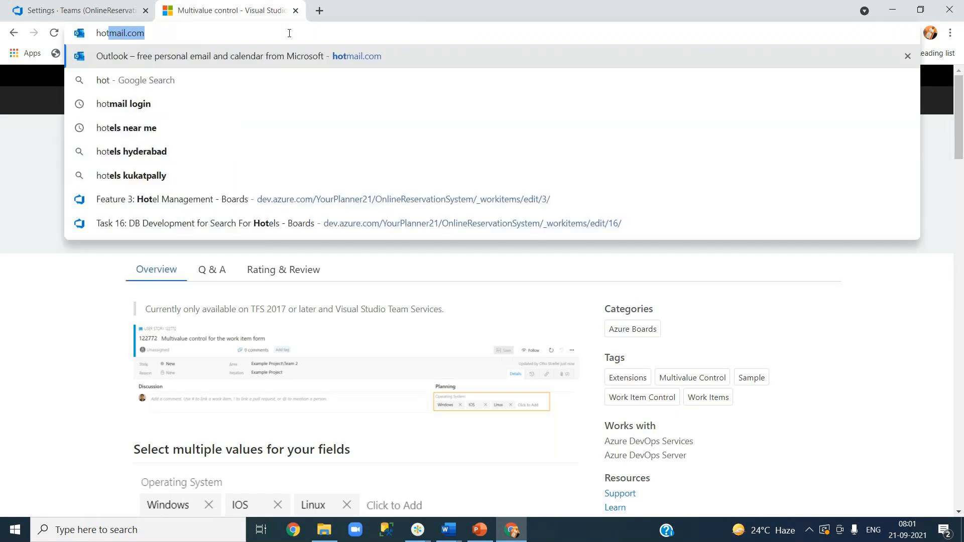
pyautogui.press('Return')
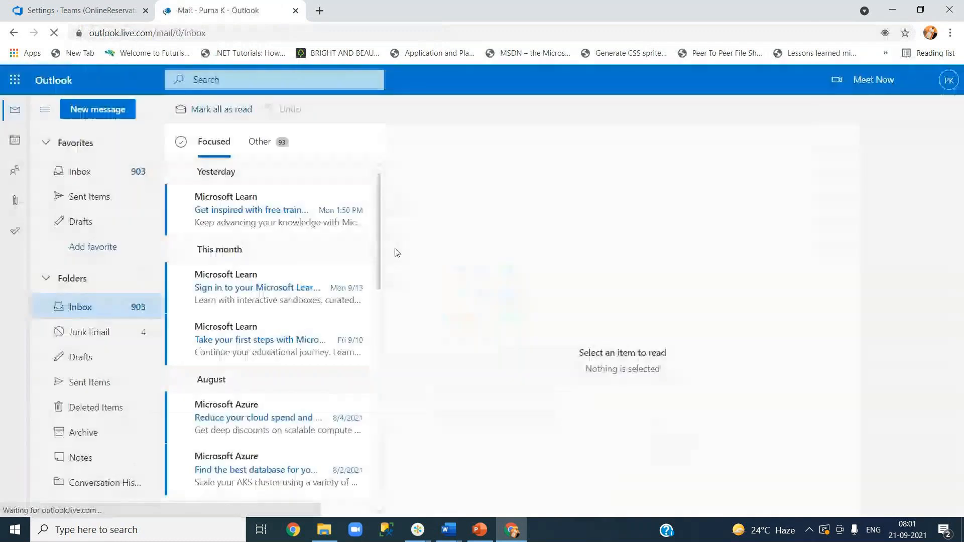
pyautogui.click(949, 83)
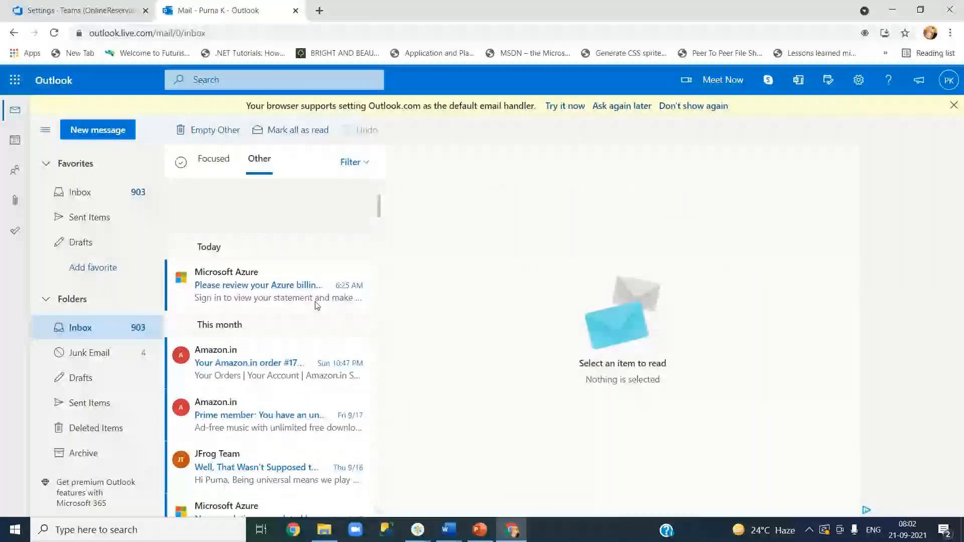
pyautogui.click(317, 301)
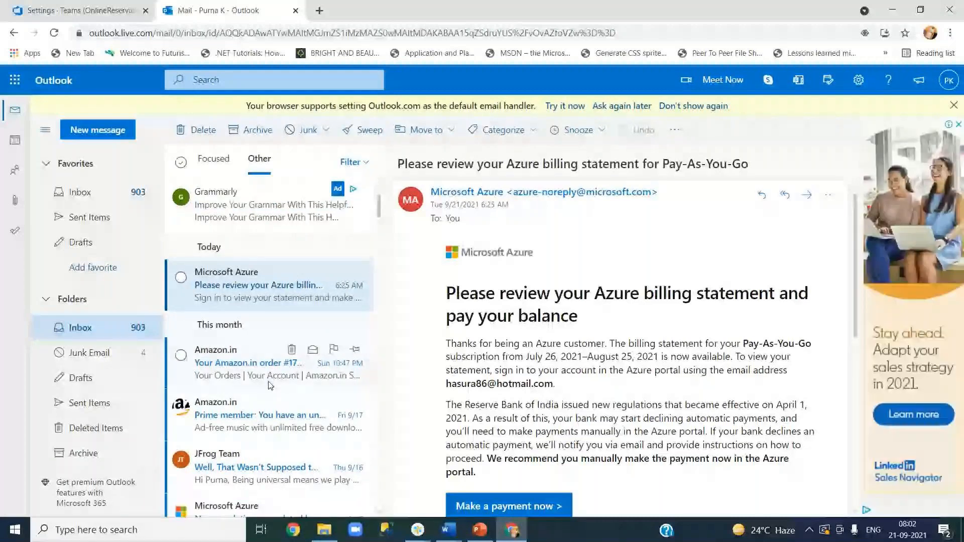
pyautogui.click(88, 329)
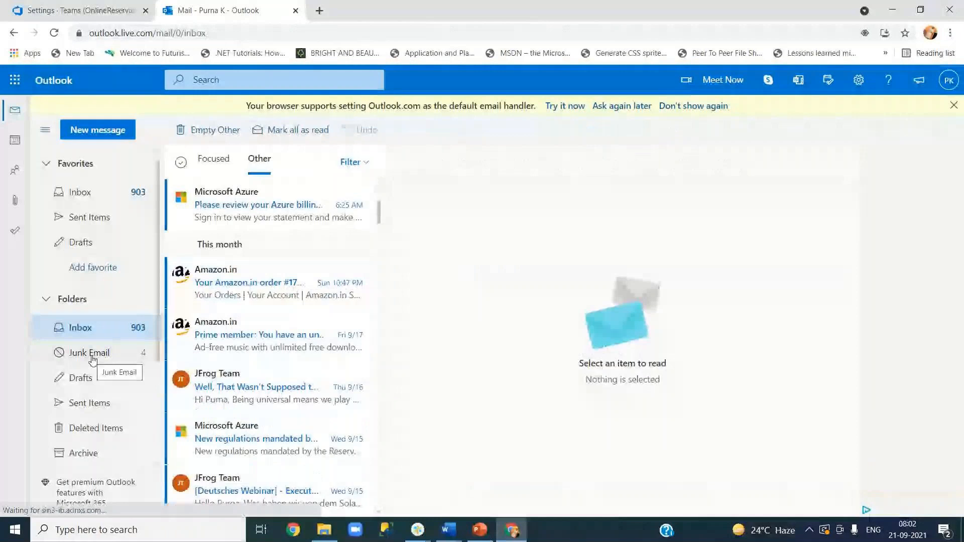
pyautogui.click(91, 356)
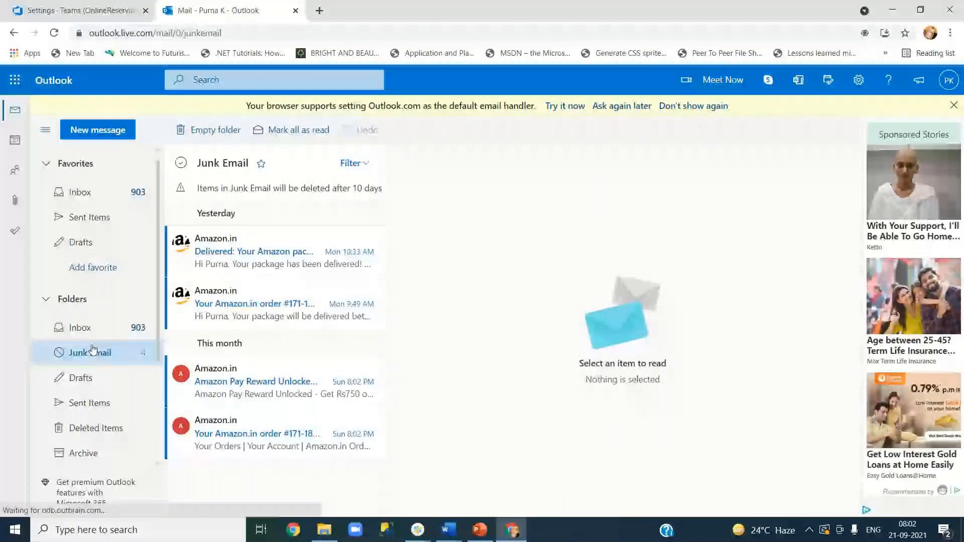
pyautogui.click(94, 192)
# Switch back to the Azure DevOps project settings and look over the Pipelines, Repos, Artifacts and Test sections
pyautogui.click(80, 10)
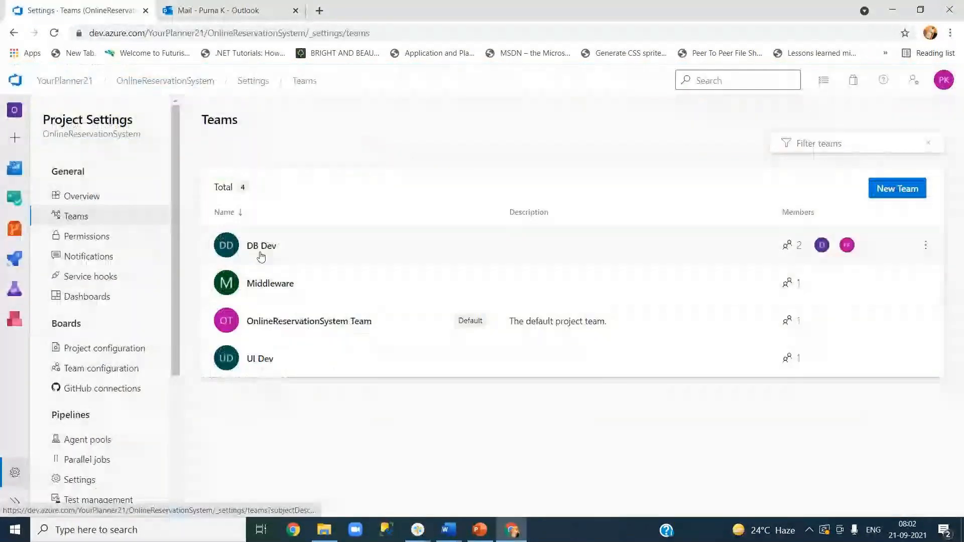
pyautogui.scroll(-3, 143, 454)
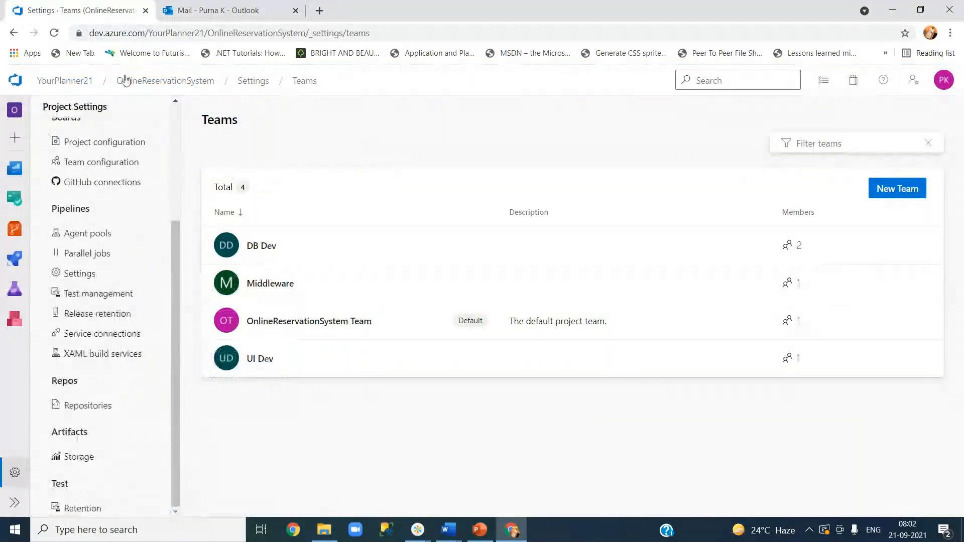
# Open the YourPlanner21 organization settings and look over the General, Security, Boards, Pipelines, Repos and Artifacts sections
pyautogui.click(85, 78)
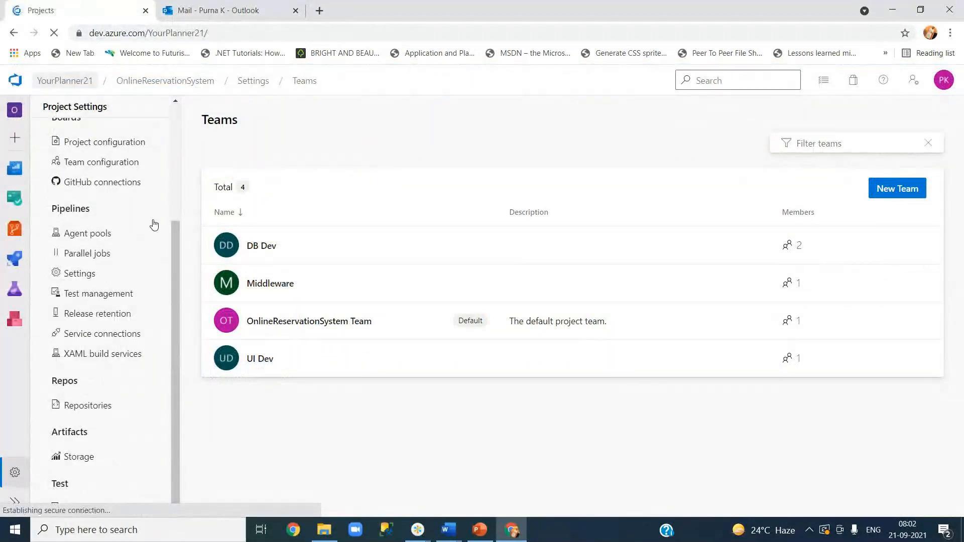
pyautogui.click(61, 500)
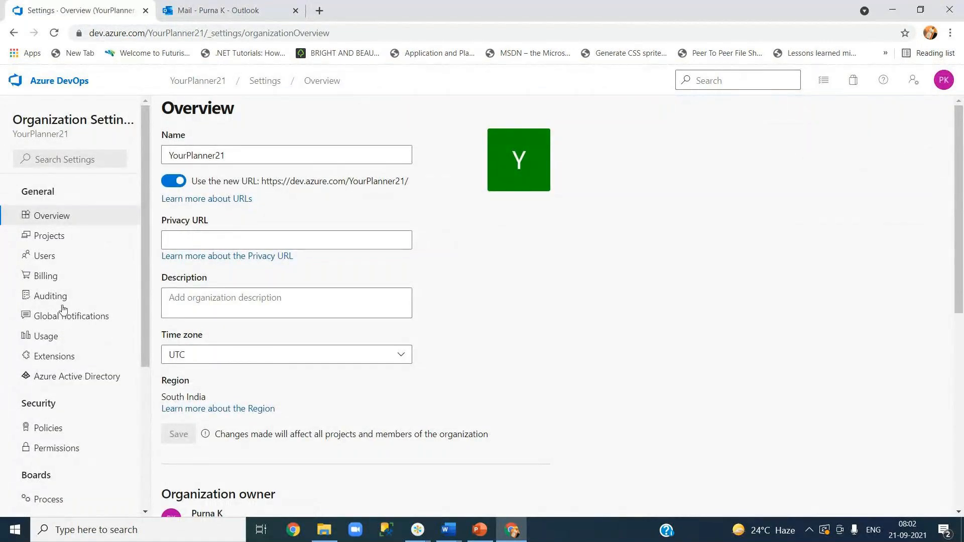
pyautogui.scroll(-5, 81, 441)
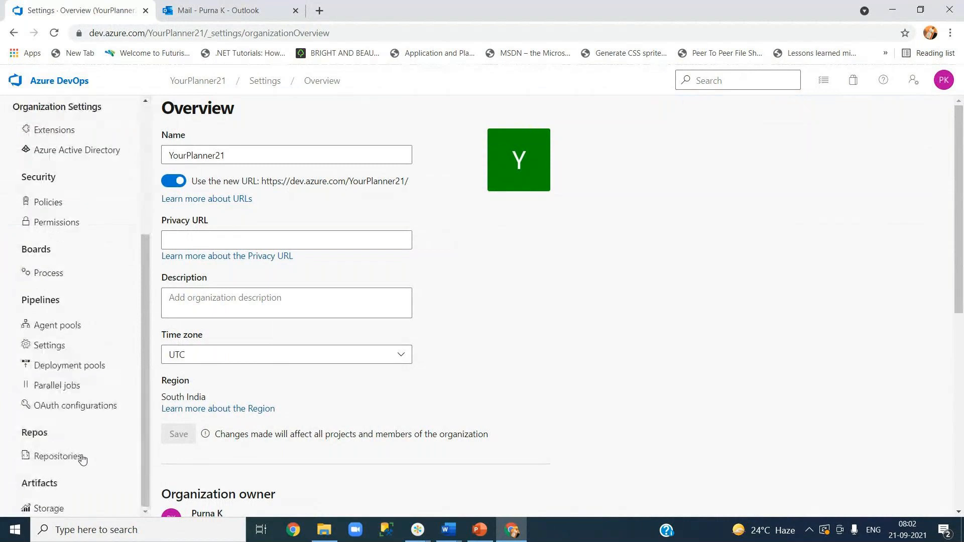
pyautogui.scroll(5, 81, 459)
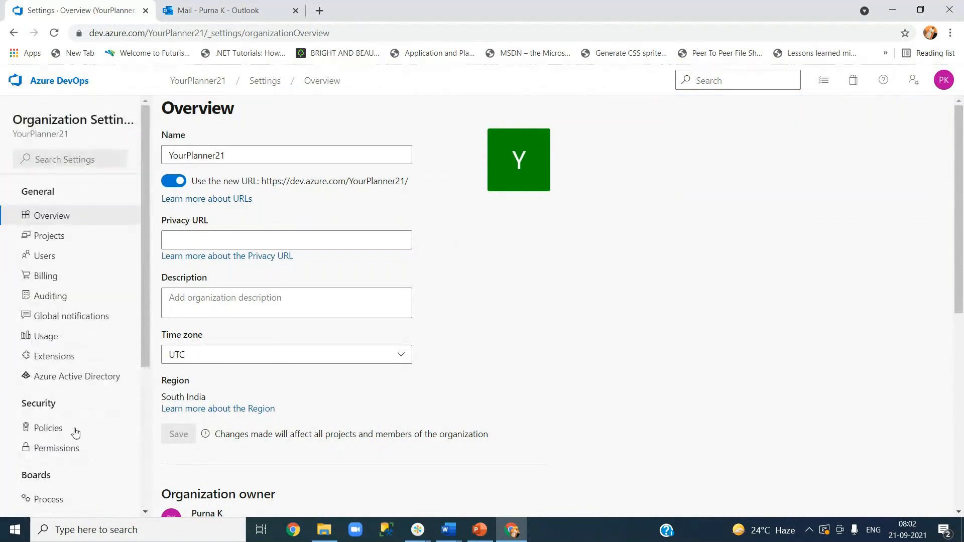
# Open the organization's Global notifications and review the default subscriptions down to the Work category
pyautogui.click(73, 321)
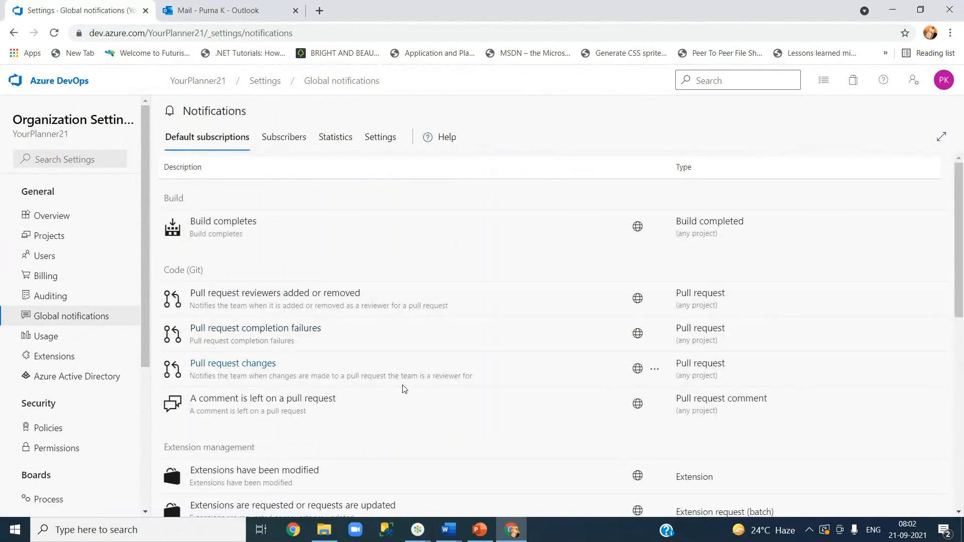
pyautogui.scroll(-10, 381, 409)
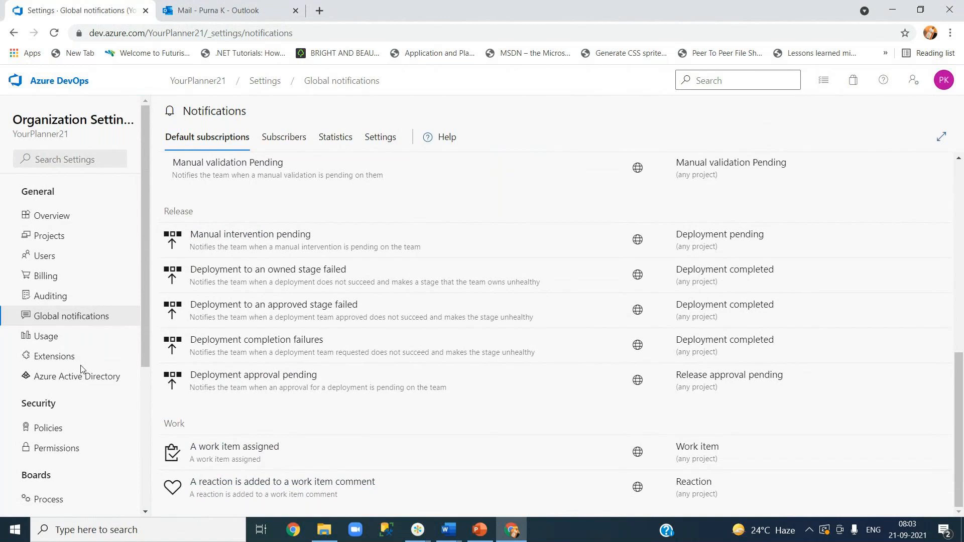
pyautogui.scroll(-3, 81, 370)
pyautogui.scroll(-2, 82, 370)
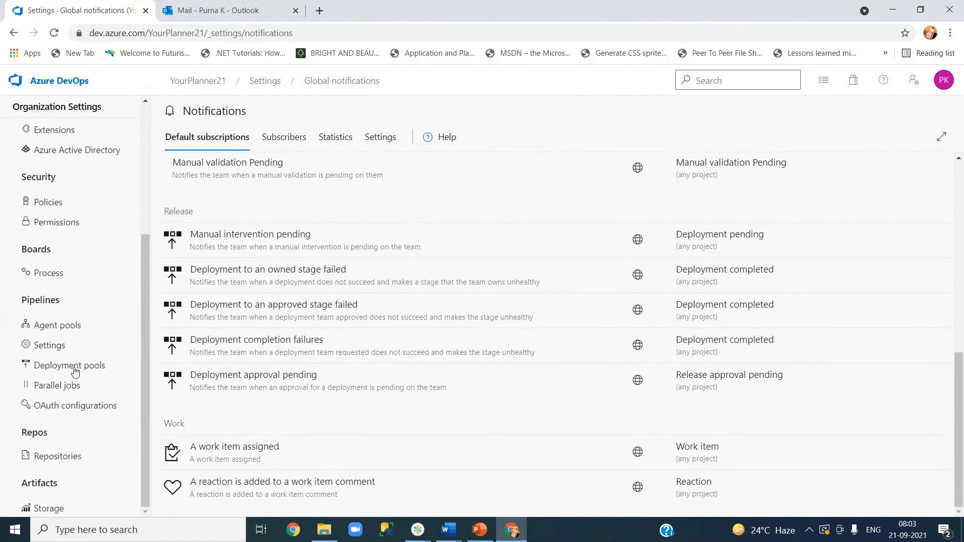
pyautogui.moveTo(143, 398)
pyautogui.mouseDown()
pyautogui.moveTo(140, 339)
pyautogui.moveTo(140, 415)
pyautogui.mouseUp()
# Return to the OnlineReservationSystem project's notification settings and open the DB Dev subscription "A work item is deleted" for editing
pyautogui.click(211, 79)
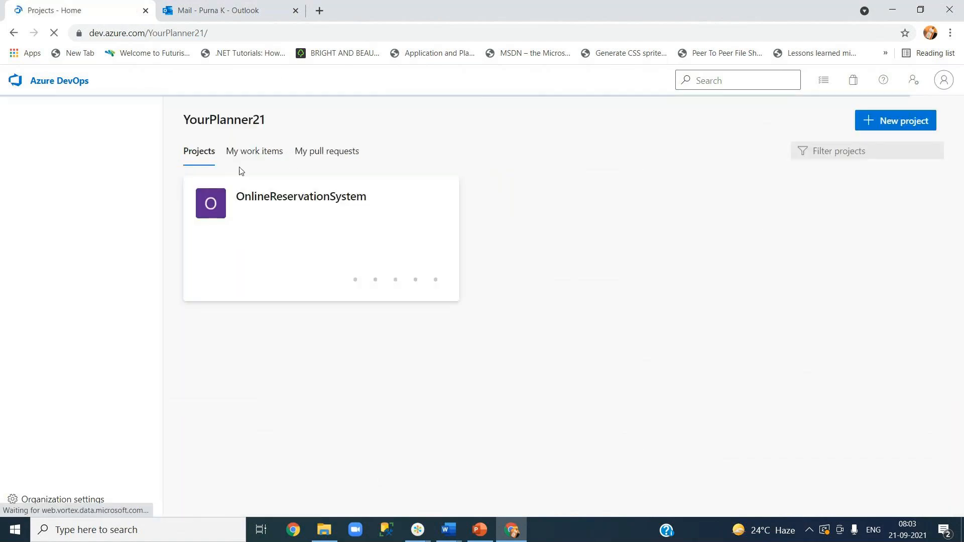
pyautogui.click(303, 201)
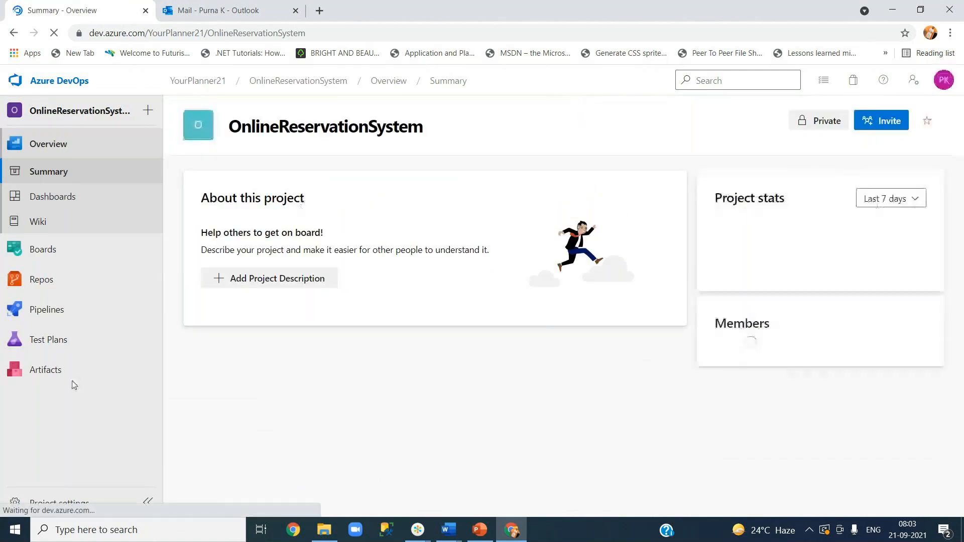
pyautogui.click(60, 503)
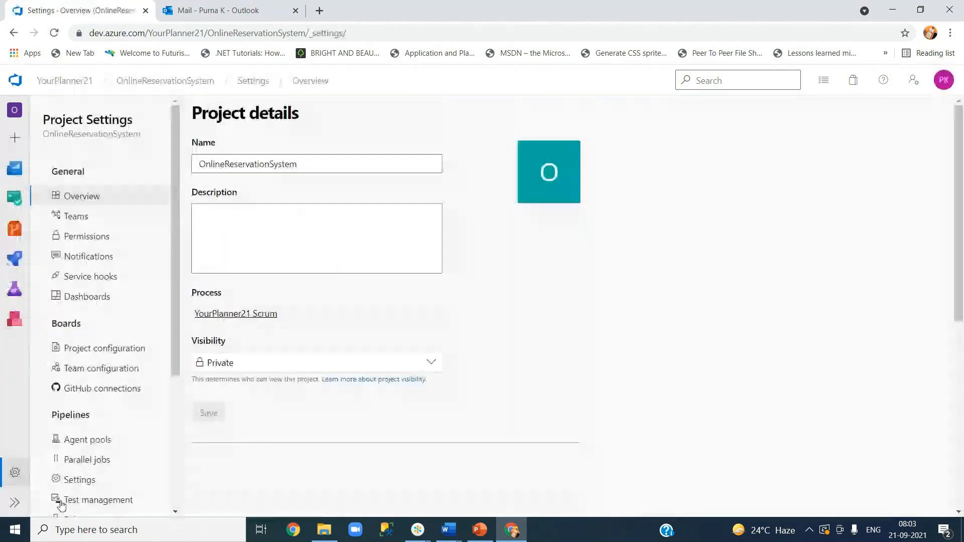
pyautogui.click(86, 257)
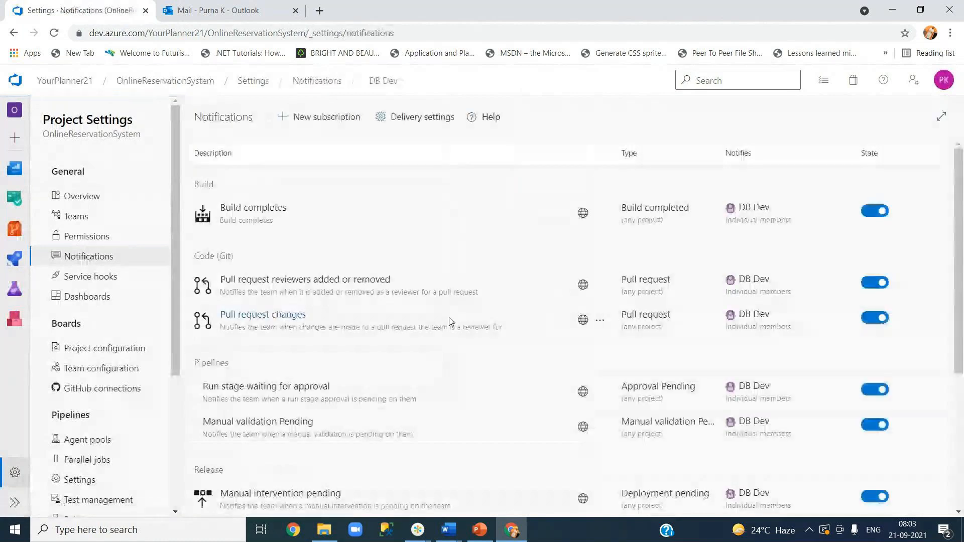
pyautogui.scroll(-4, 449, 322)
pyautogui.click(288, 490)
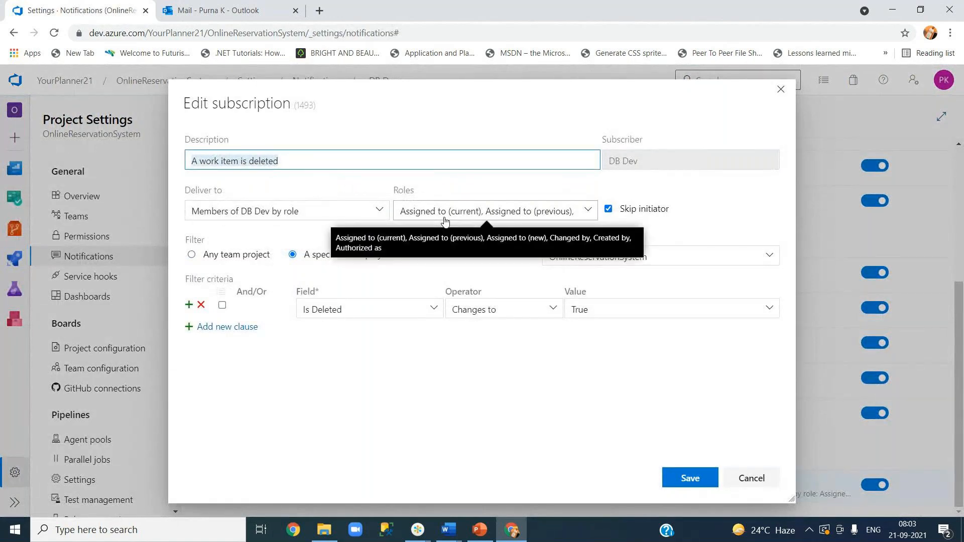
# Review the delivery roles and the filter criteria field of the "A work item is deleted" subscription and save it
pyautogui.click(589, 211)
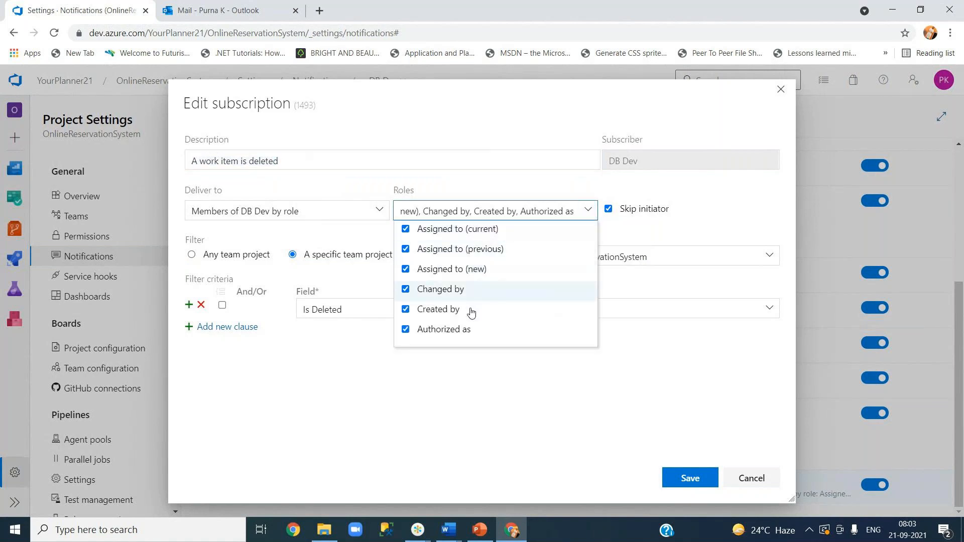
pyautogui.click(440, 406)
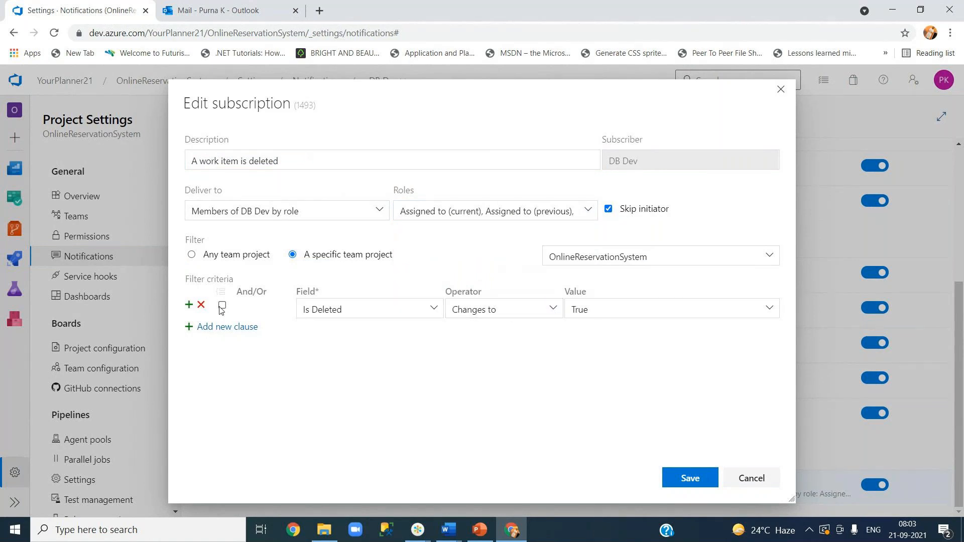
pyautogui.click(432, 314)
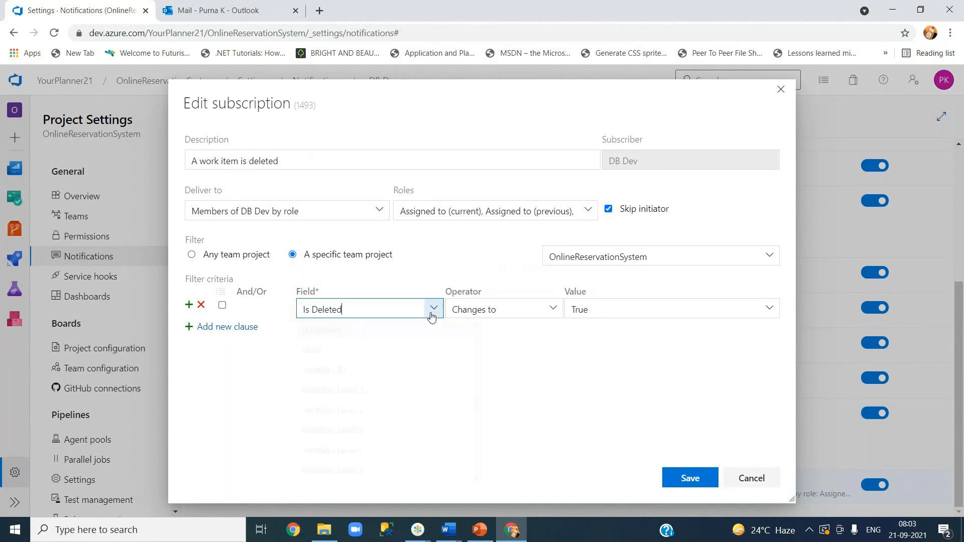
pyautogui.click(616, 363)
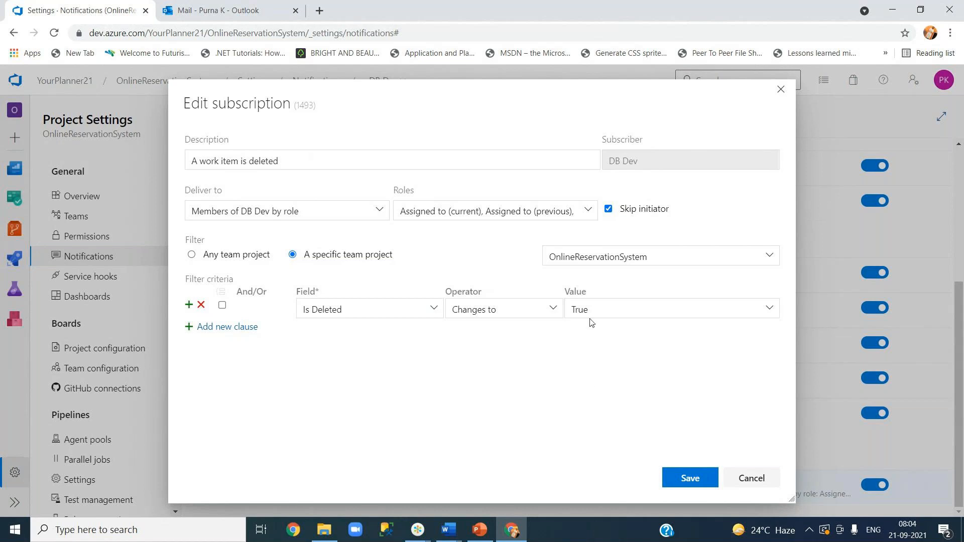
pyautogui.click(587, 215)
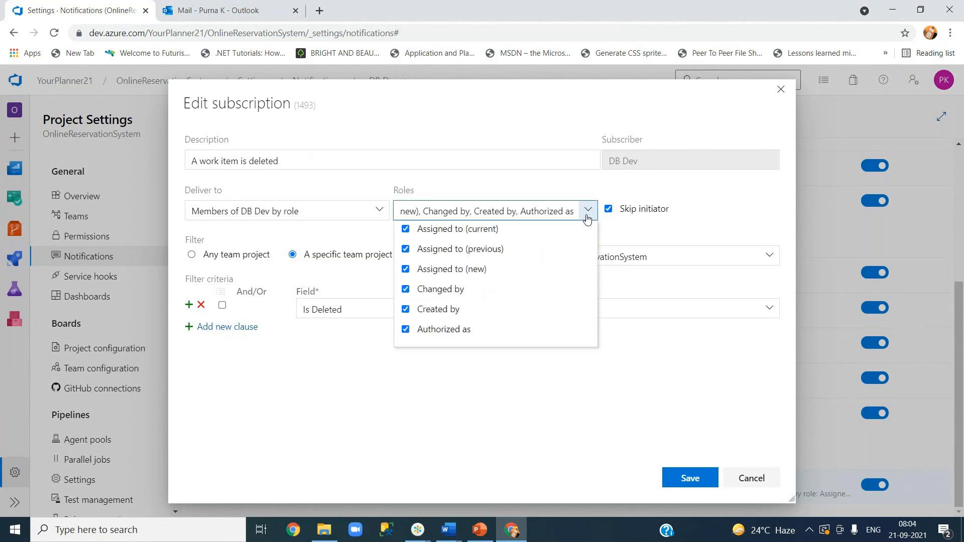
pyautogui.click(477, 372)
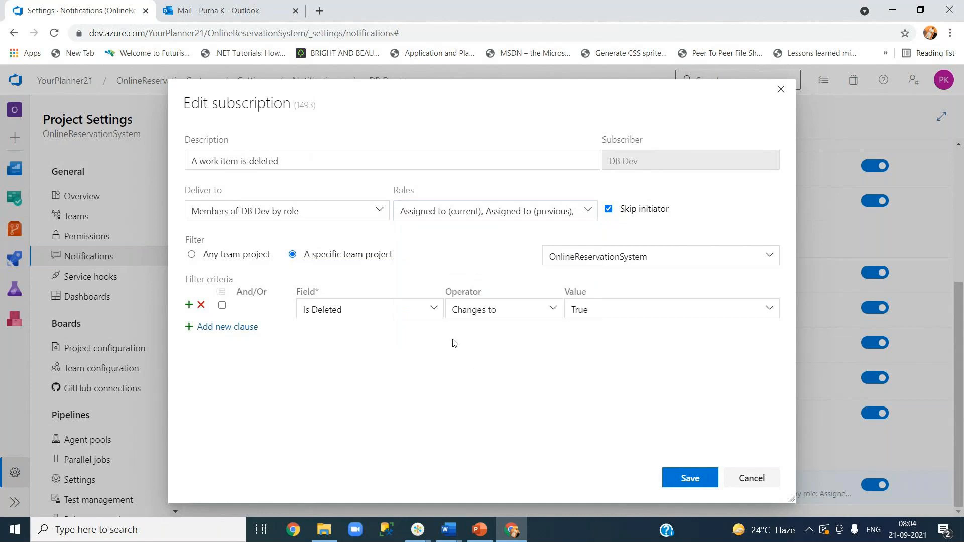
pyautogui.click(587, 213)
pyautogui.click(477, 383)
pyautogui.click(680, 480)
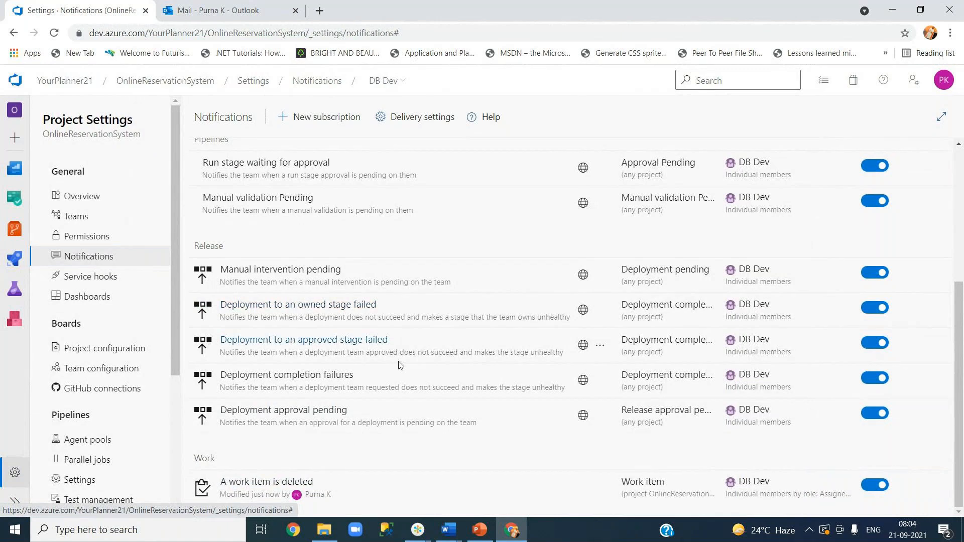
# Look through the DB Dev team's notification subscriptions from the Build category to the Work category
pyautogui.scroll(5, 400, 365)
pyautogui.scroll(-4, 400, 365)
pyautogui.scroll(4, 400, 365)
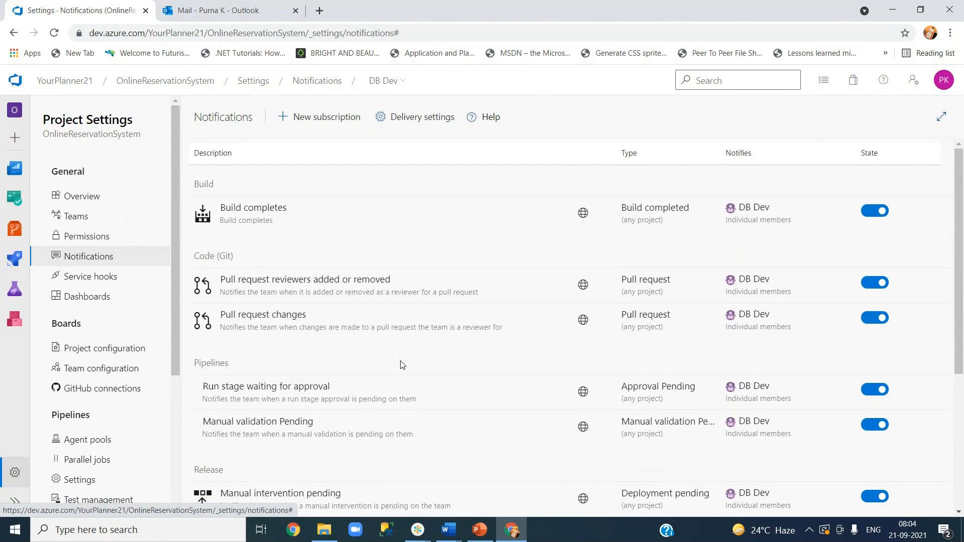
pyautogui.scroll(-4, 400, 365)
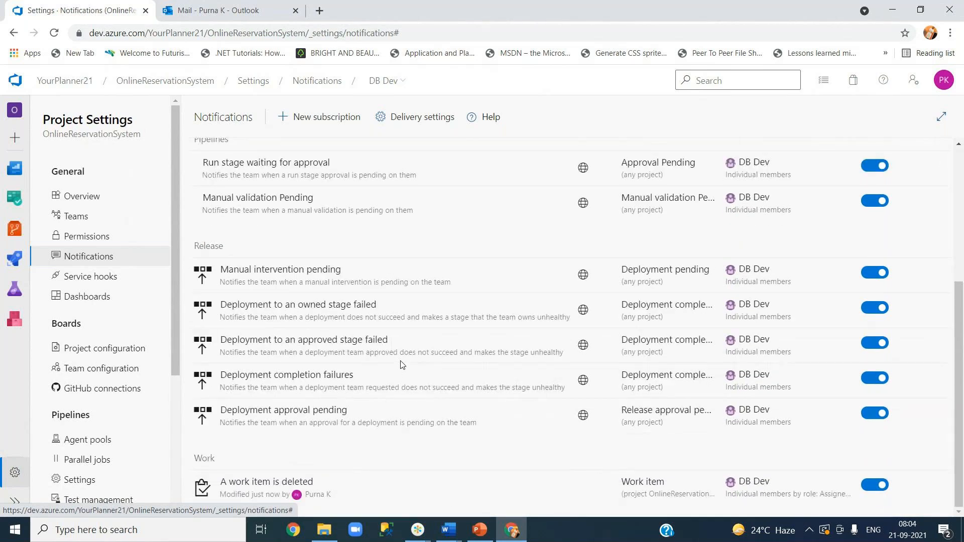
# Open the project's Permissions page and review the listed groups and teams
pyautogui.click(103, 239)
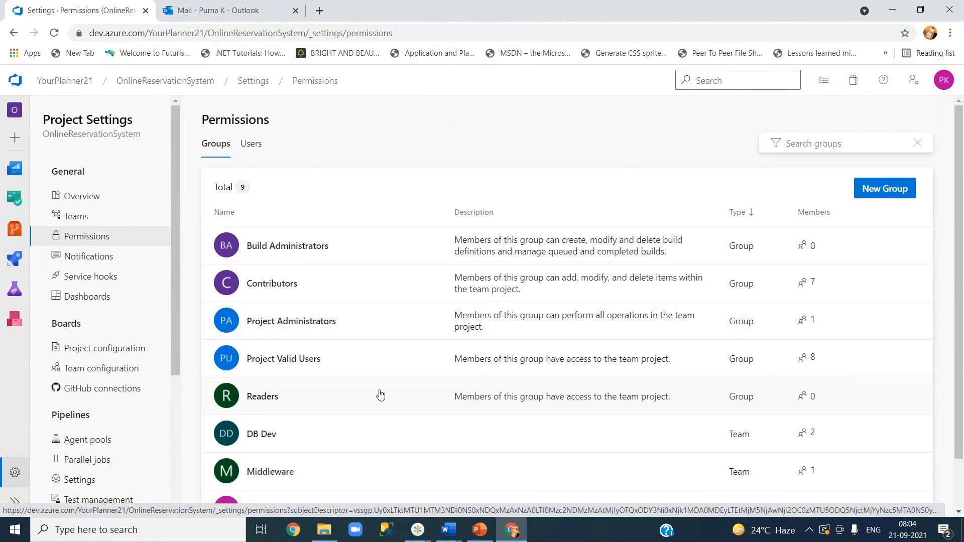
pyautogui.scroll(-2, 379, 396)
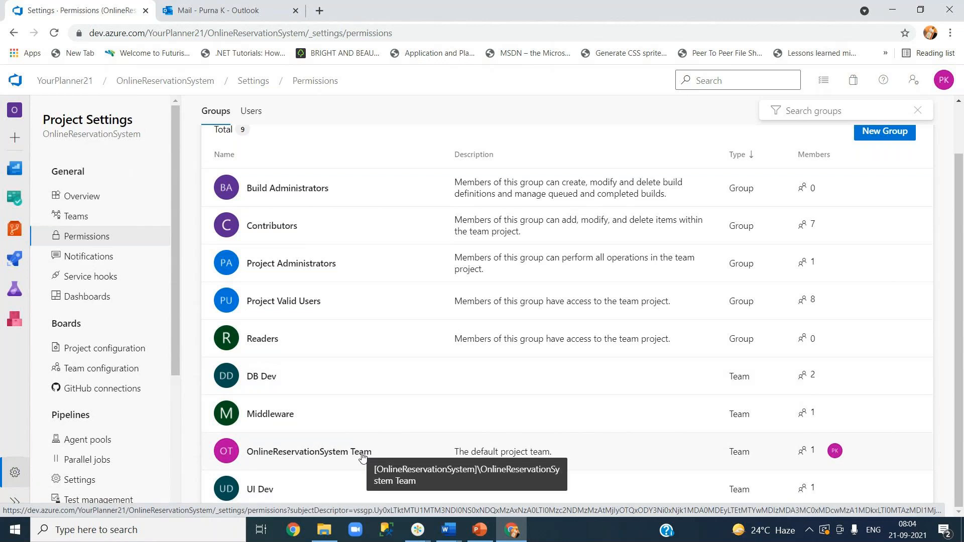
pyautogui.scroll(2, 363, 455)
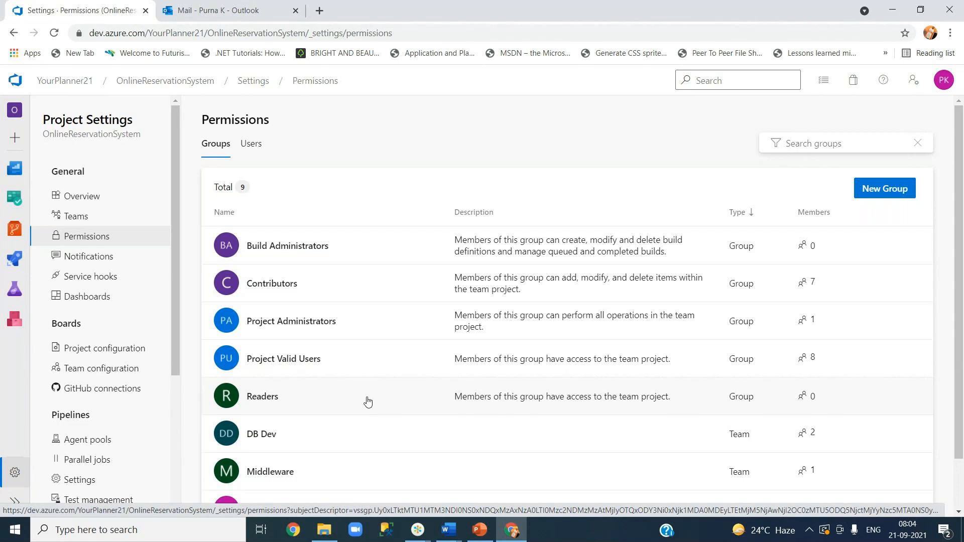
pyautogui.scroll(-2, 367, 403)
# Switch to the AzureDevOps_Training presentation in PowerPoint to view the SCRUM slide and return to the project's Permissions page in Chrome
pyautogui.click(479, 530)
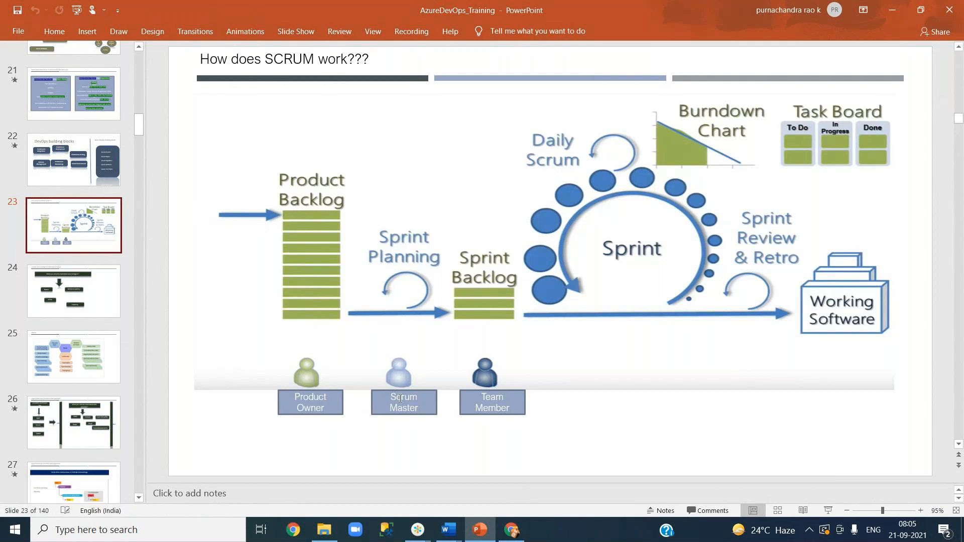
pyautogui.click(289, 537)
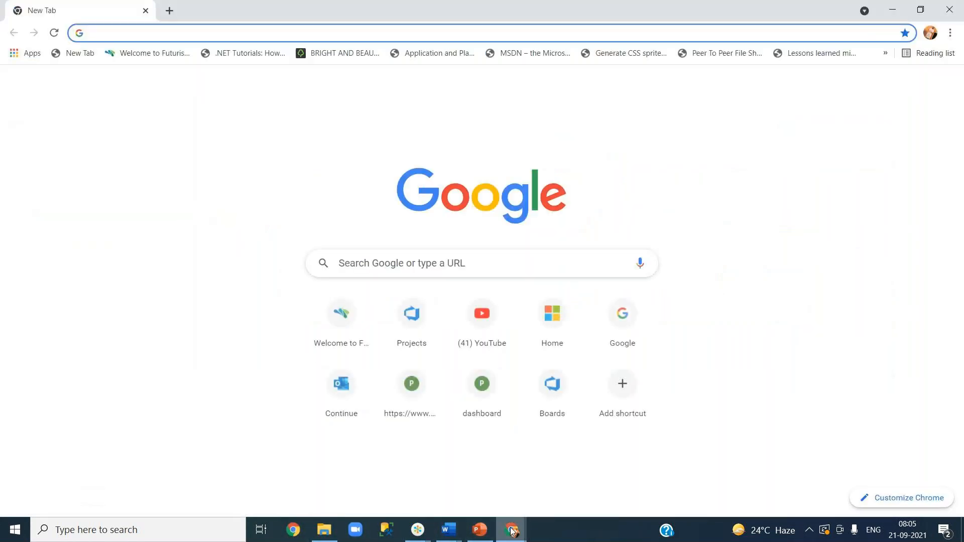
pyautogui.moveTo(511, 531)
pyautogui.click(474, 507)
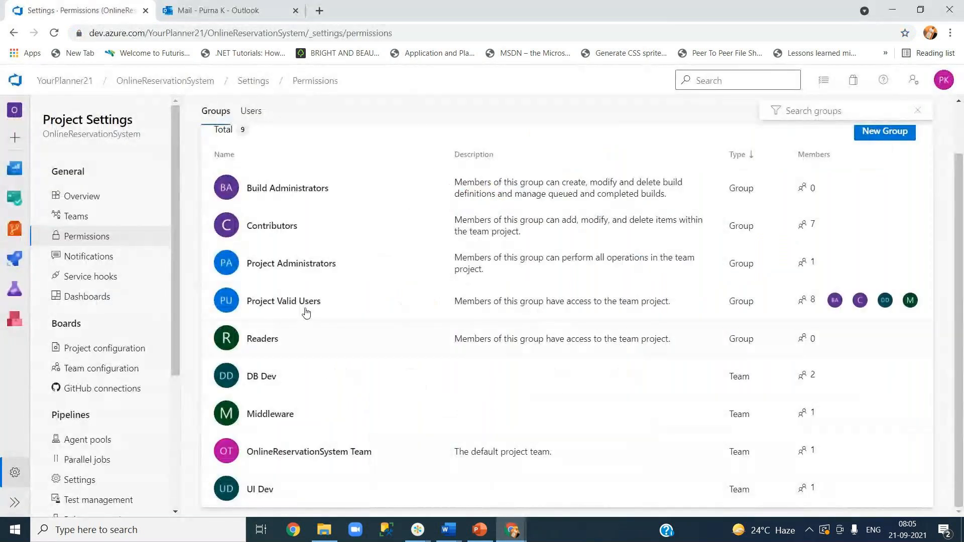
# Look over the permission groups again and the remaining project settings sections down to Test
pyautogui.scroll(2, 366, 405)
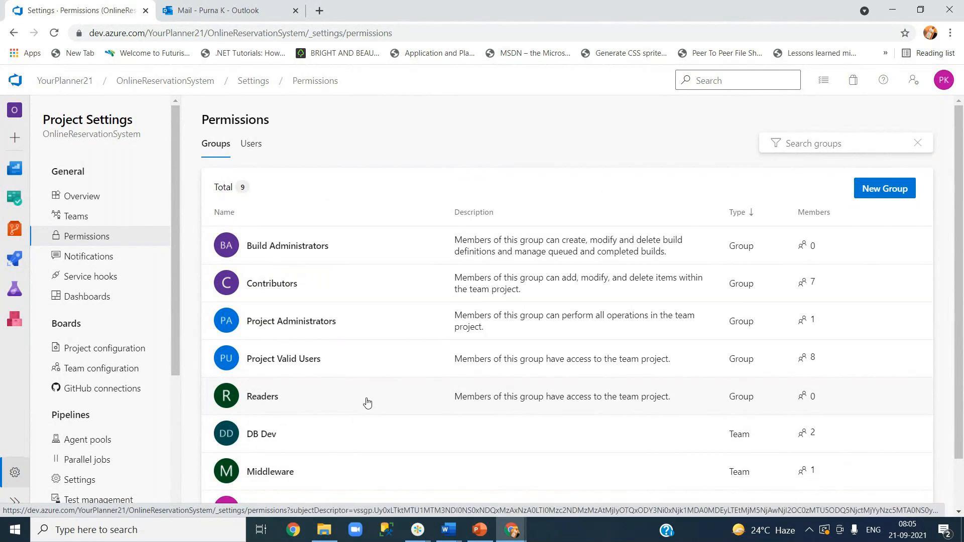
pyautogui.scroll(-1, 367, 402)
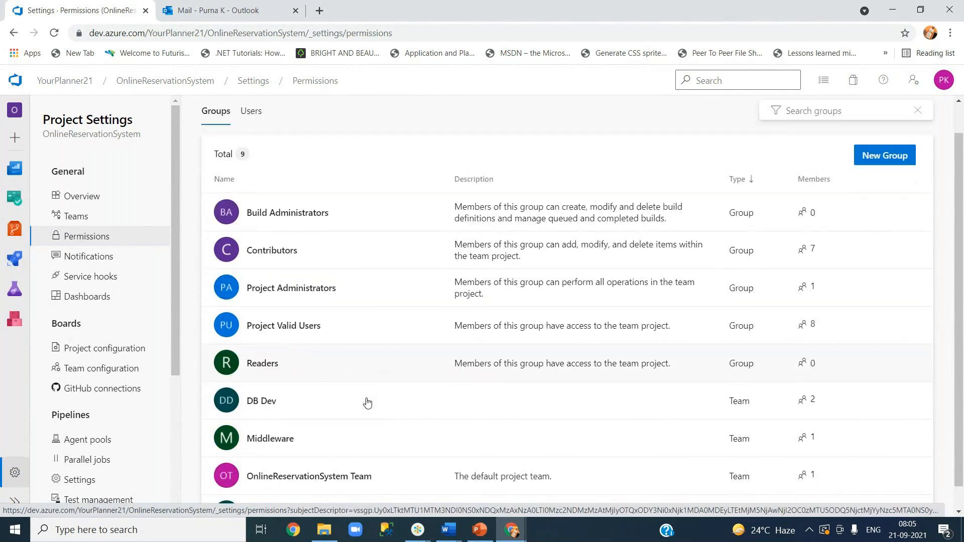
pyautogui.scroll(-1, 367, 403)
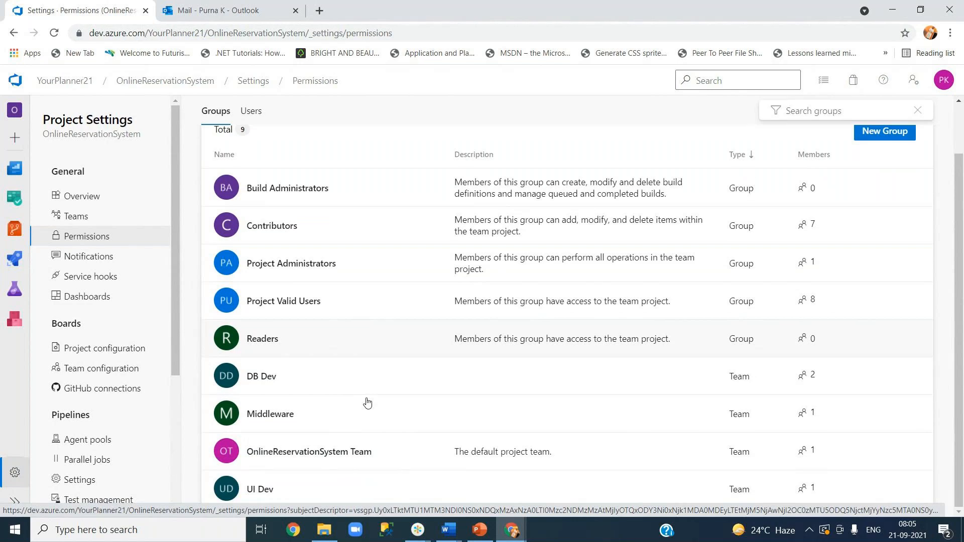
pyautogui.moveTo(177, 355); pyautogui.dragTo(243, 511)
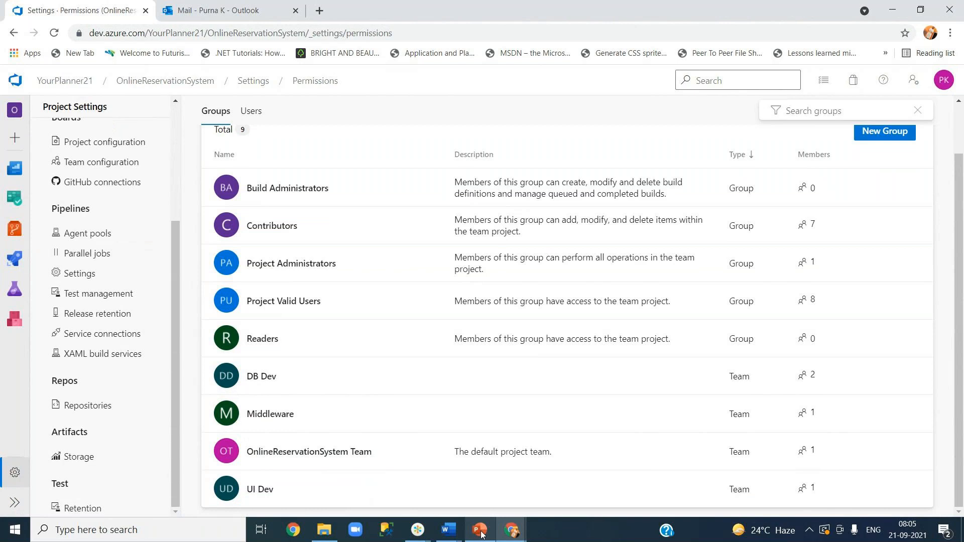
pyautogui.click(423, 529)
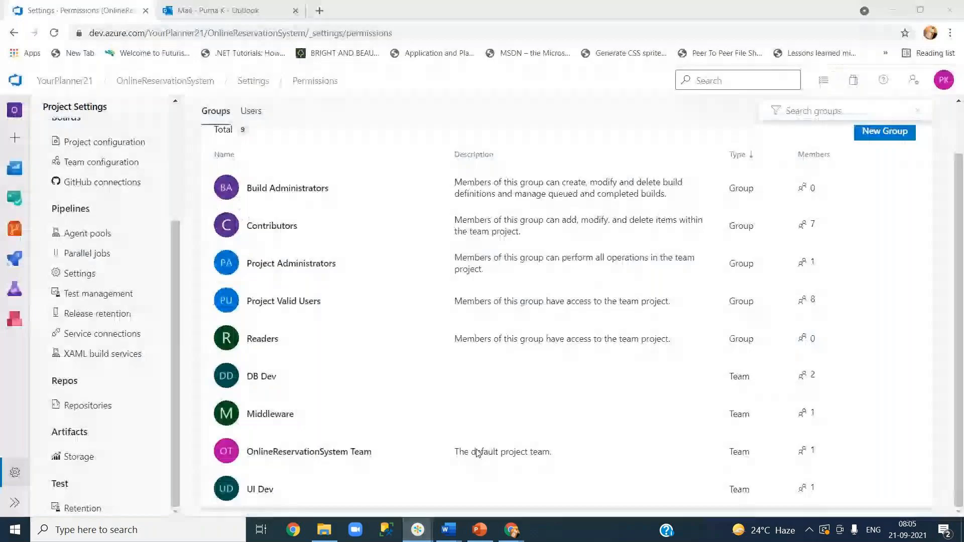